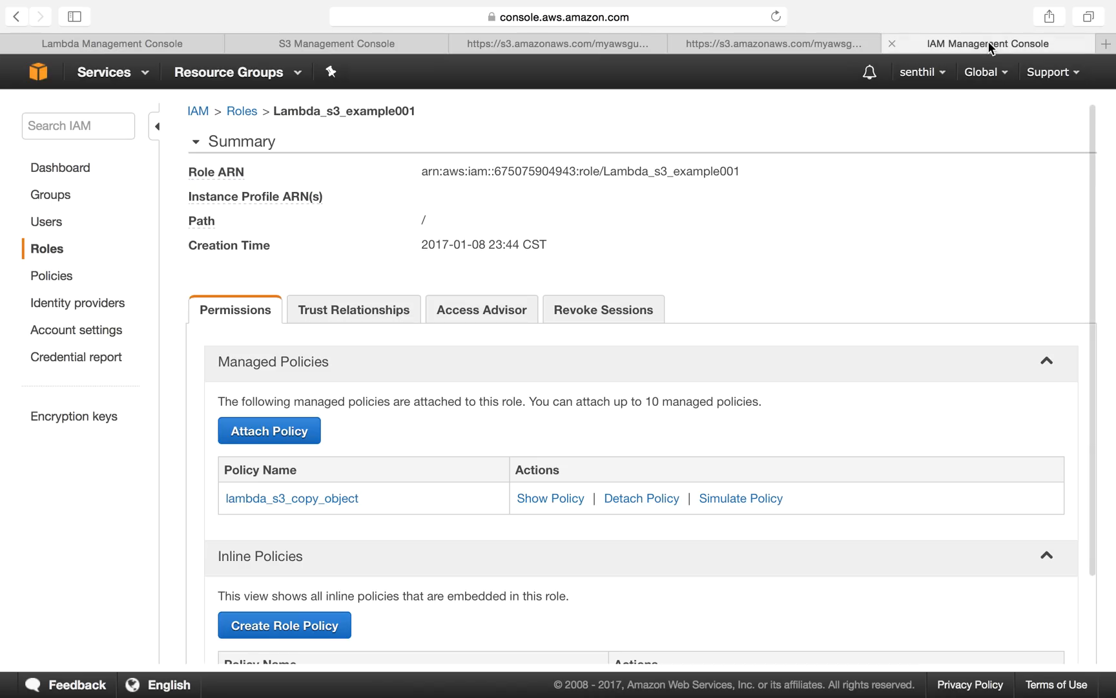
Step: Examine the Lambda_s3_example001 role summary and the statements of its lambda_s3_copy_object managed policy
{"action": "scroll", "coordinate": [486, 417], "scroll_direction": "down", "scroll_amount": 1}
{"action": "scroll", "coordinate": [484, 416], "scroll_direction": "up", "scroll_amount": 1}
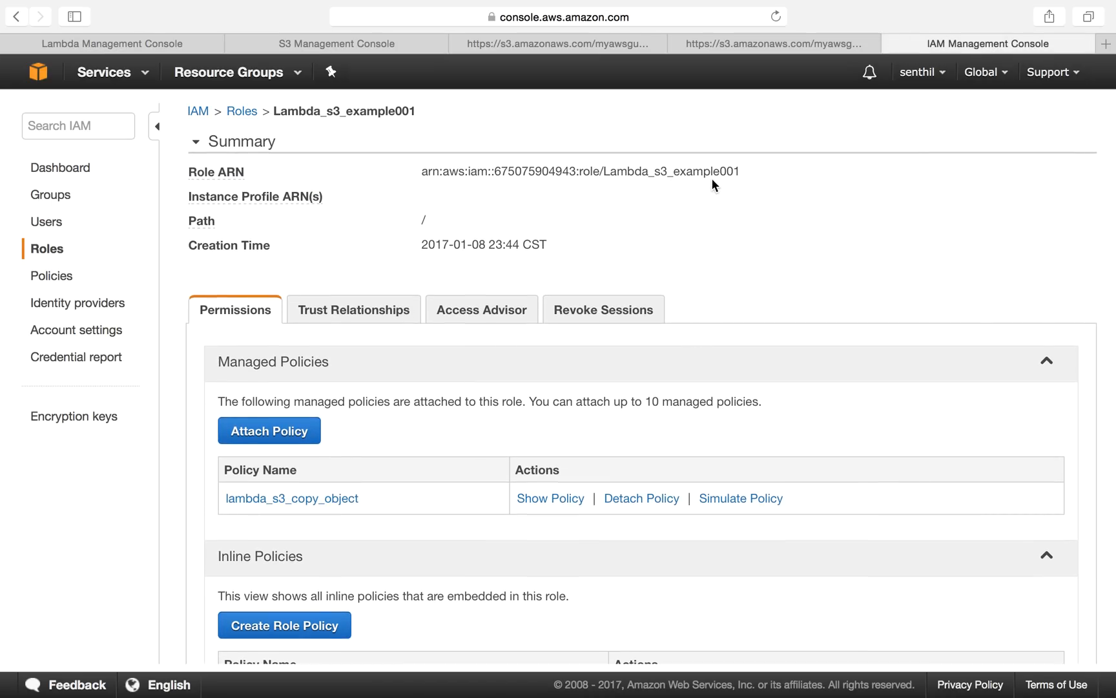
{"action": "double_click", "coordinate": [715, 174]}
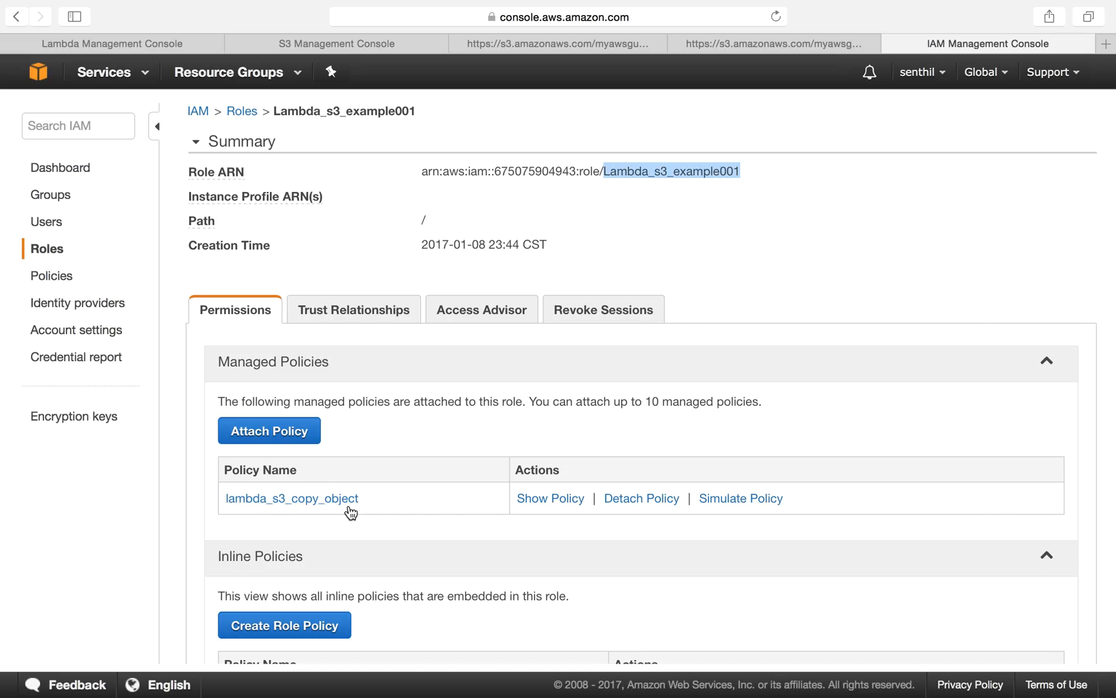
{"action": "left_click", "coordinate": [560, 509]}
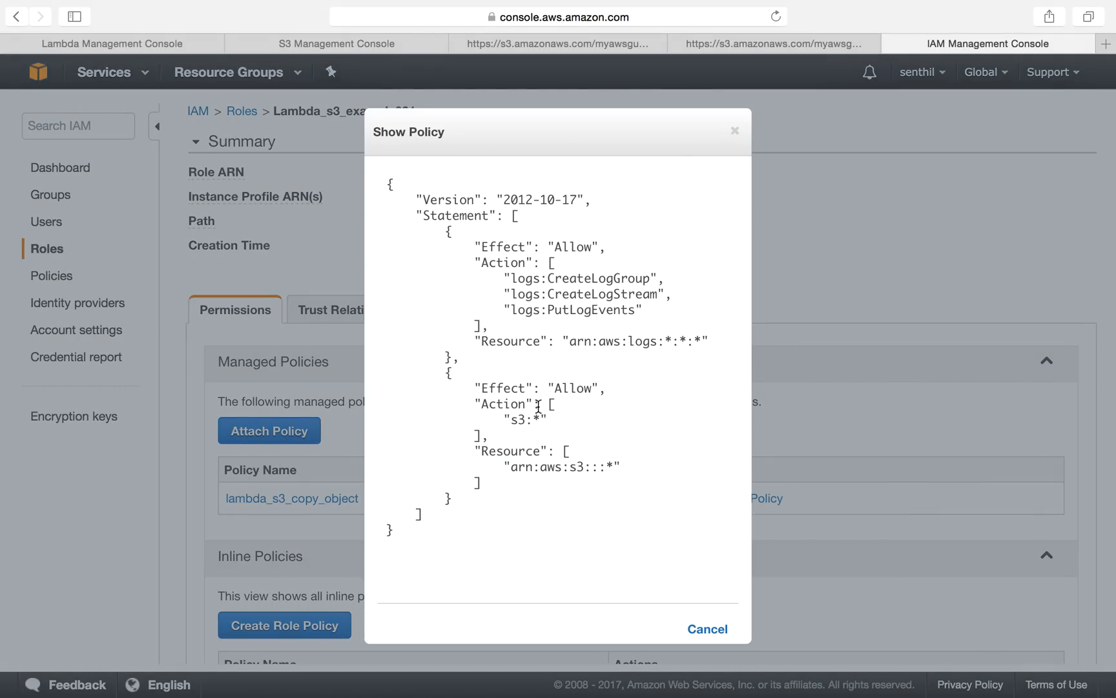
{"action": "left_click_drag", "start_coordinate": [476, 246], "coordinate": [676, 325]}
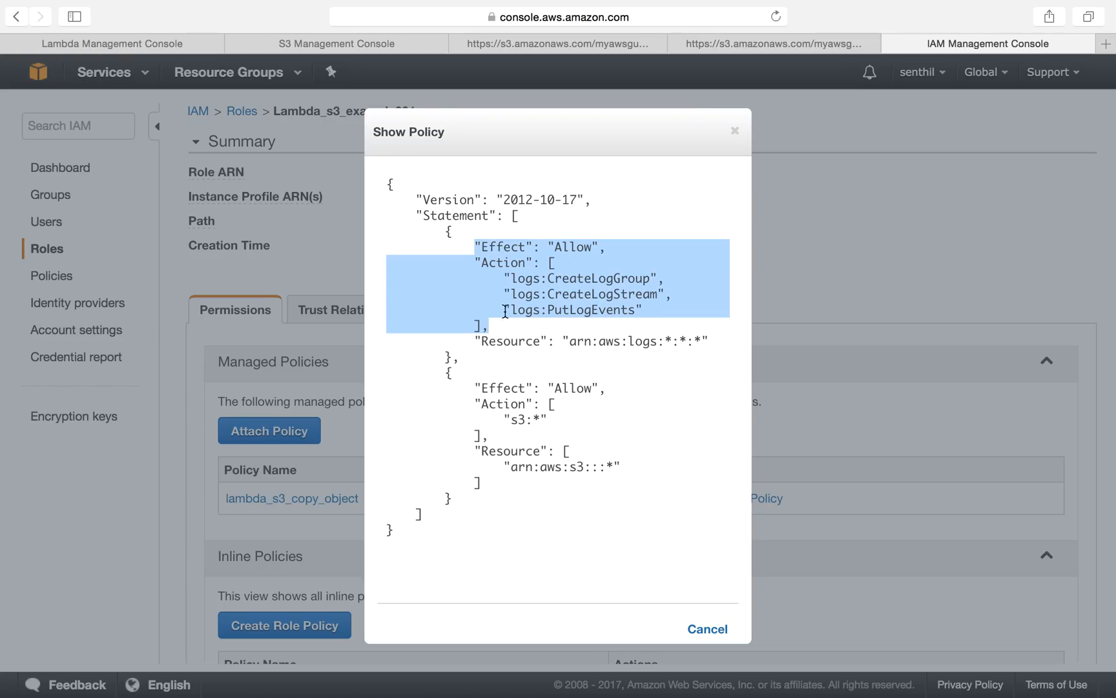
{"action": "left_click", "coordinate": [525, 273]}
{"action": "left_click_drag", "start_coordinate": [482, 246], "coordinate": [729, 349]}
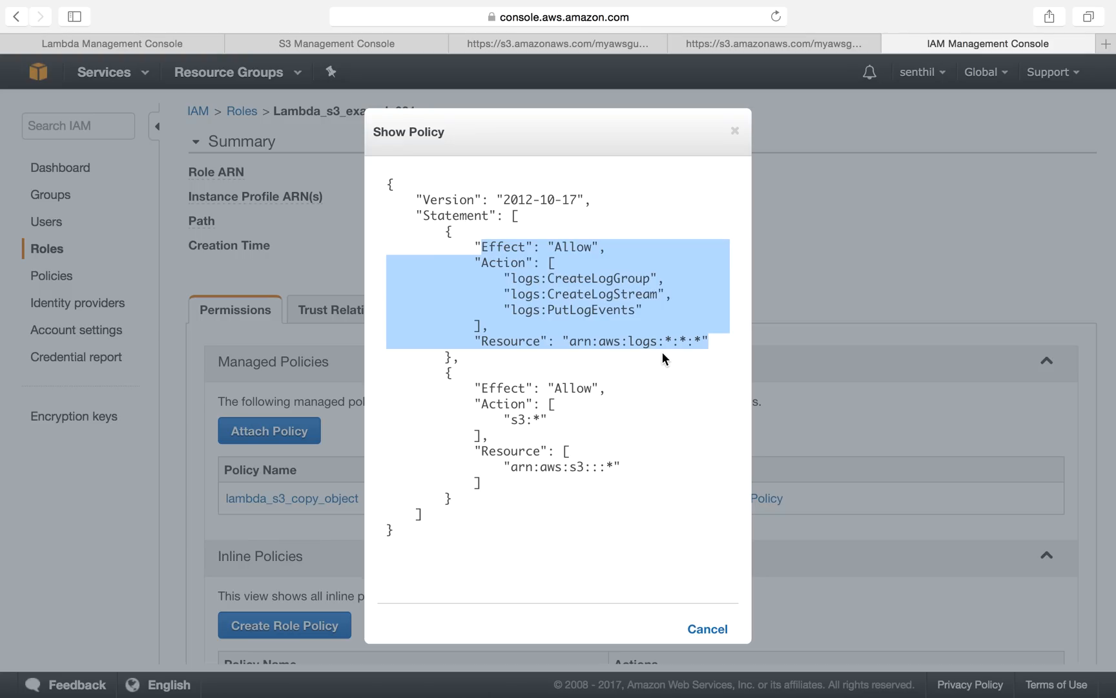
{"action": "left_click", "coordinate": [530, 412]}
{"action": "left_click_drag", "start_coordinate": [475, 386], "coordinate": [638, 489]}
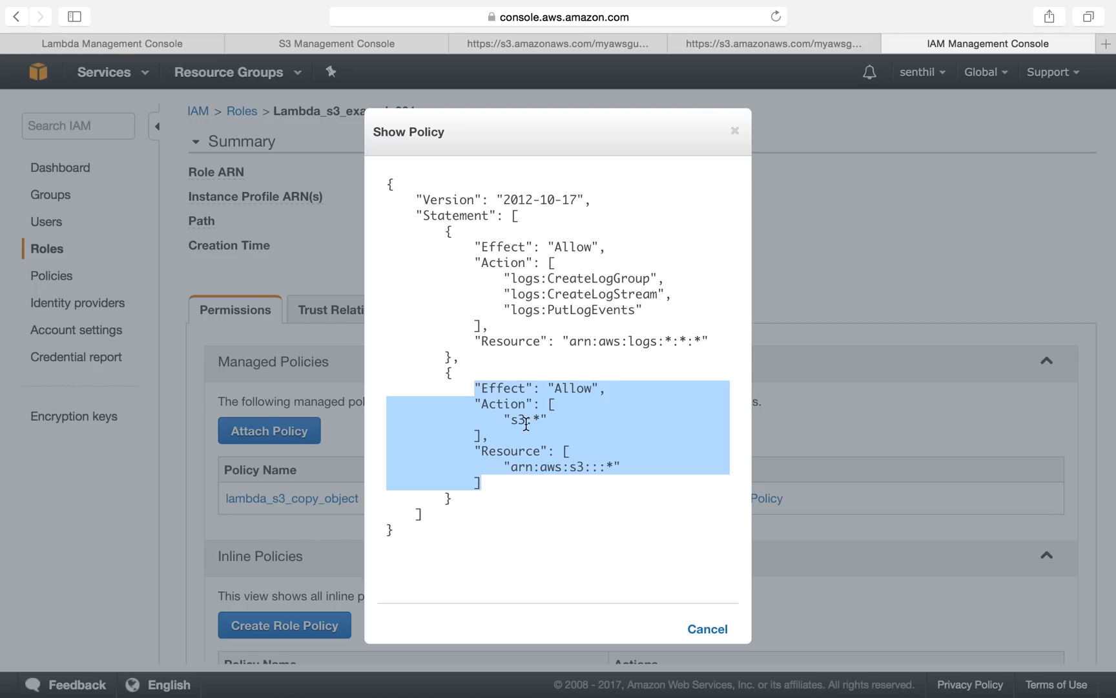
{"action": "left_click", "coordinate": [502, 418]}
{"action": "left_click_drag", "start_coordinate": [490, 419], "coordinate": [570, 418]}
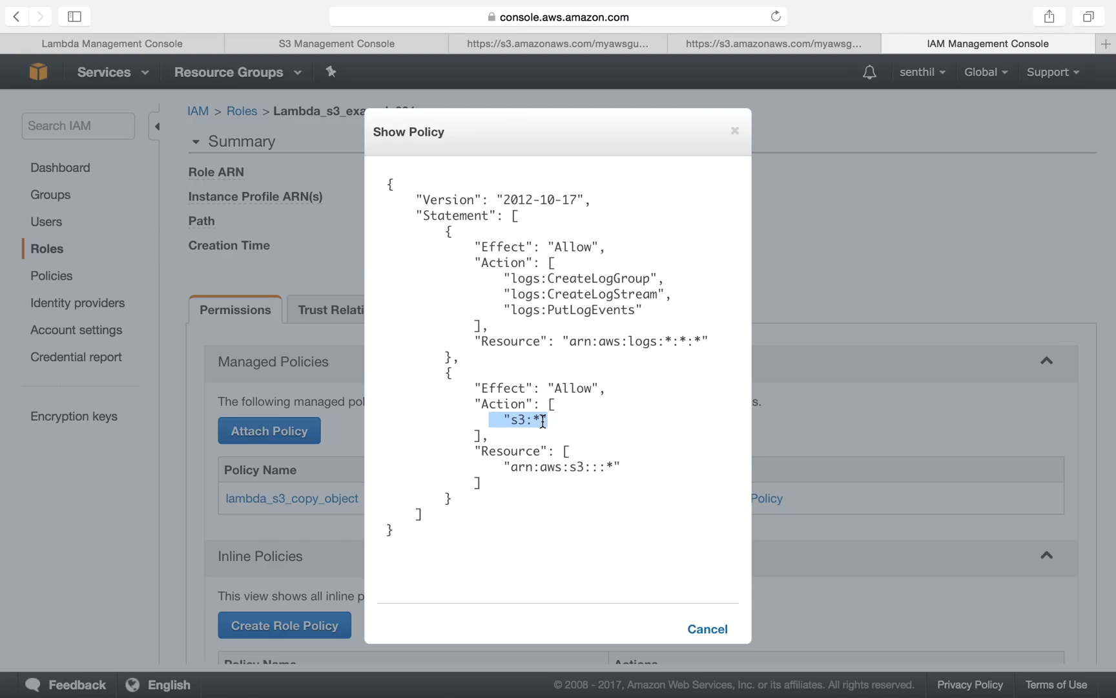
{"action": "left_click", "coordinate": [540, 486]}
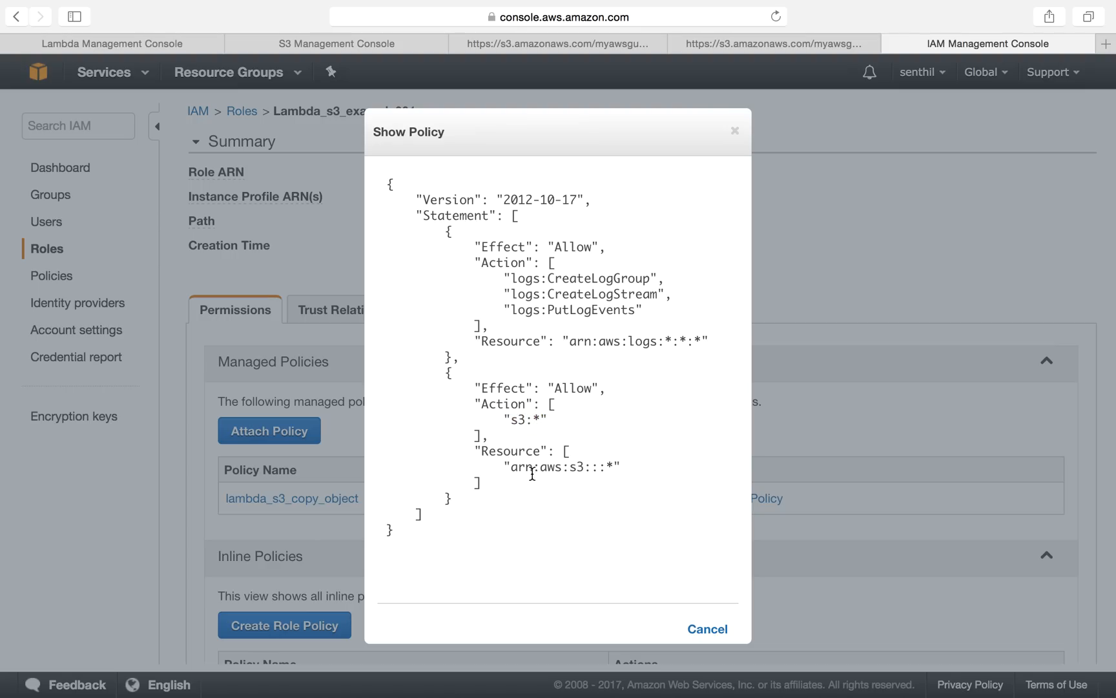
{"action": "left_click_drag", "start_coordinate": [511, 420], "coordinate": [548, 421]}
{"action": "left_click_drag", "start_coordinate": [510, 466], "coordinate": [627, 467]}
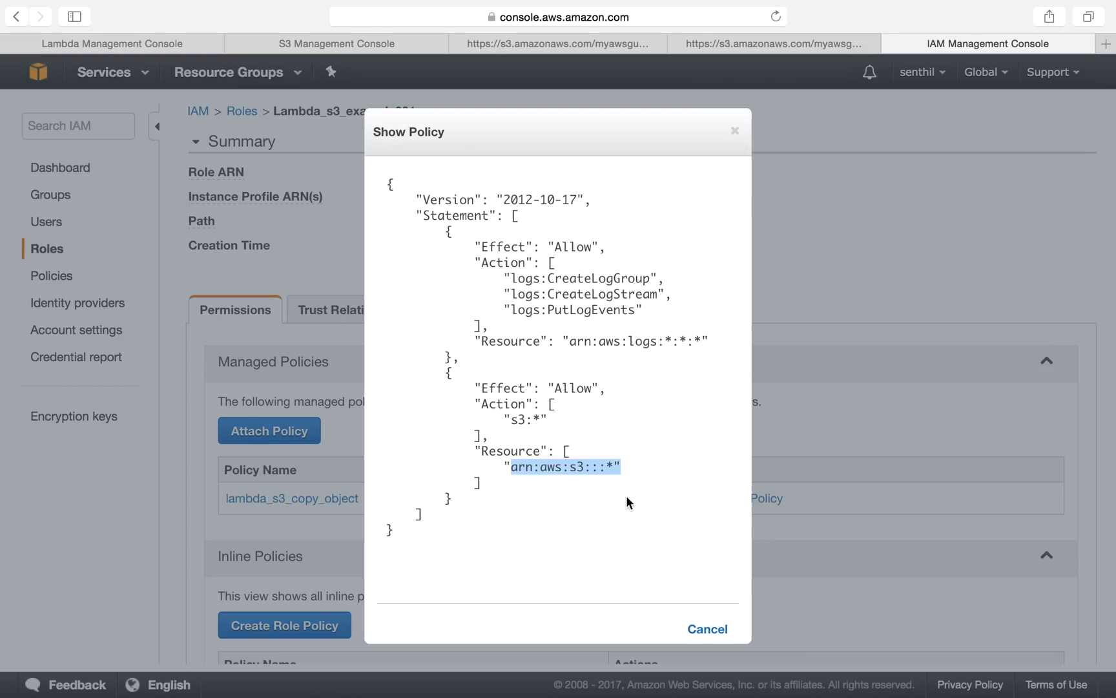
{"action": "left_click", "coordinate": [735, 134]}
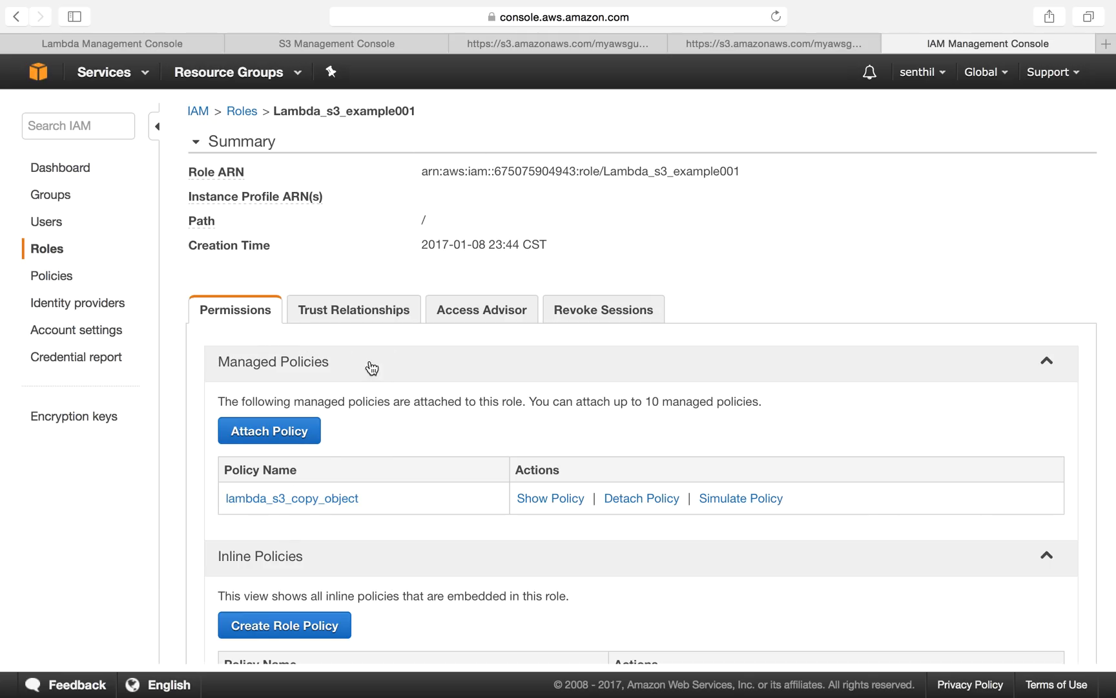
Step: Reopen the lambda_s3_copy_object policy briefly, then select the role name within the Role ARN
{"action": "left_click", "coordinate": [565, 501]}
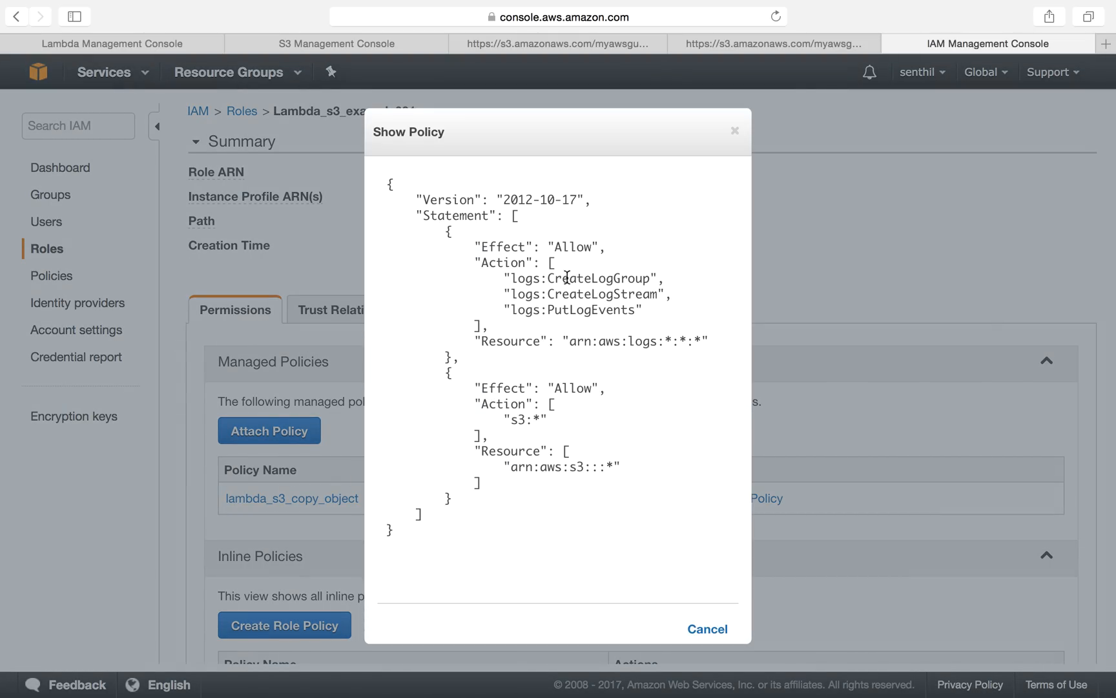
{"action": "left_click", "coordinate": [735, 133]}
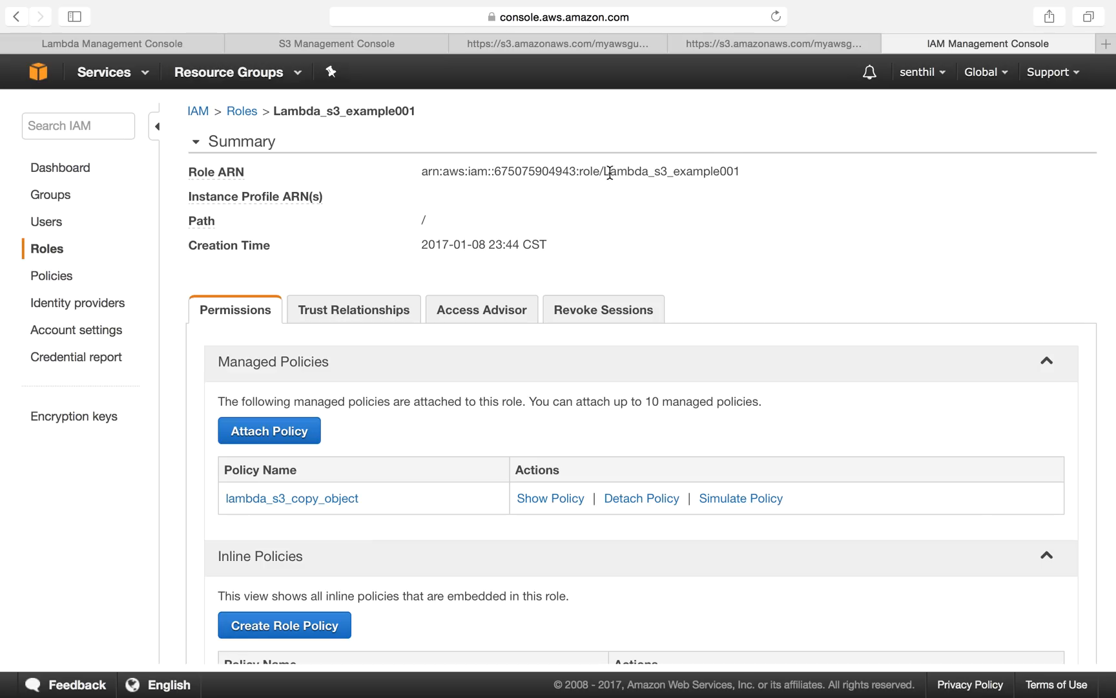
{"action": "left_click_drag", "start_coordinate": [601, 170], "coordinate": [748, 180]}
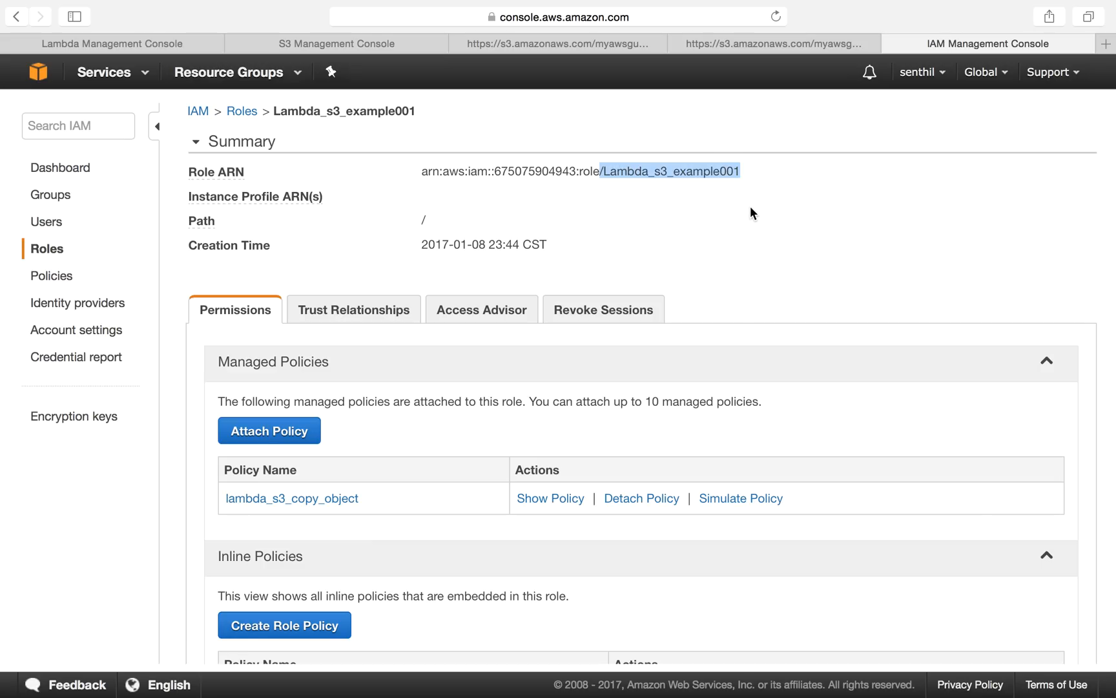
{"action": "left_click", "coordinate": [750, 207]}
Step: Check the Lambda functions list and the contents of the test2525 bucket in the S3 console
{"action": "left_click", "coordinate": [170, 44]}
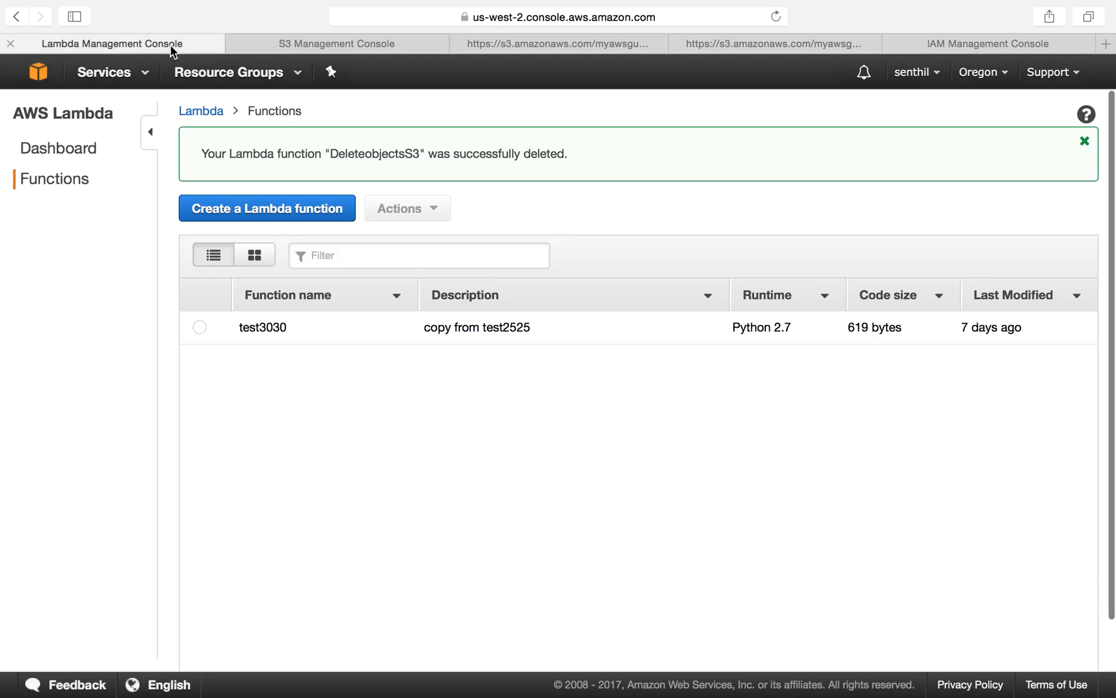
{"action": "left_click", "coordinate": [292, 44]}
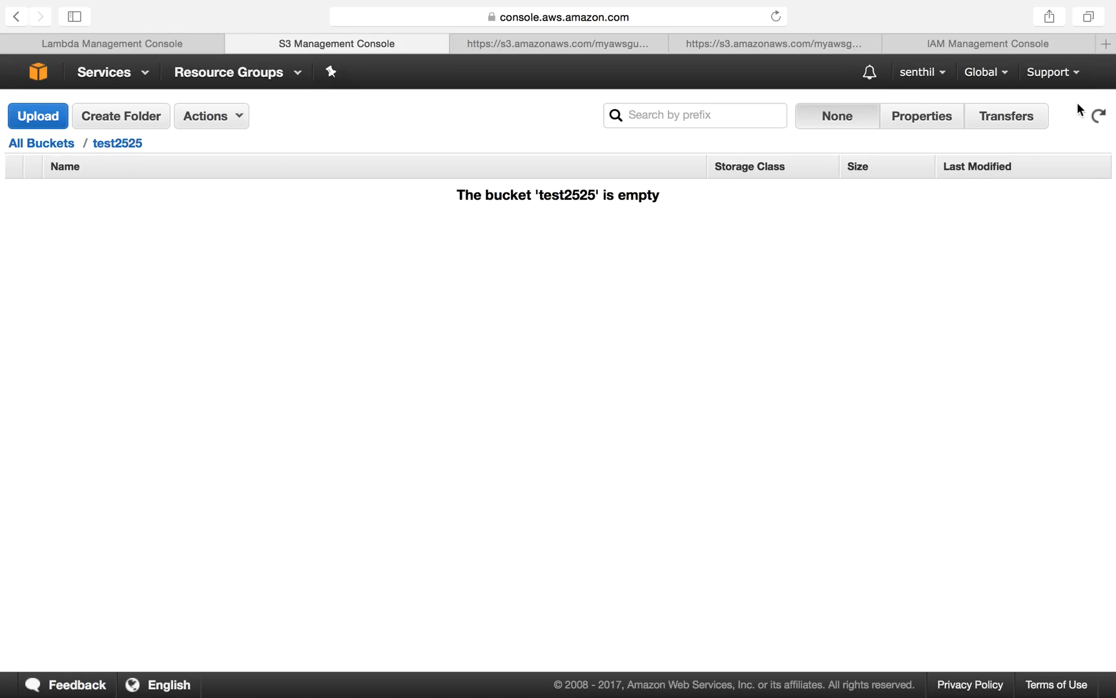
{"action": "left_click", "coordinate": [1097, 118]}
{"action": "left_click", "coordinate": [31, 144]}
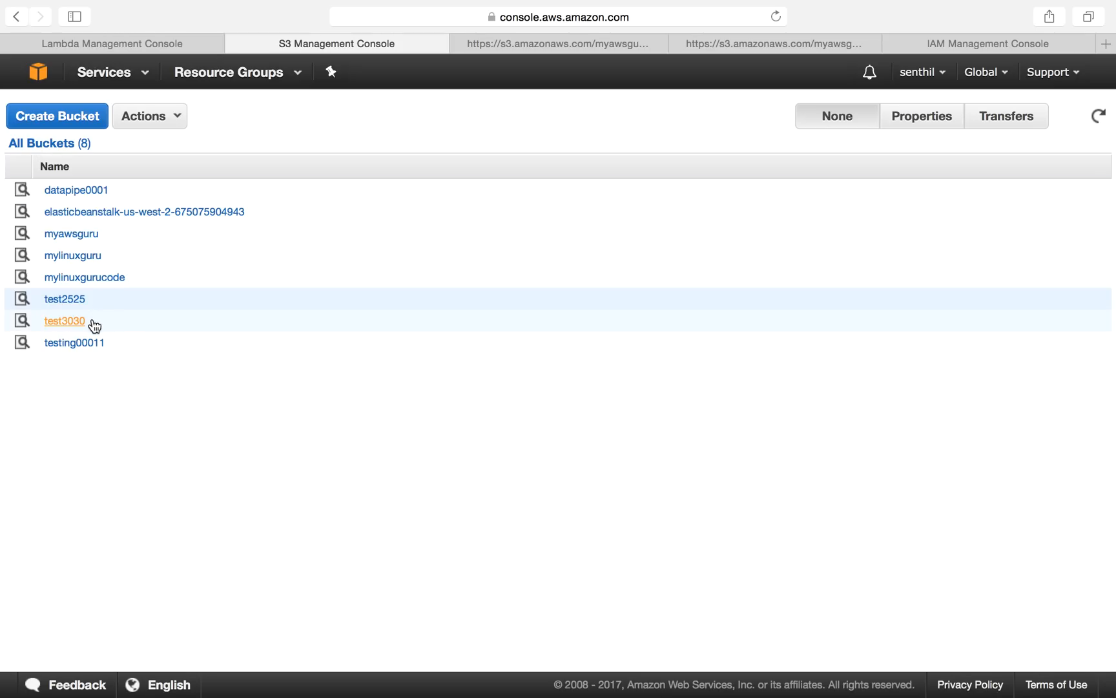
{"action": "left_click", "coordinate": [67, 300]}
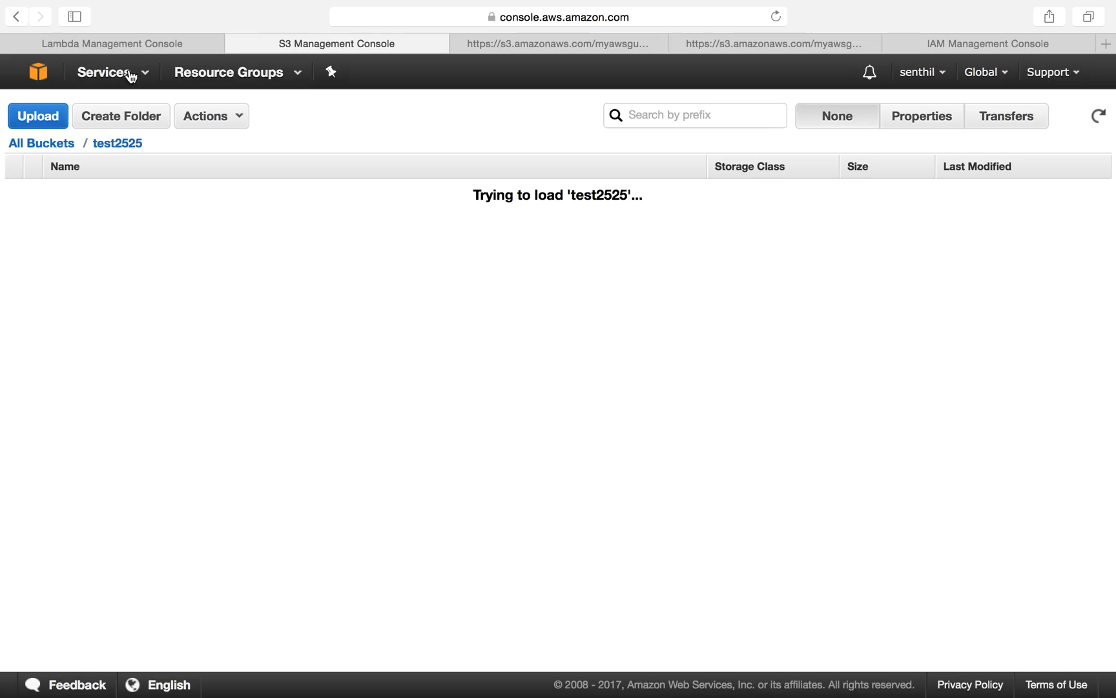
{"action": "left_click", "coordinate": [134, 42]}
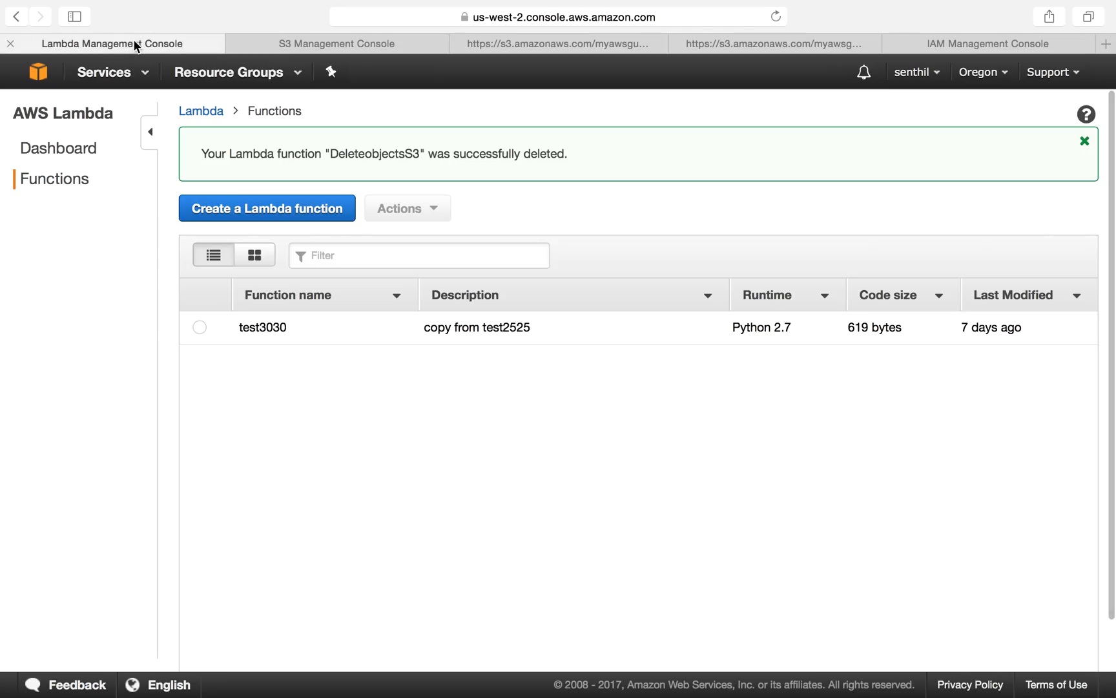
Step: Start creating a new Lambda function and choose the Blank Function blueprint
{"action": "left_click", "coordinate": [288, 208]}
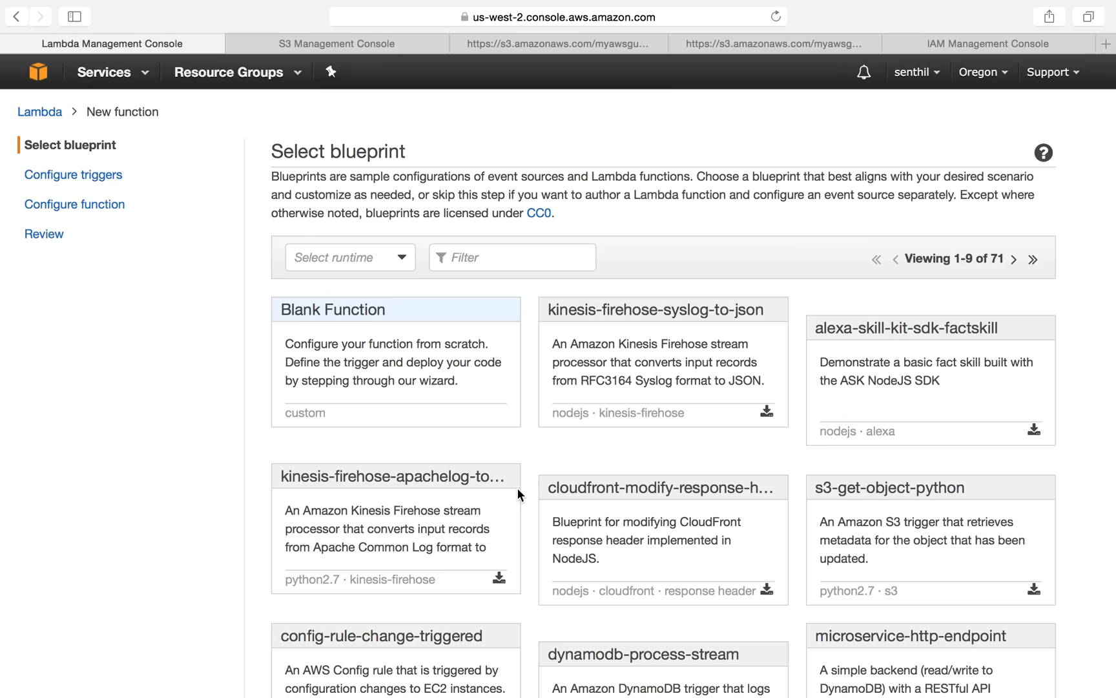
{"action": "scroll", "coordinate": [430, 466], "scroll_direction": "down", "scroll_amount": 3}
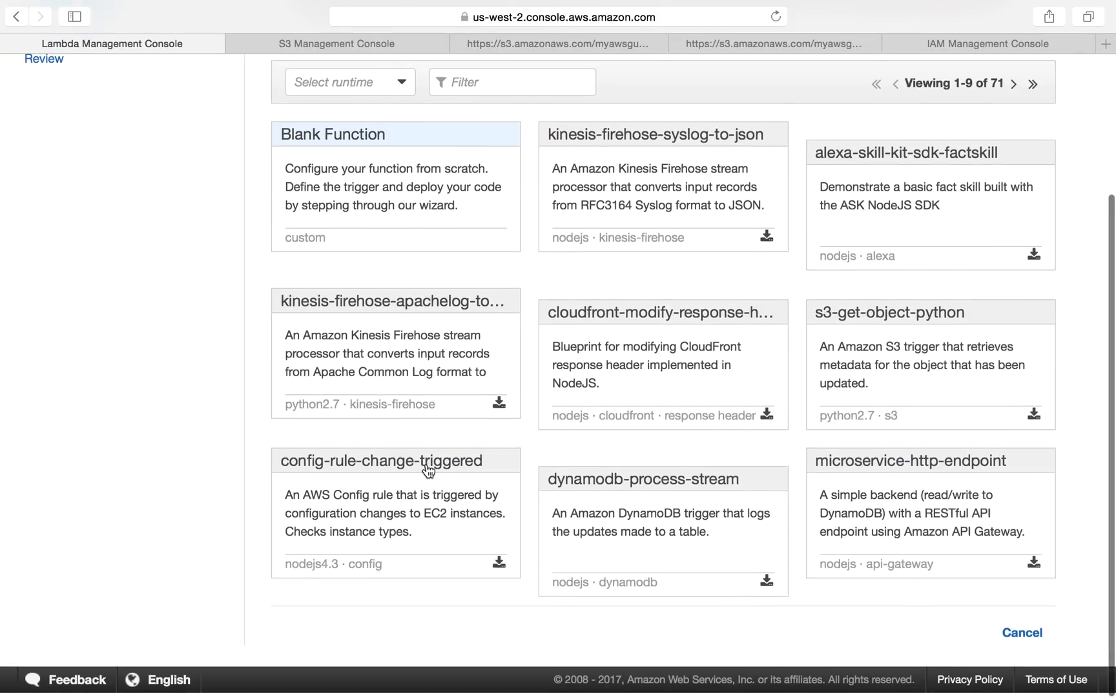
{"action": "scroll", "coordinate": [429, 466], "scroll_direction": "up", "scroll_amount": 3}
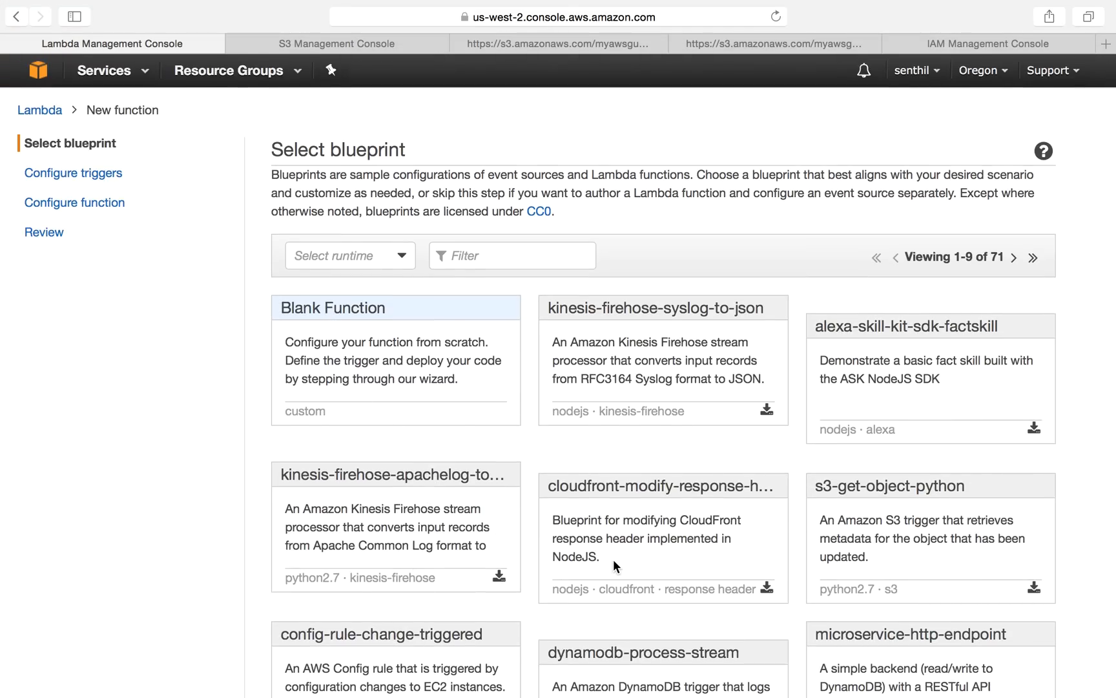
{"action": "scroll", "coordinate": [613, 558], "scroll_direction": "down", "scroll_amount": 3}
{"action": "scroll", "coordinate": [613, 559], "scroll_direction": "up", "scroll_amount": 3}
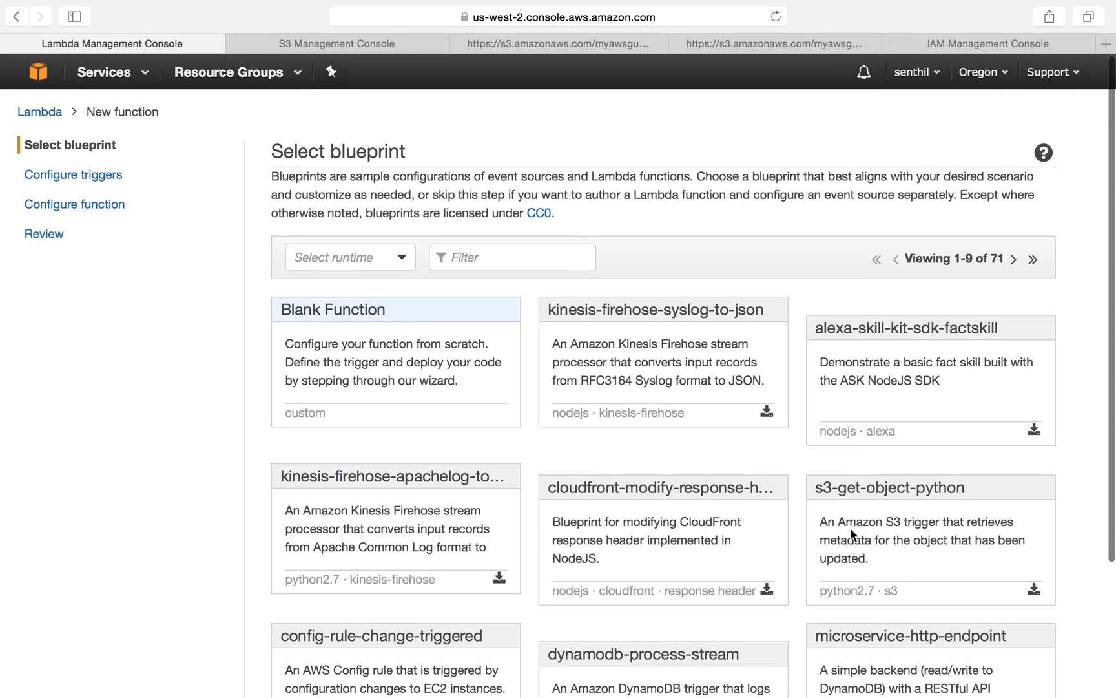
{"action": "scroll", "coordinate": [652, 542], "scroll_direction": "down", "scroll_amount": 4}
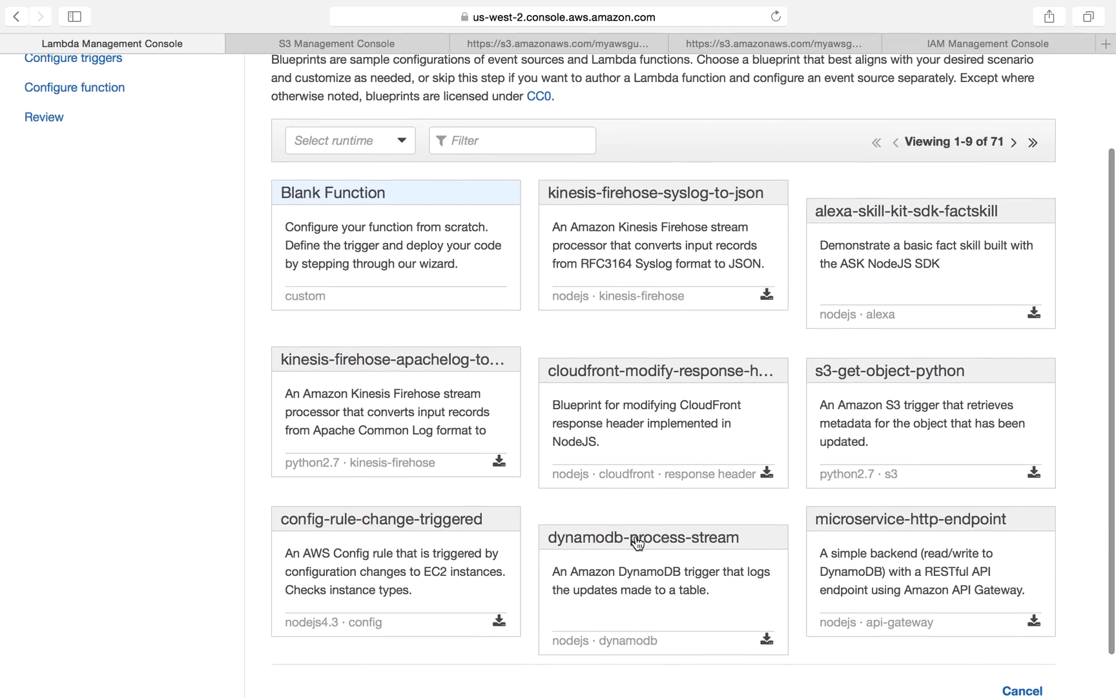
{"action": "scroll", "coordinate": [595, 494], "scroll_direction": "up", "scroll_amount": 3}
{"action": "scroll", "coordinate": [595, 494], "scroll_direction": "up", "scroll_amount": 1}
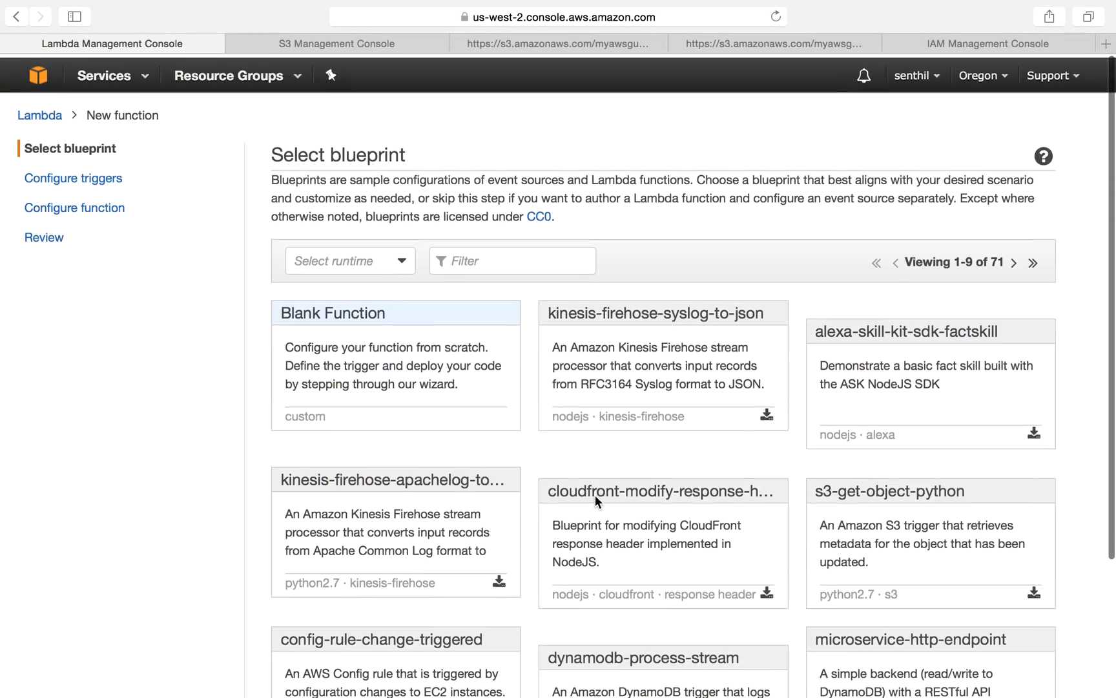
{"action": "left_click", "coordinate": [323, 309]}
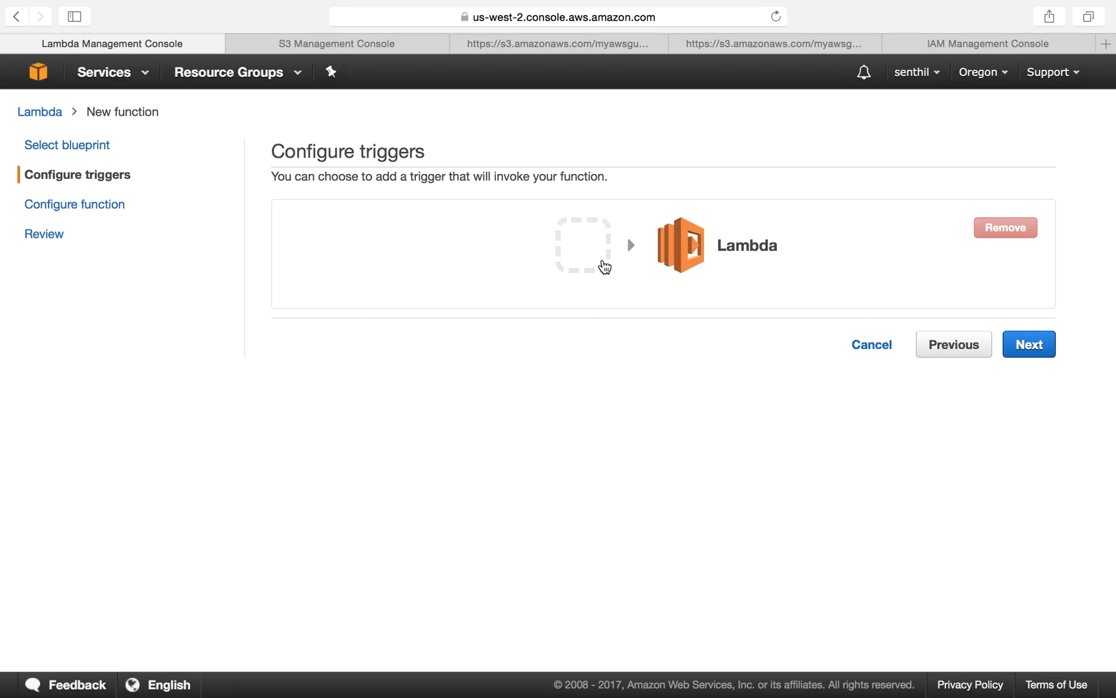
Step: Add S3 as the trigger for the new Lambda function
{"action": "left_click", "coordinate": [604, 267]}
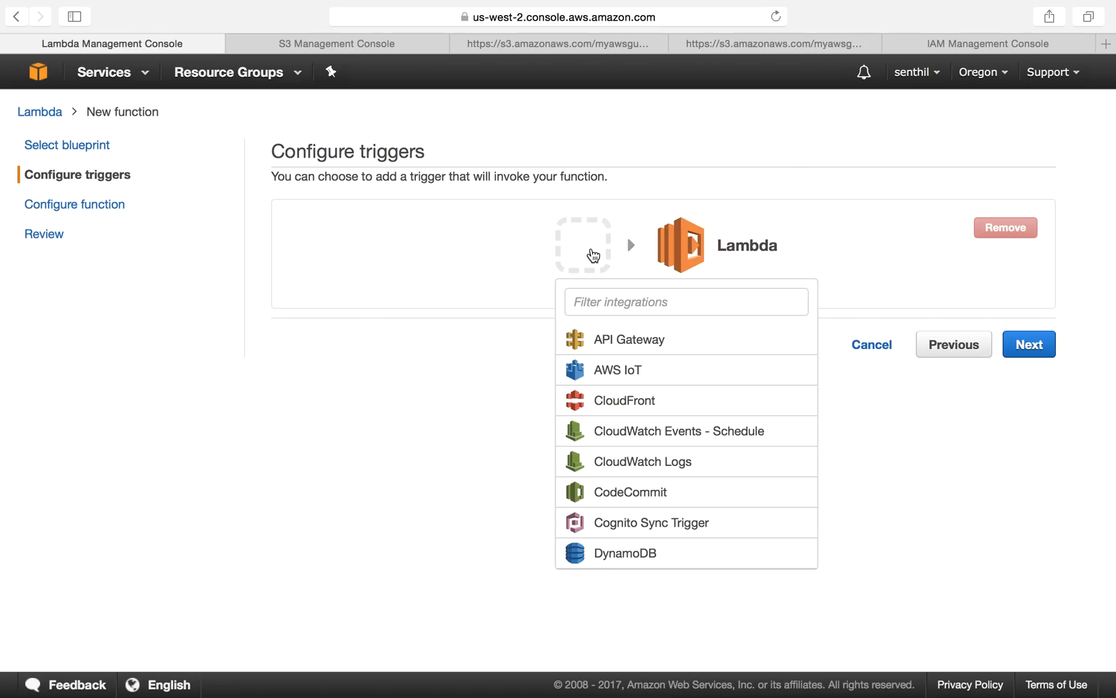
{"action": "scroll", "coordinate": [611, 447], "scroll_direction": "down", "scroll_amount": 3}
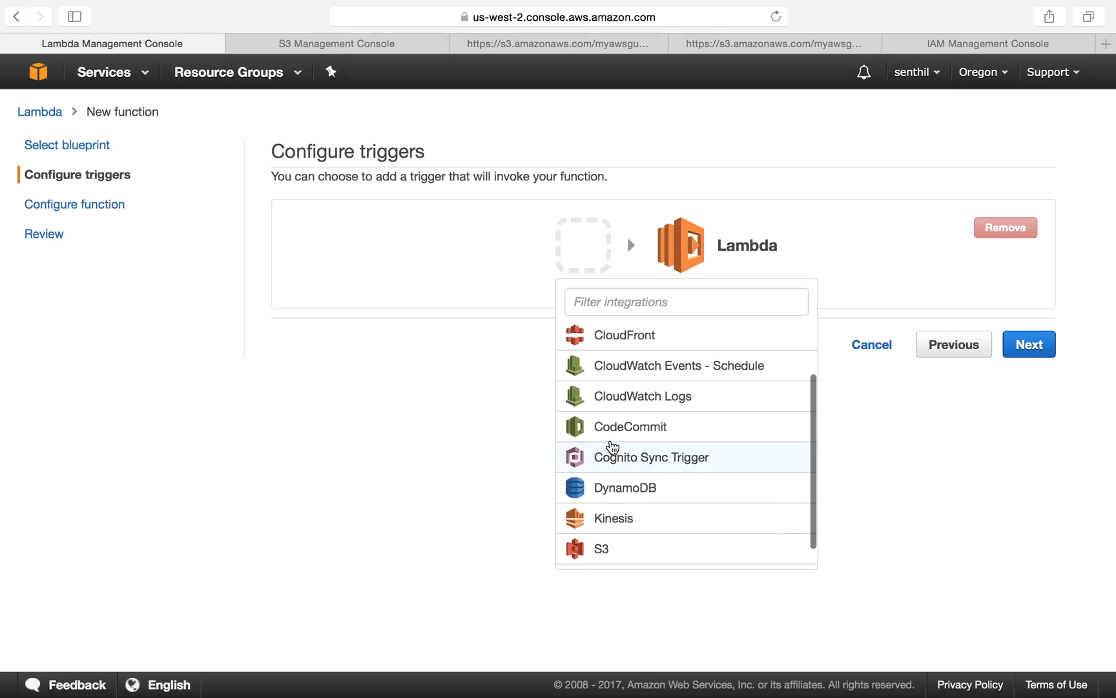
{"action": "scroll", "coordinate": [610, 449], "scroll_direction": "up", "scroll_amount": 3}
{"action": "scroll", "coordinate": [610, 448], "scroll_direction": "down", "scroll_amount": 4}
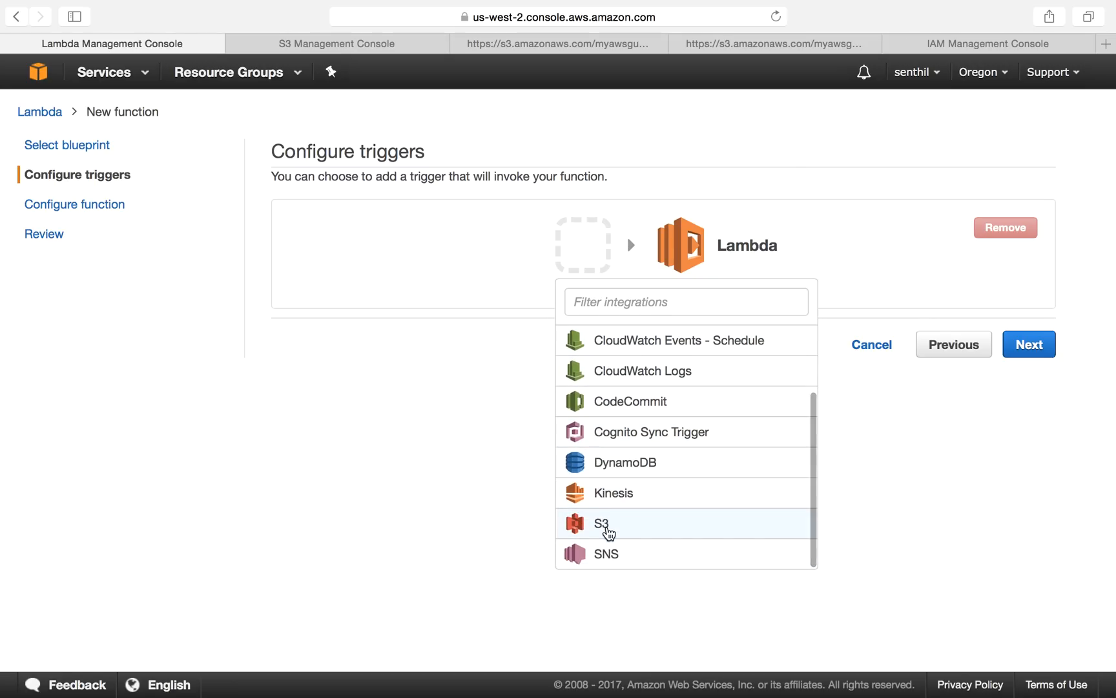
{"action": "left_click", "coordinate": [608, 530]}
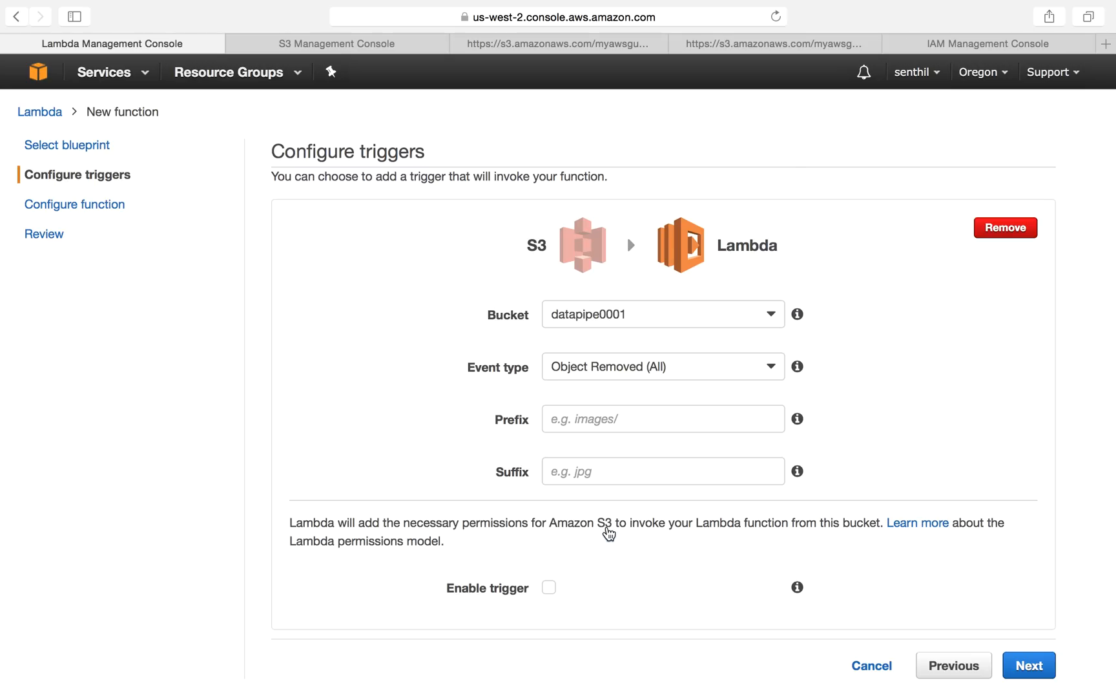
Step: Set the S3 trigger's bucket to test2525 and its event type to Object Created (All), then focus the prefix
{"action": "left_click", "coordinate": [606, 317]}
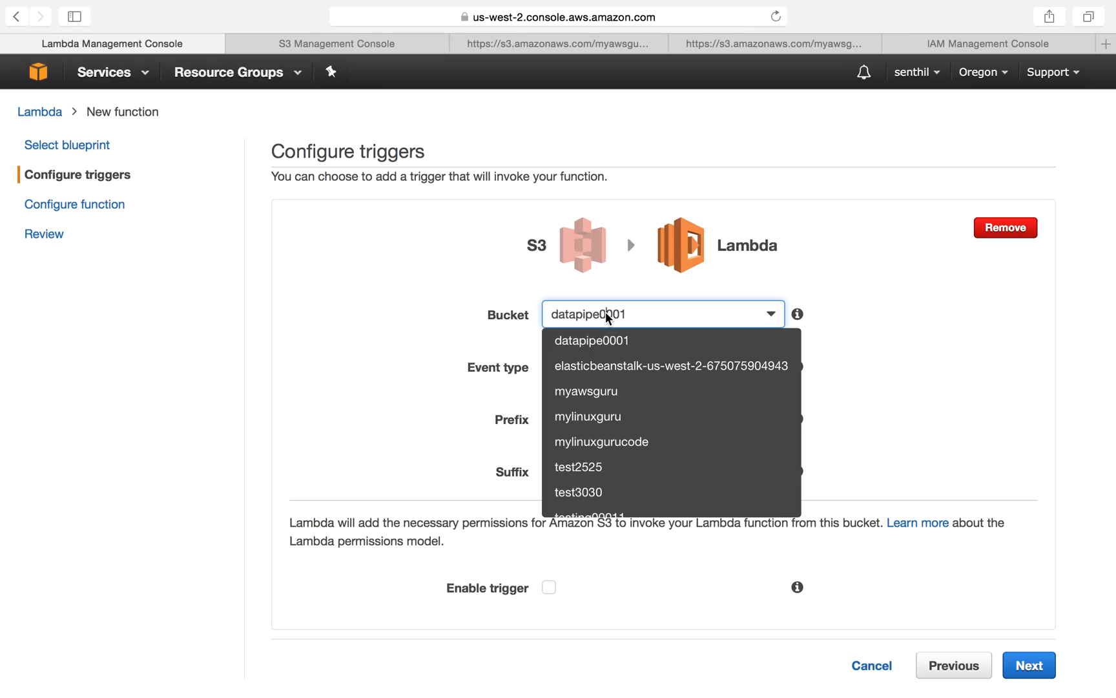
{"action": "left_click", "coordinate": [602, 471]}
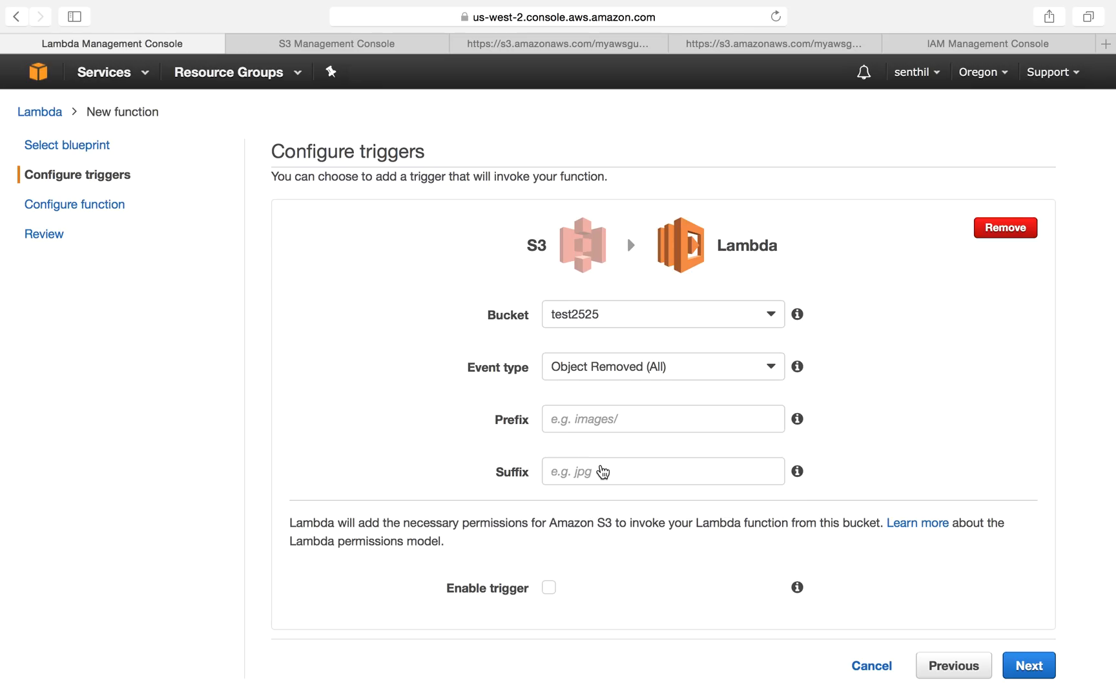
{"action": "left_click", "coordinate": [602, 369]}
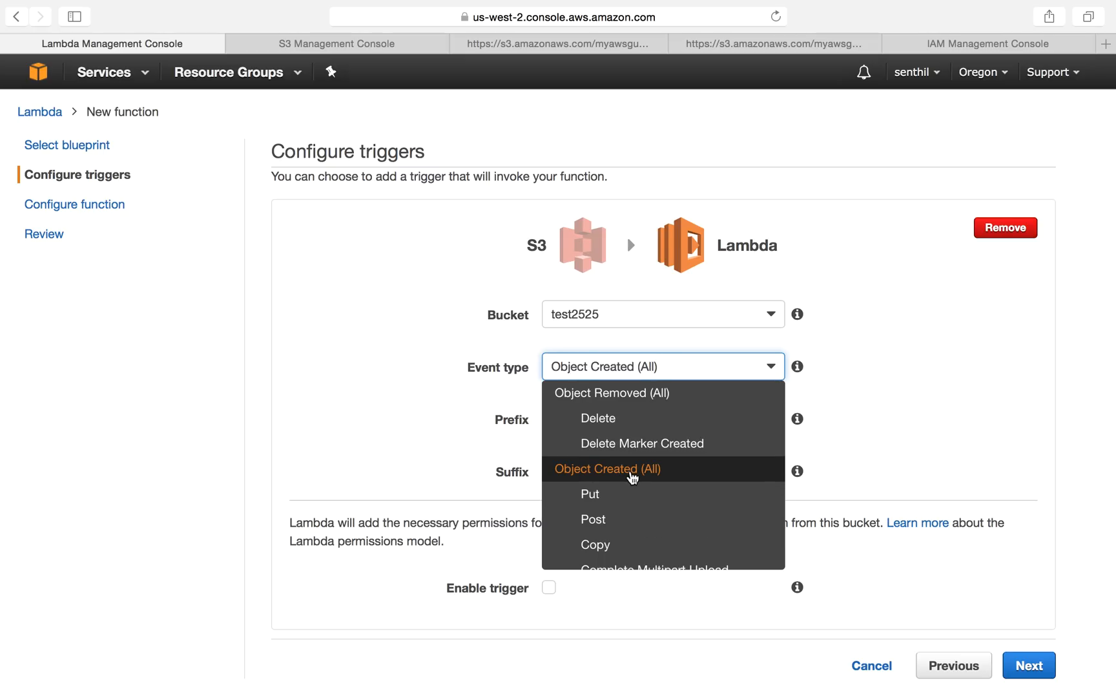
{"action": "scroll", "coordinate": [630, 507], "scroll_direction": "down", "scroll_amount": 2}
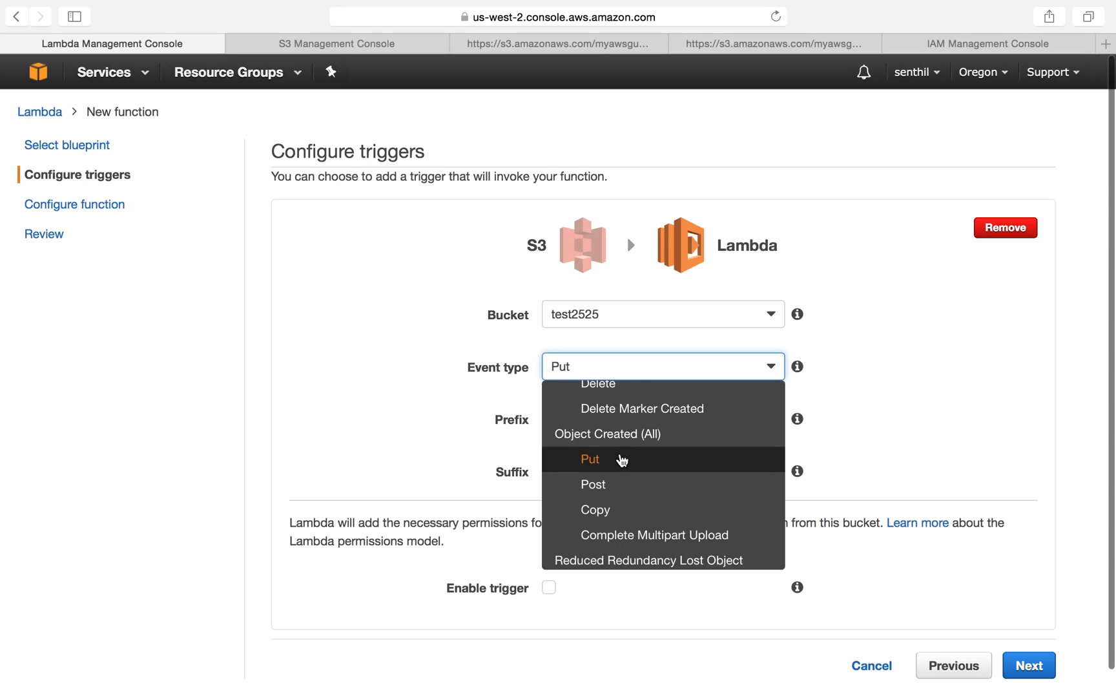
{"action": "left_click", "coordinate": [638, 436]}
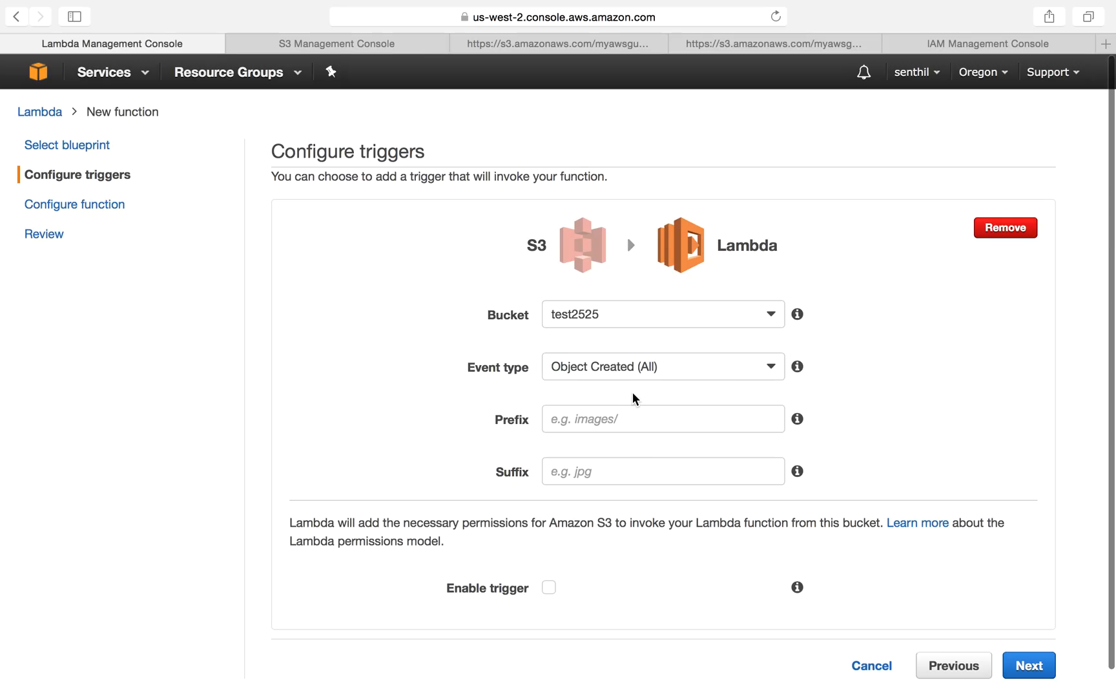
{"action": "left_click", "coordinate": [593, 420]}
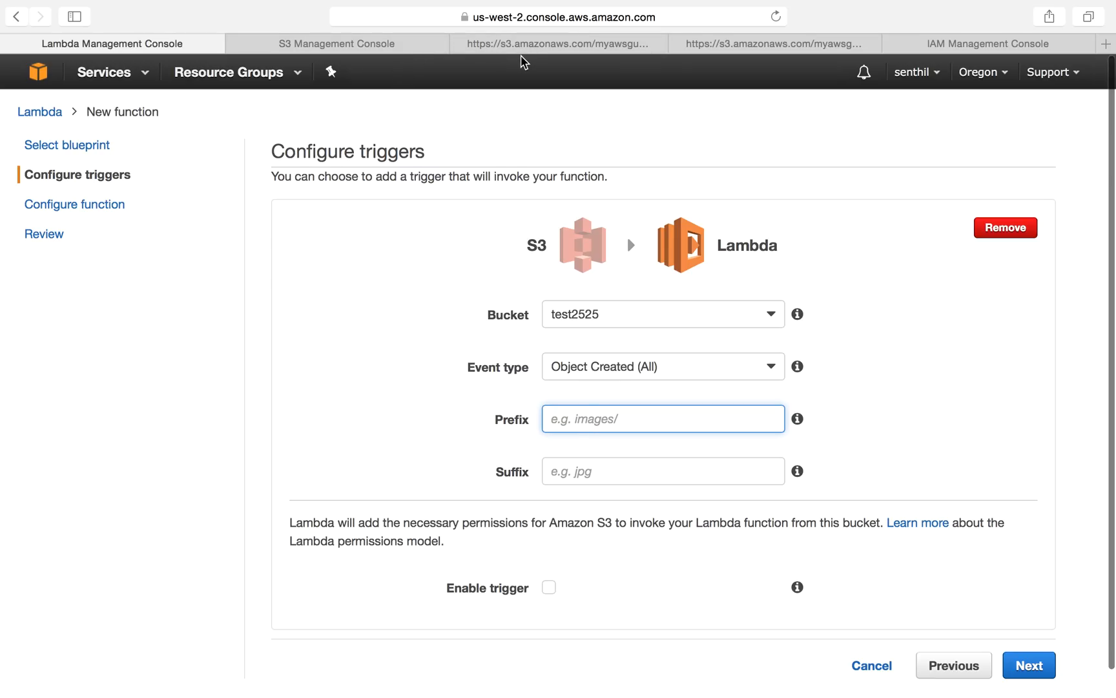
Step: Set the S3 trigger's suffix to jpg, enable the trigger, and continue to the function configuration
{"action": "left_click", "coordinate": [394, 48]}
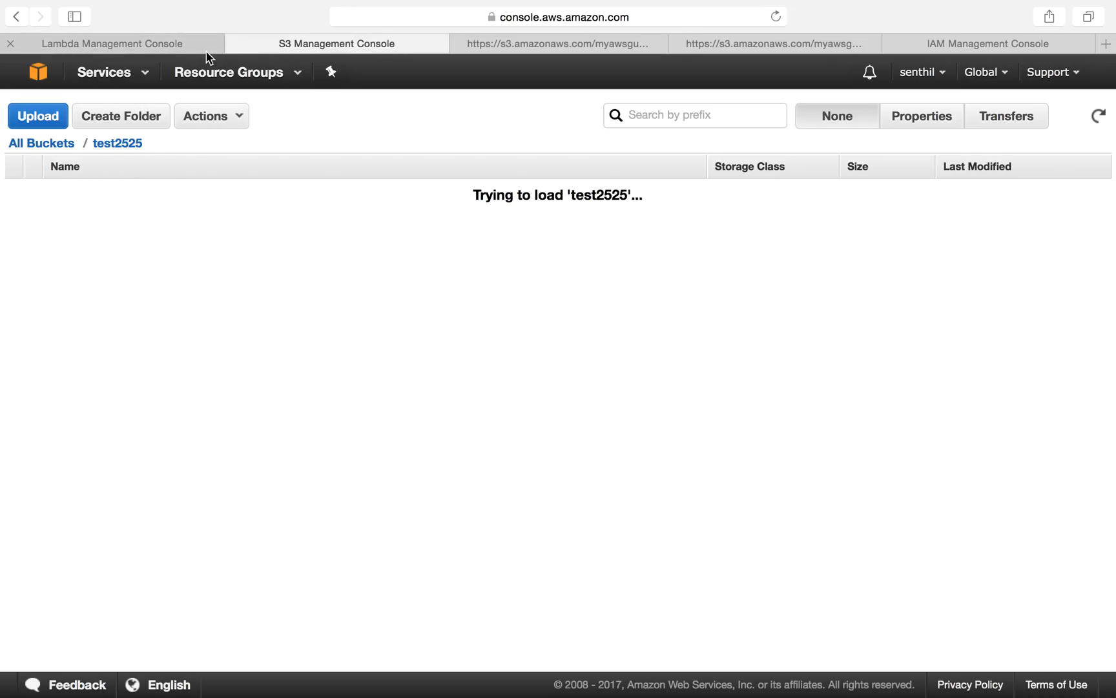
{"action": "left_click", "coordinate": [146, 43]}
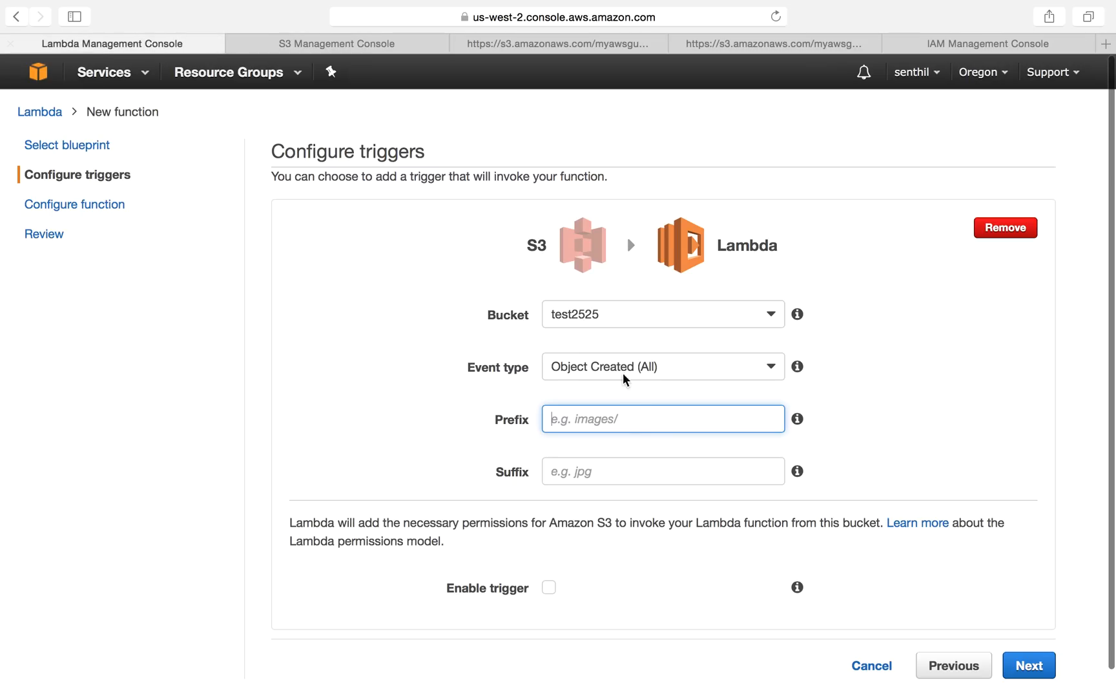
{"action": "left_click", "coordinate": [568, 466]}
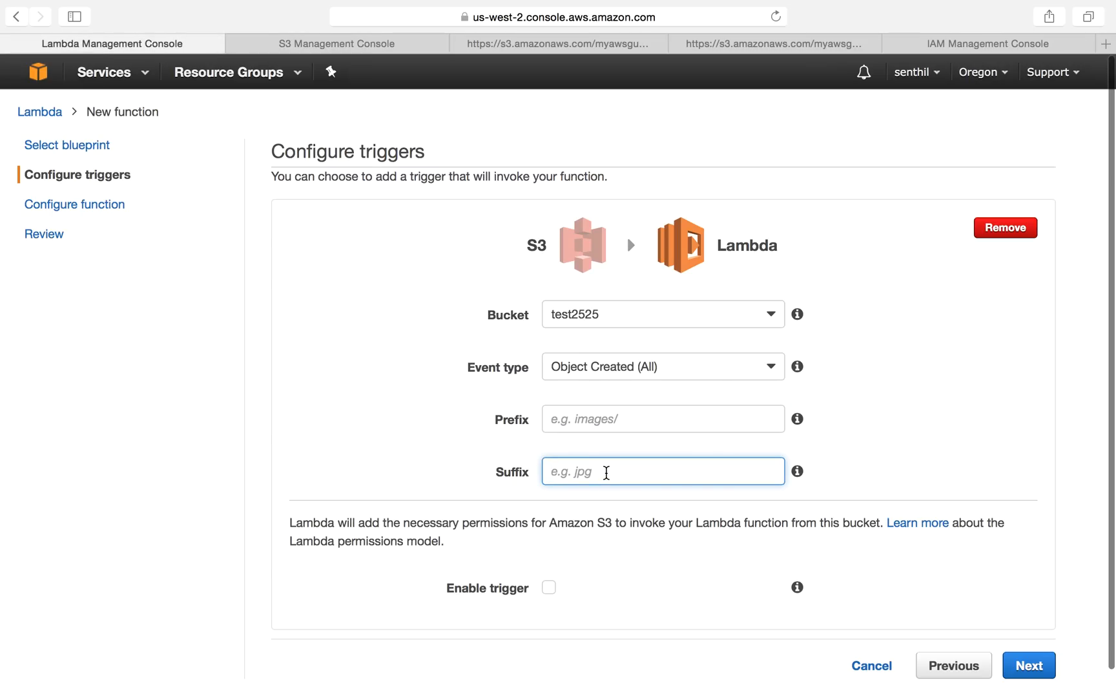
{"action": "type", "text": "jpg"}
{"action": "left_click", "coordinate": [549, 588]}
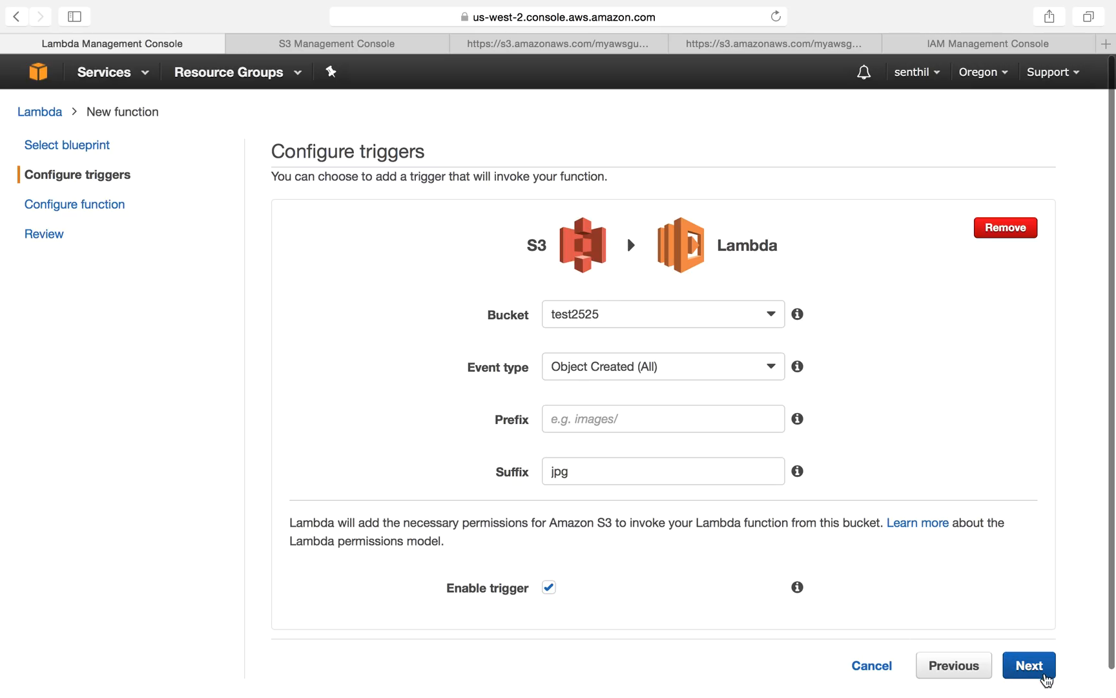
{"action": "left_click", "coordinate": [1029, 665]}
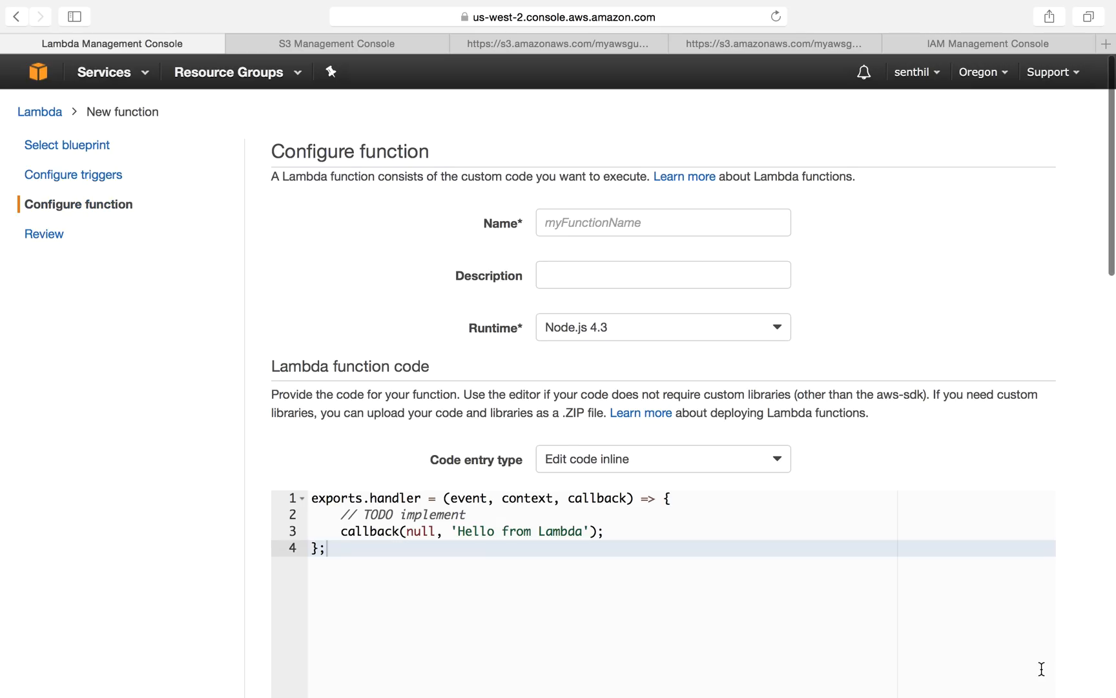
Step: Name the function Demo_S3_Delete_Lambda and give it the description Delete objects by lambda
{"action": "left_click", "coordinate": [657, 225]}
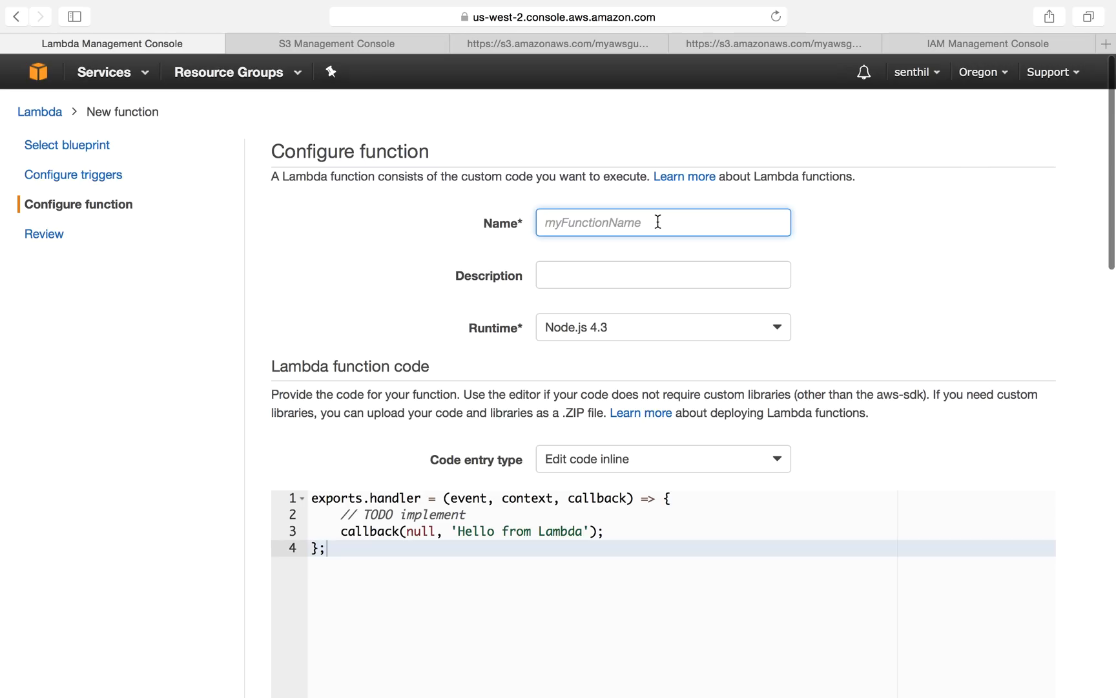
{"action": "type", "text": "Demo_S3_Delete_Lambda"}
{"action": "left_click", "coordinate": [652, 264]}
{"action": "type", "text": "Delete opbjec"}
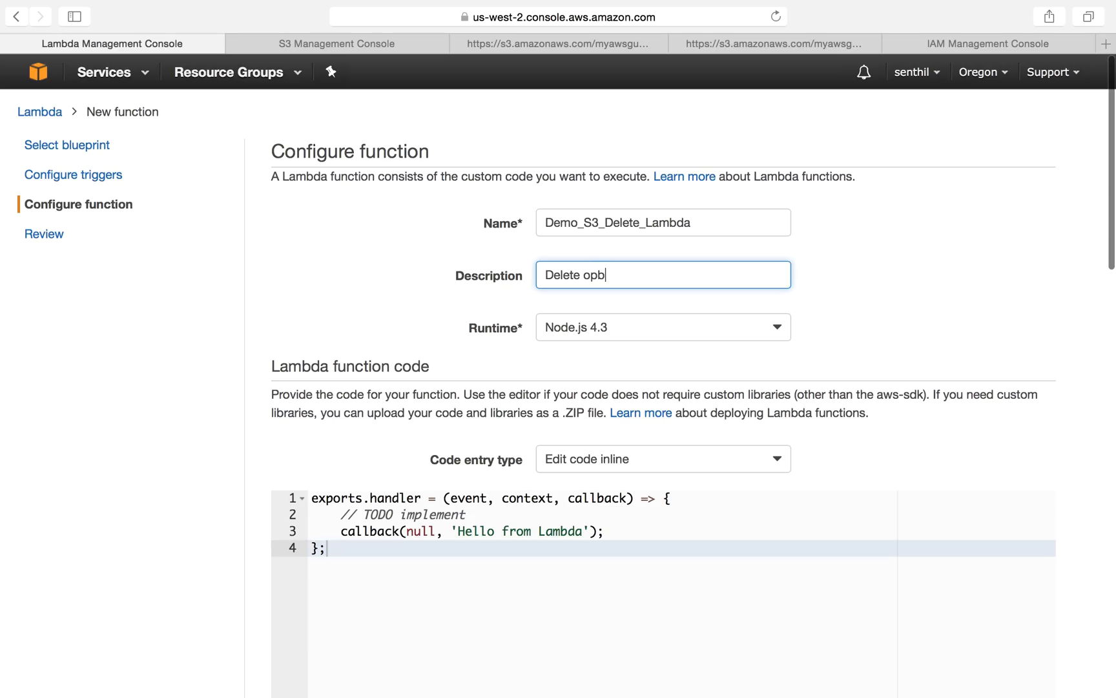
{"action": "key", "text": "BackSpace"}
{"action": "key", "text": "BackSpace"}
{"action": "key", "text": "BackSpace"}
{"action": "key", "text": "BackSpace"}
{"action": "key", "text": "BackSpace"}
{"action": "type", "text": "bjects by lambda"}
Step: Set the runtime to Python 2.7 and replace the inline code with the Python S3 handler script copied from the other tab
{"action": "left_click", "coordinate": [669, 328]}
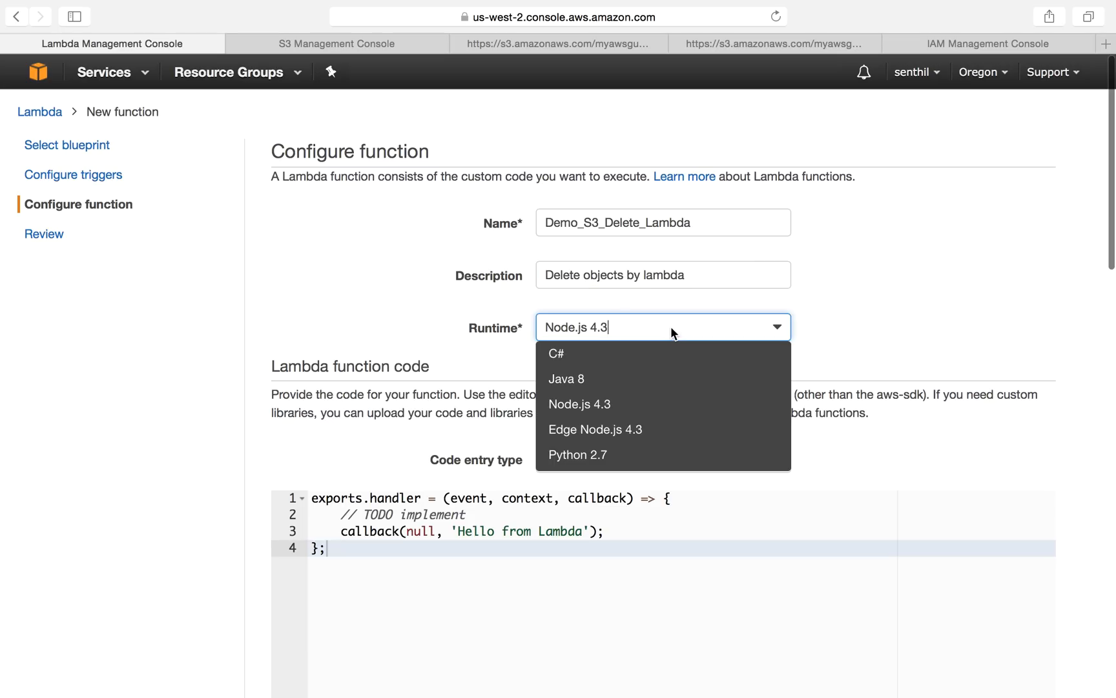
{"action": "left_click", "coordinate": [602, 455]}
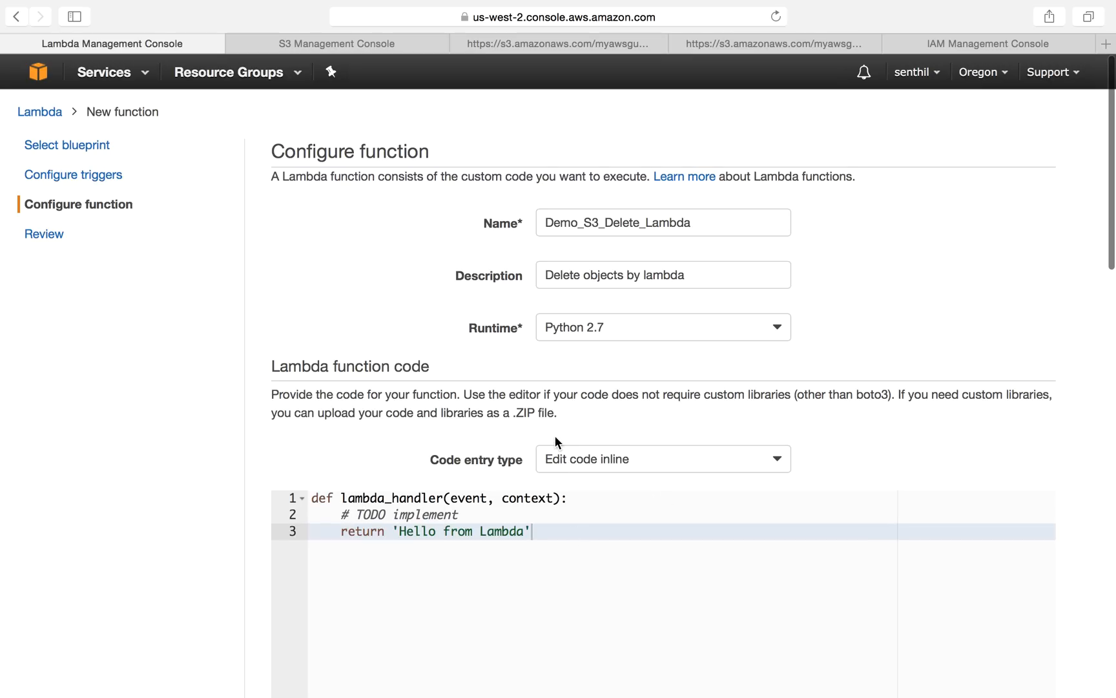
{"action": "left_click", "coordinate": [738, 42]}
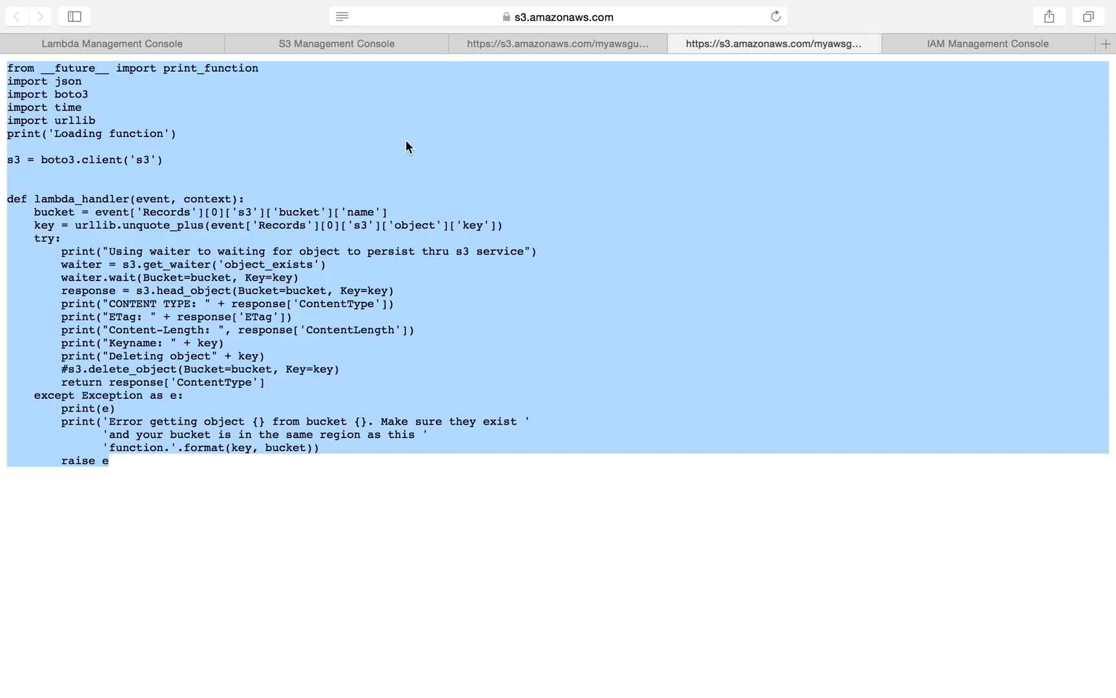
{"action": "right_click", "coordinate": [340, 225]}
{"action": "left_click", "coordinate": [388, 275]}
{"action": "left_click", "coordinate": [149, 43]}
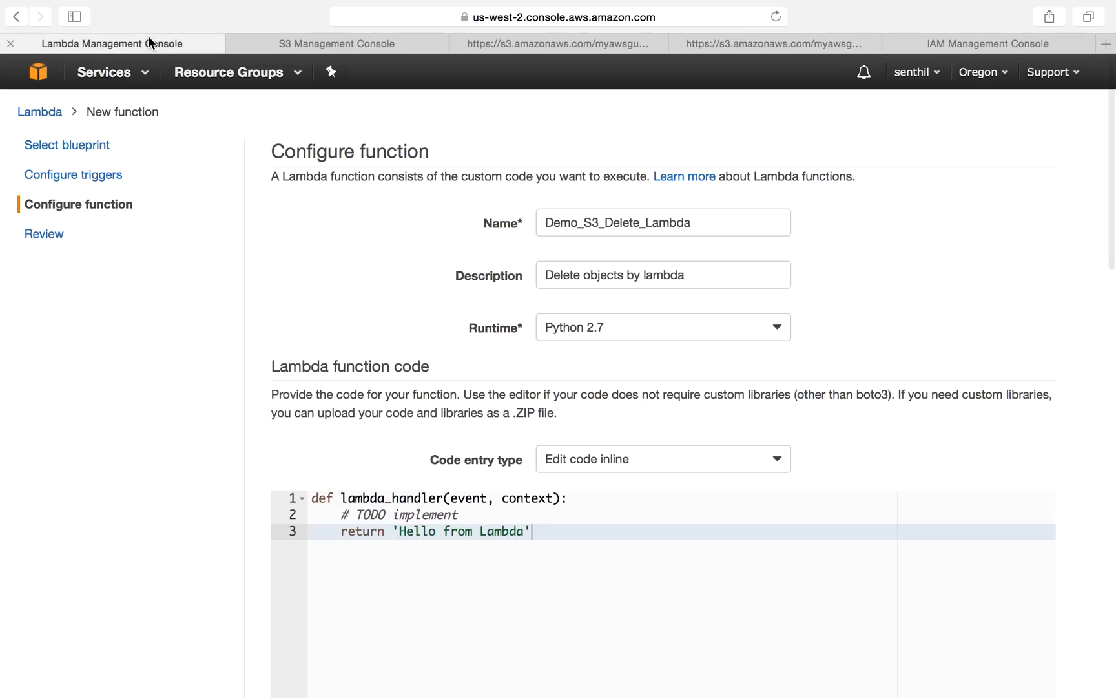
{"action": "left_click_drag", "start_coordinate": [549, 585], "coordinate": [261, 474]}
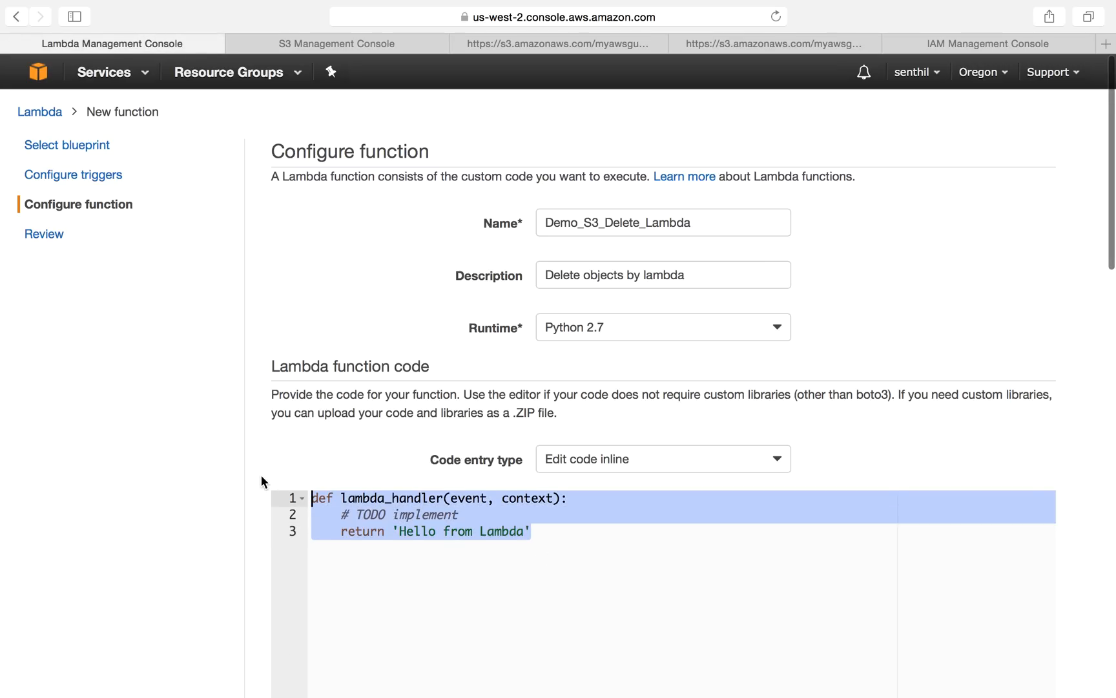
{"action": "key", "text": "super+v"}
{"action": "scroll", "coordinate": [930, 443], "scroll_direction": "down", "scroll_amount": 10}
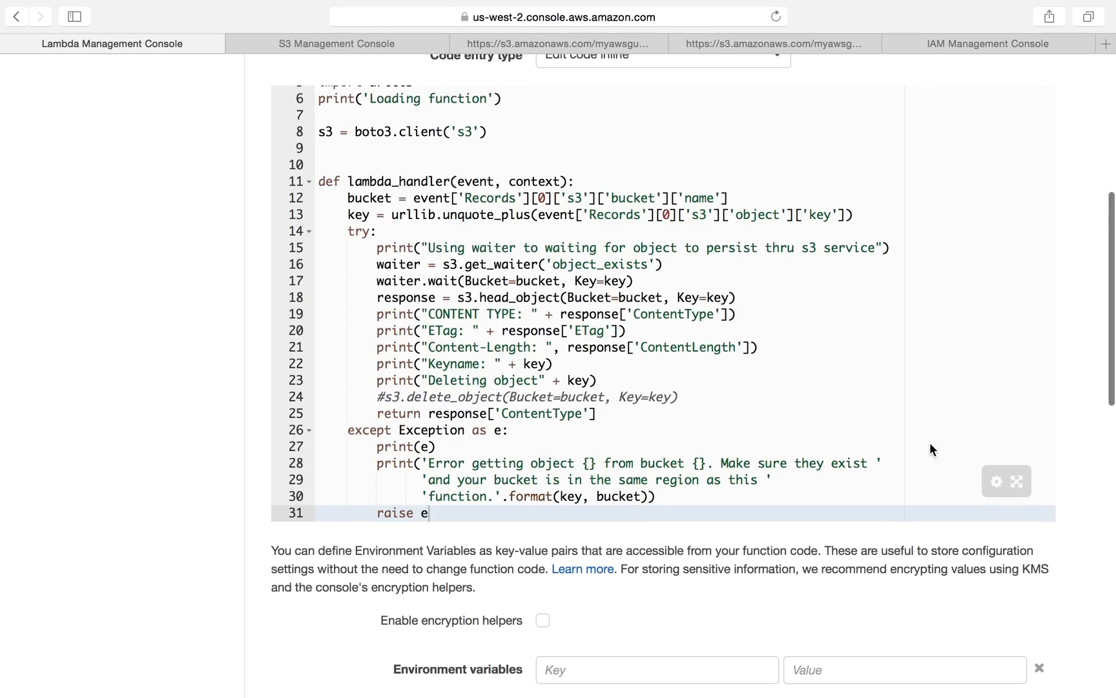
Step: Review the import statements and the boto3 S3 client line of the pasted code
{"action": "scroll", "coordinate": [929, 446], "scroll_direction": "up", "scroll_amount": 3}
{"action": "left_click", "coordinate": [646, 215]}
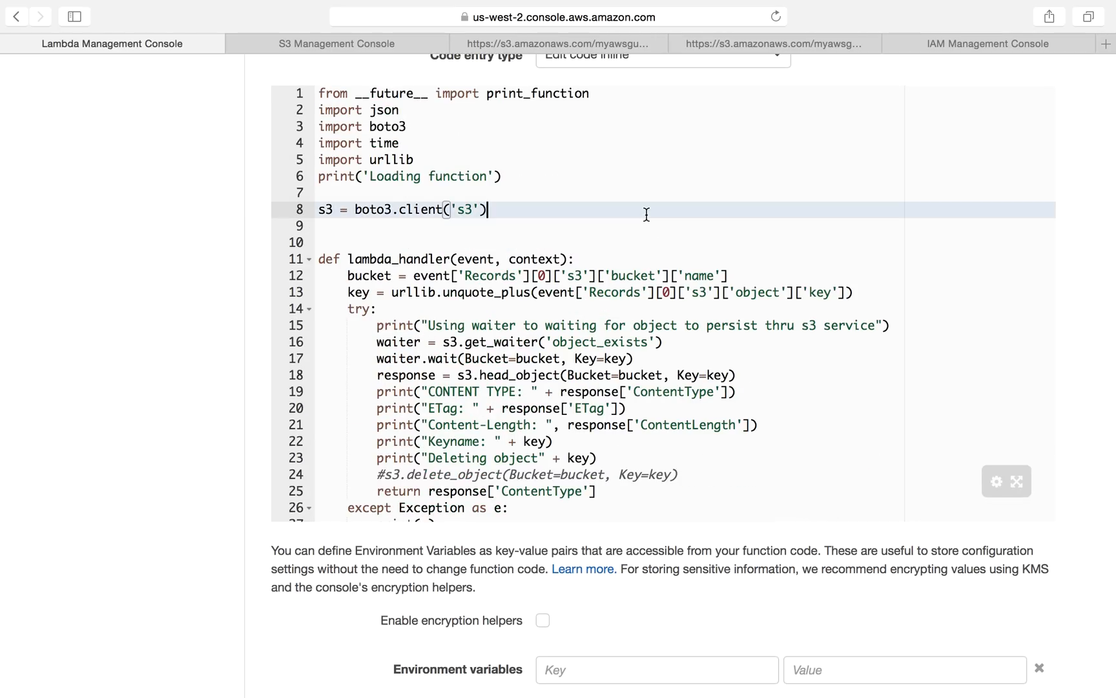
{"action": "scroll", "coordinate": [647, 214], "scroll_direction": "up", "scroll_amount": 3}
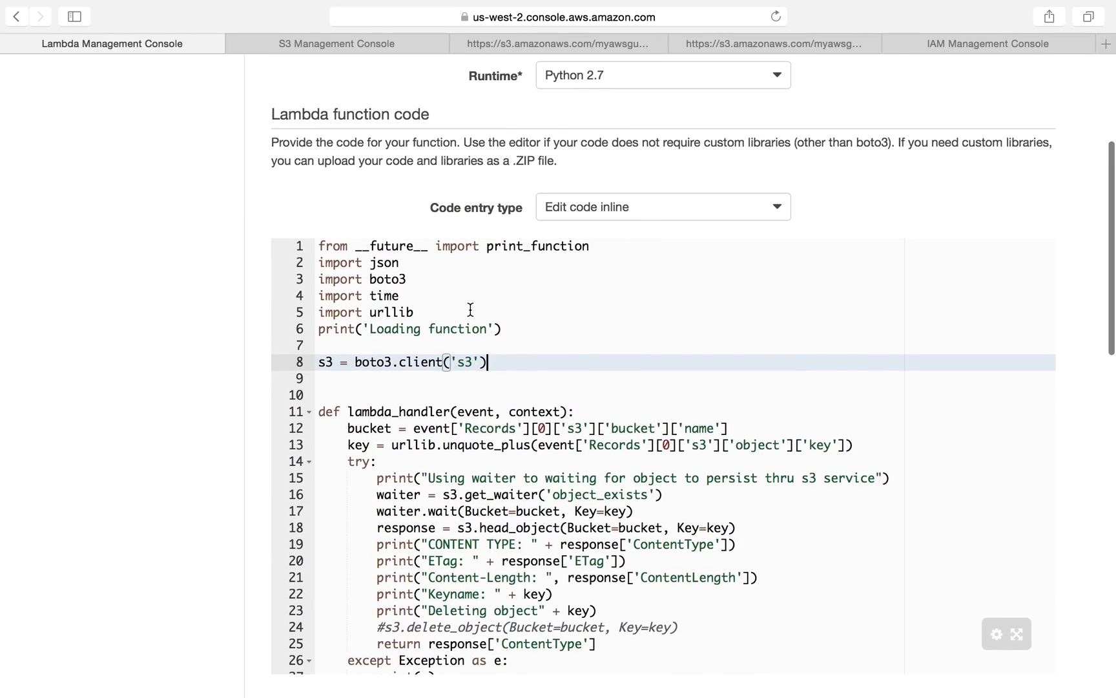
{"action": "left_click_drag", "start_coordinate": [436, 312], "coordinate": [318, 263]}
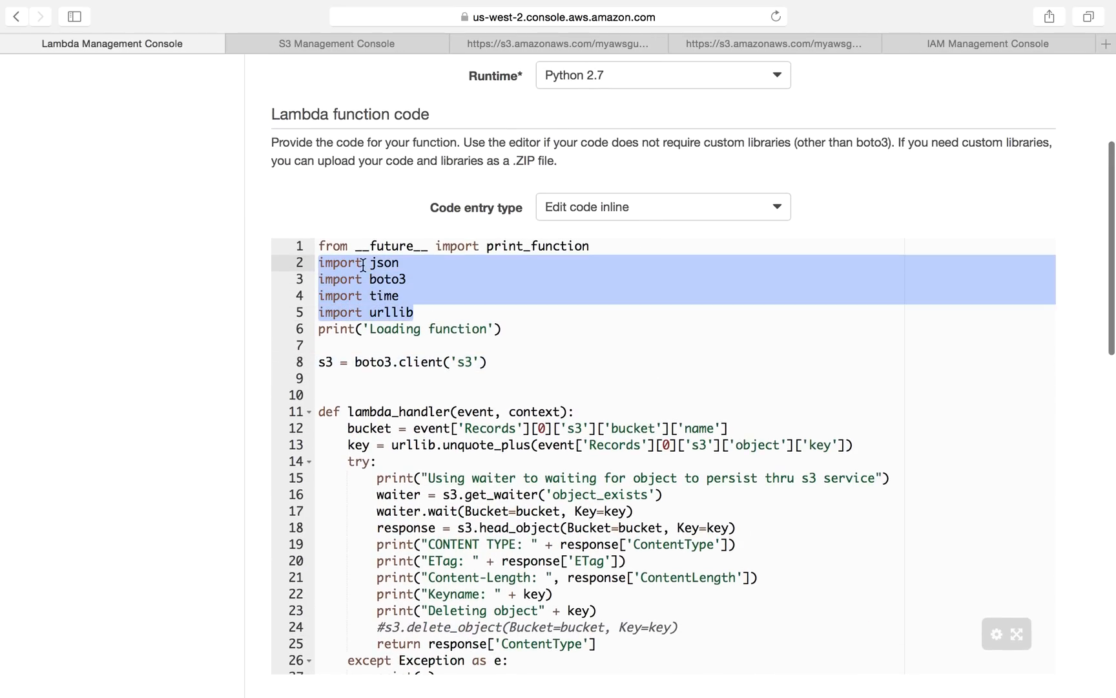
{"action": "double_click", "coordinate": [401, 279]}
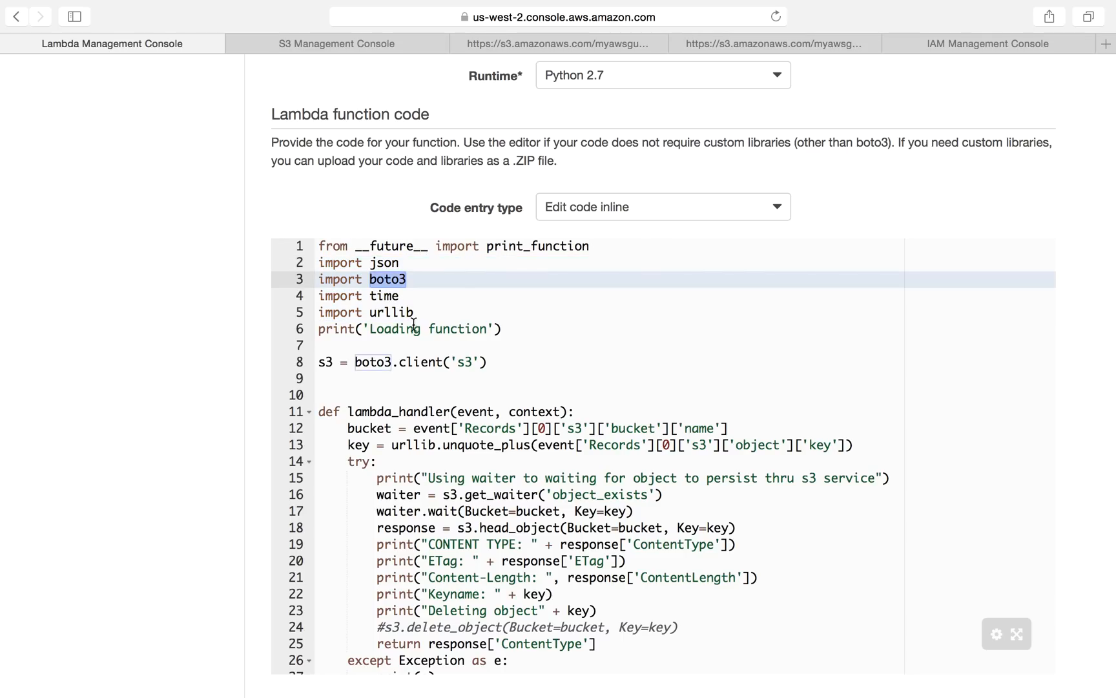
{"action": "triple_click", "coordinate": [398, 278]}
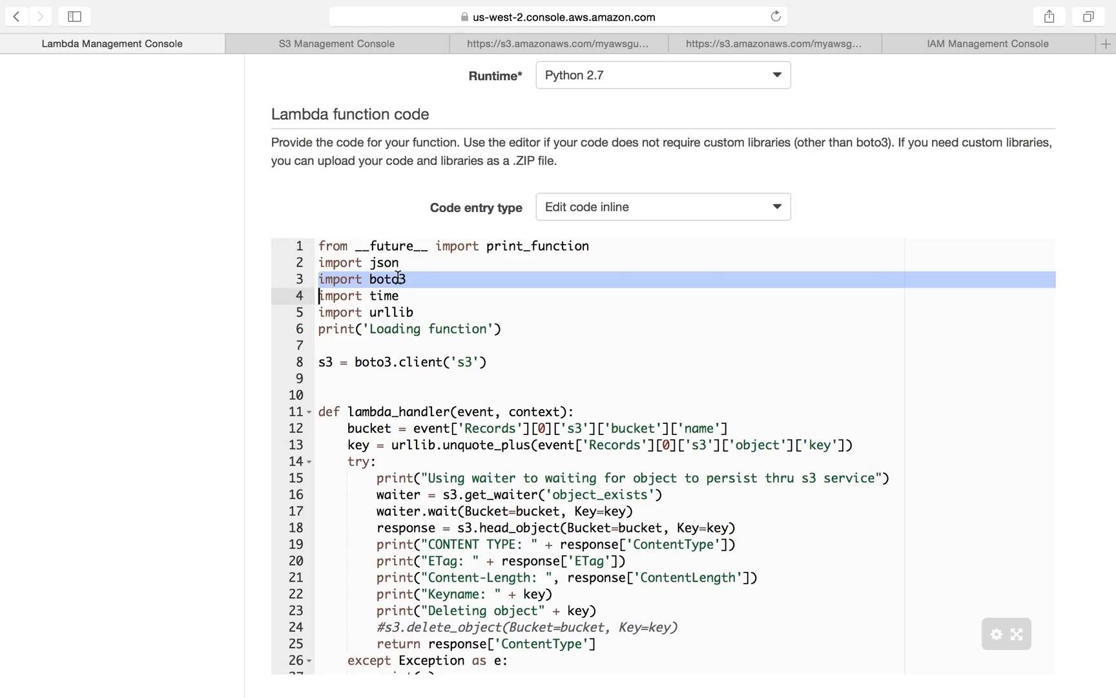
{"action": "triple_click", "coordinate": [334, 367]}
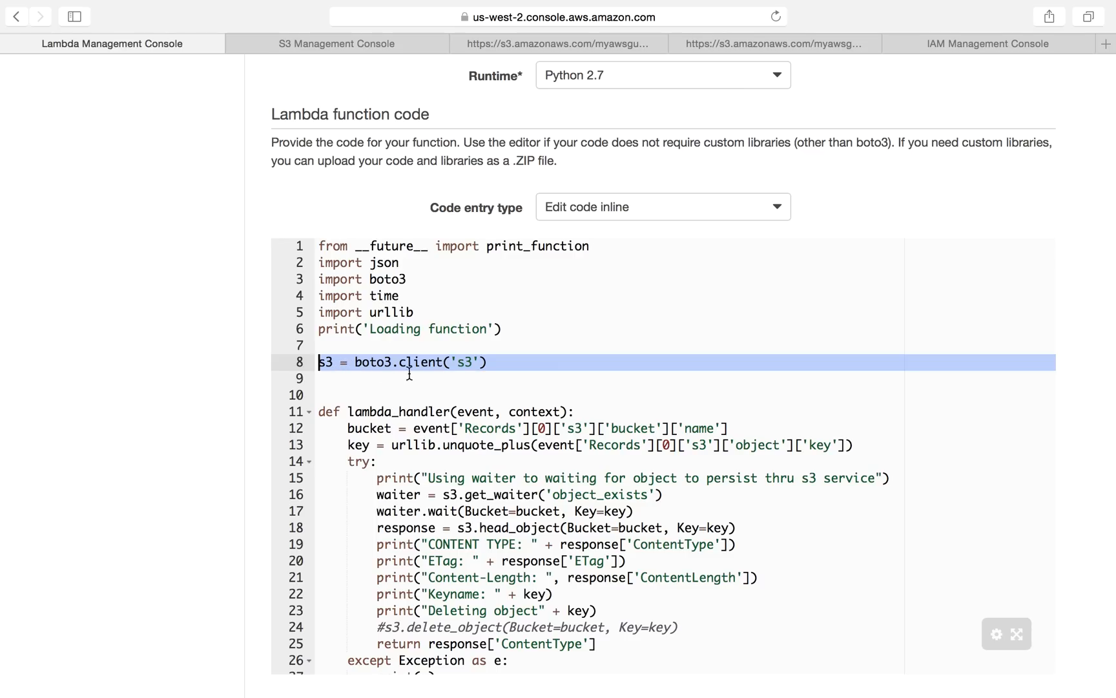
{"action": "left_click", "coordinate": [333, 362]}
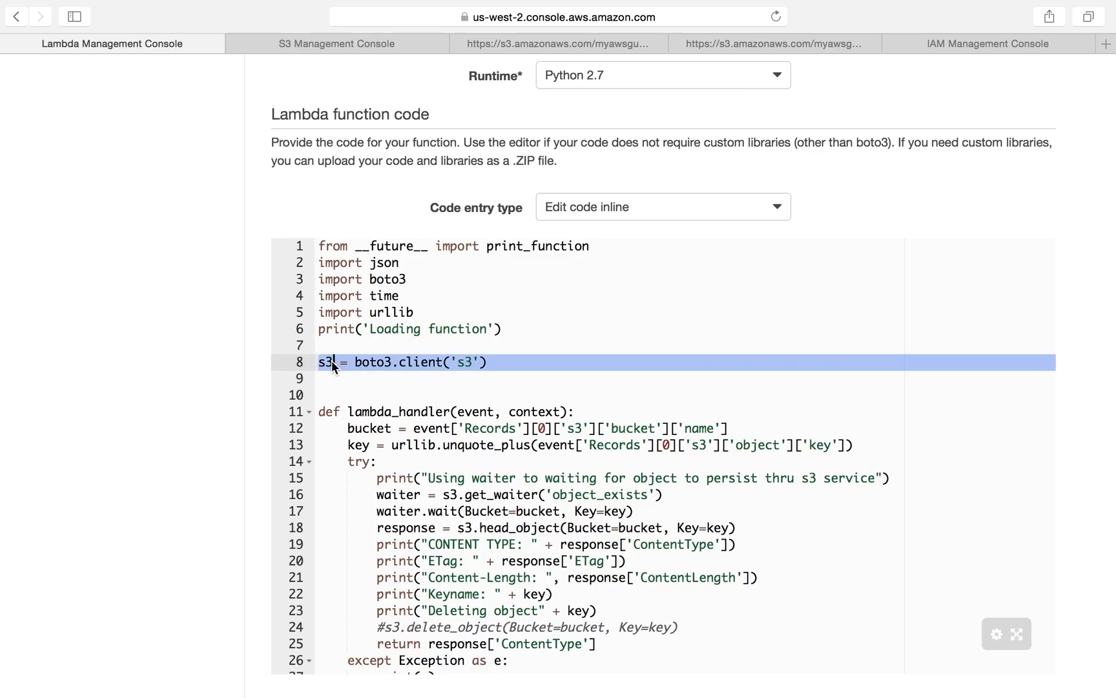
{"action": "left_click", "coordinate": [330, 361]}
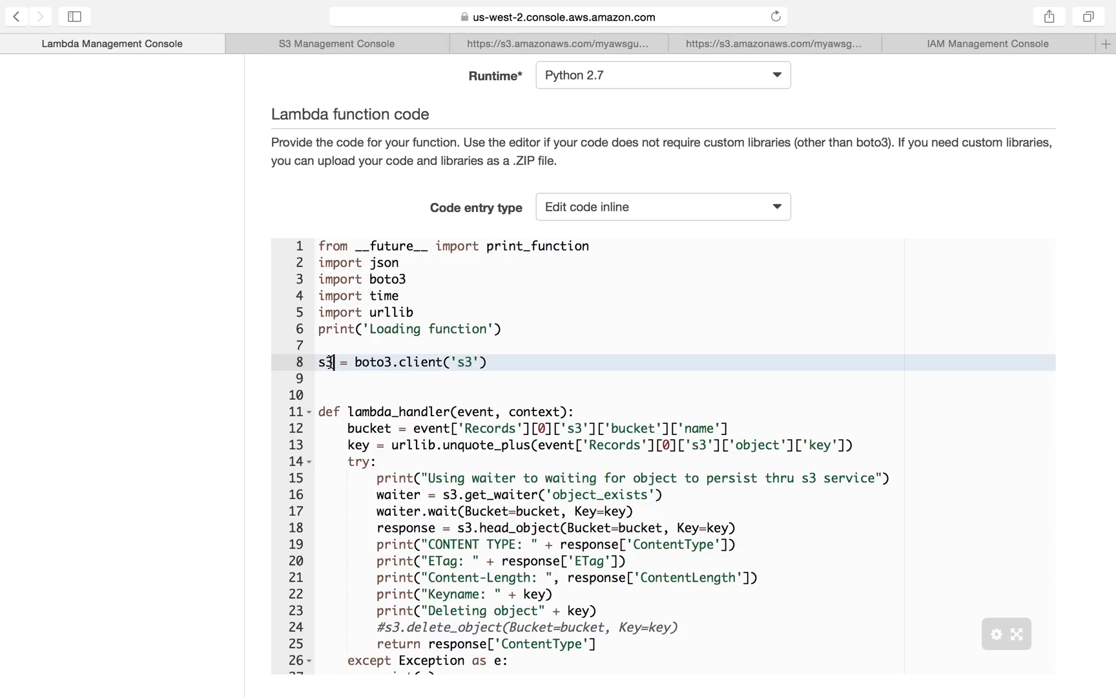
{"action": "left_click_drag", "start_coordinate": [355, 362], "coordinate": [481, 363]}
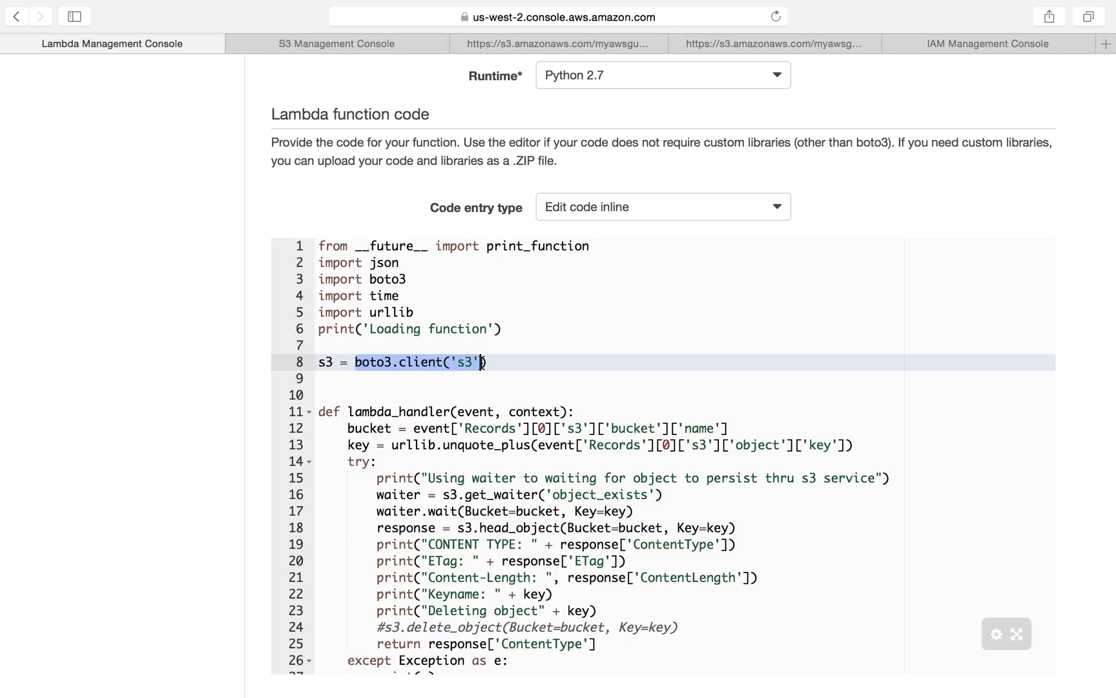
{"action": "triple_click", "coordinate": [392, 363]}
{"action": "left_click", "coordinate": [428, 444]}
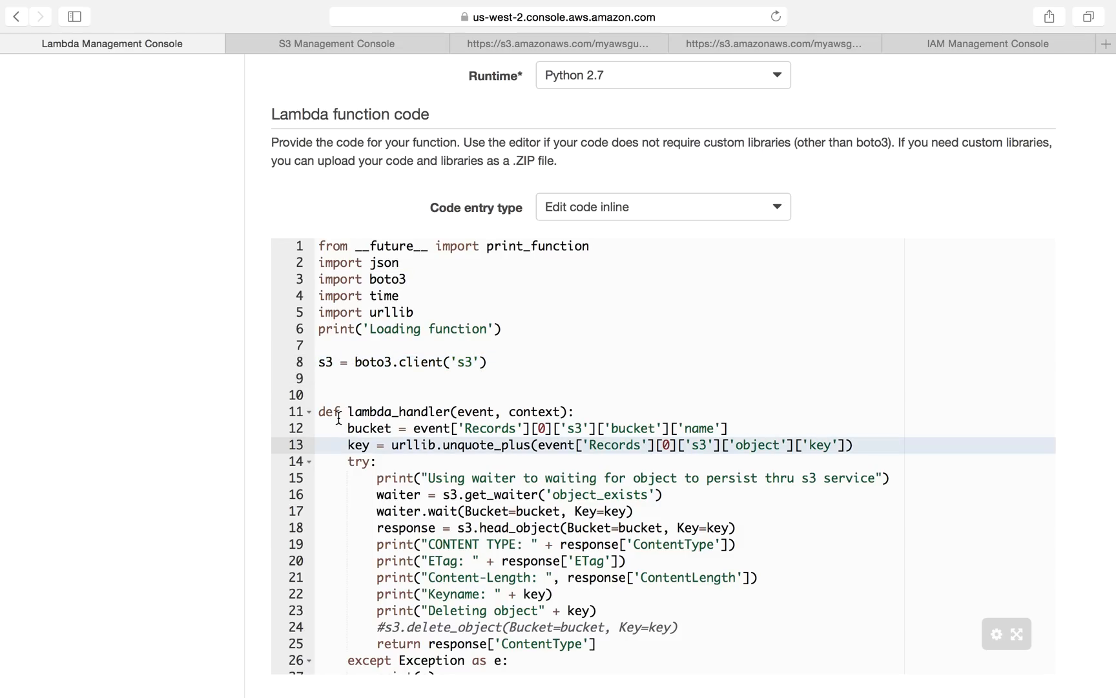
Step: Examine the lambda_handler definition and its event and context parameters
{"action": "scroll", "coordinate": [381, 443], "scroll_direction": "down", "scroll_amount": 3}
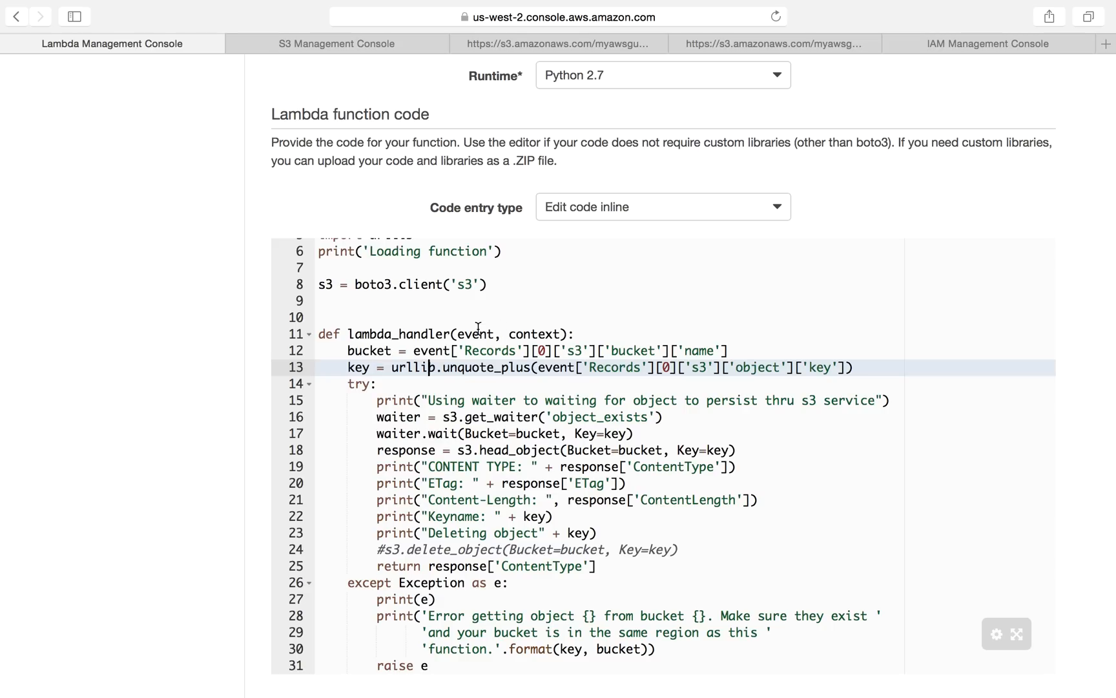
{"action": "left_click_drag", "start_coordinate": [350, 335], "coordinate": [450, 332]}
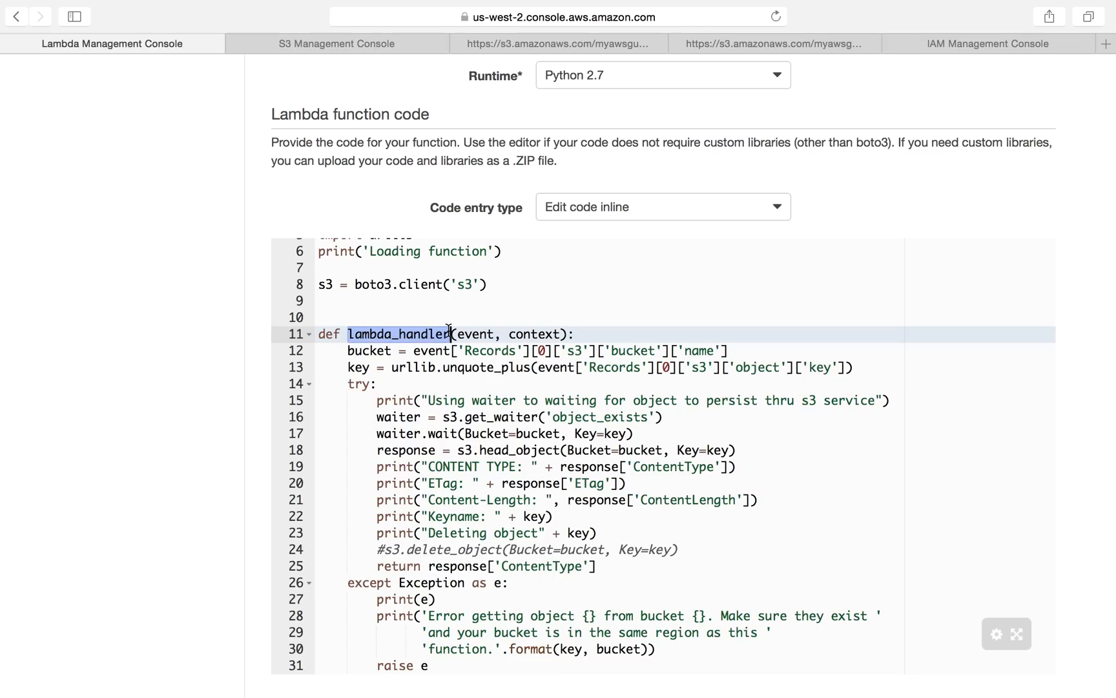
{"action": "double_click", "coordinate": [477, 336]}
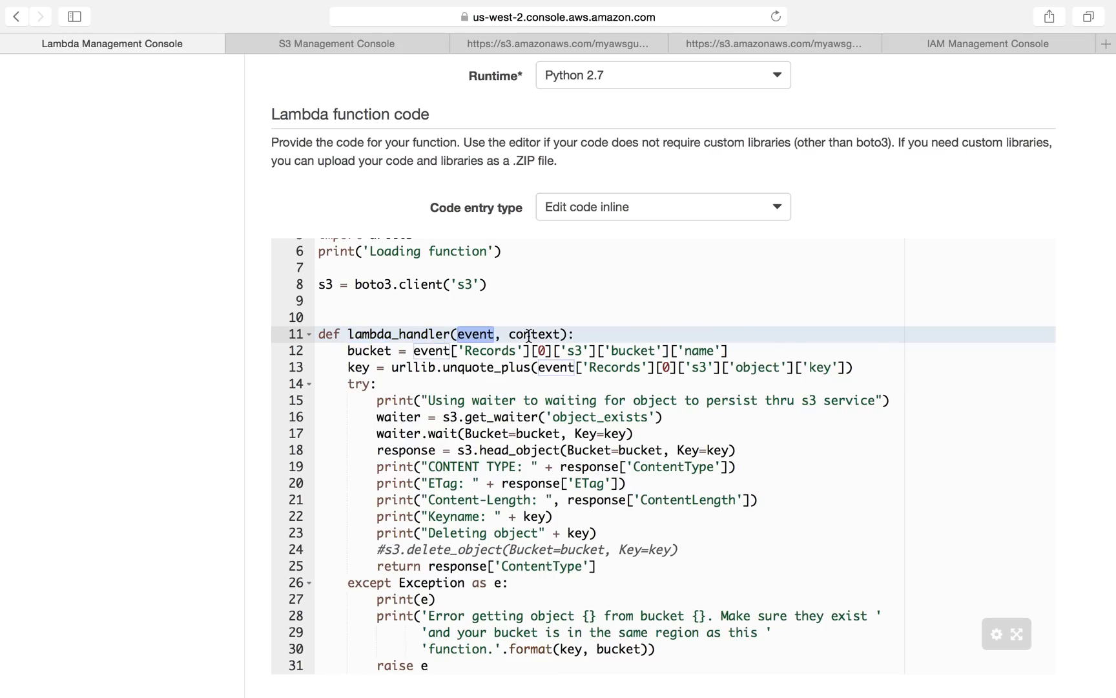
{"action": "double_click", "coordinate": [512, 335]}
{"action": "double_click", "coordinate": [483, 335]}
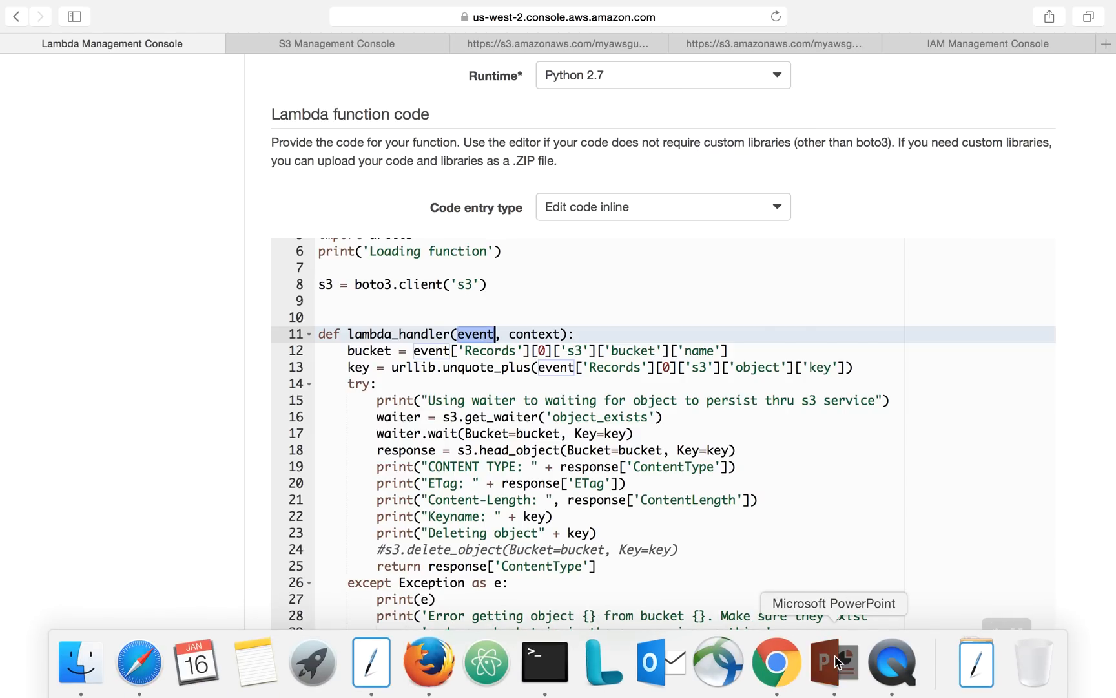
Step: Open the AWS Lambda presentation and review the Amazon S3 Put Sample Event slide's object key
{"action": "left_click", "coordinate": [835, 655]}
{"action": "scroll", "coordinate": [110, 365], "scroll_direction": "up", "scroll_amount": 15}
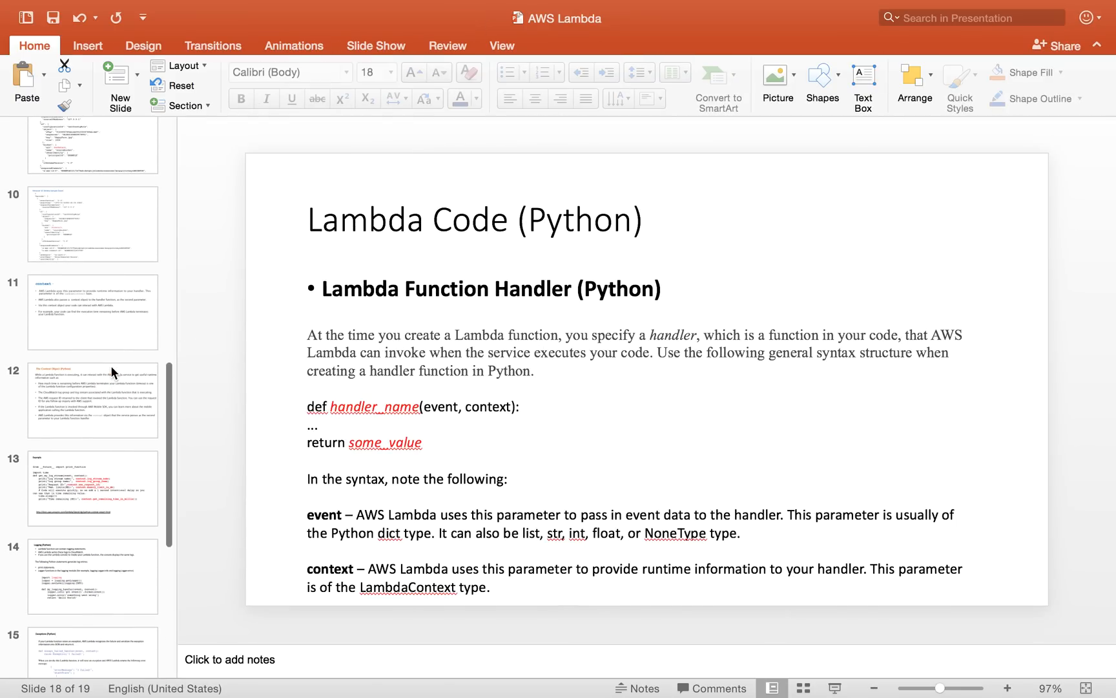
{"action": "left_click", "coordinate": [99, 321]}
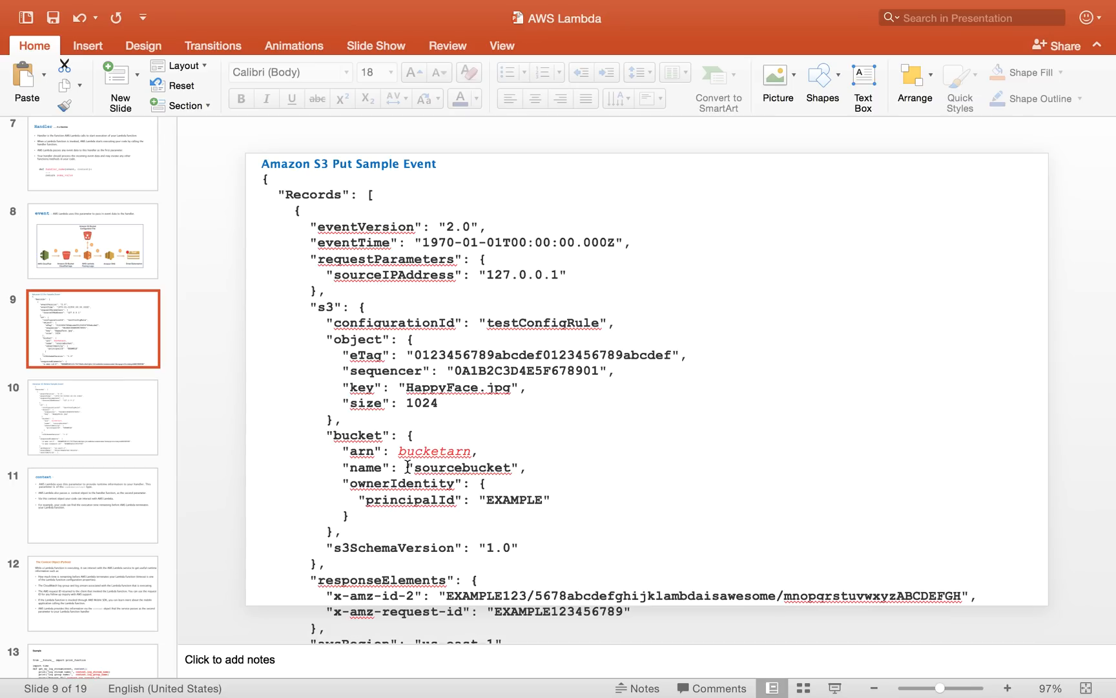
{"action": "double_click", "coordinate": [420, 387]}
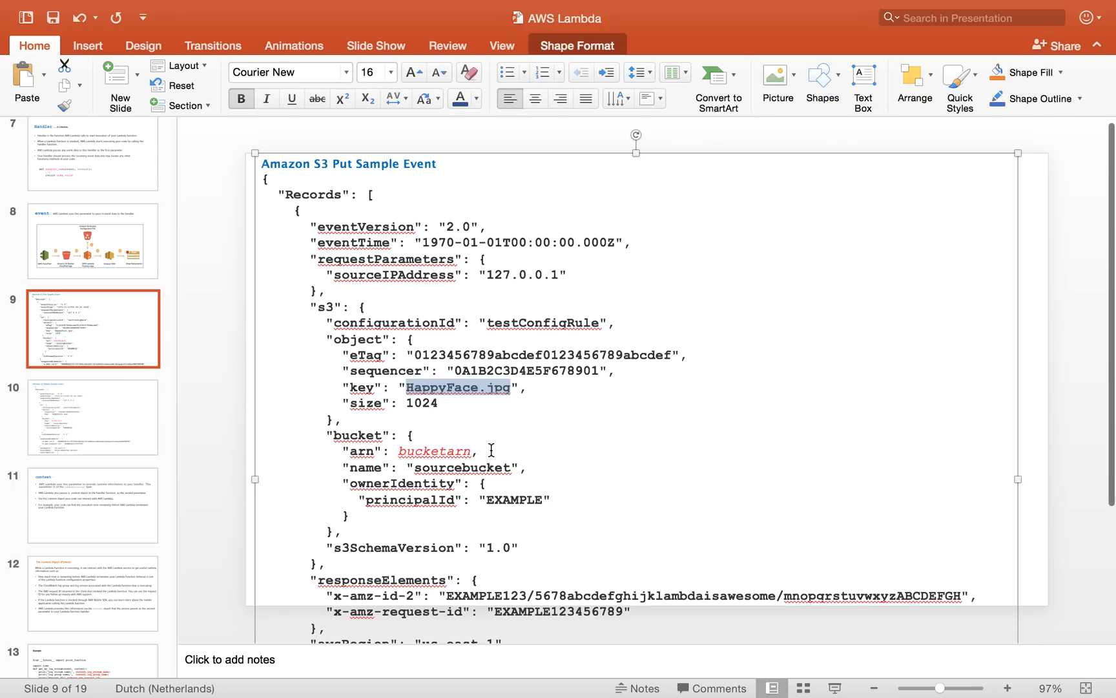
{"action": "key", "text": "ctrl+Right"}
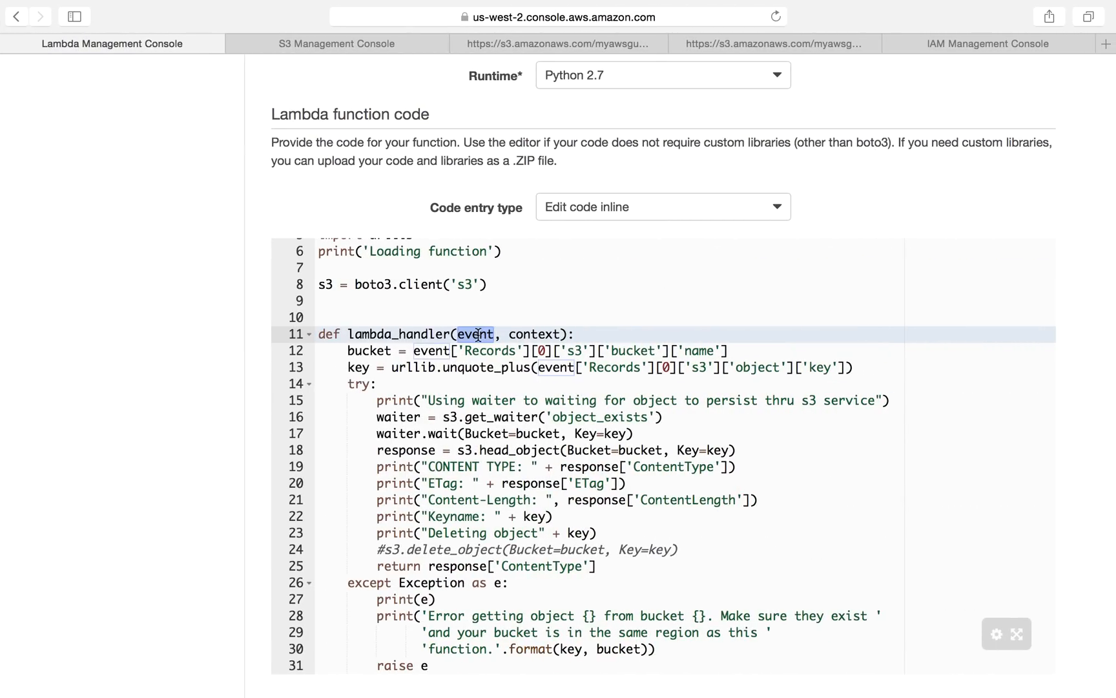
Step: Examine how the handler reads the bucket name and object key from the event records
{"action": "double_click", "coordinate": [473, 337]}
{"action": "double_click", "coordinate": [544, 334]}
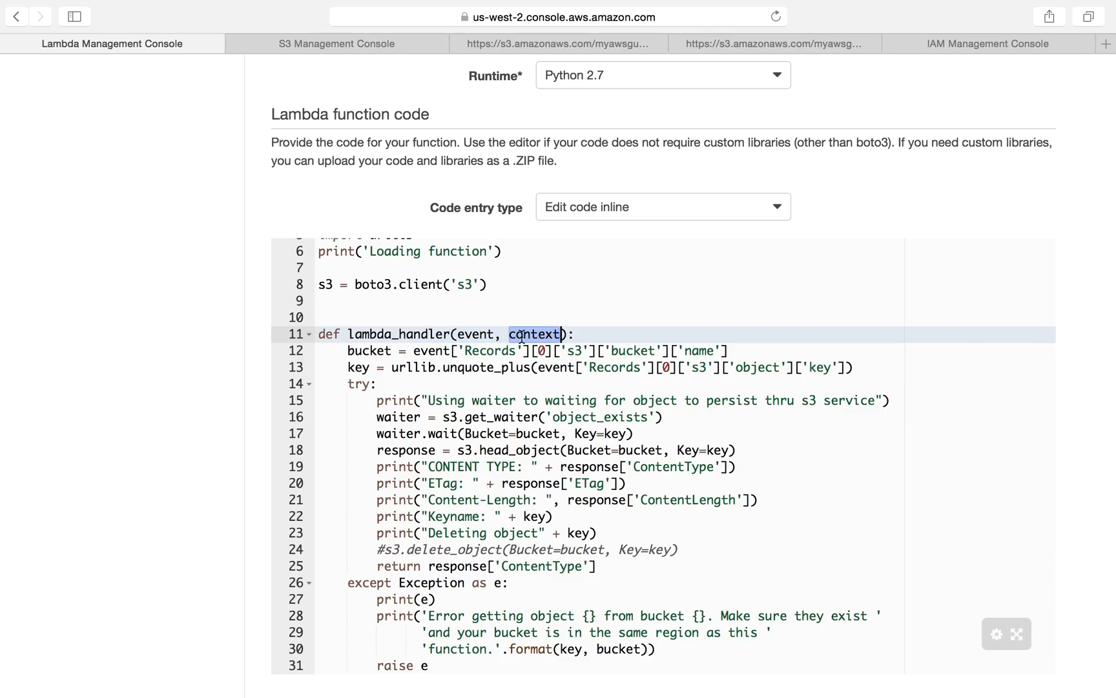
{"action": "double_click", "coordinate": [476, 334]}
{"action": "left_click_drag", "start_coordinate": [348, 350], "coordinate": [911, 371]}
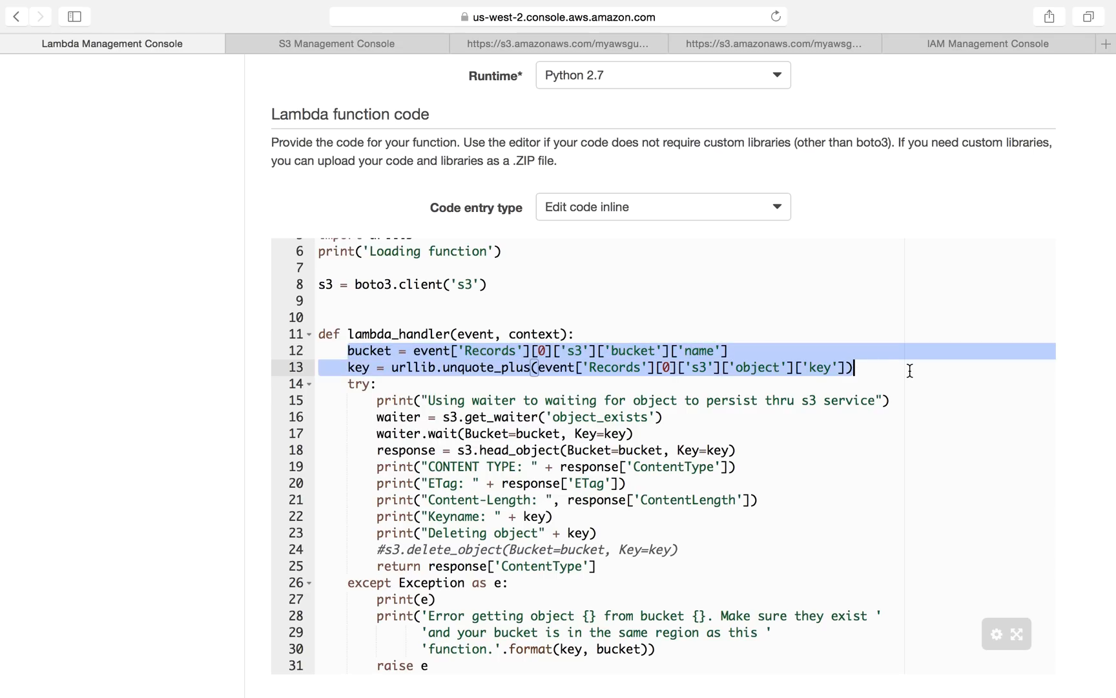
{"action": "double_click", "coordinate": [359, 367]}
{"action": "double_click", "coordinate": [363, 352]}
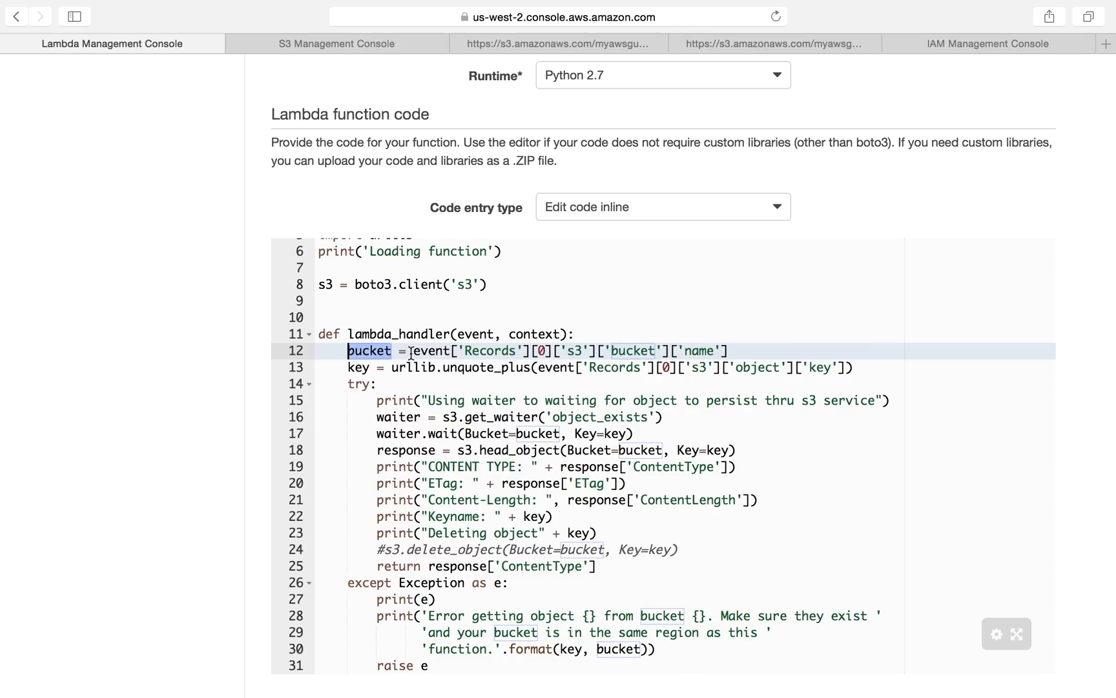
{"action": "left_click_drag", "start_coordinate": [413, 352], "coordinate": [548, 352]}
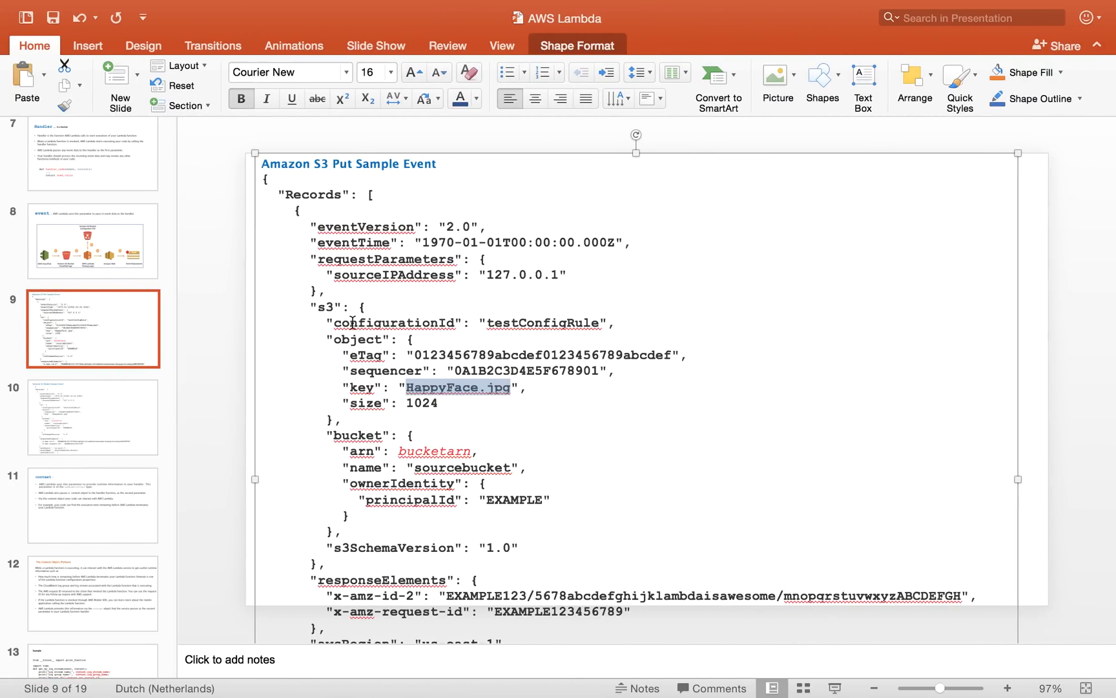
Step: Examine the bucket section of the sample event slide, including its arn and name fields
{"action": "left_click", "coordinate": [335, 434]}
{"action": "left_click_drag", "start_coordinate": [335, 435], "coordinate": [471, 451]}
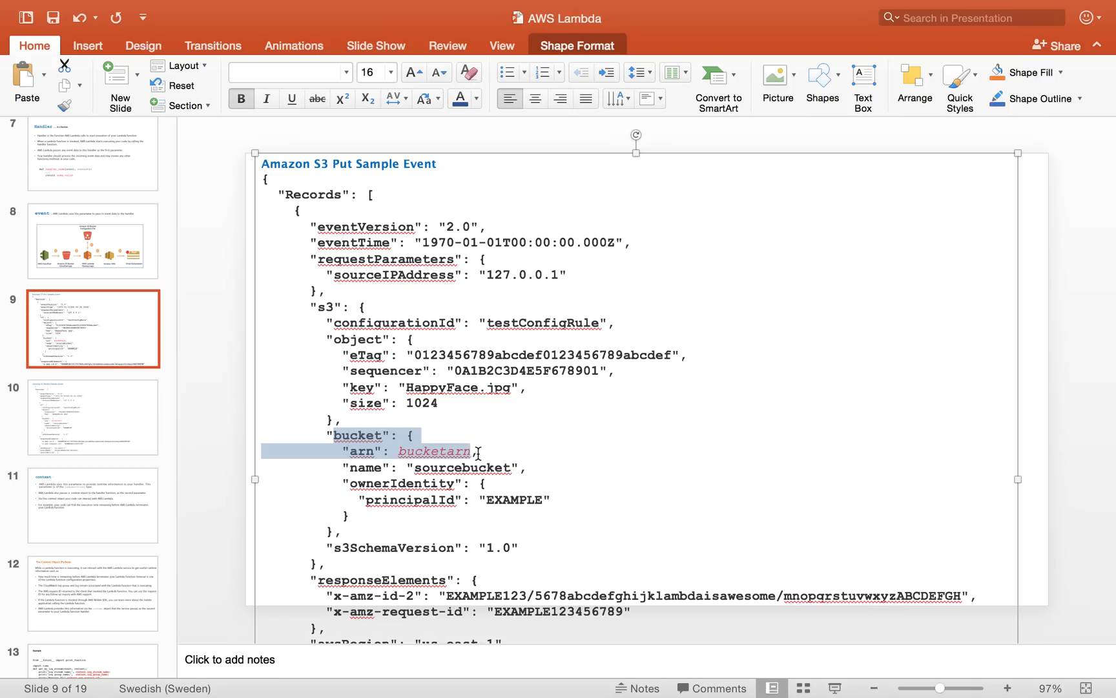
{"action": "left_click", "coordinate": [438, 466]}
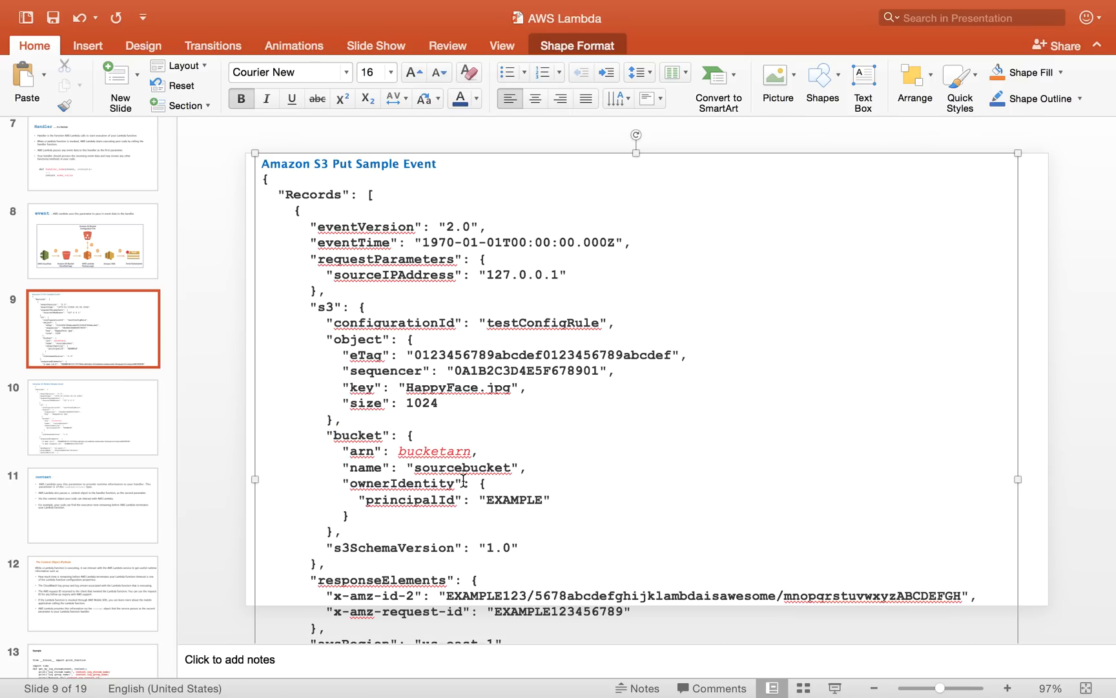
{"action": "key", "text": "ctrl+Right"}
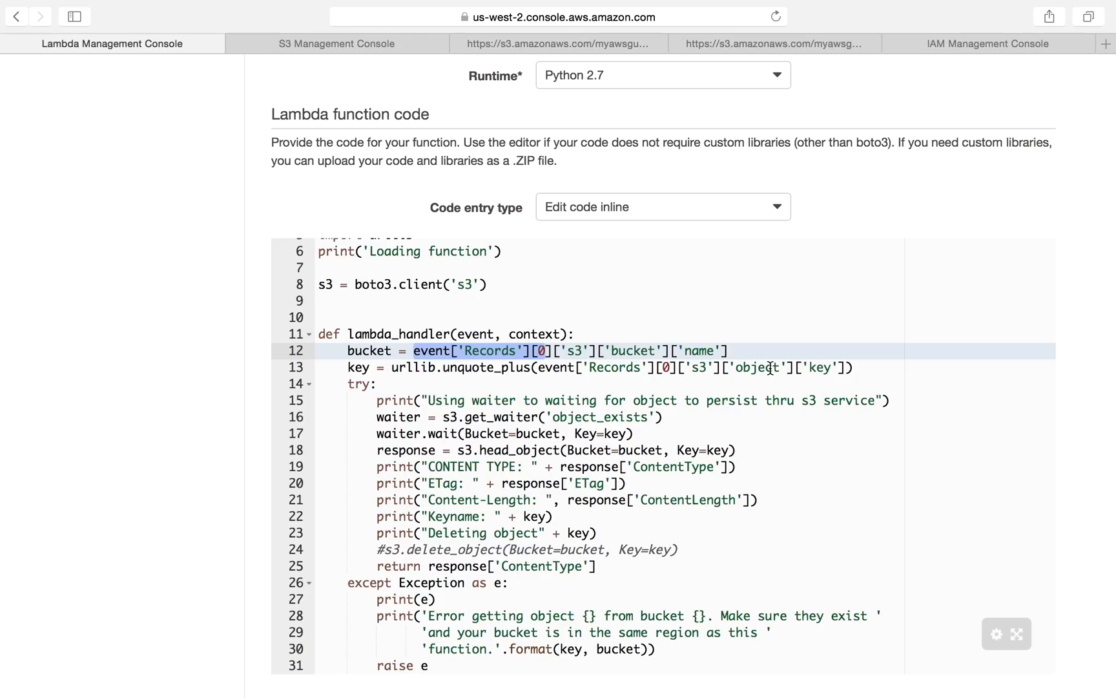
{"action": "key", "text": "ctrl+Left"}
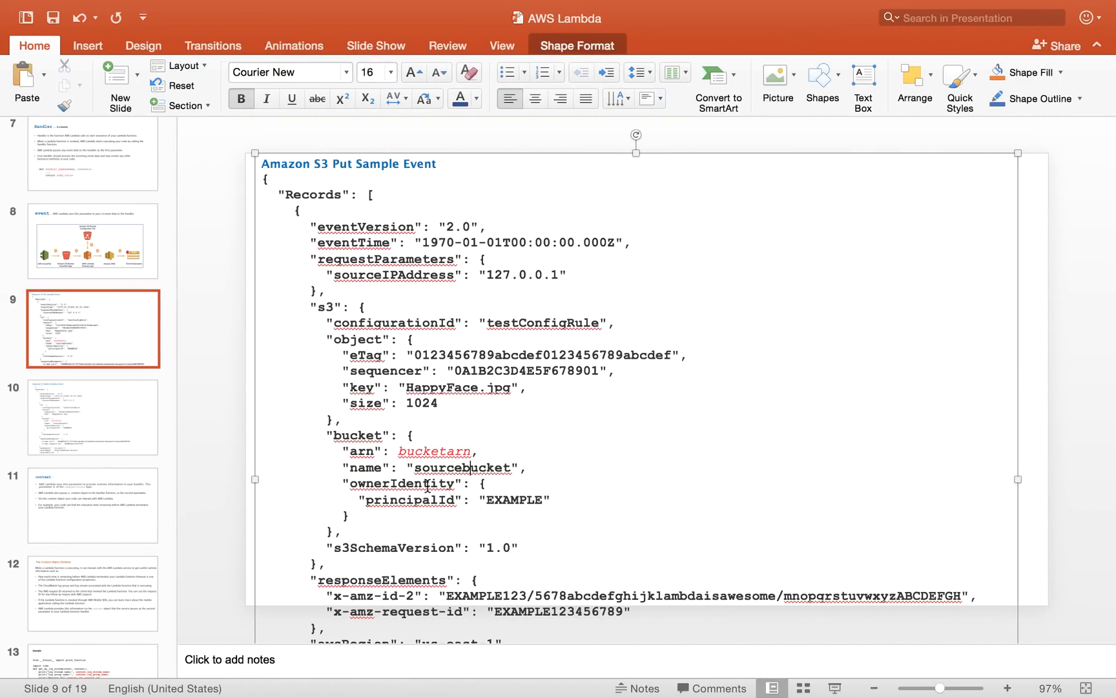
Step: Examine the object key and bucket name entries of the sample event before returning to the function code
{"action": "left_click_drag", "start_coordinate": [342, 386], "coordinate": [327, 323]}
{"action": "left_click", "coordinate": [327, 323]}
{"action": "double_click", "coordinate": [336, 340]}
{"action": "left_click_drag", "start_coordinate": [342, 386], "coordinate": [540, 387]}
{"action": "key", "text": "ctrl+Right"}
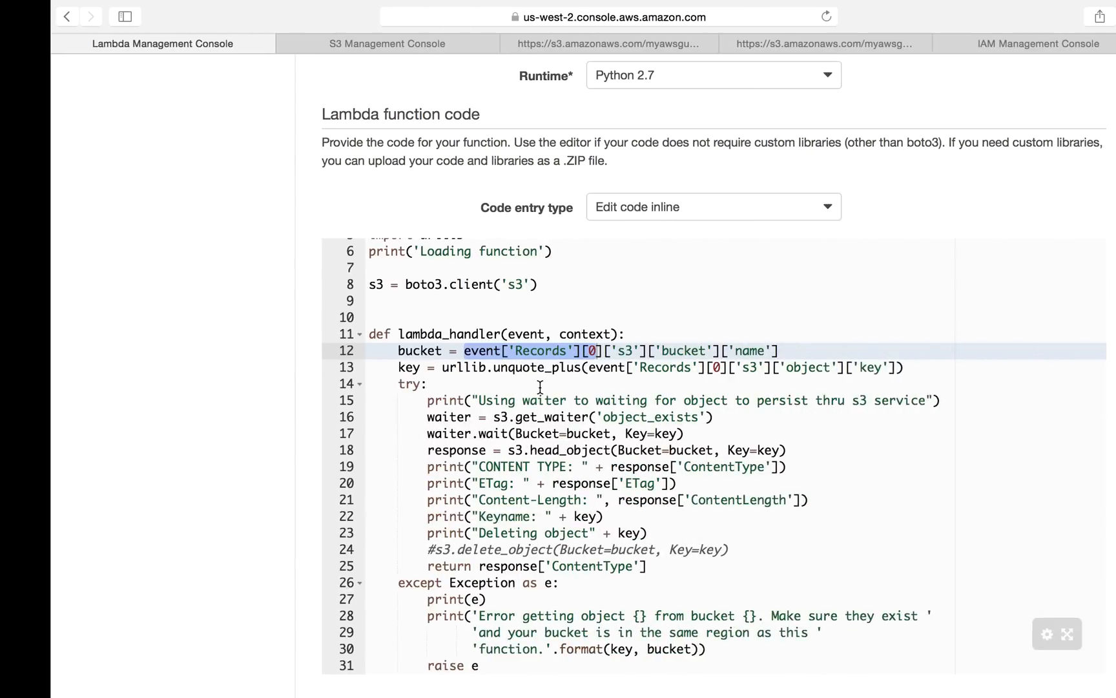
Step: Examine the lines that extract the bucket and key, and the handler's event parameter
{"action": "left_click", "coordinate": [353, 367]}
{"action": "left_click_drag", "start_coordinate": [341, 350], "coordinate": [867, 365]}
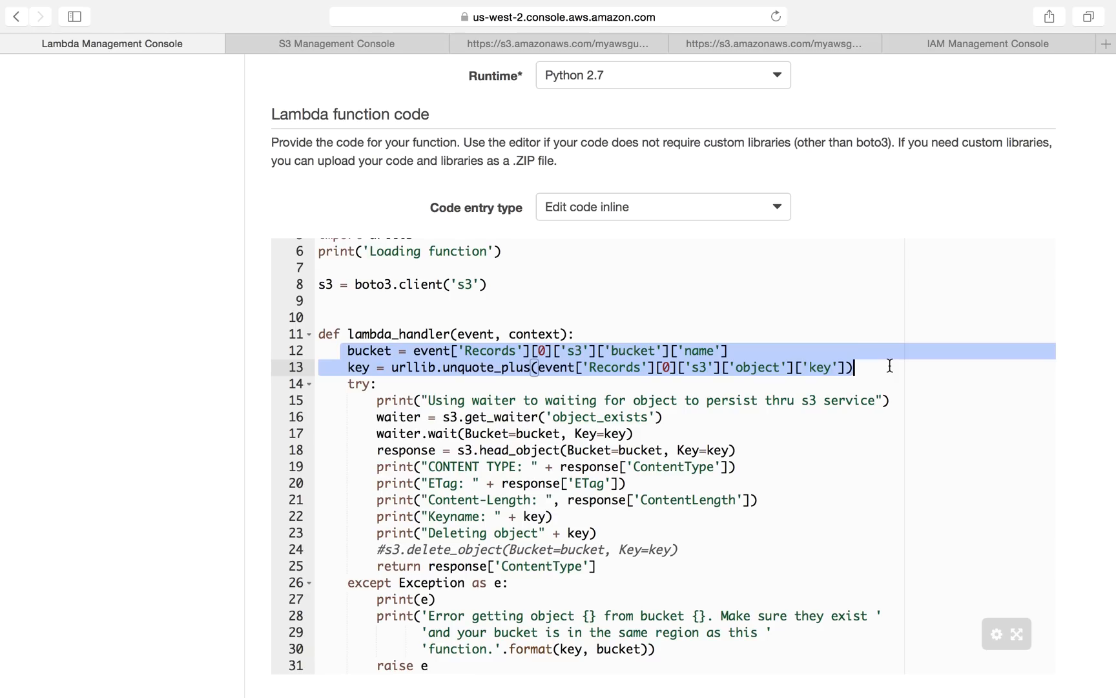
{"action": "double_click", "coordinate": [491, 335]}
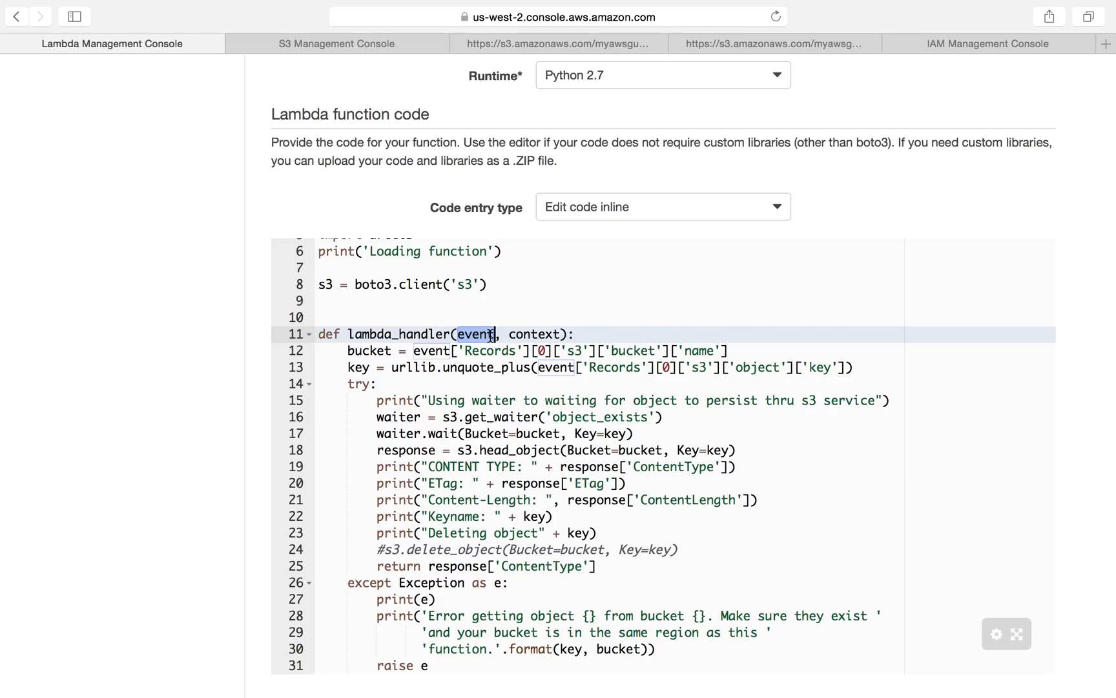
Step: Uncomment the s3.delete_object call inside the handler's try block
{"action": "scroll", "coordinate": [572, 503], "scroll_direction": "down", "scroll_amount": 3}
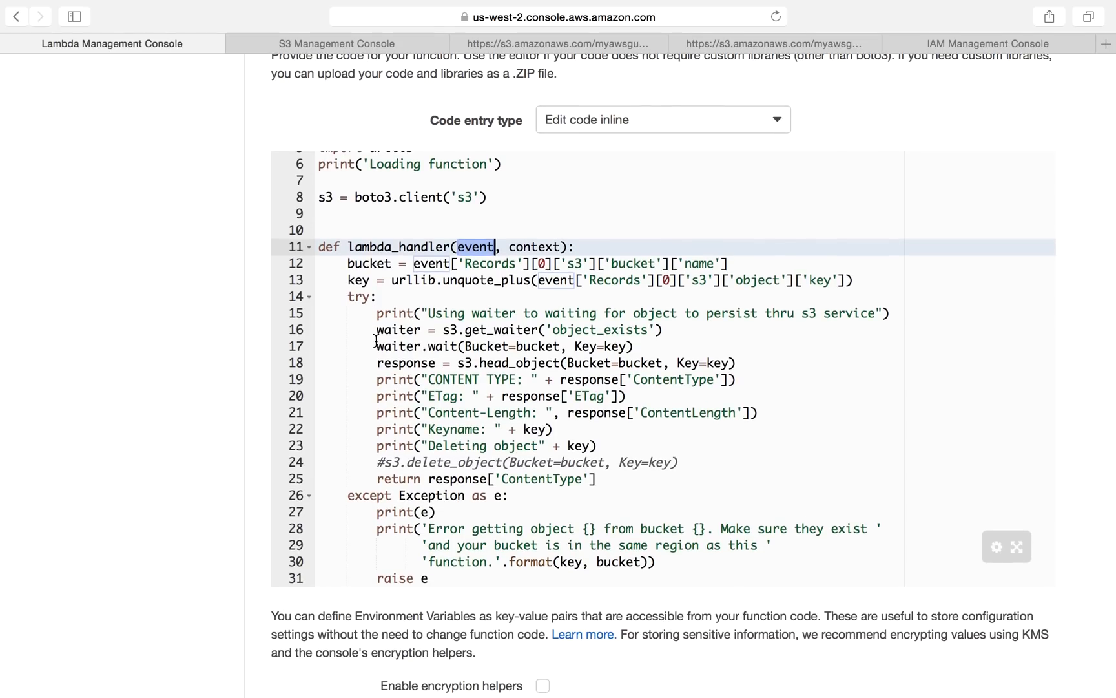
{"action": "scroll", "coordinate": [495, 431], "scroll_direction": "down", "scroll_amount": 4}
{"action": "scroll", "coordinate": [495, 431], "scroll_direction": "up", "scroll_amount": 3}
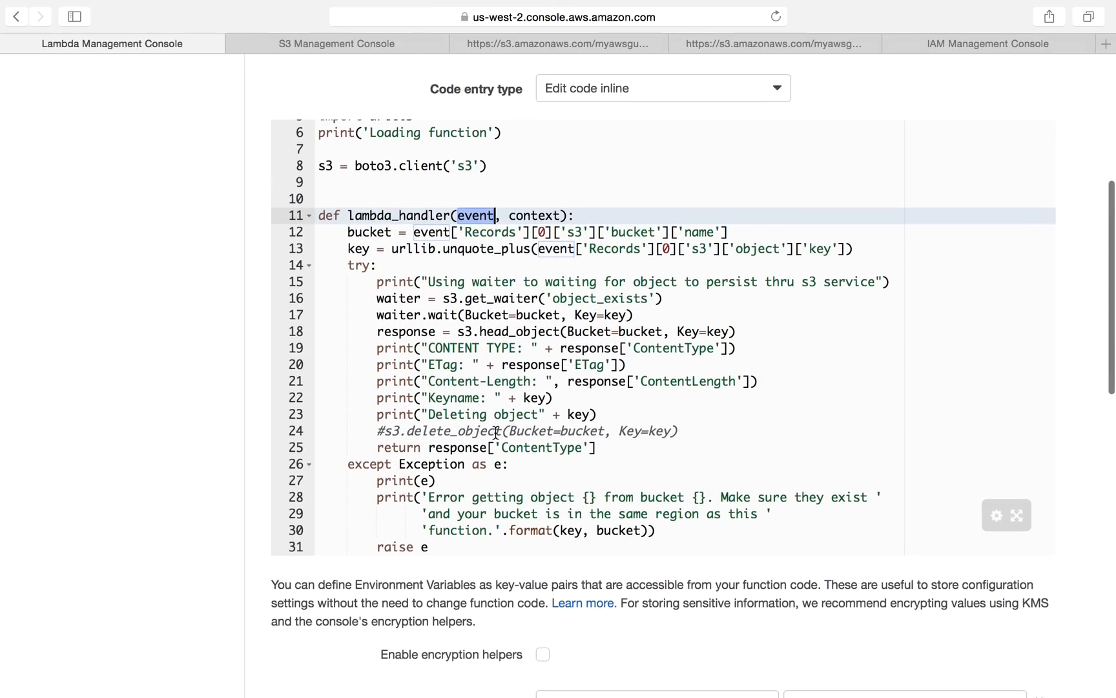
{"action": "left_click", "coordinate": [386, 442]}
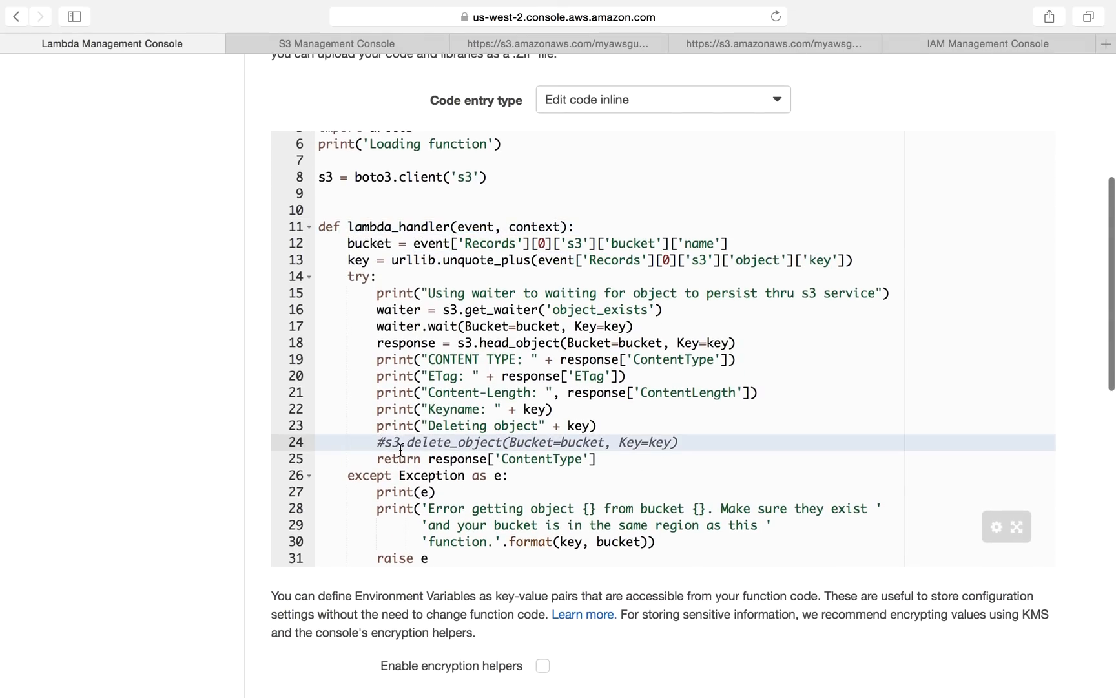
{"action": "key", "text": "BackSpace"}
Step: Review the waiter, head_object, print statements and delete call within the handler's try block
{"action": "left_click_drag", "start_coordinate": [378, 364], "coordinate": [686, 427]}
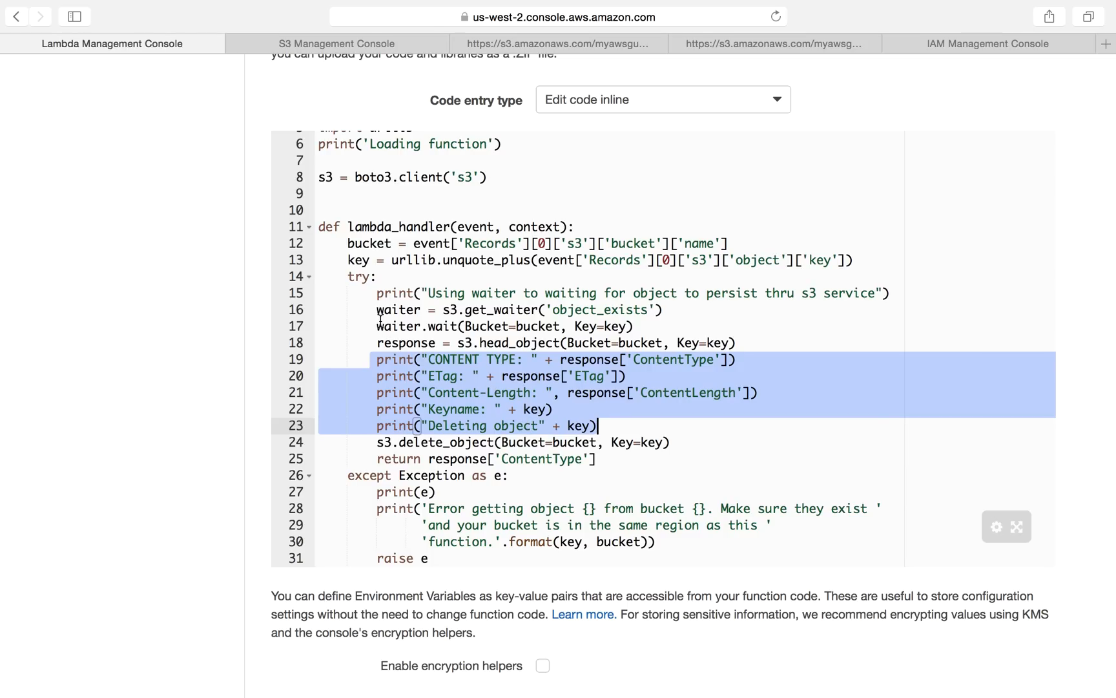
{"action": "left_click_drag", "start_coordinate": [374, 309], "coordinate": [717, 329]}
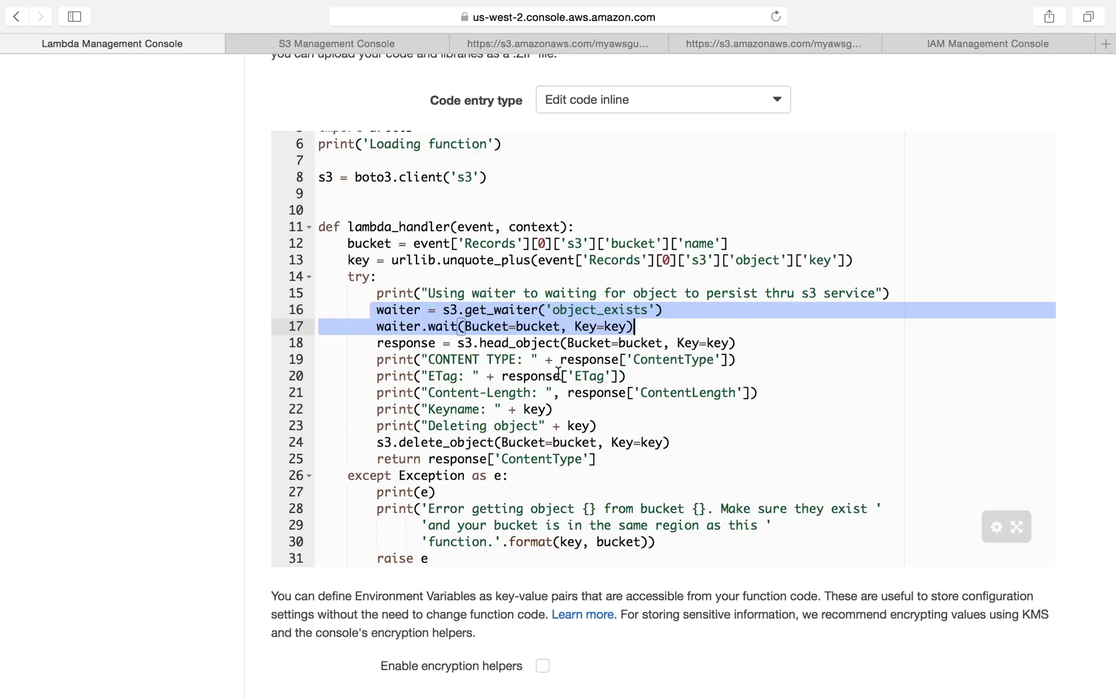
{"action": "left_click", "coordinate": [403, 395]}
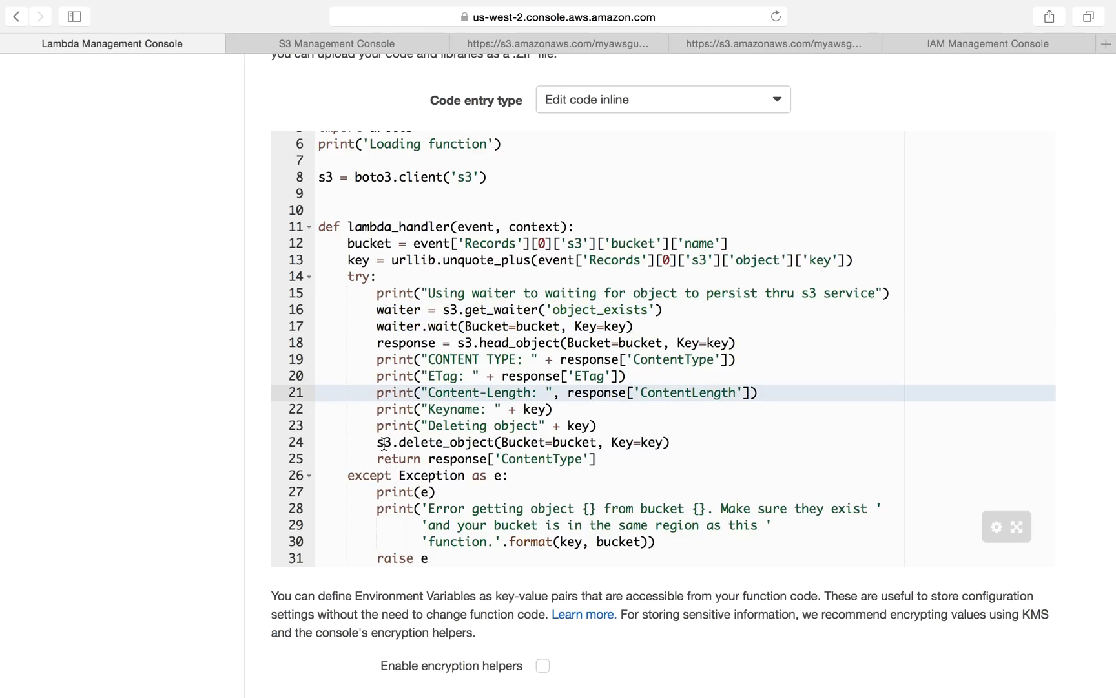
{"action": "left_click_drag", "start_coordinate": [377, 359], "coordinate": [473, 360]}
{"action": "left_click_drag", "start_coordinate": [546, 382], "coordinate": [679, 421]}
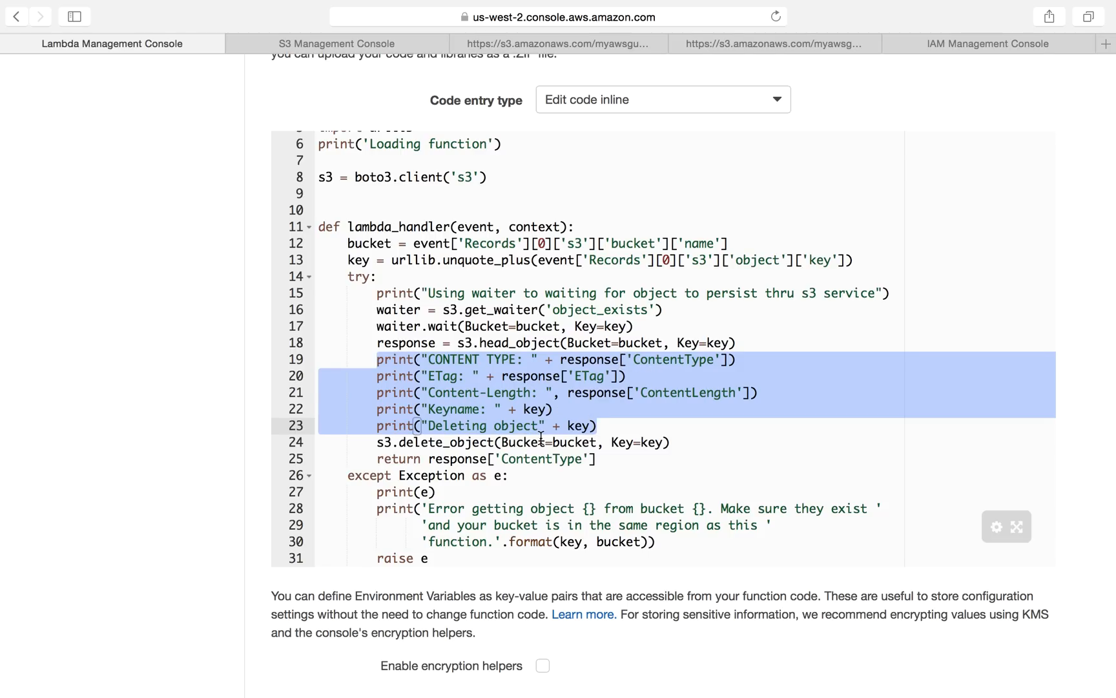
{"action": "left_click_drag", "start_coordinate": [373, 445], "coordinate": [671, 443]}
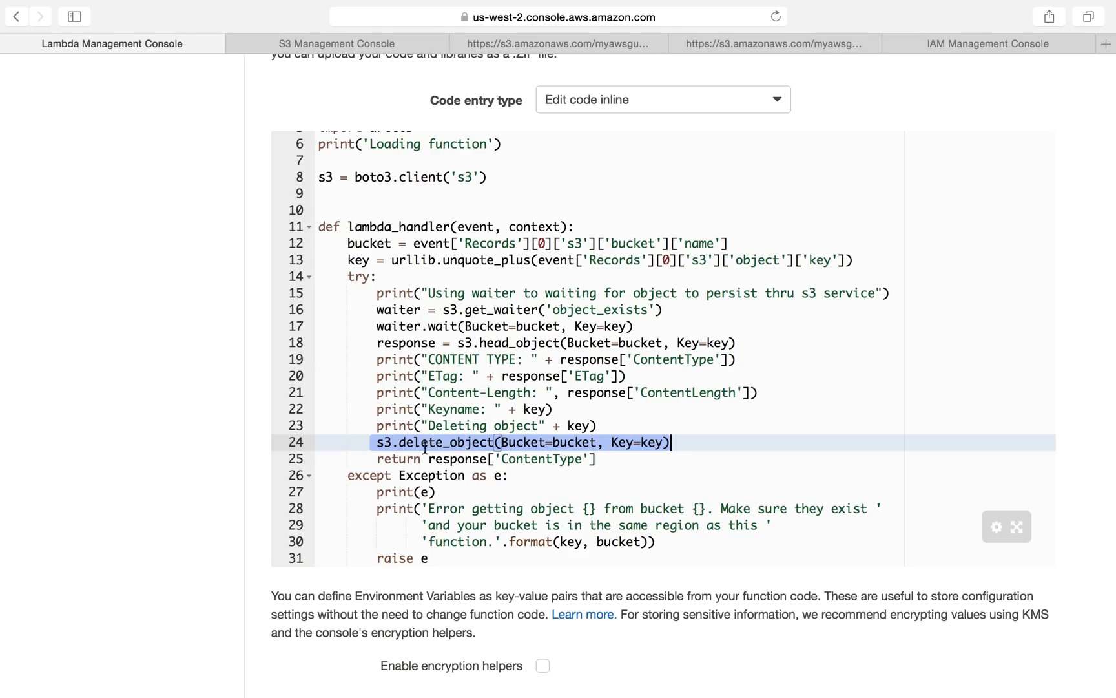
{"action": "left_click", "coordinate": [506, 443]}
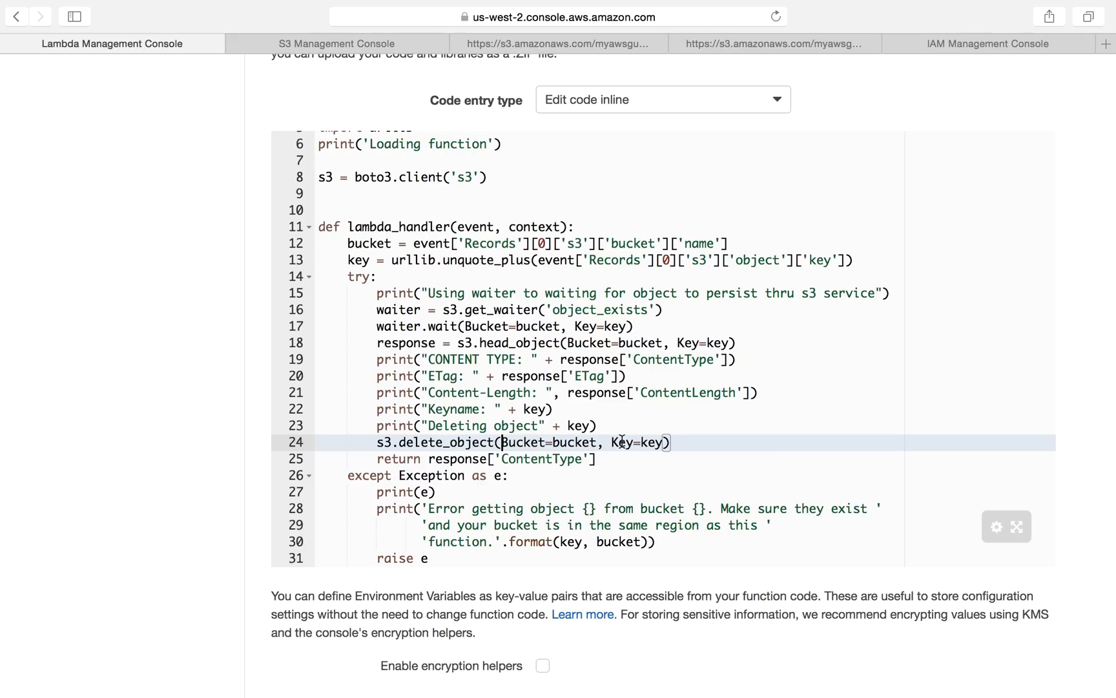
{"action": "left_click_drag", "start_coordinate": [348, 243], "coordinate": [370, 255]}
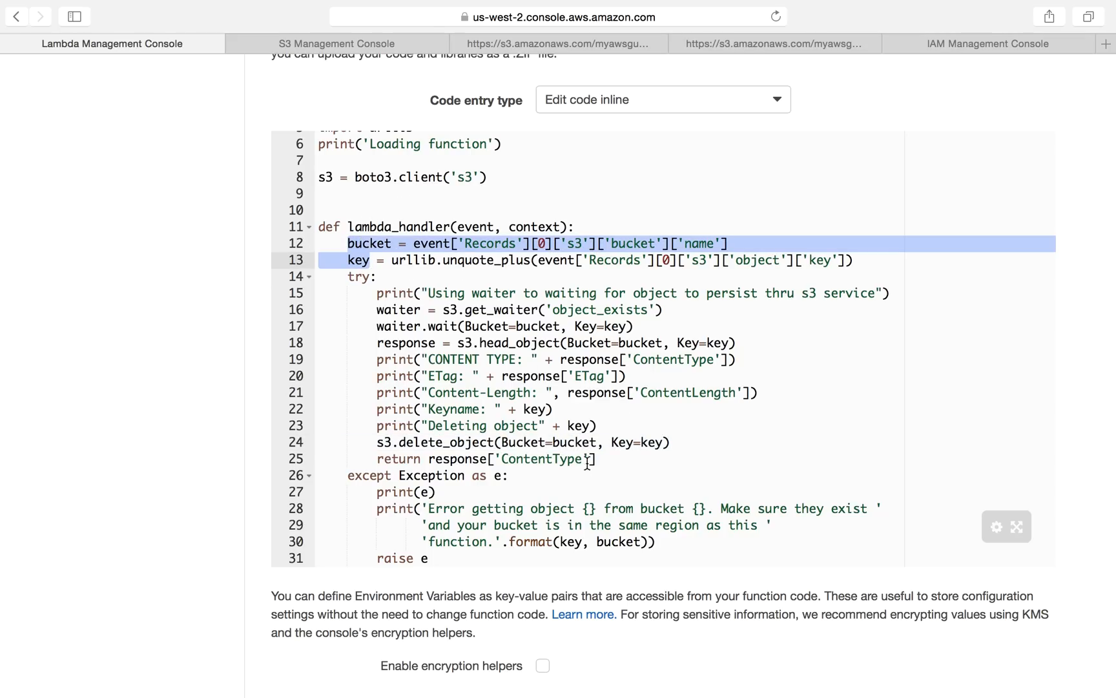
{"action": "left_click", "coordinate": [586, 488]}
{"action": "left_click_drag", "start_coordinate": [644, 470], "coordinate": [390, 293]}
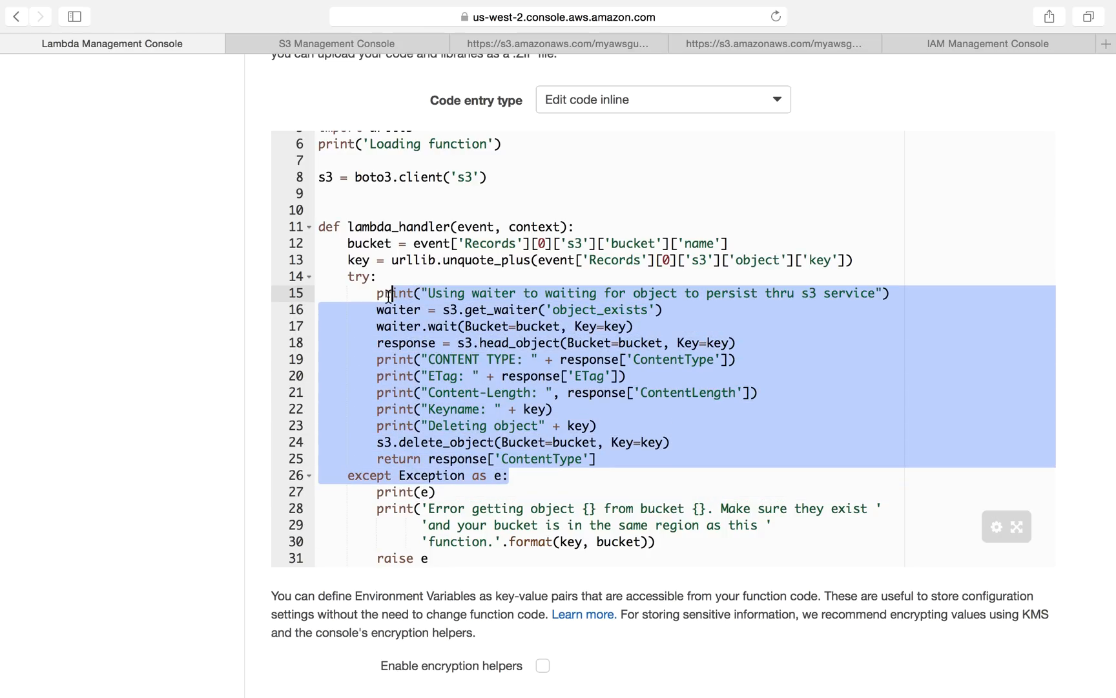
Step: Review the handler's context parameter and the exception handling code below it
{"action": "scroll", "coordinate": [551, 261], "scroll_direction": "down", "scroll_amount": 3}
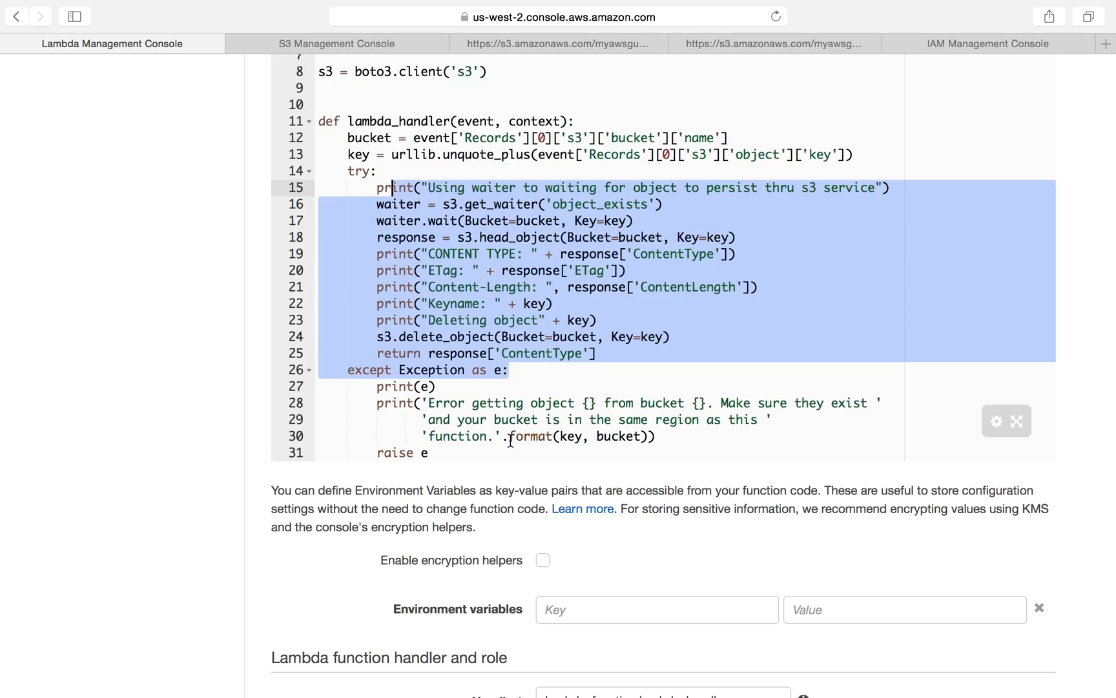
{"action": "scroll", "coordinate": [520, 420], "scroll_direction": "down", "scroll_amount": 1}
{"action": "scroll", "coordinate": [524, 422], "scroll_direction": "up", "scroll_amount": 3}
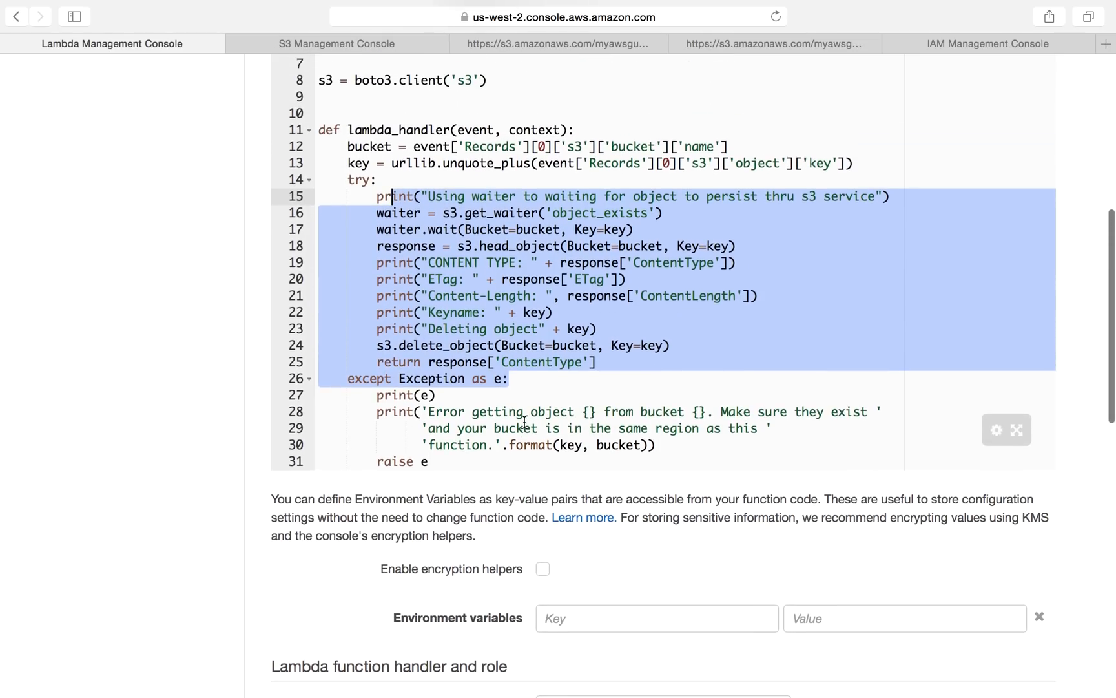
{"action": "scroll", "coordinate": [524, 420], "scroll_direction": "down", "scroll_amount": 3}
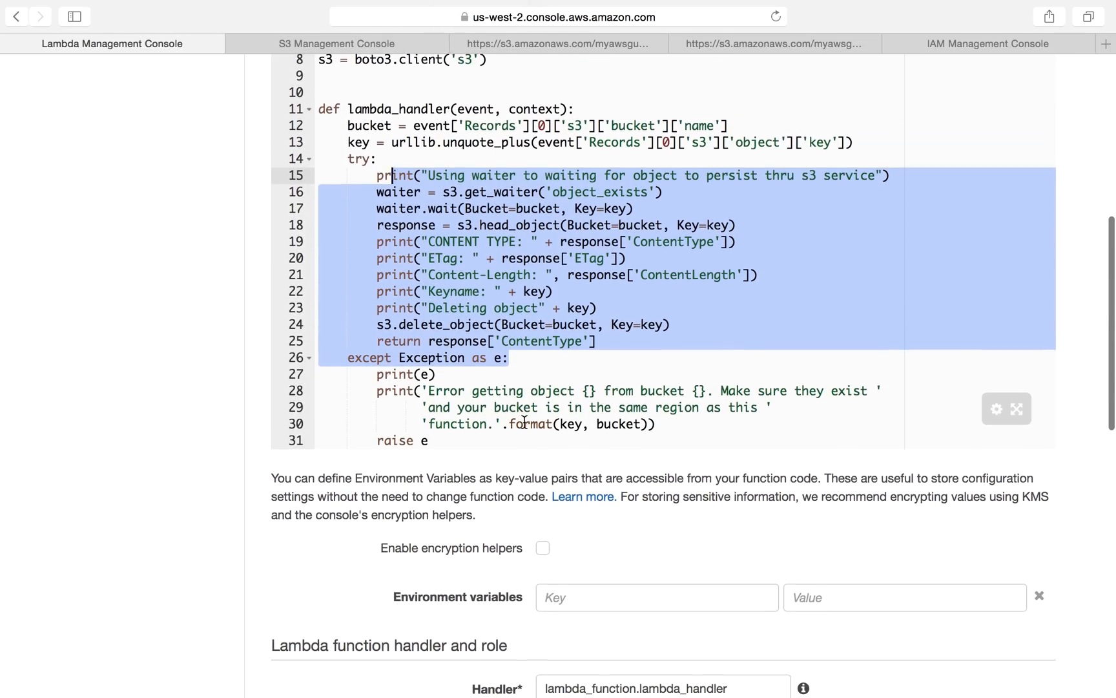
{"action": "scroll", "coordinate": [524, 421], "scroll_direction": "down", "scroll_amount": 4}
{"action": "scroll", "coordinate": [523, 423], "scroll_direction": "down", "scroll_amount": 6}
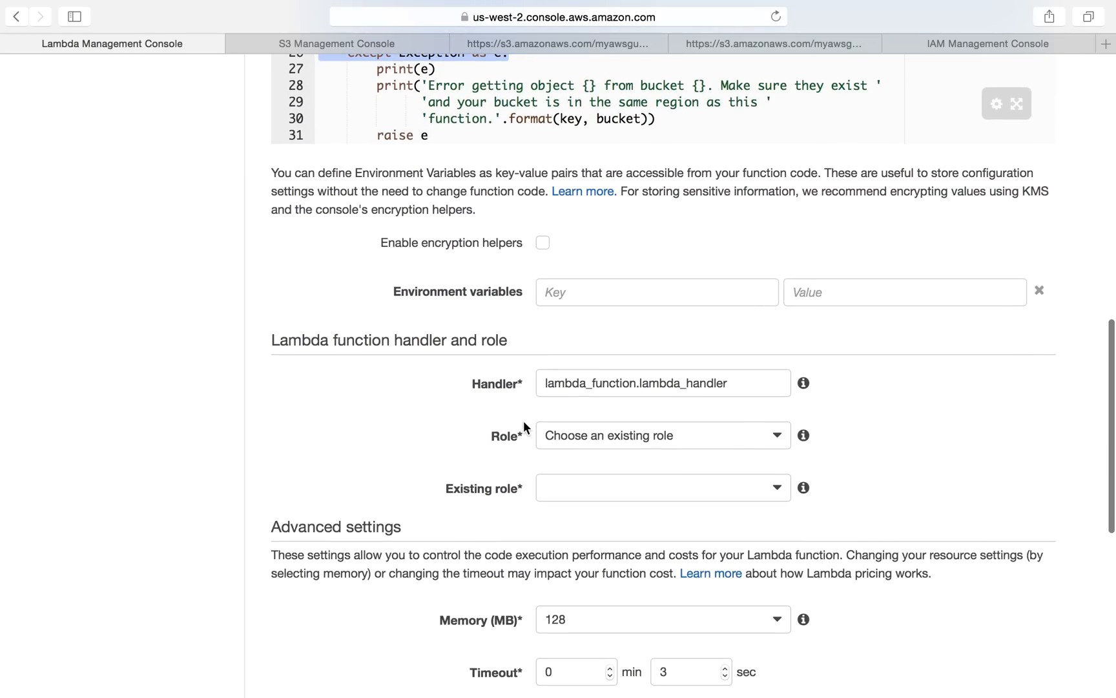
{"action": "scroll", "coordinate": [409, 413], "scroll_direction": "up", "scroll_amount": 10}
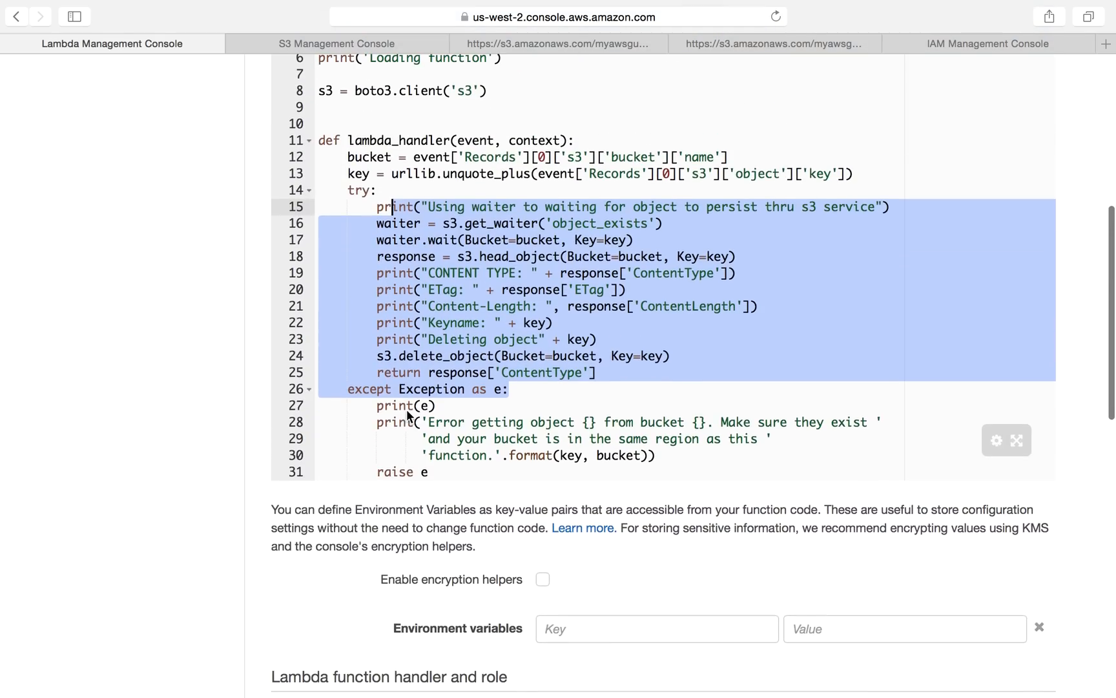
{"action": "left_click", "coordinate": [542, 373]}
{"action": "left_click", "coordinate": [539, 141]}
{"action": "double_click", "coordinate": [539, 140]}
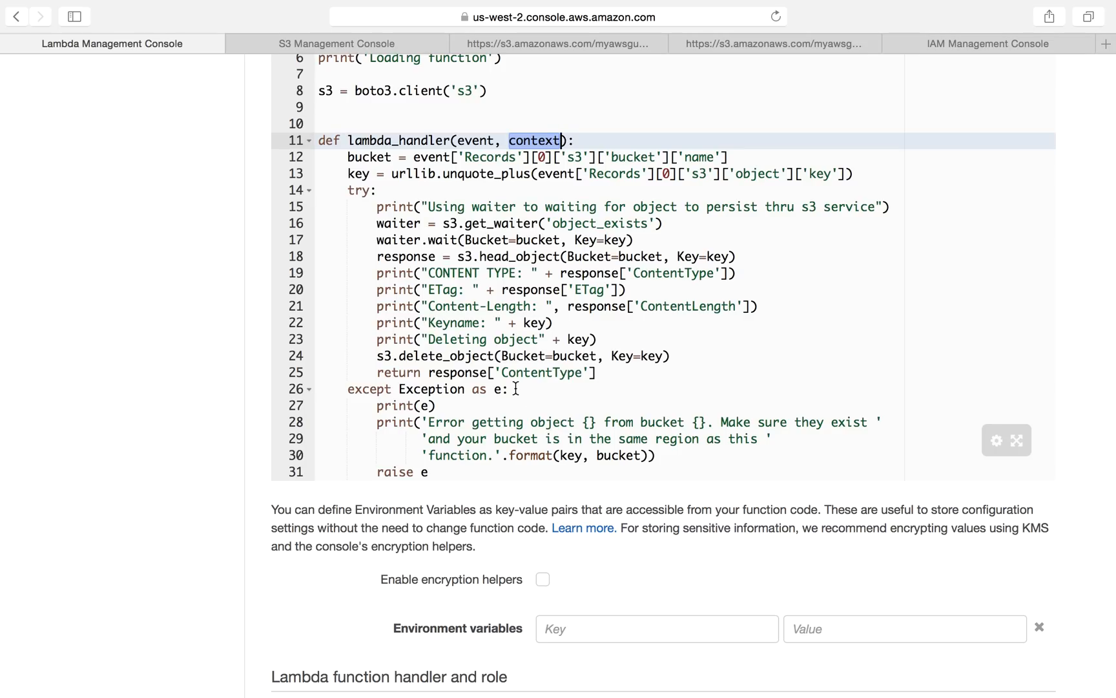
{"action": "scroll", "coordinate": [569, 433], "scroll_direction": "down", "scroll_amount": 1}
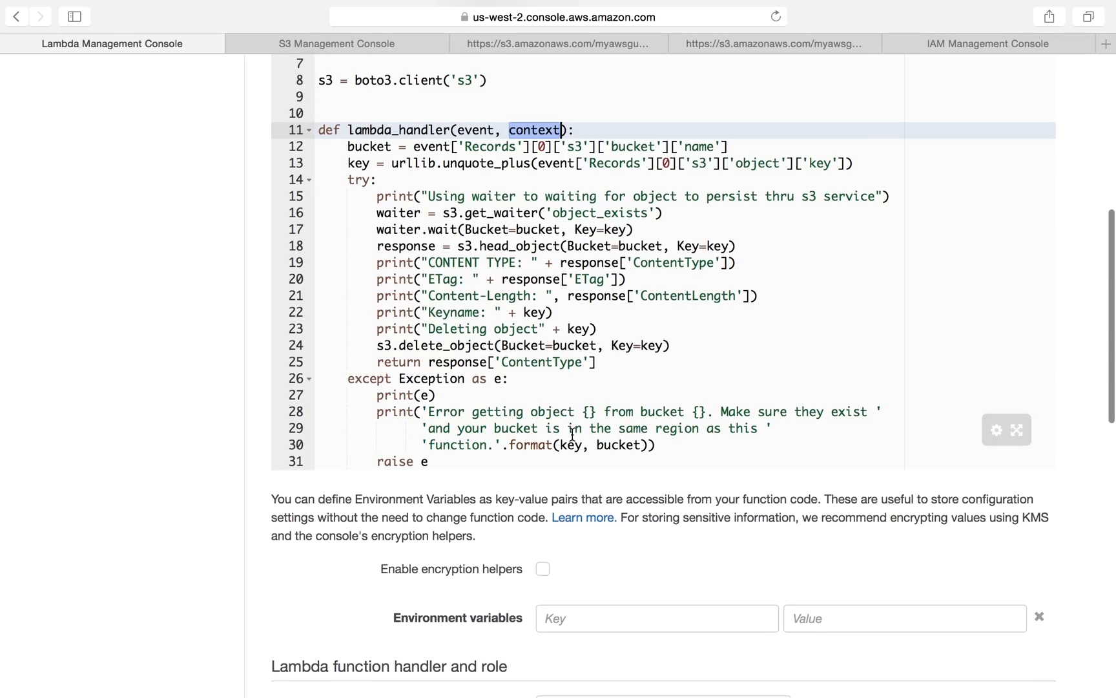
{"action": "scroll", "coordinate": [585, 342], "scroll_direction": "down", "scroll_amount": 4}
{"action": "scroll", "coordinate": [586, 348], "scroll_direction": "down", "scroll_amount": 17}
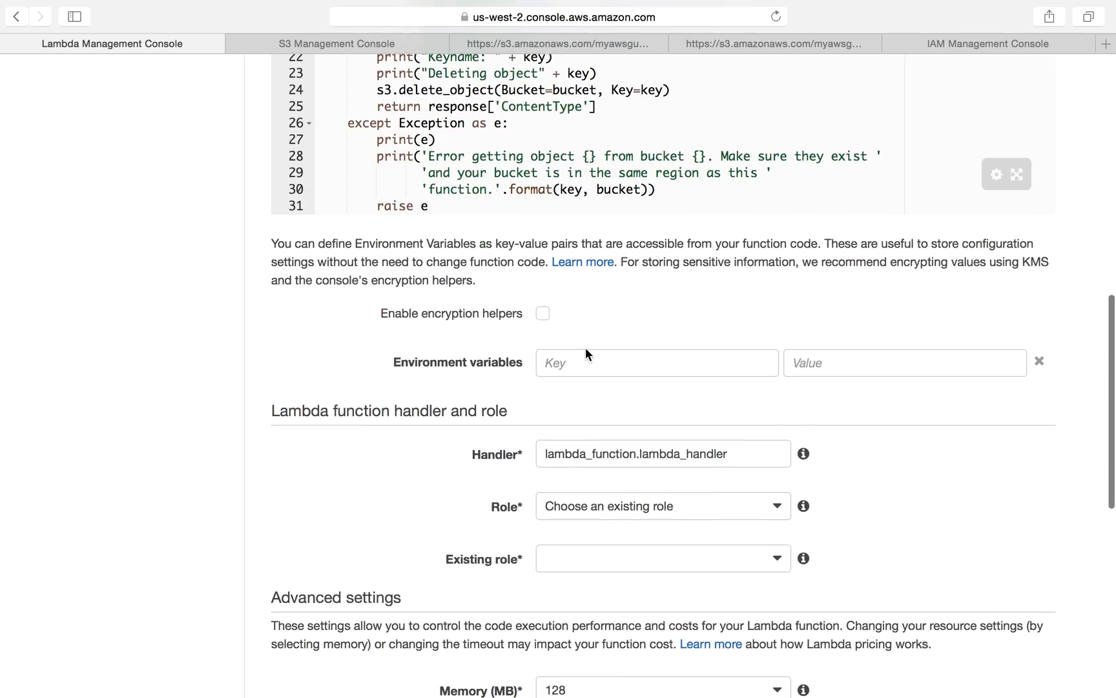
Step: Compare the Handler setting lambda_function.lambda_handler with the function name defined in the code
{"action": "left_click", "coordinate": [560, 344]}
{"action": "left_click", "coordinate": [815, 342]}
{"action": "left_click", "coordinate": [742, 347]}
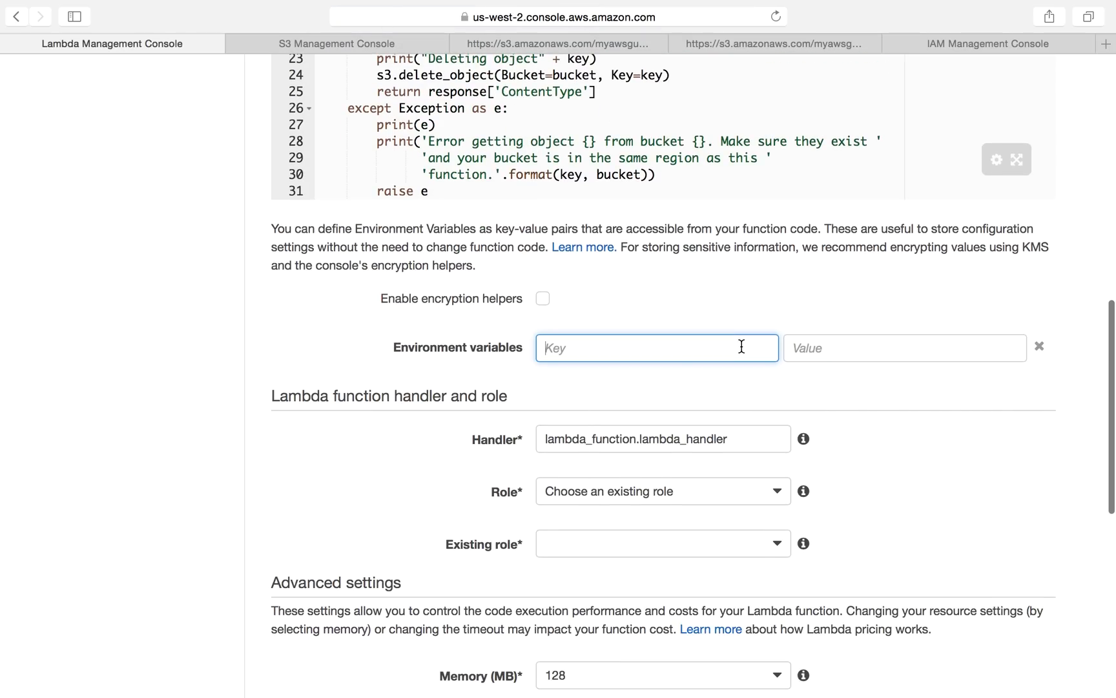
{"action": "double_click", "coordinate": [639, 438]}
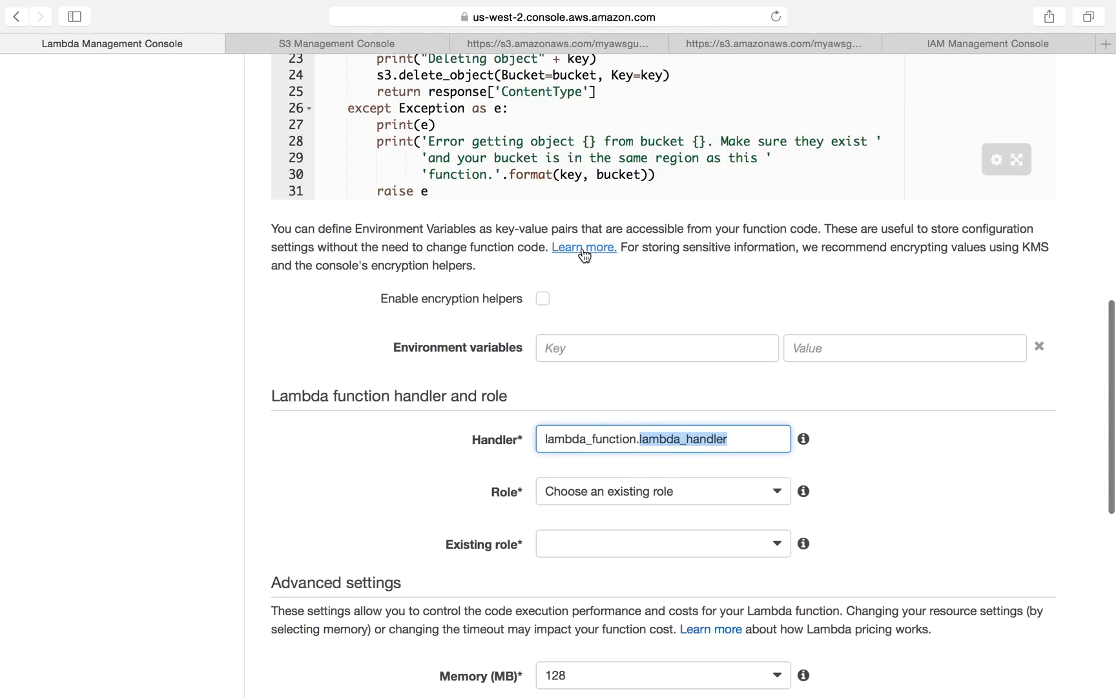
{"action": "scroll", "coordinate": [442, 209], "scroll_direction": "up", "scroll_amount": 5}
{"action": "left_click_drag", "start_coordinate": [348, 181], "coordinate": [452, 181]}
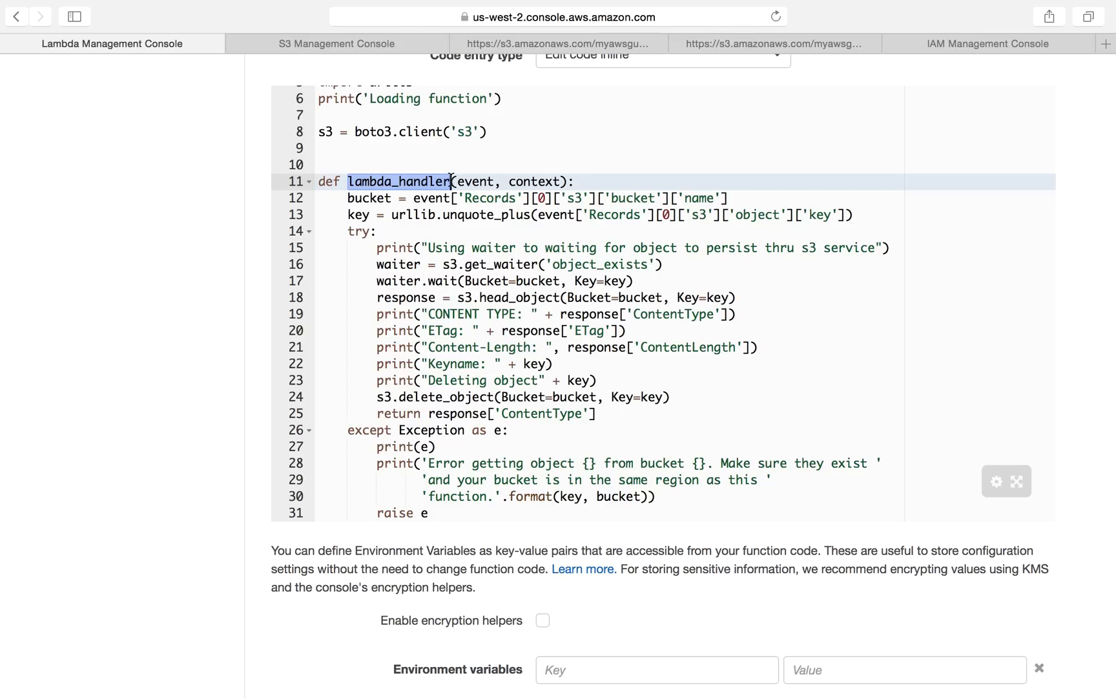
{"action": "scroll", "coordinate": [562, 388], "scroll_direction": "down", "scroll_amount": 3}
{"action": "scroll", "coordinate": [562, 413], "scroll_direction": "up", "scroll_amount": 3}
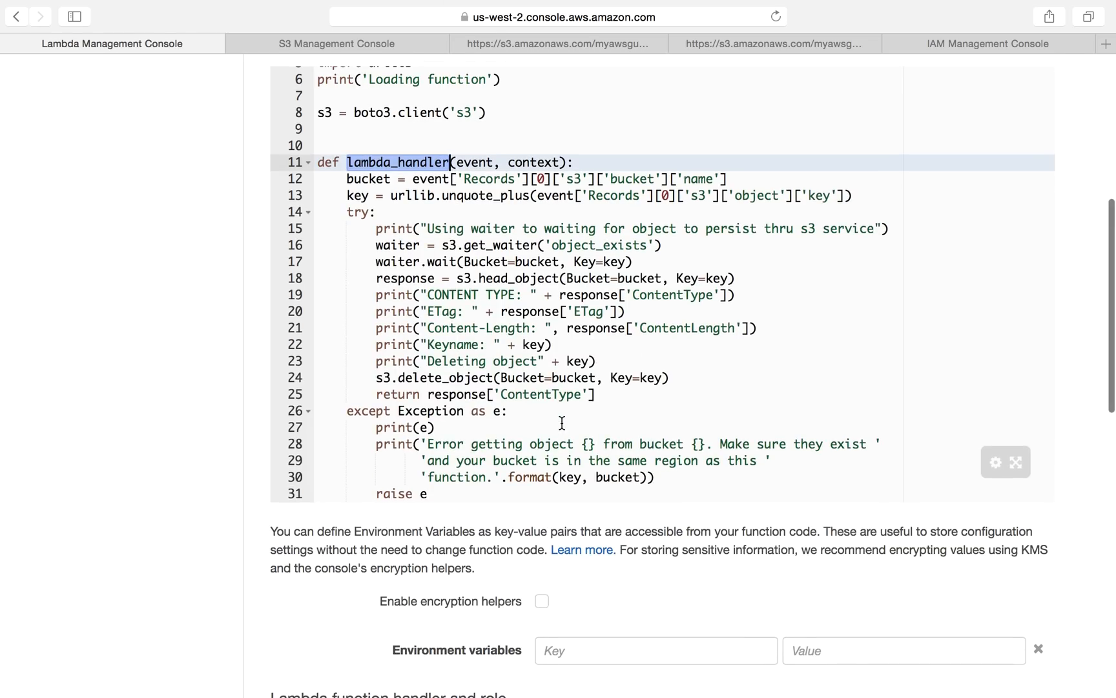
{"action": "scroll", "coordinate": [561, 423], "scroll_direction": "down", "scroll_amount": 5}
{"action": "left_click_drag", "start_coordinate": [641, 446], "coordinate": [749, 446]}
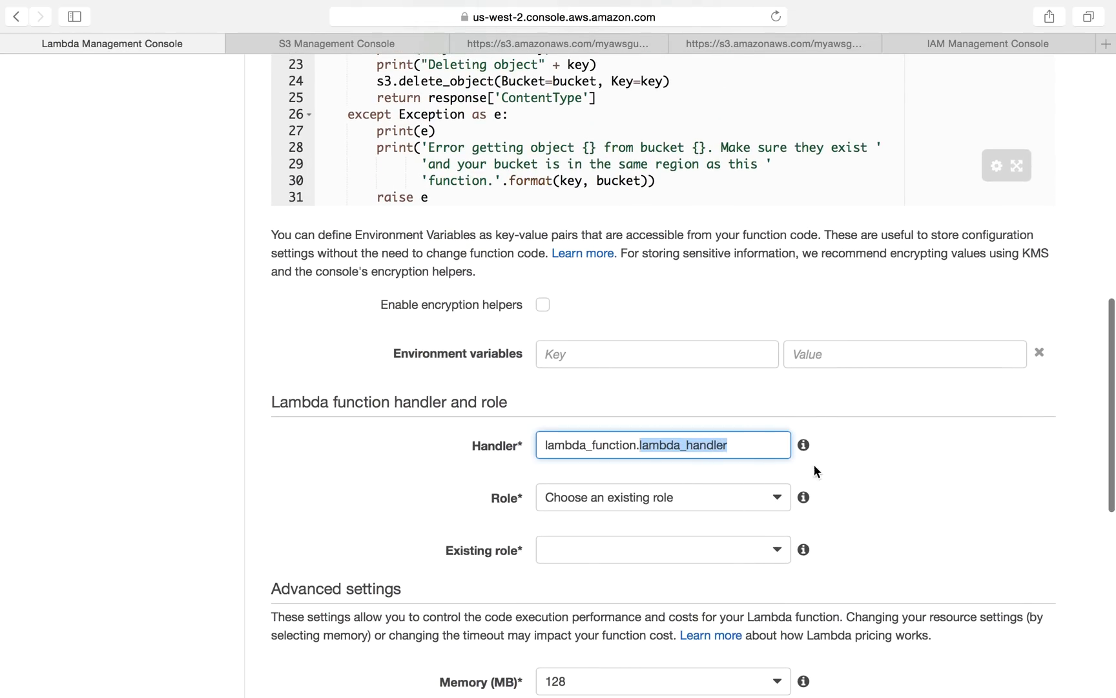
{"action": "left_click", "coordinate": [910, 489]}
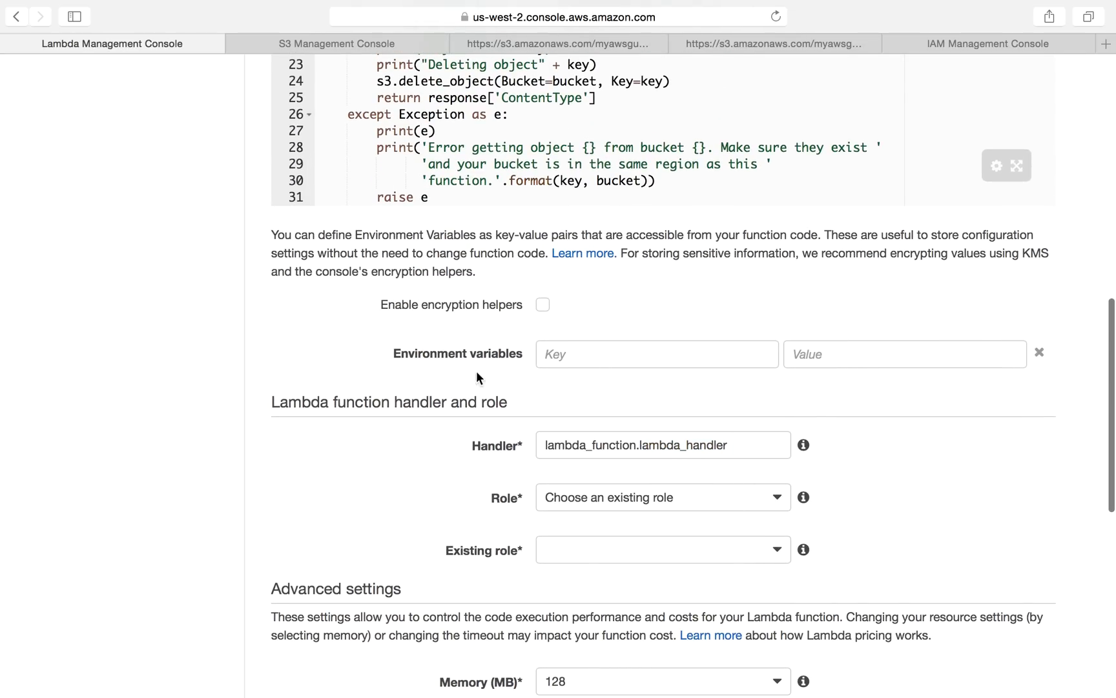
Step: Open the Role options and keep Choose an existing role selected
{"action": "scroll", "coordinate": [461, 495], "scroll_direction": "down", "scroll_amount": 2}
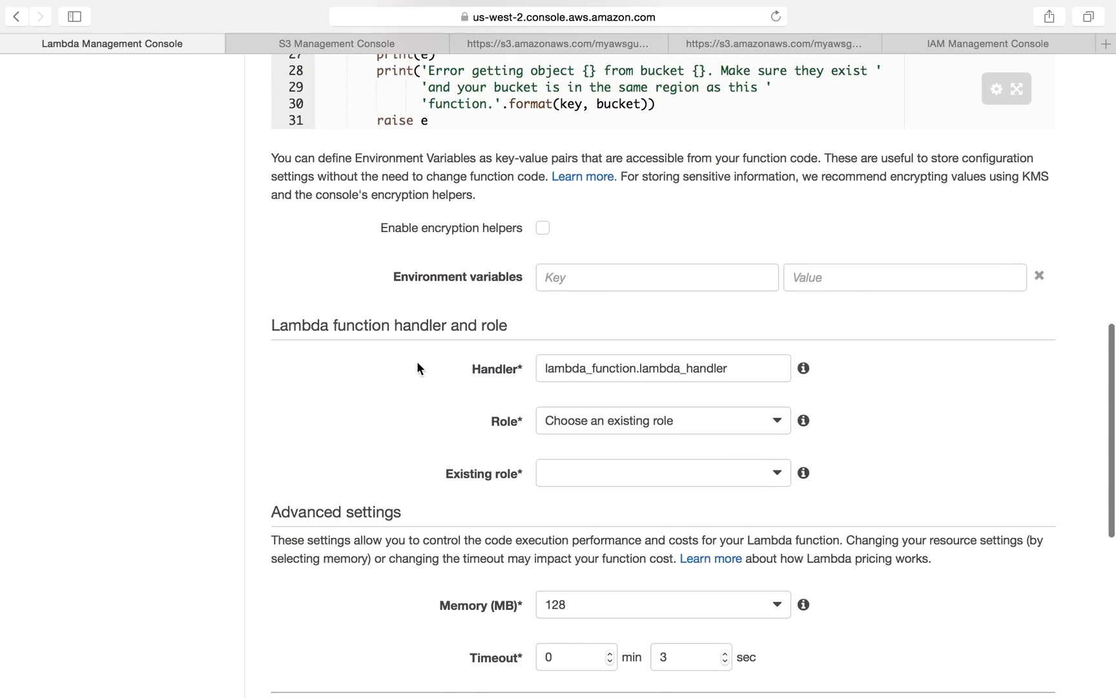
{"action": "scroll", "coordinate": [417, 386], "scroll_direction": "down", "scroll_amount": 1}
{"action": "left_click", "coordinate": [593, 379]}
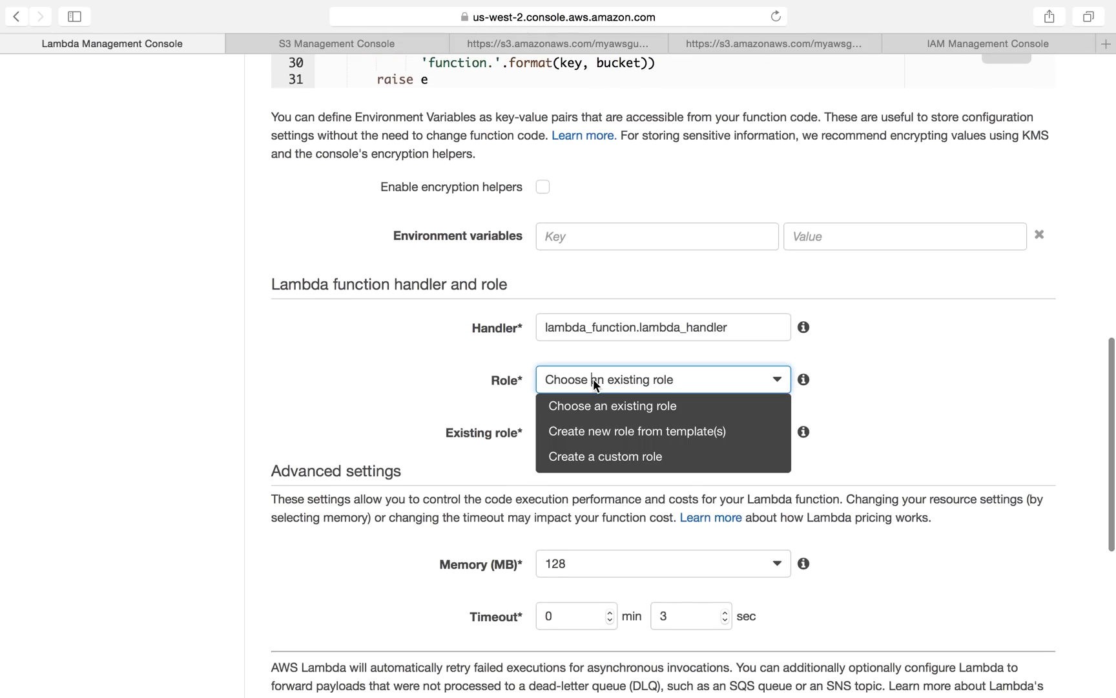
{"action": "left_click", "coordinate": [632, 414]}
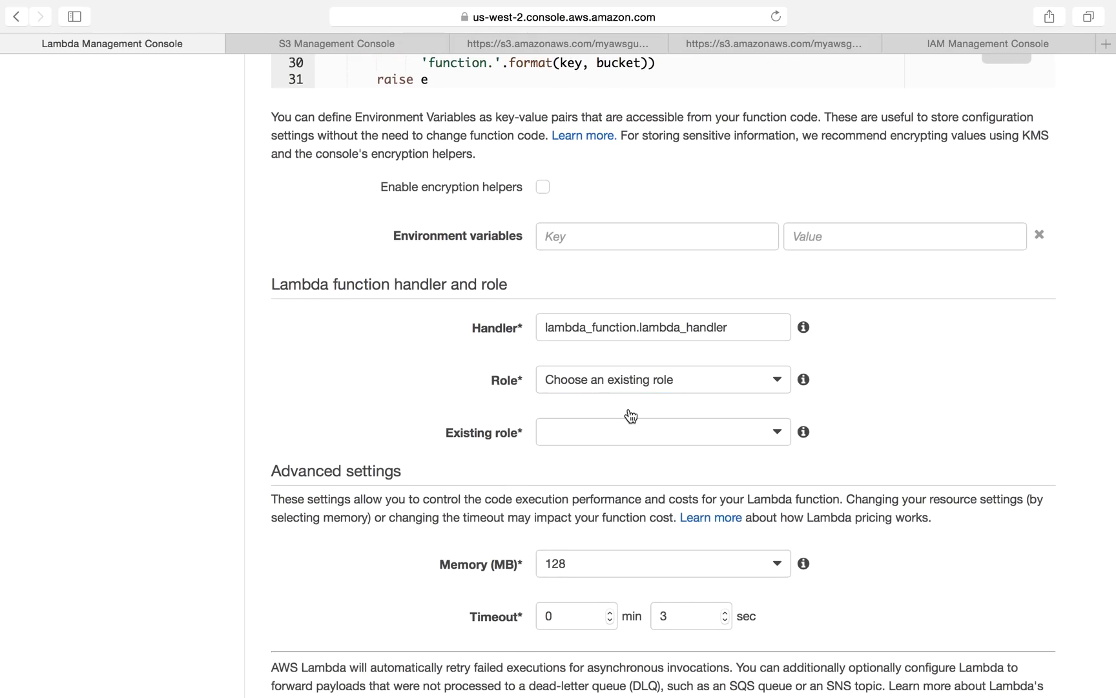
Step: Choose Lambda_s3_example001 as the existing role and check its attached policy in the IAM console
{"action": "left_click", "coordinate": [590, 434]}
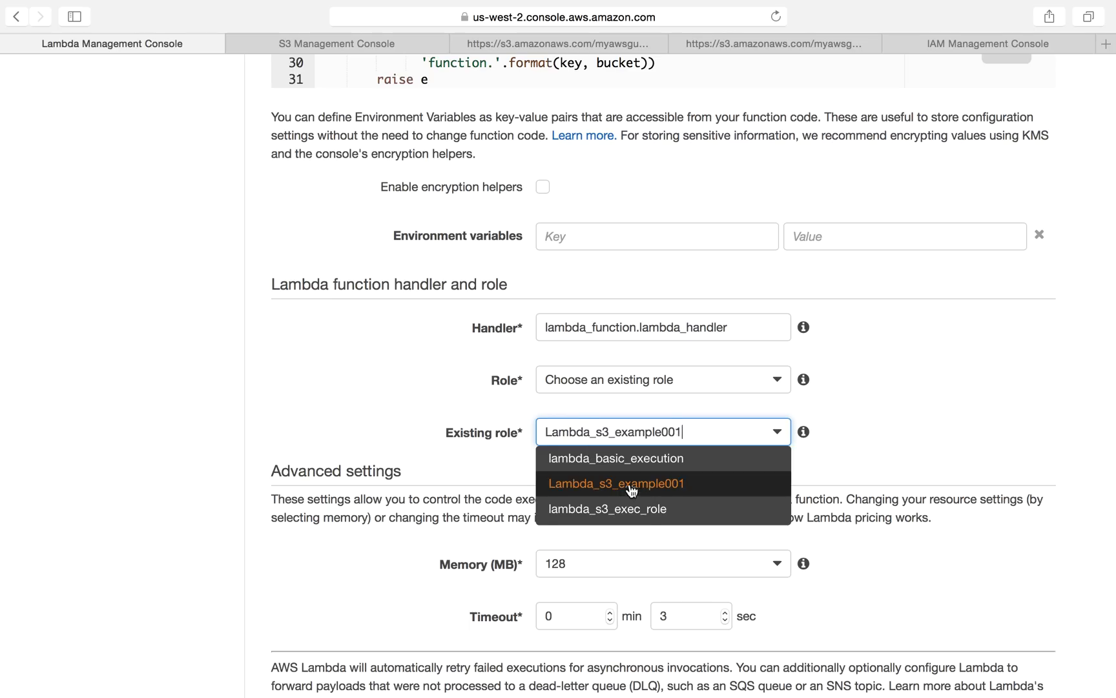
{"action": "left_click", "coordinate": [655, 497]}
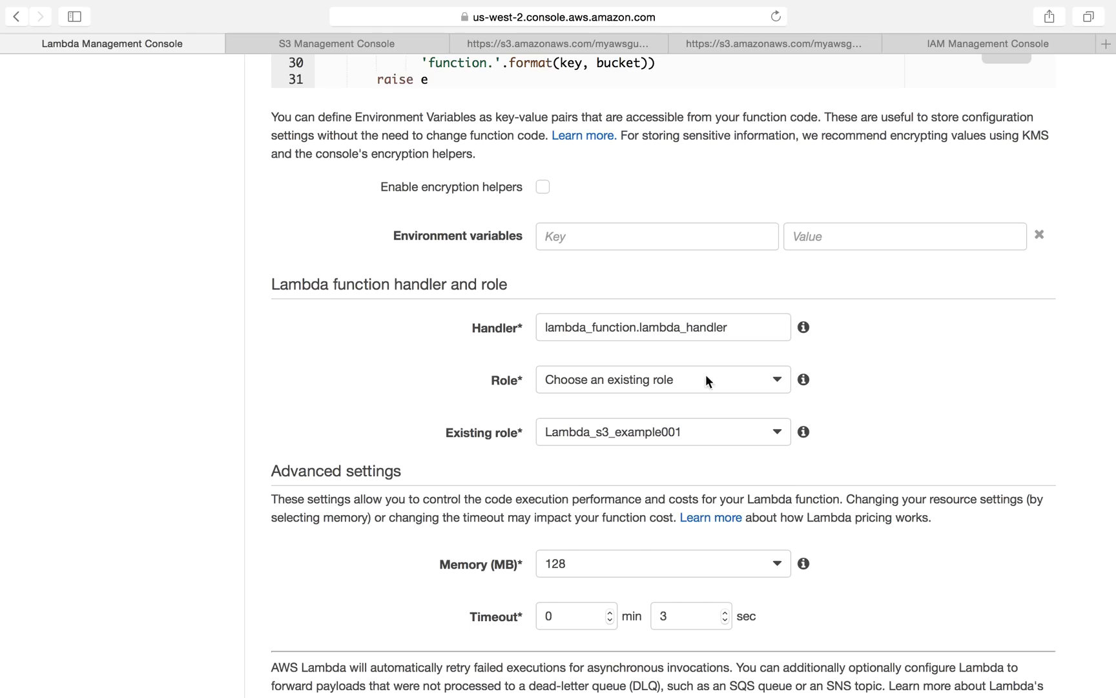
{"action": "left_click", "coordinate": [1000, 43]}
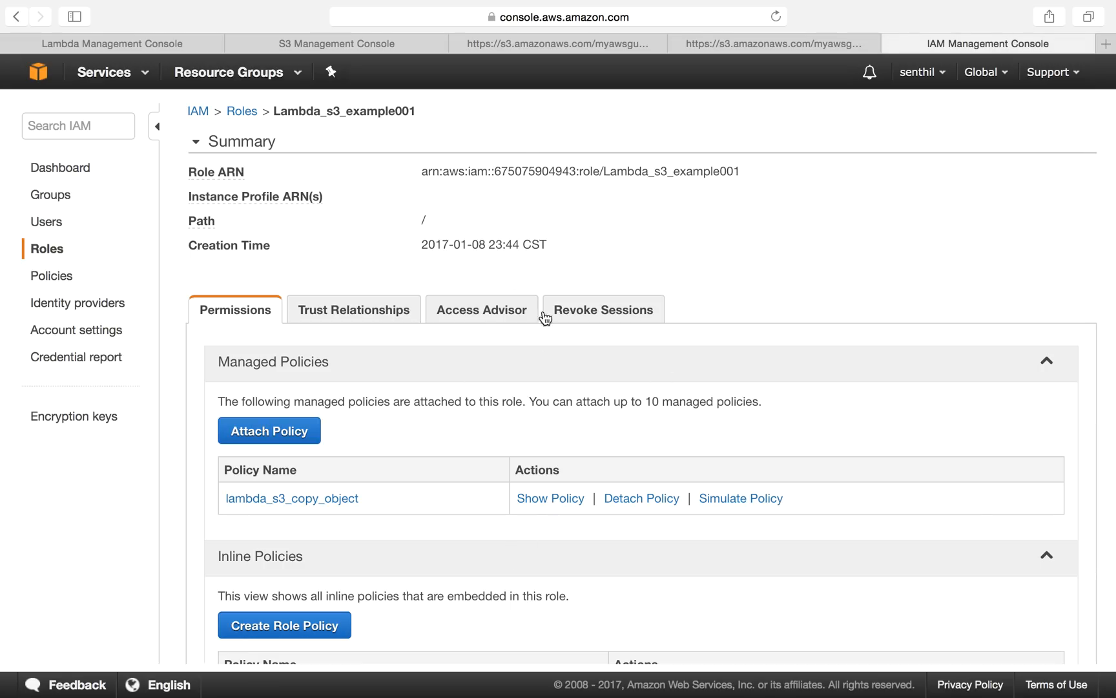
{"action": "left_click", "coordinate": [135, 40]}
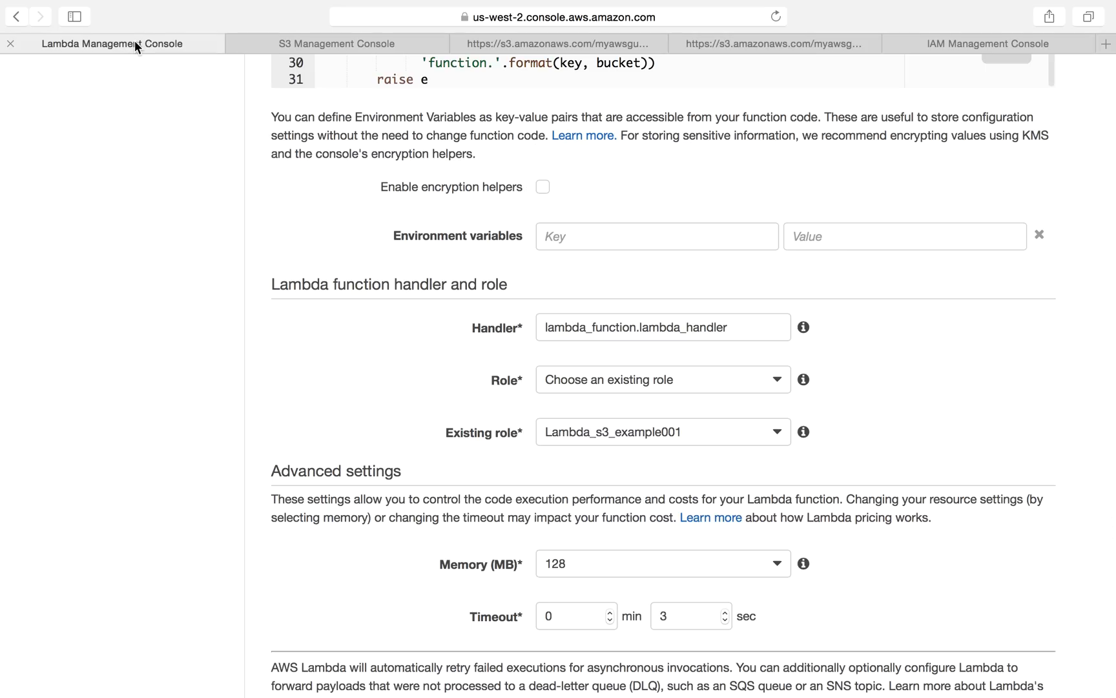
Step: Browse the available Memory (MB) options in the advanced settings
{"action": "scroll", "coordinate": [638, 549], "scroll_direction": "down", "scroll_amount": 2}
{"action": "left_click", "coordinate": [593, 462]}
{"action": "left_click", "coordinate": [574, 501]}
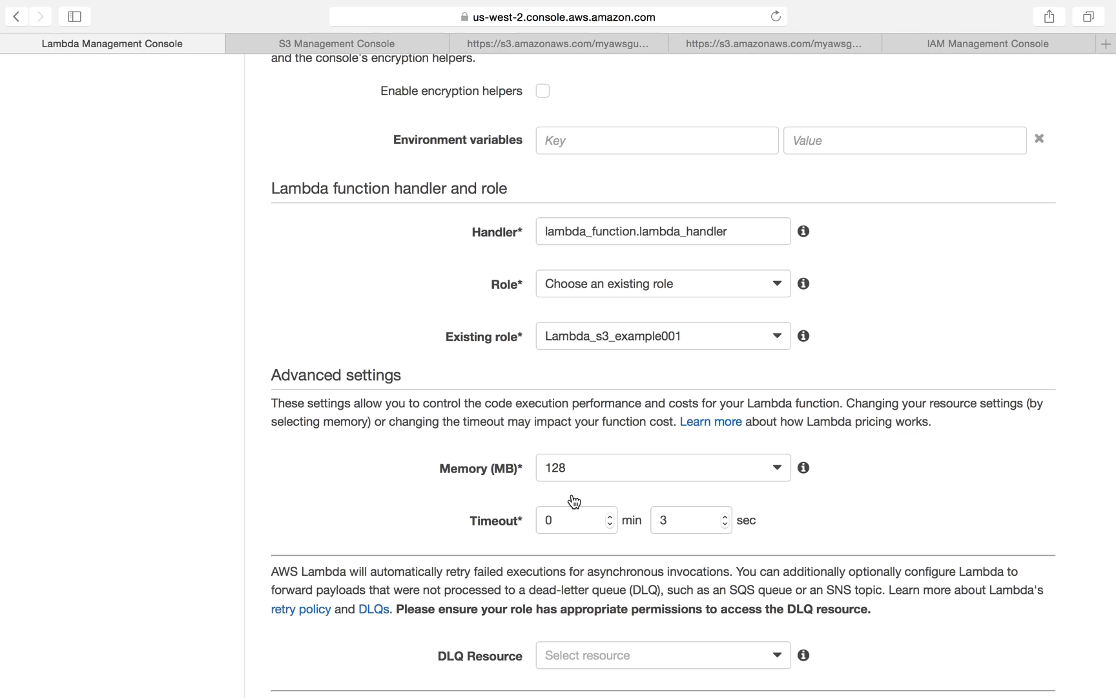
{"action": "left_click", "coordinate": [608, 468]}
{"action": "scroll", "coordinate": [617, 569], "scroll_direction": "down", "scroll_amount": 5}
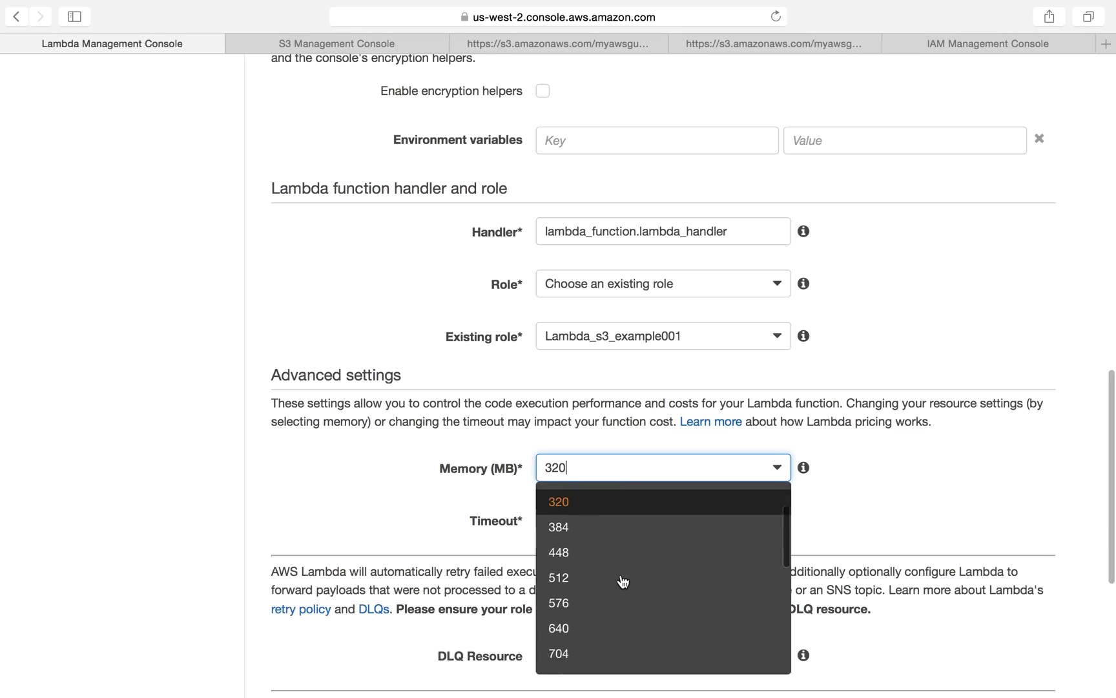
{"action": "scroll", "coordinate": [622, 581], "scroll_direction": "down", "scroll_amount": 10}
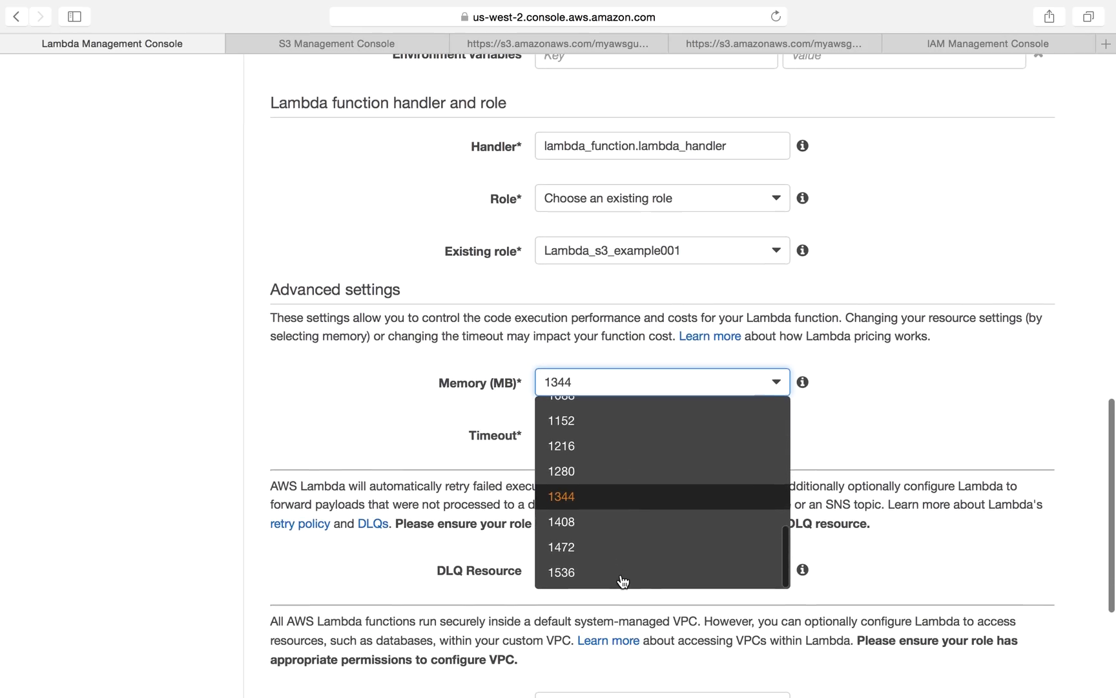
{"action": "scroll", "coordinate": [619, 515], "scroll_direction": "up", "scroll_amount": 10}
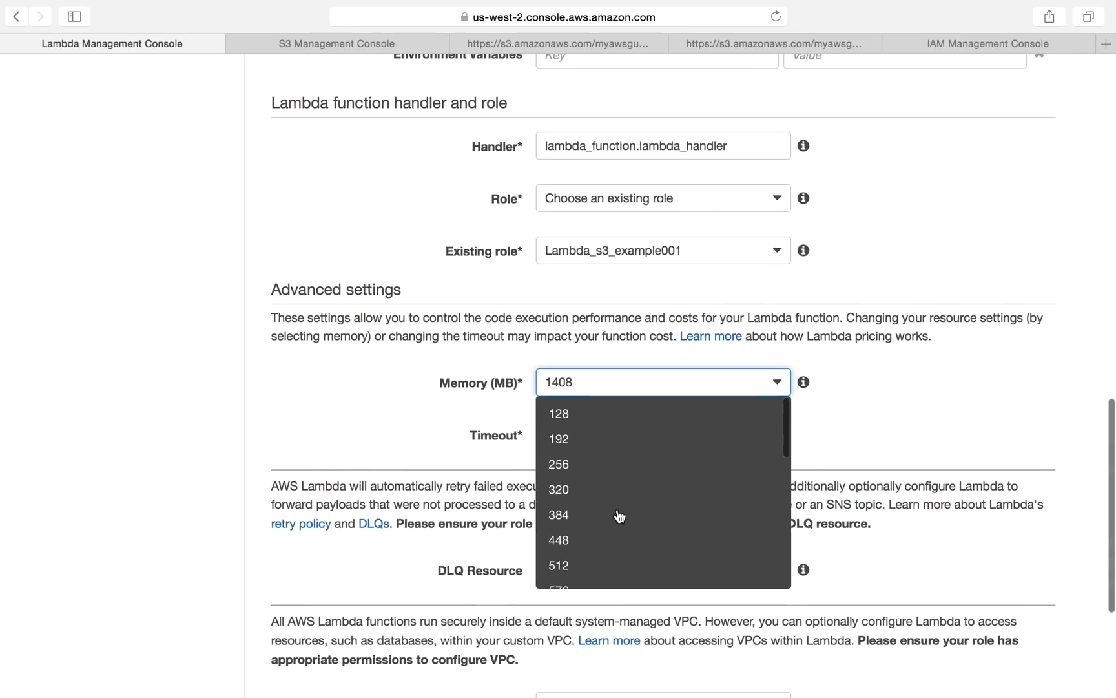
{"action": "left_click", "coordinate": [900, 410]}
{"action": "mouse_move", "coordinate": [817, 387]}
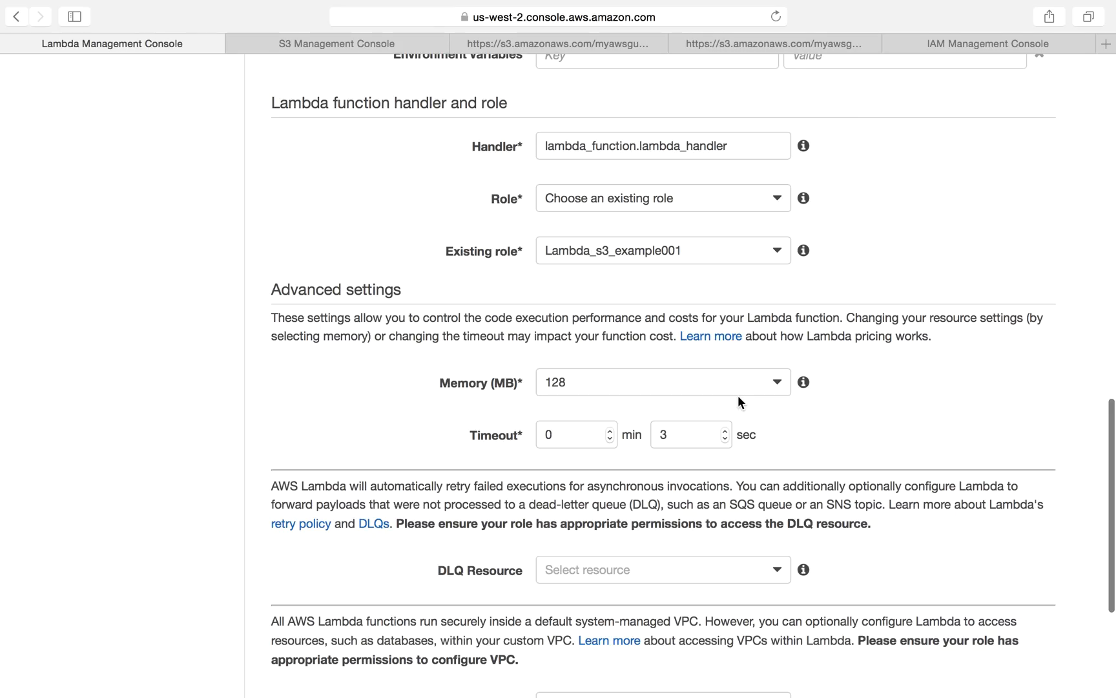
{"action": "left_click", "coordinate": [724, 382]}
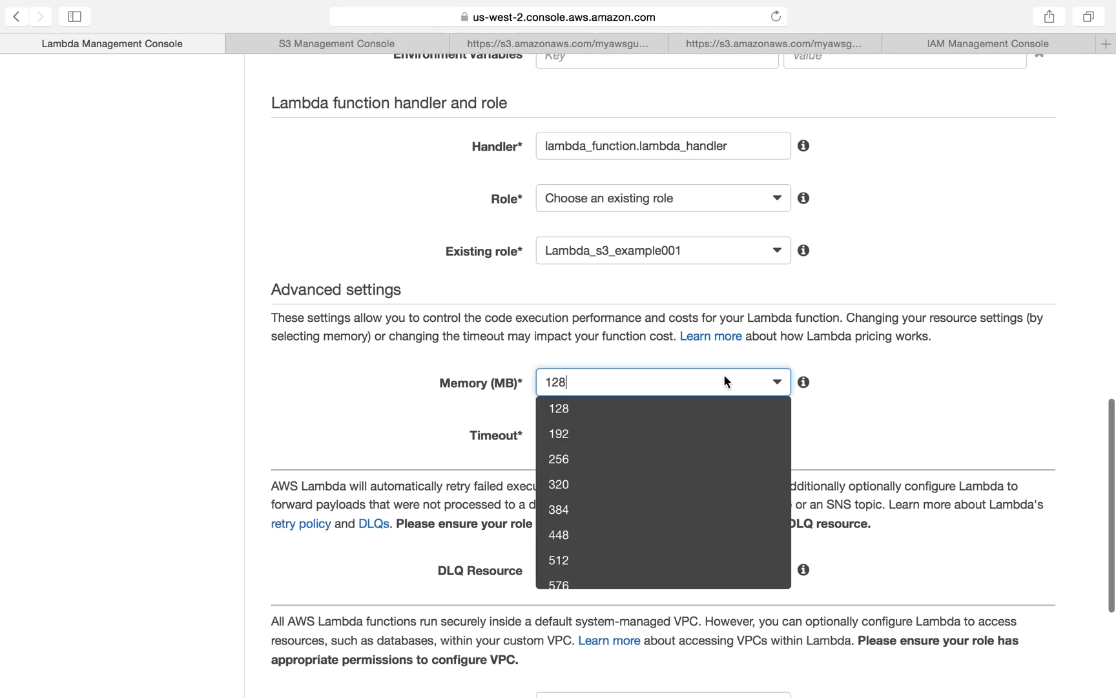
{"action": "left_click", "coordinate": [720, 381]}
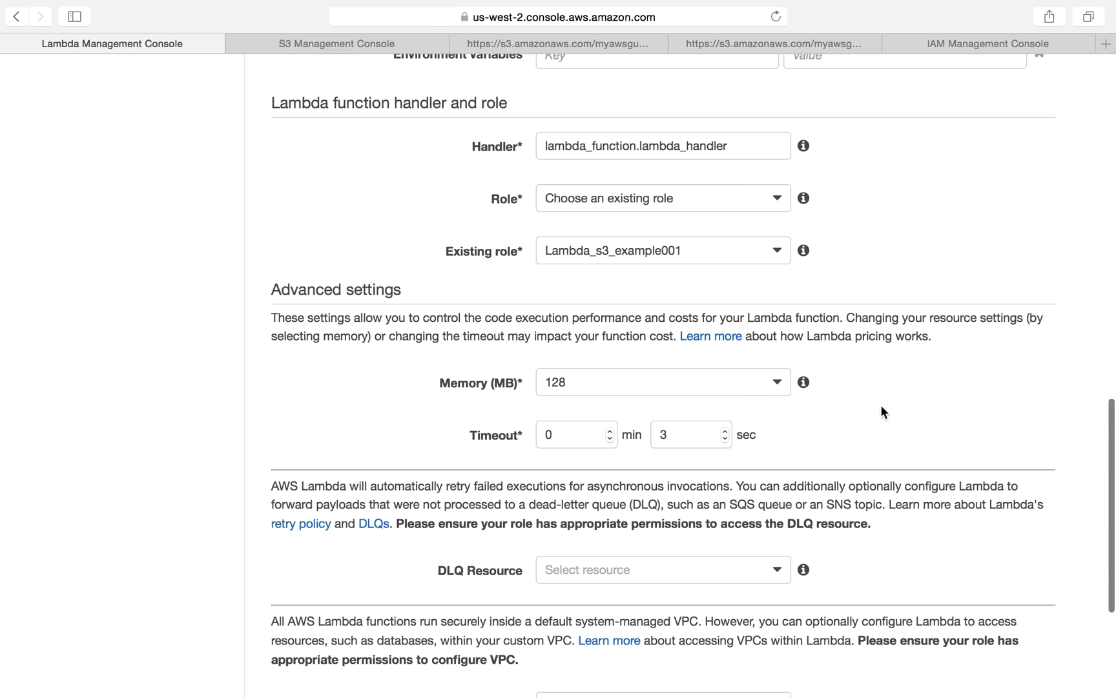
{"action": "left_click", "coordinate": [660, 385]}
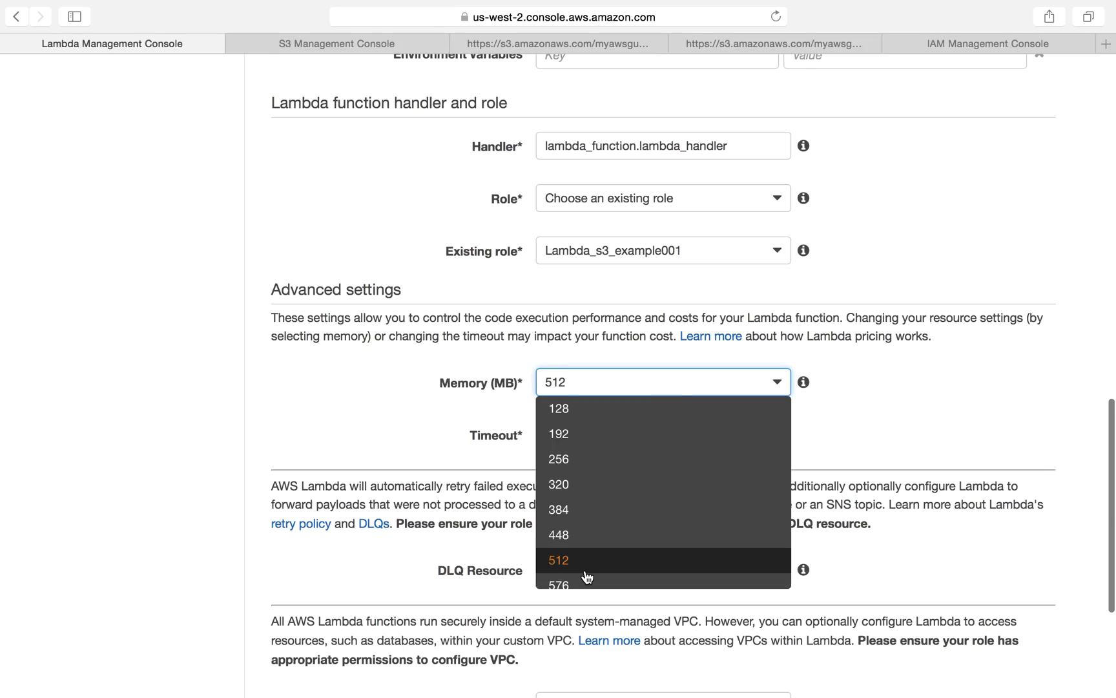
{"action": "left_click", "coordinate": [949, 405]}
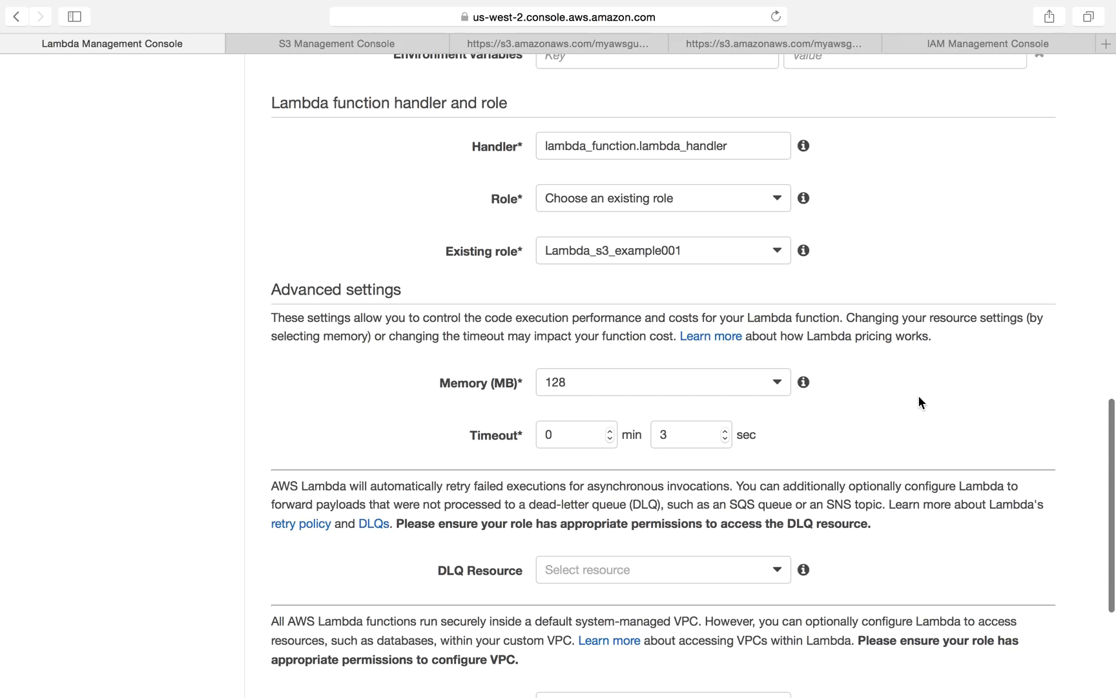
Step: Inspect the Timeout minutes field and the DLQ Resource options
{"action": "scroll", "coordinate": [919, 395], "scroll_direction": "down", "scroll_amount": 3}
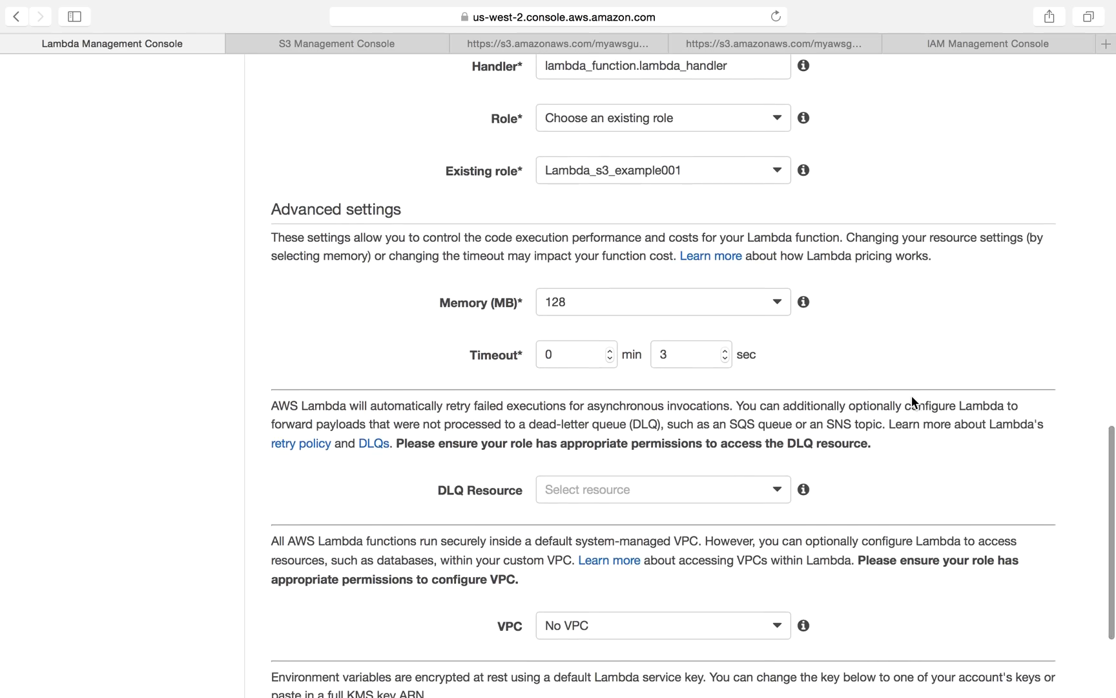
{"action": "left_click", "coordinate": [589, 358]}
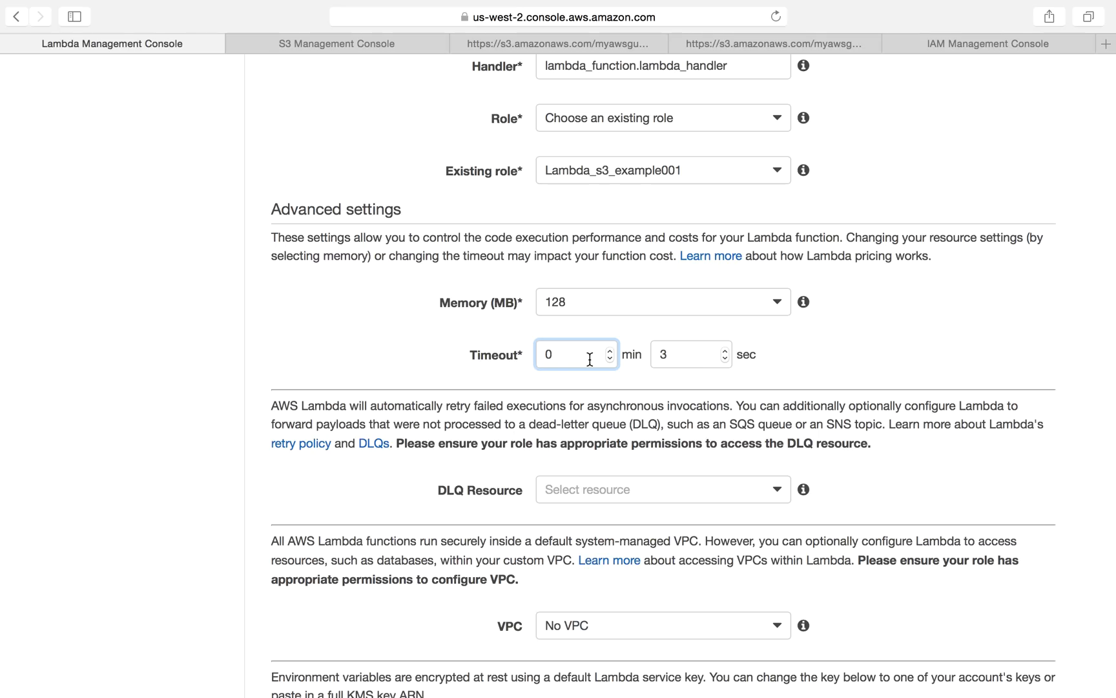
{"action": "double_click", "coordinate": [590, 359]}
{"action": "scroll", "coordinate": [646, 414], "scroll_direction": "down", "scroll_amount": 5}
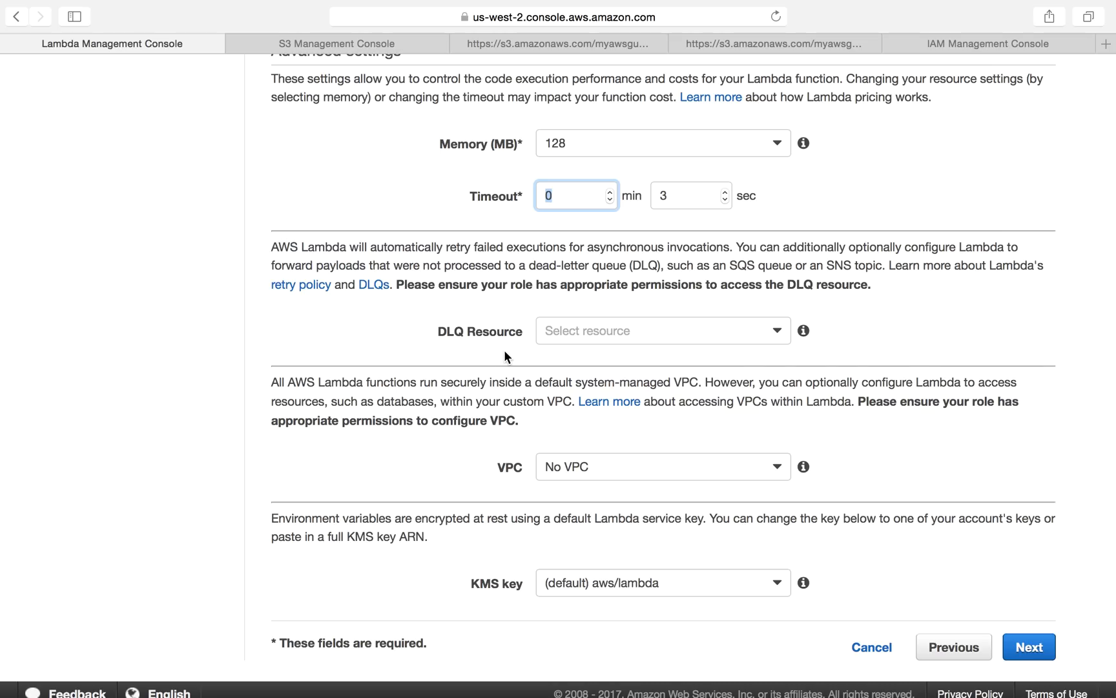
{"action": "left_click", "coordinate": [586, 335]}
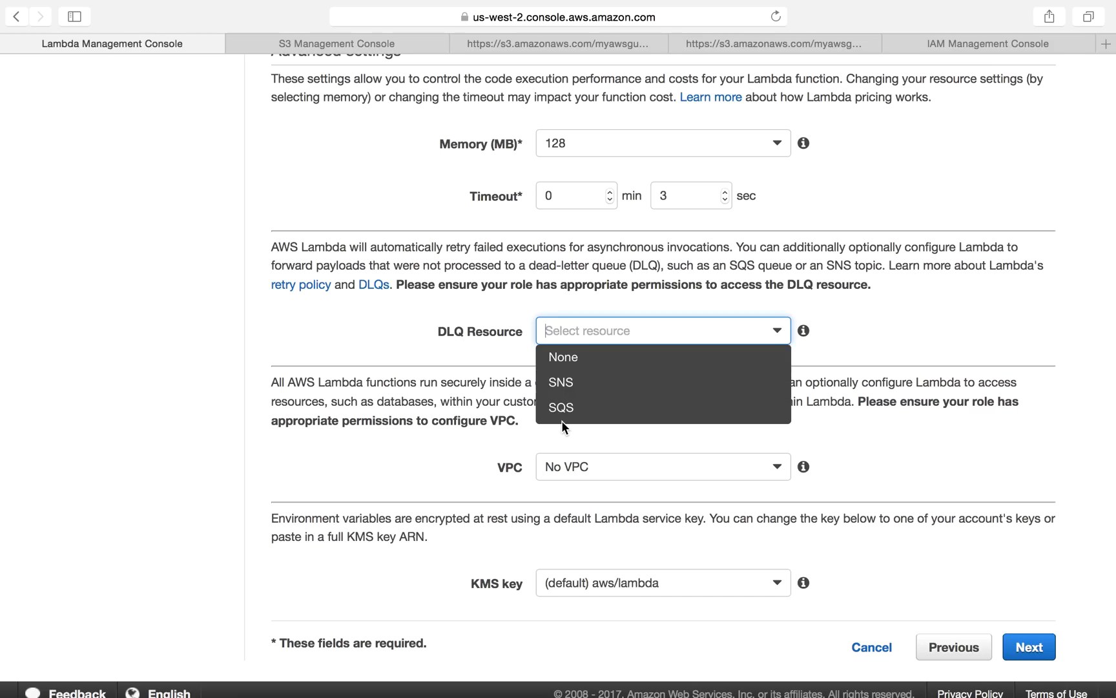
{"action": "left_click", "coordinate": [481, 332]}
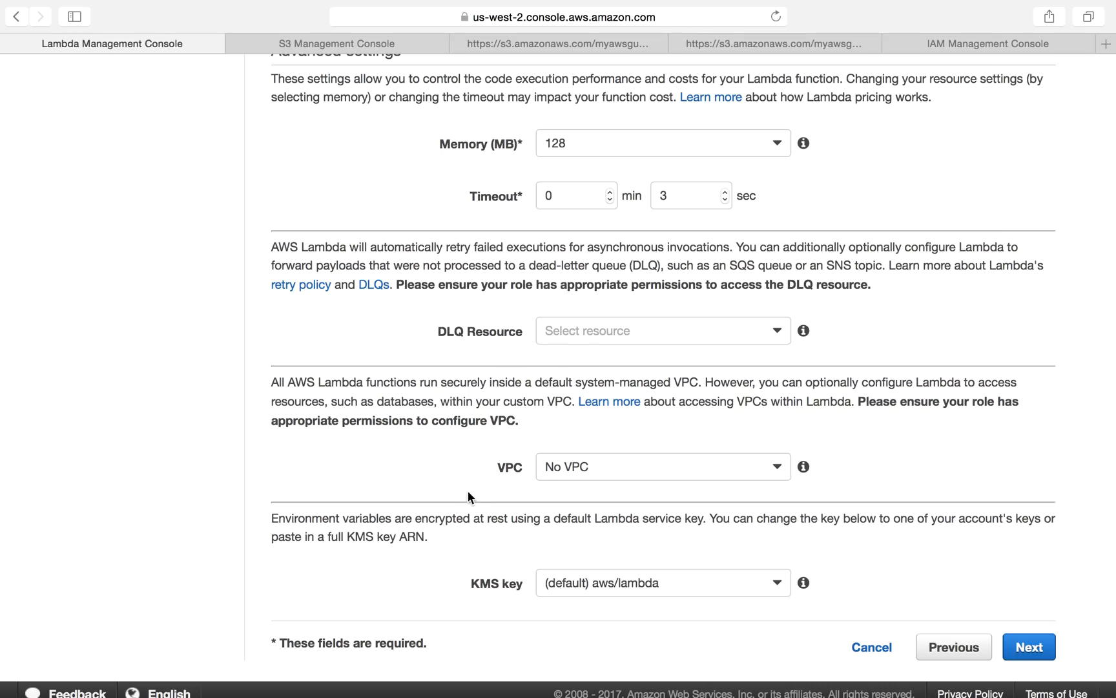
{"action": "scroll", "coordinate": [466, 490], "scroll_direction": "down", "scroll_amount": 1}
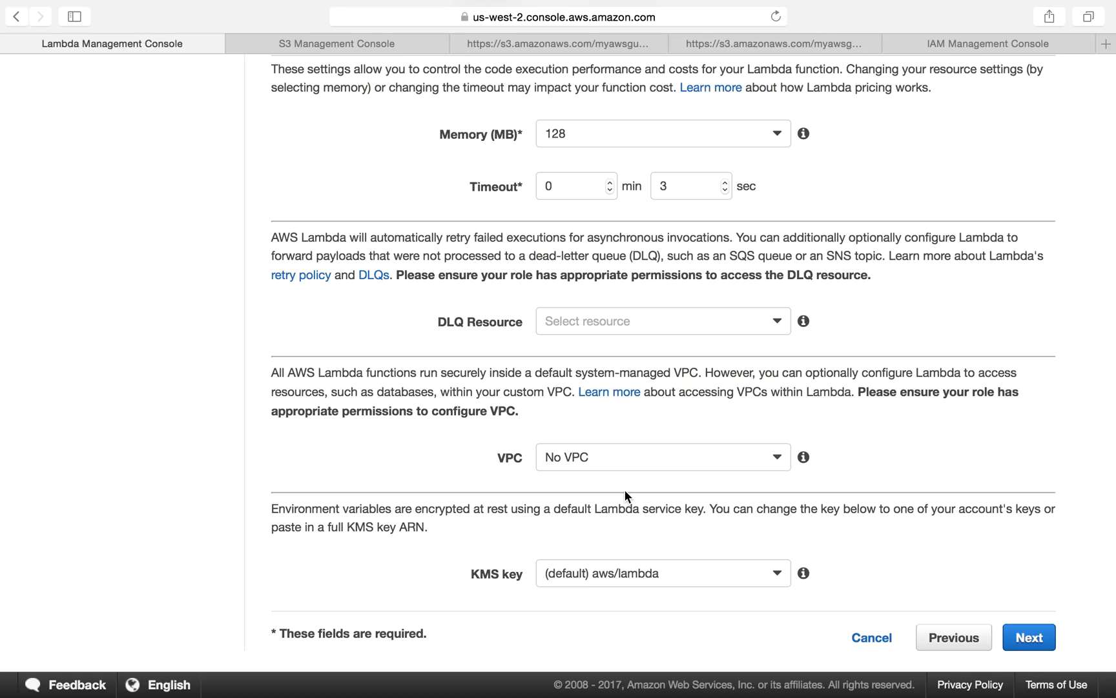
Step: Inspect the VPC options and the KMS key setting
{"action": "left_click", "coordinate": [620, 452]}
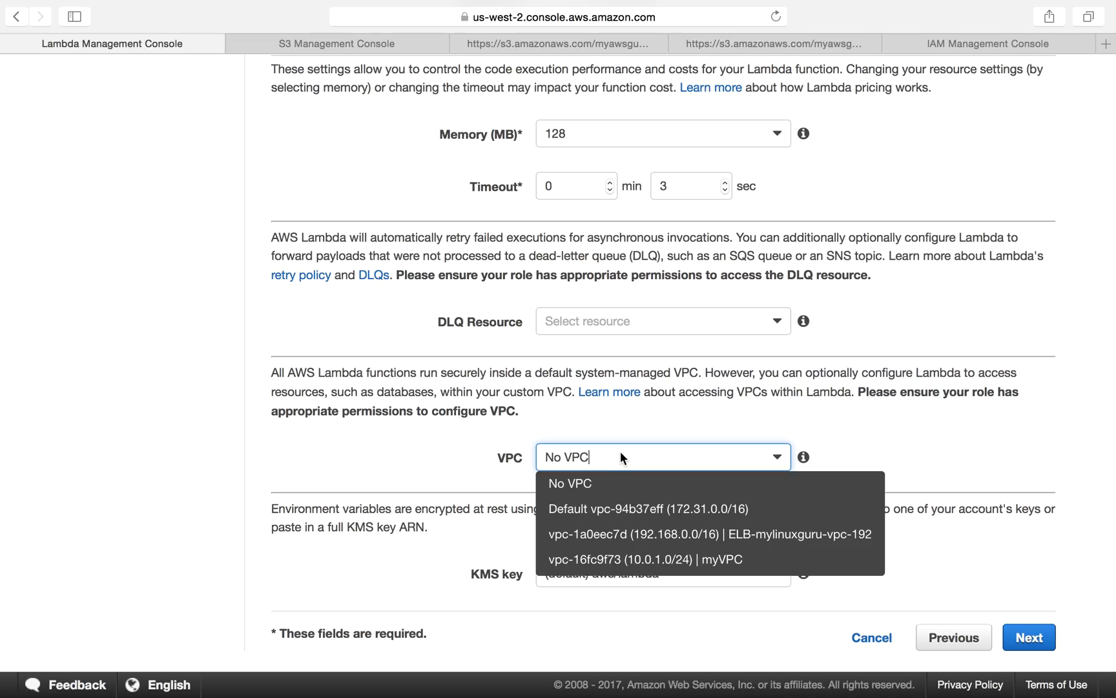
{"action": "left_click", "coordinate": [416, 440]}
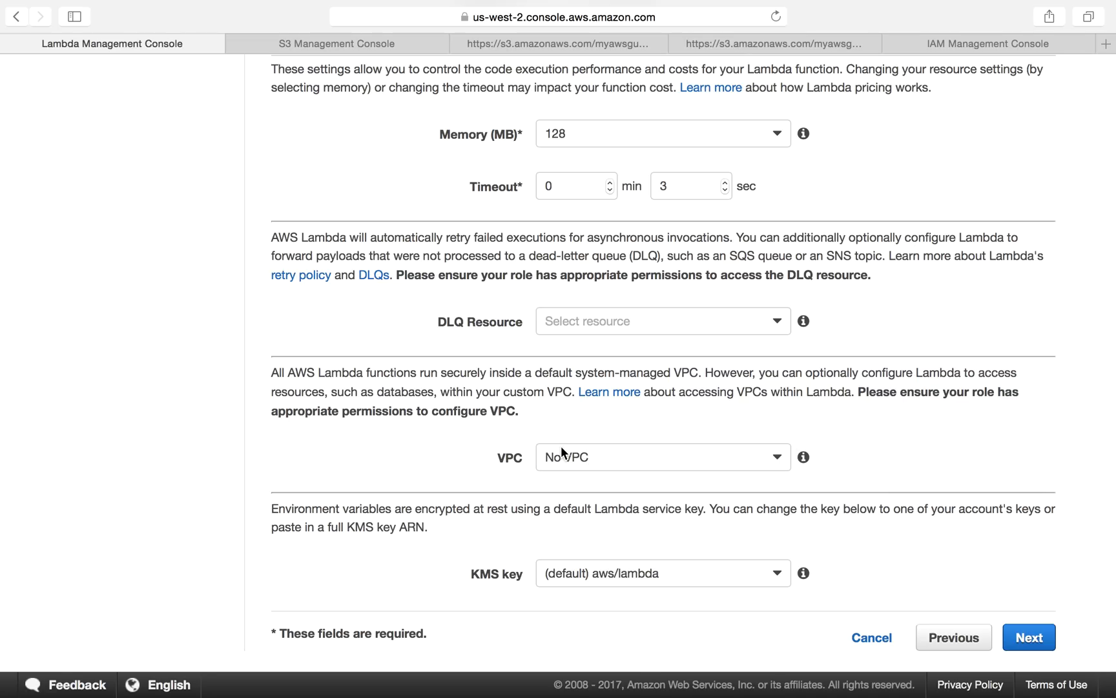
{"action": "scroll", "coordinate": [712, 494], "scroll_direction": "down", "scroll_amount": 2}
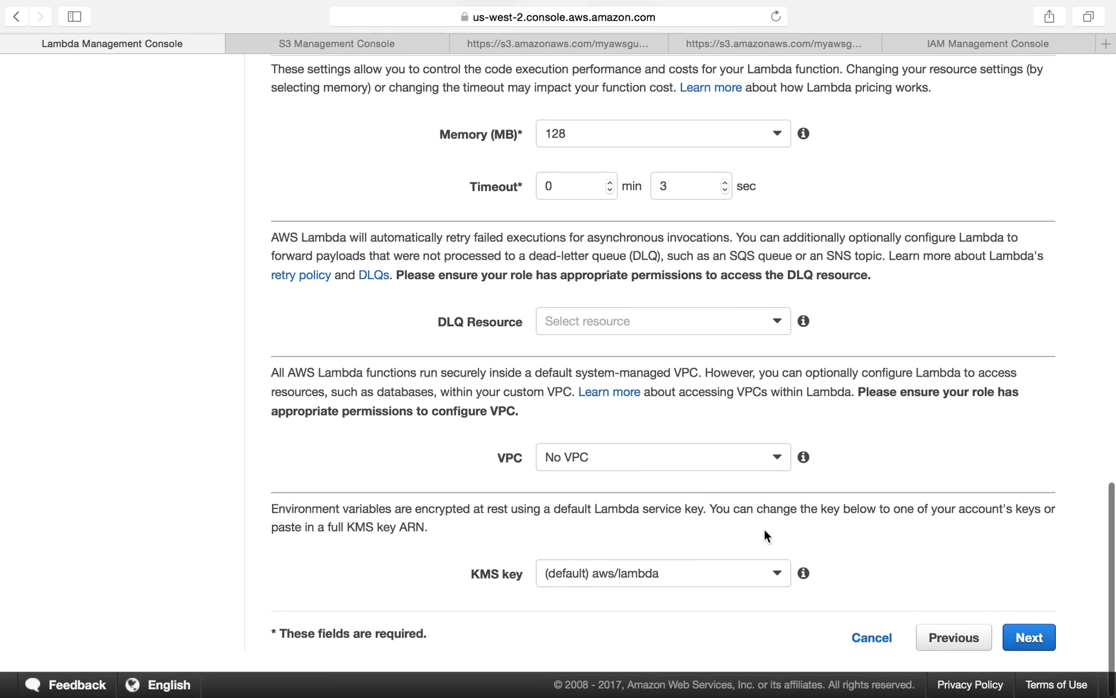
{"action": "scroll", "coordinate": [933, 536], "scroll_direction": "down", "scroll_amount": 1}
Step: Continue to the Review page and create the function
{"action": "left_click", "coordinate": [1046, 640]}
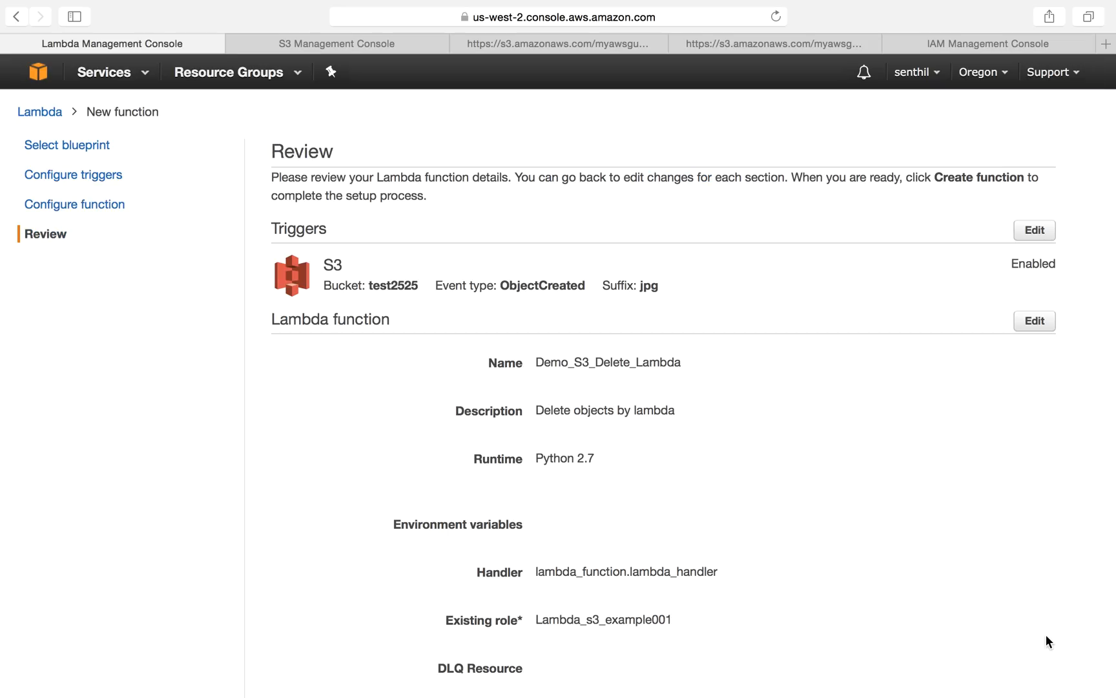
{"action": "scroll", "coordinate": [741, 571], "scroll_direction": "down", "scroll_amount": 5}
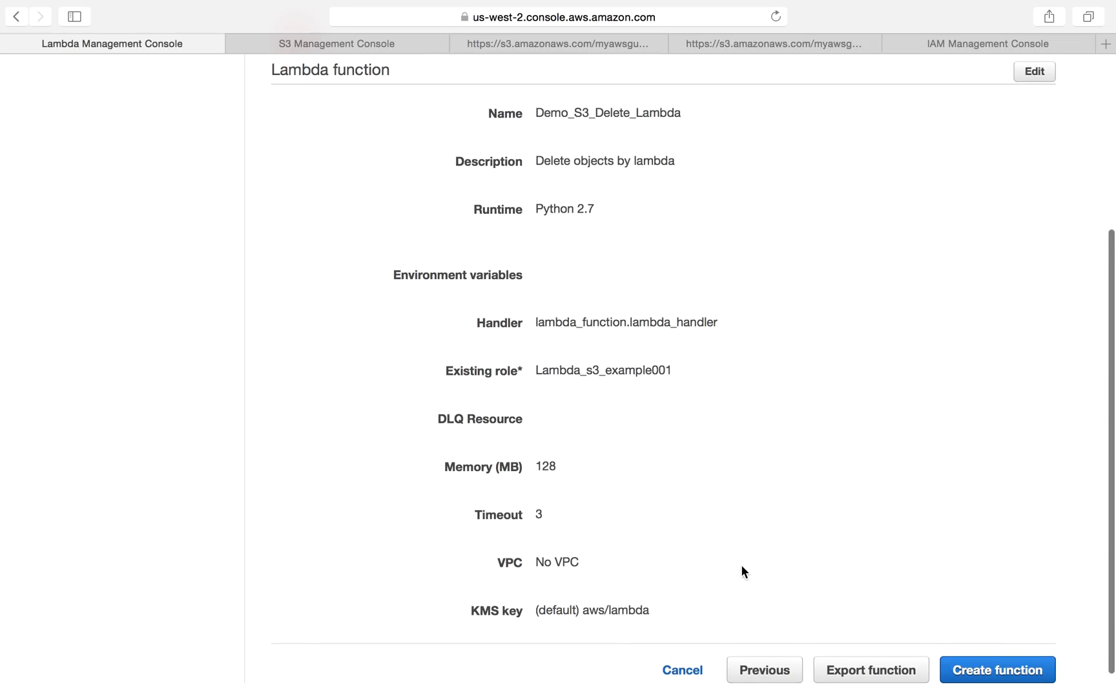
{"action": "left_click", "coordinate": [984, 640]}
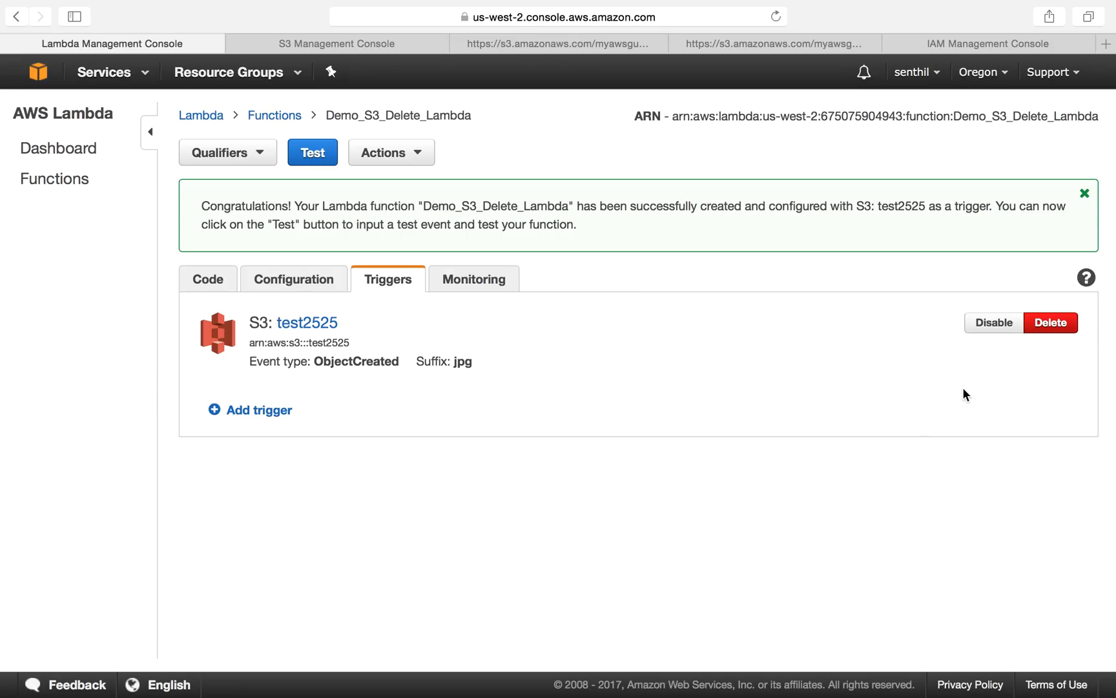
Step: Examine the new function's Code, Configuration, Triggers and Monitoring tabs
{"action": "left_click", "coordinate": [219, 282]}
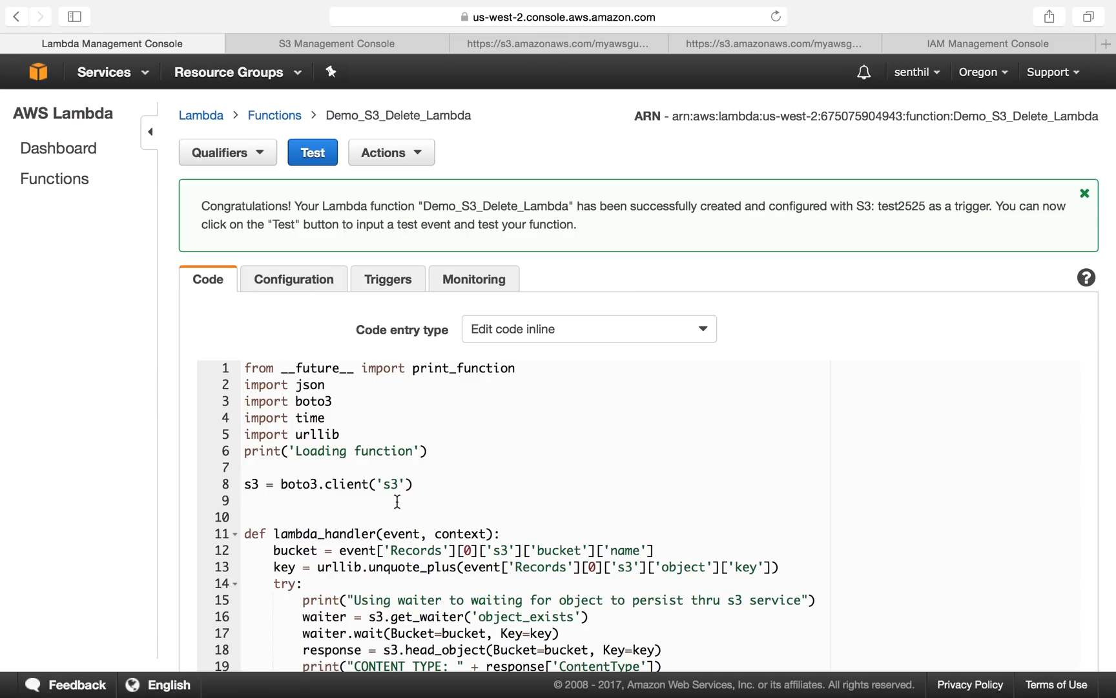
{"action": "scroll", "coordinate": [400, 512], "scroll_direction": "down", "scroll_amount": 3}
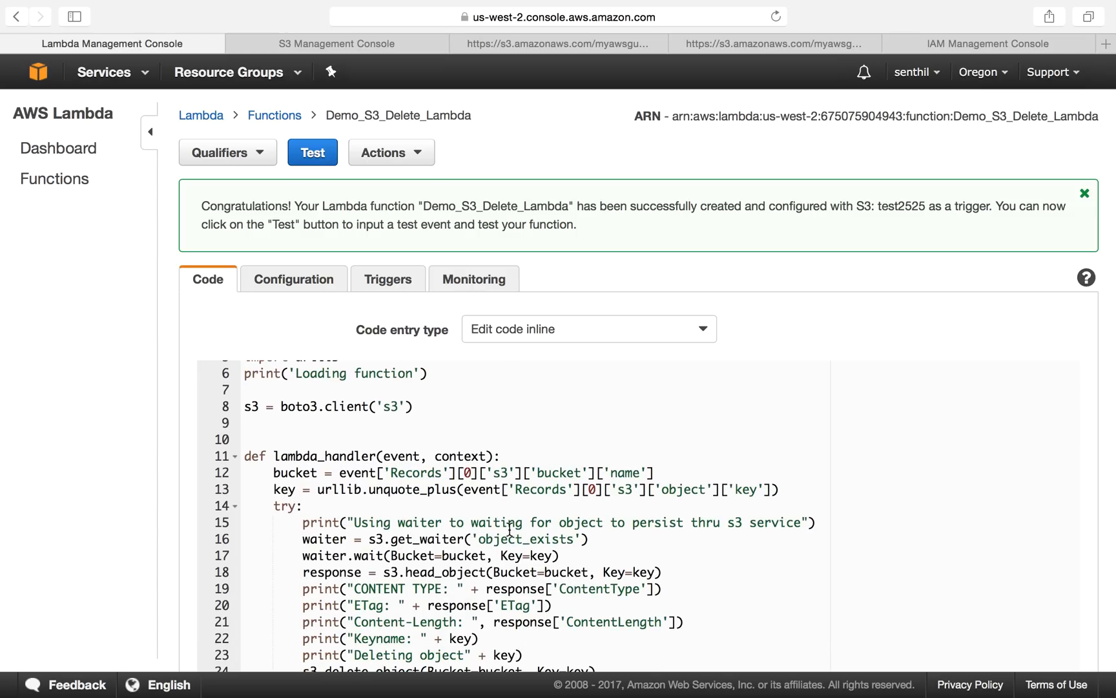
{"action": "scroll", "coordinate": [510, 535], "scroll_direction": "down", "scroll_amount": 6}
{"action": "scroll", "coordinate": [510, 534], "scroll_direction": "up", "scroll_amount": 2}
{"action": "scroll", "coordinate": [507, 555], "scroll_direction": "up", "scroll_amount": 8}
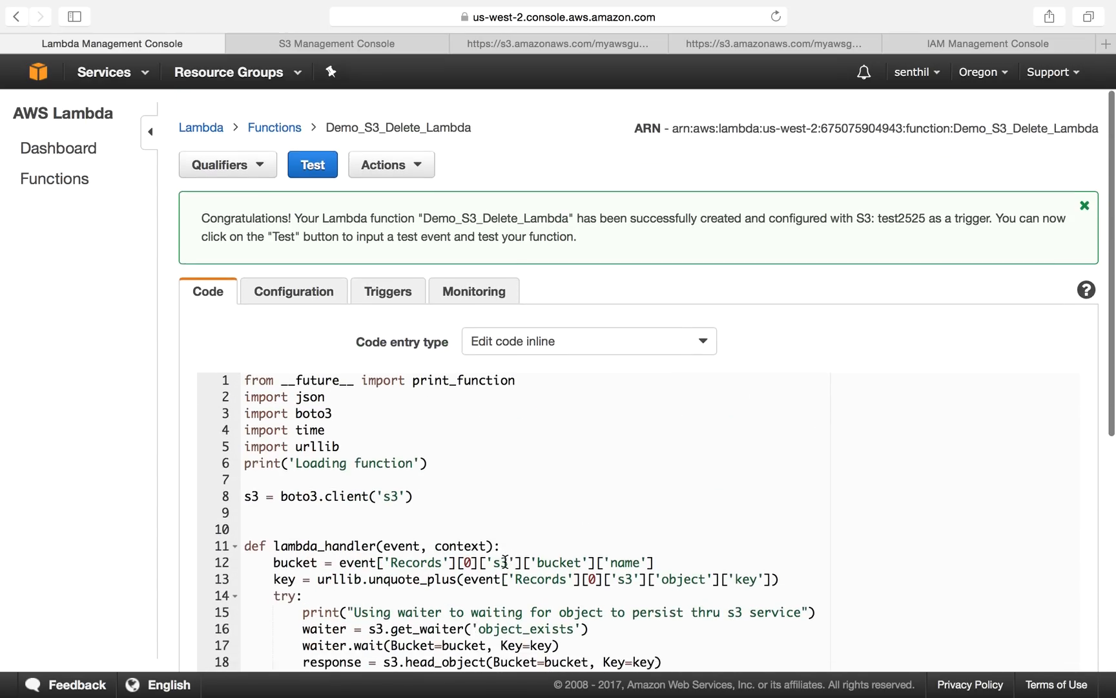
{"action": "left_click", "coordinate": [303, 282]}
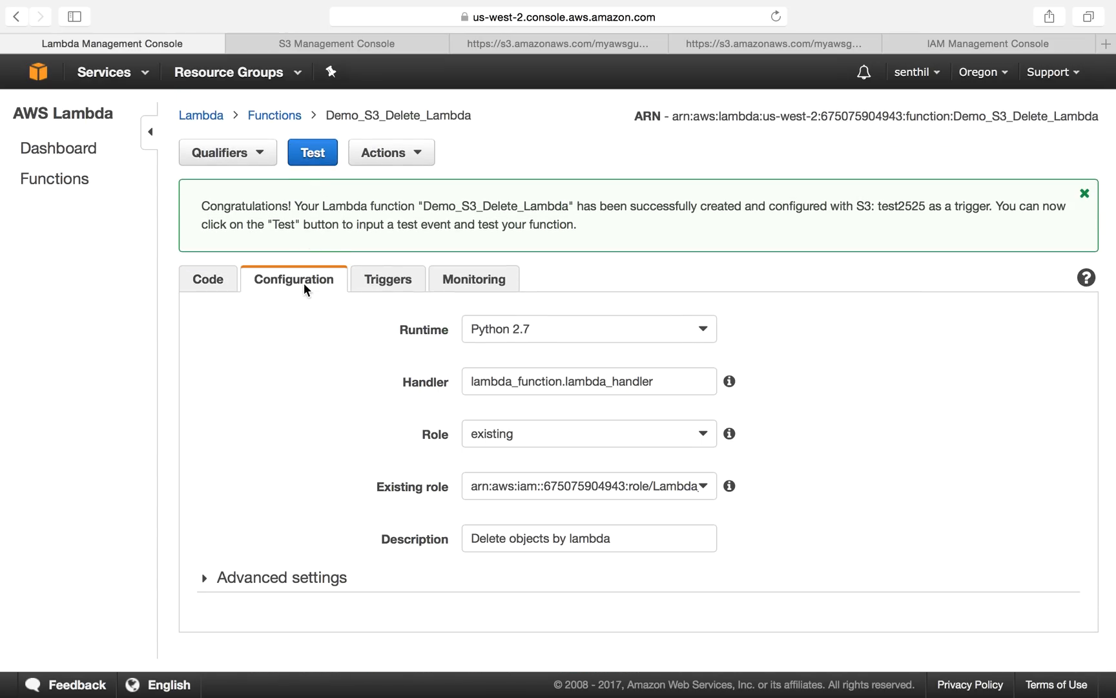
{"action": "left_click", "coordinate": [417, 279]}
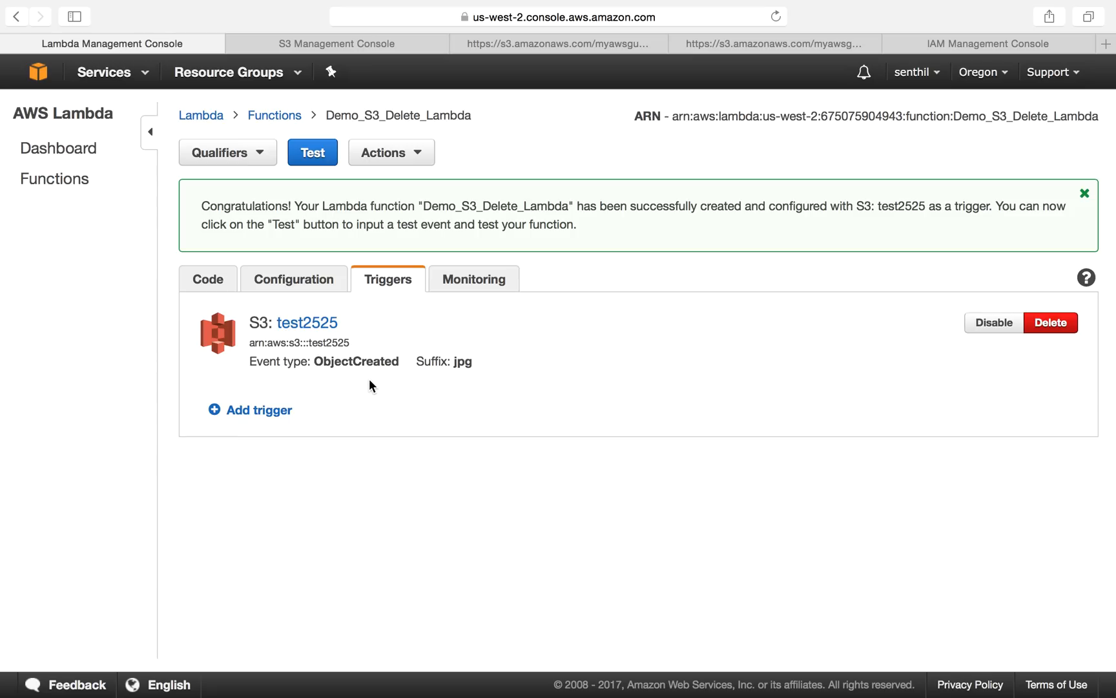
{"action": "left_click", "coordinate": [487, 288]}
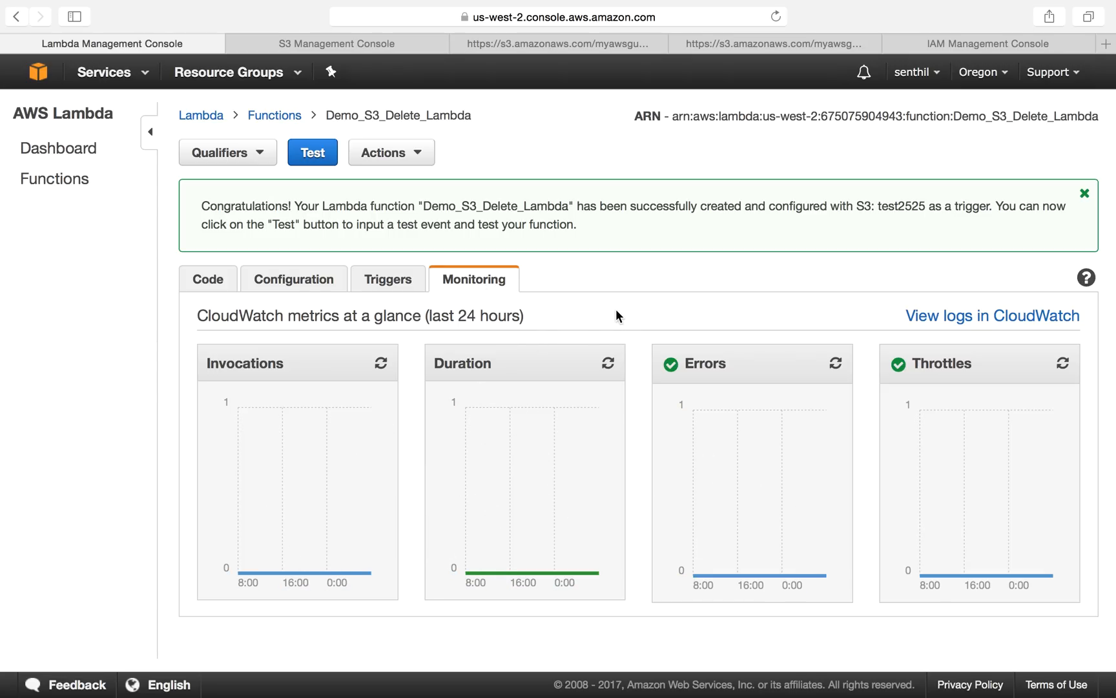
{"action": "left_click", "coordinate": [352, 45]}
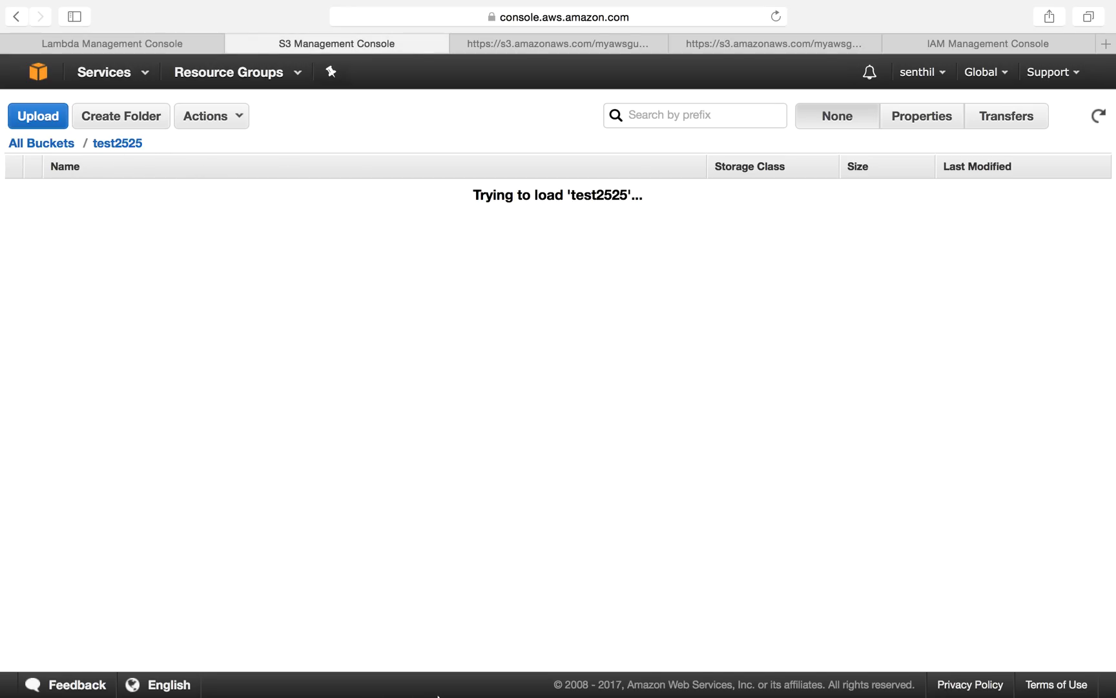
{"action": "left_click", "coordinate": [543, 675]}
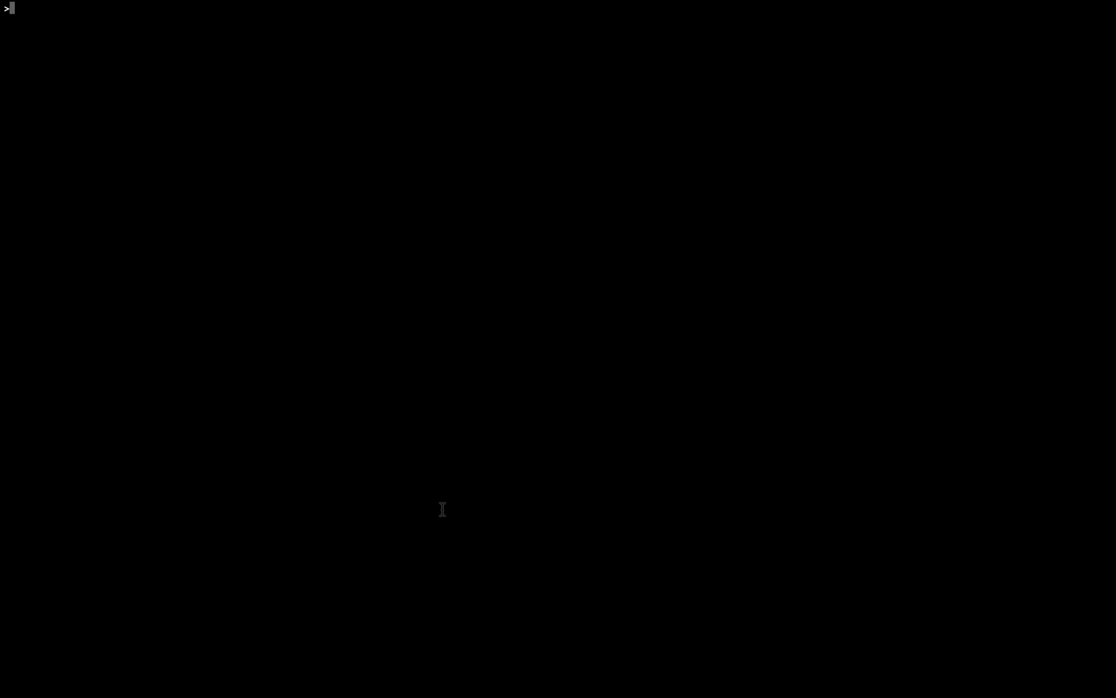
{"action": "key", "text": "Return"}
{"action": "type", "text": "aws s3"}
{"action": "type", "text": " cp pu"}
{"action": "key", "text": "BackSpace"}
{"action": "key", "text": "BackSpace"}
{"action": "type", "text": "Ha"}
{"action": "key", "text": "Tab"}
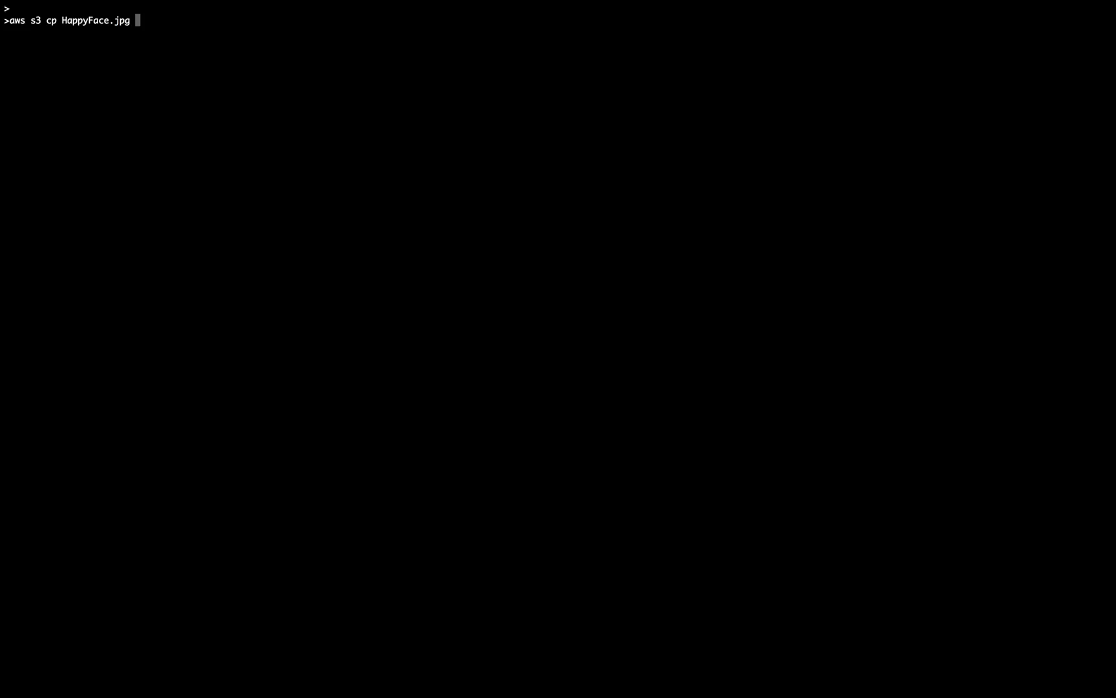
{"action": "type", "text": "s3://ha"}
{"action": "key", "text": "BackSpace"}
{"action": "key", "text": "BackSpace"}
{"action": "type", "text": "test2"}
{"action": "key", "text": "ctrl+Right"}
{"action": "key", "text": "ctrl+Left"}
{"action": "key", "text": "ctrl+Left"}
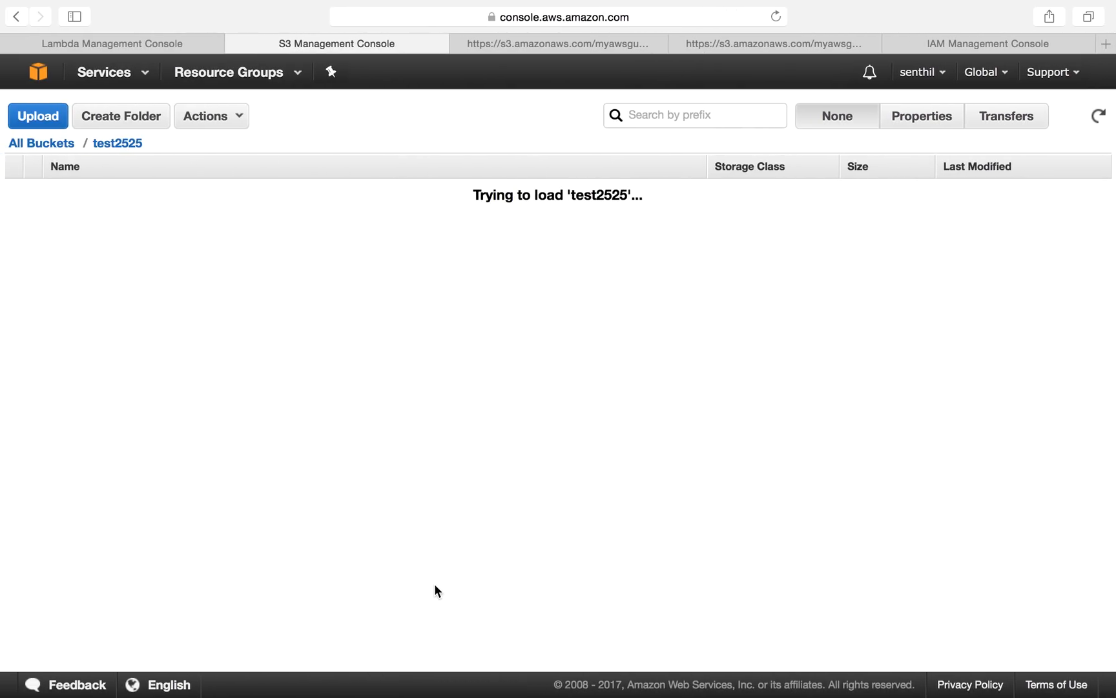
Step: Upload HappyFace.jpg to the test2525 bucket
{"action": "left_click", "coordinate": [50, 118]}
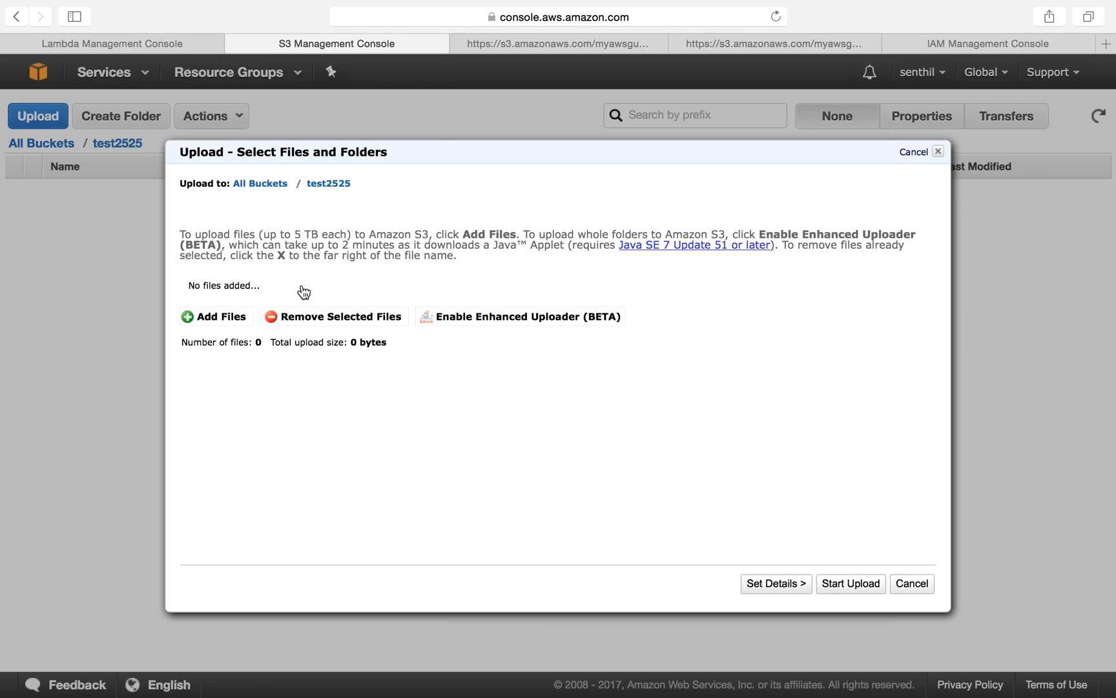
{"action": "left_click", "coordinate": [223, 317]}
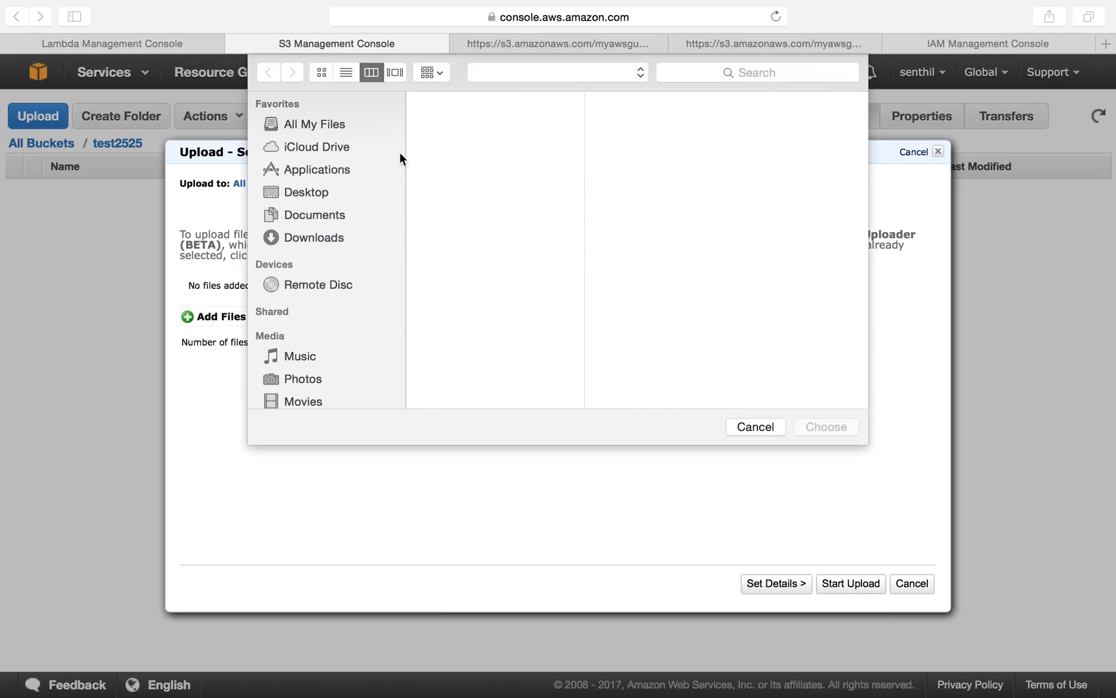
{"action": "left_click", "coordinate": [631, 120]}
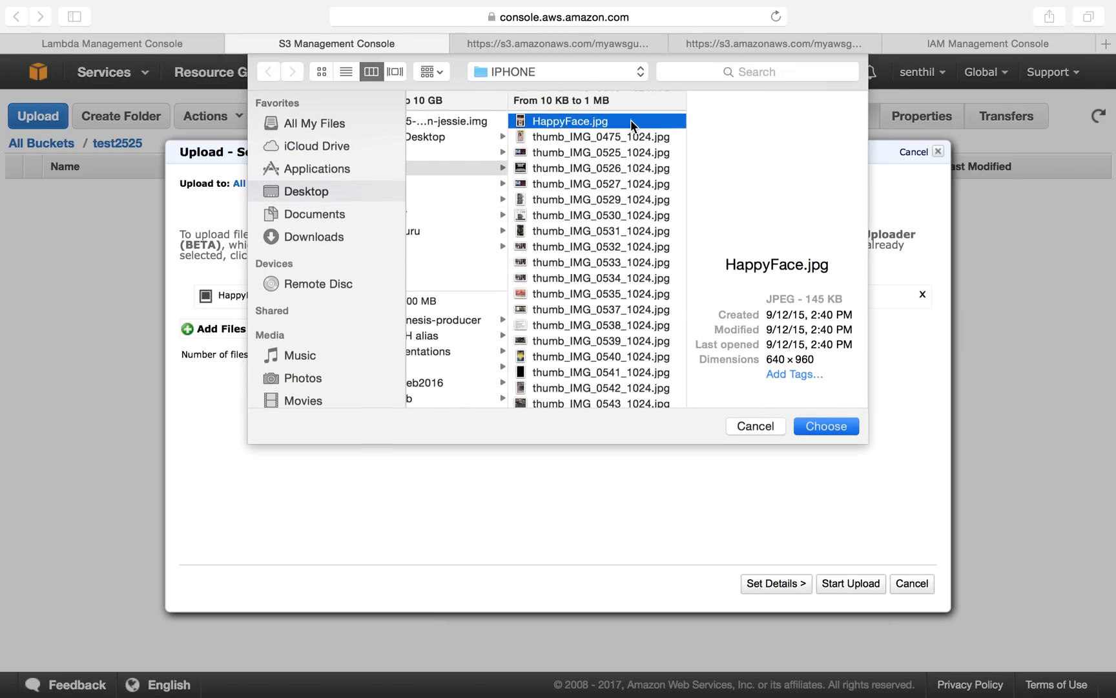
{"action": "key", "text": "Return"}
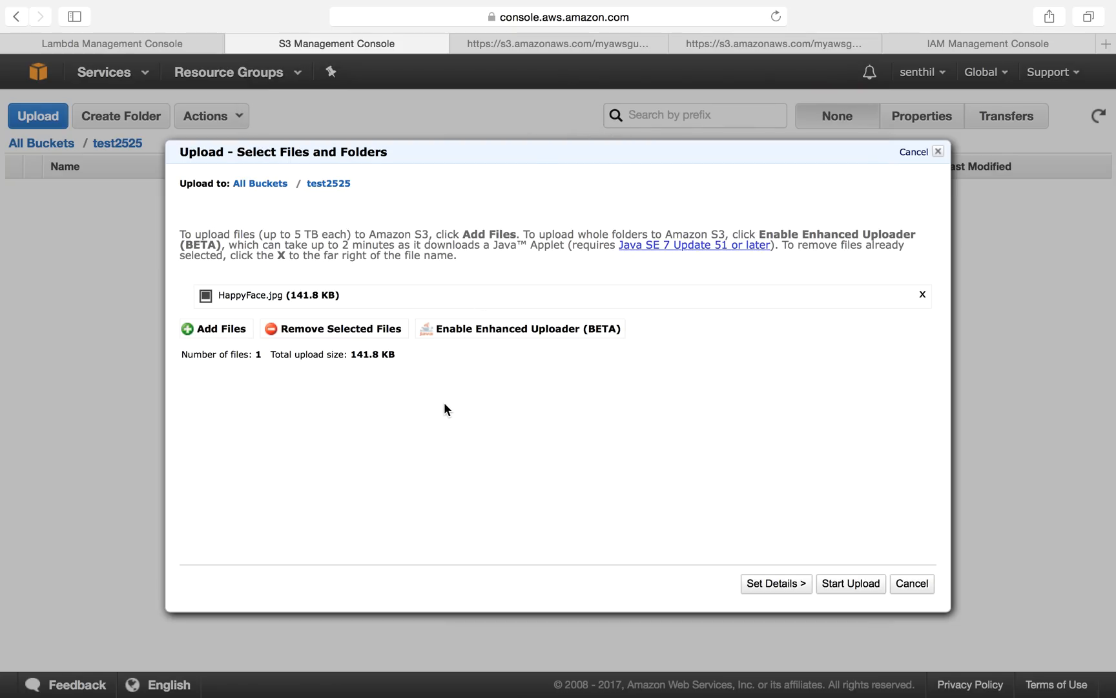
{"action": "left_click", "coordinate": [851, 585]}
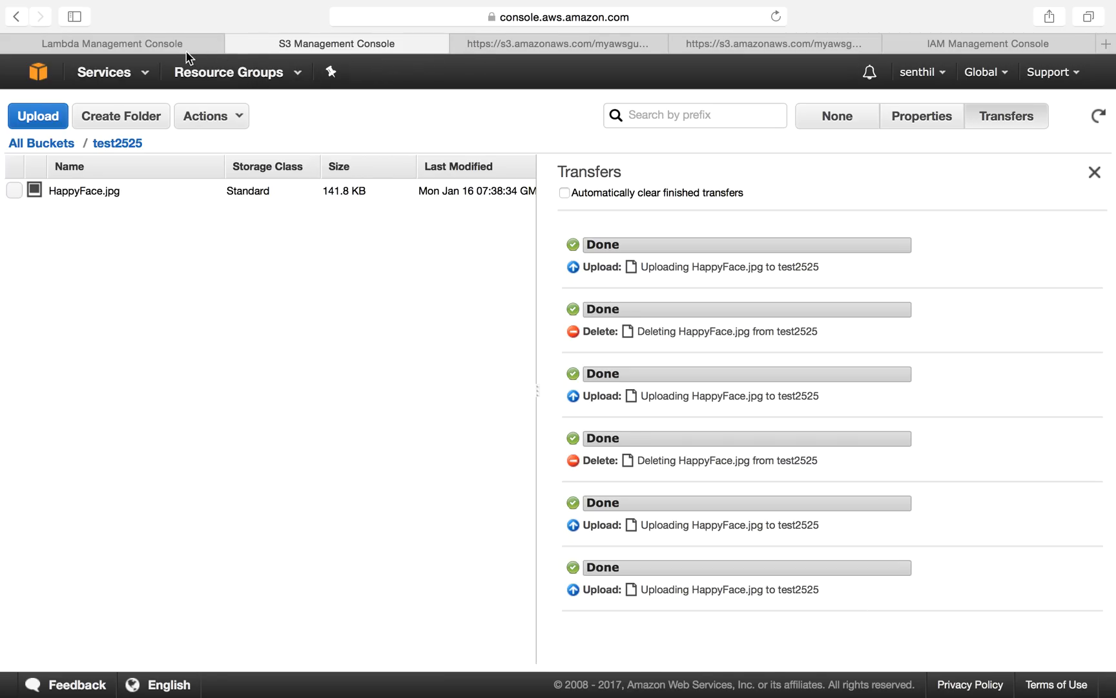
Step: Refresh the Lambda function's monitoring graphs and check the test2525 bucket's contents
{"action": "left_click", "coordinate": [169, 46]}
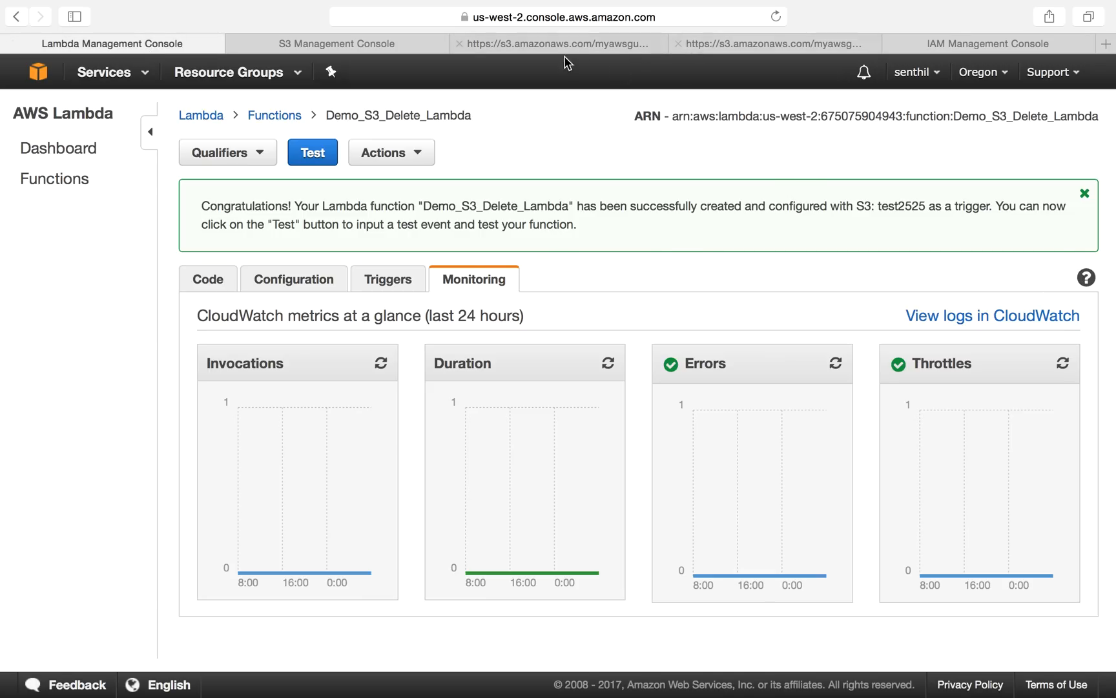
{"action": "left_click", "coordinate": [381, 364]}
{"action": "left_click", "coordinate": [469, 17]}
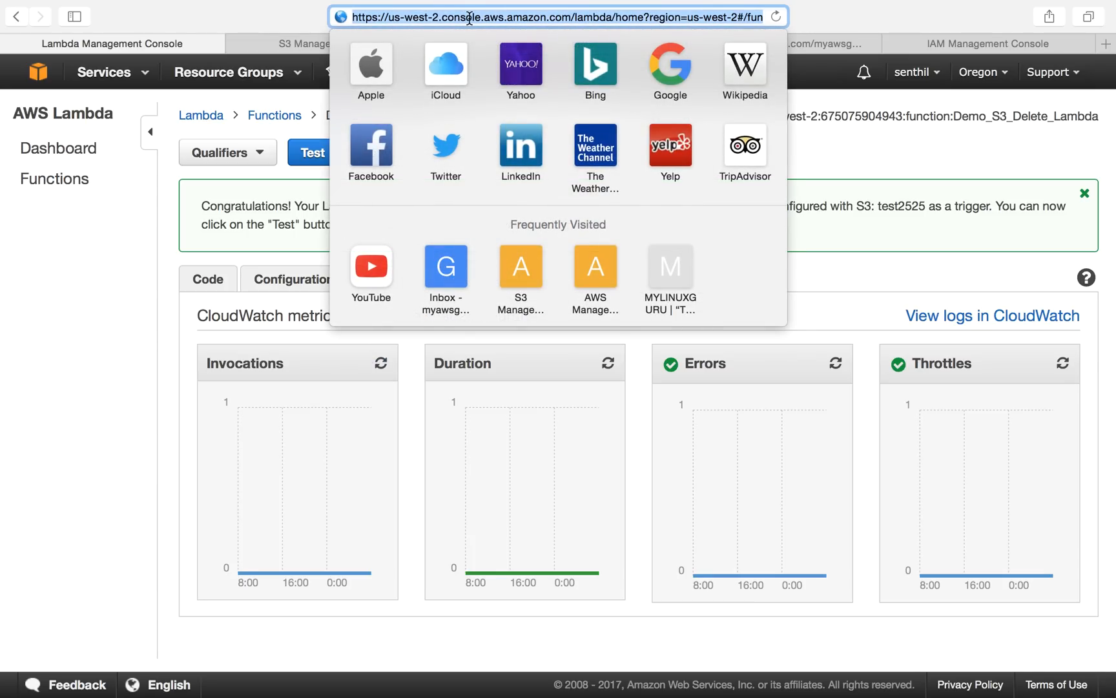
{"action": "key", "text": "Return"}
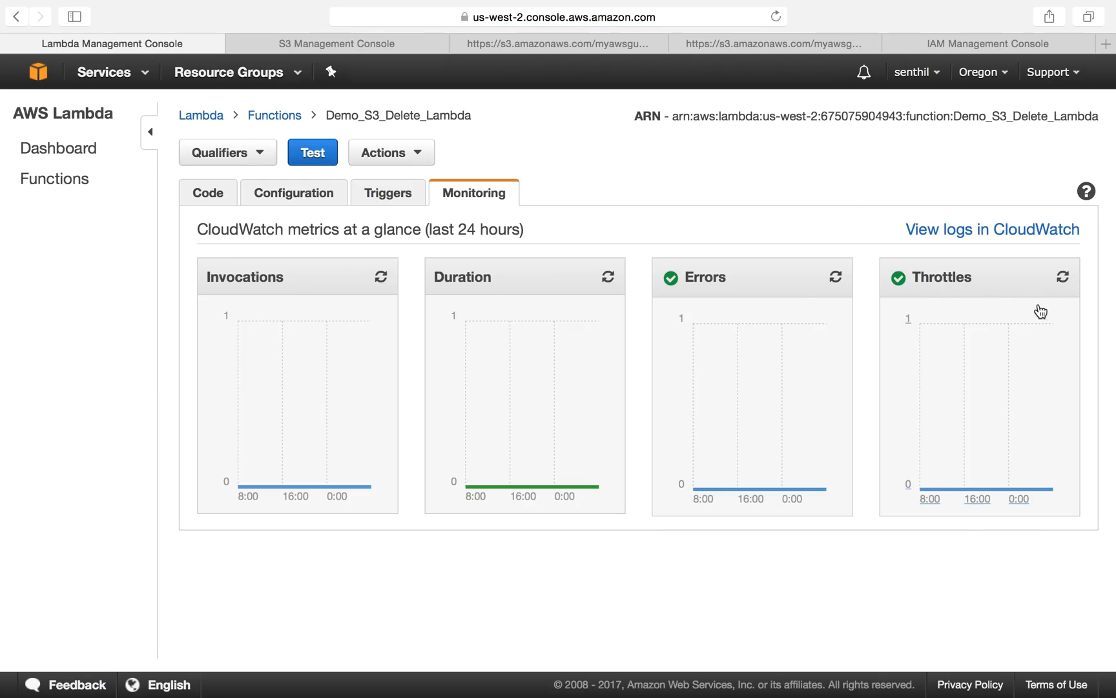
{"action": "left_click", "coordinate": [379, 282]}
{"action": "left_click", "coordinate": [609, 279]}
{"action": "left_click", "coordinate": [836, 279]}
{"action": "left_click", "coordinate": [1060, 279]}
{"action": "left_click", "coordinate": [959, 231]}
{"action": "right_click", "coordinate": [959, 230]}
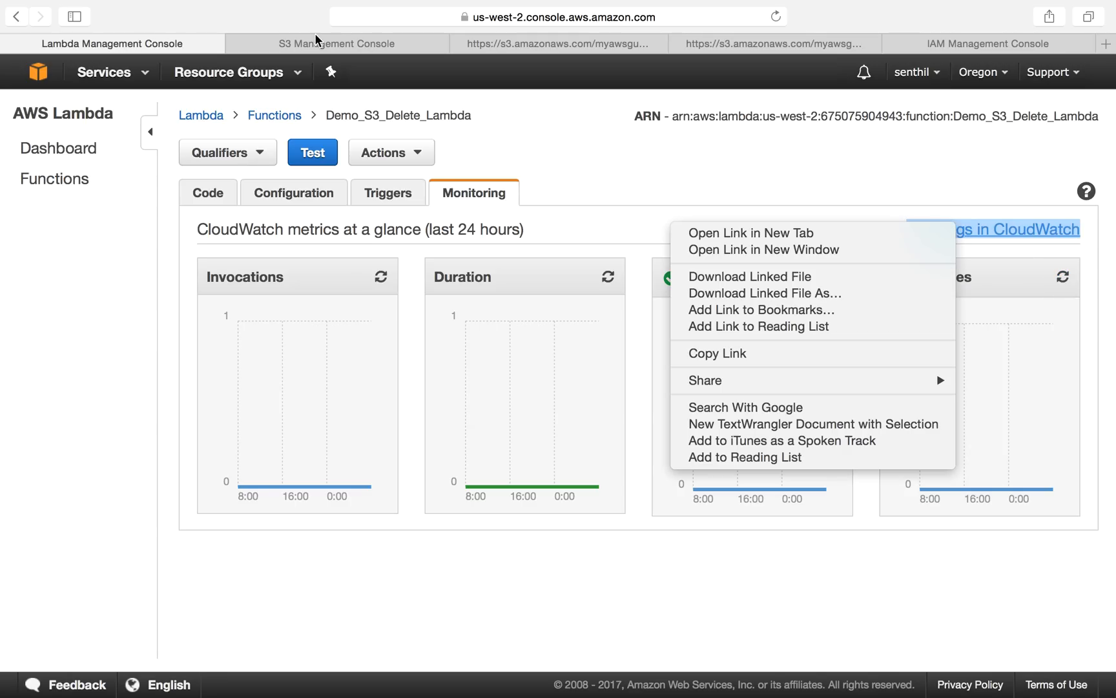
{"action": "left_click", "coordinate": [176, 41]}
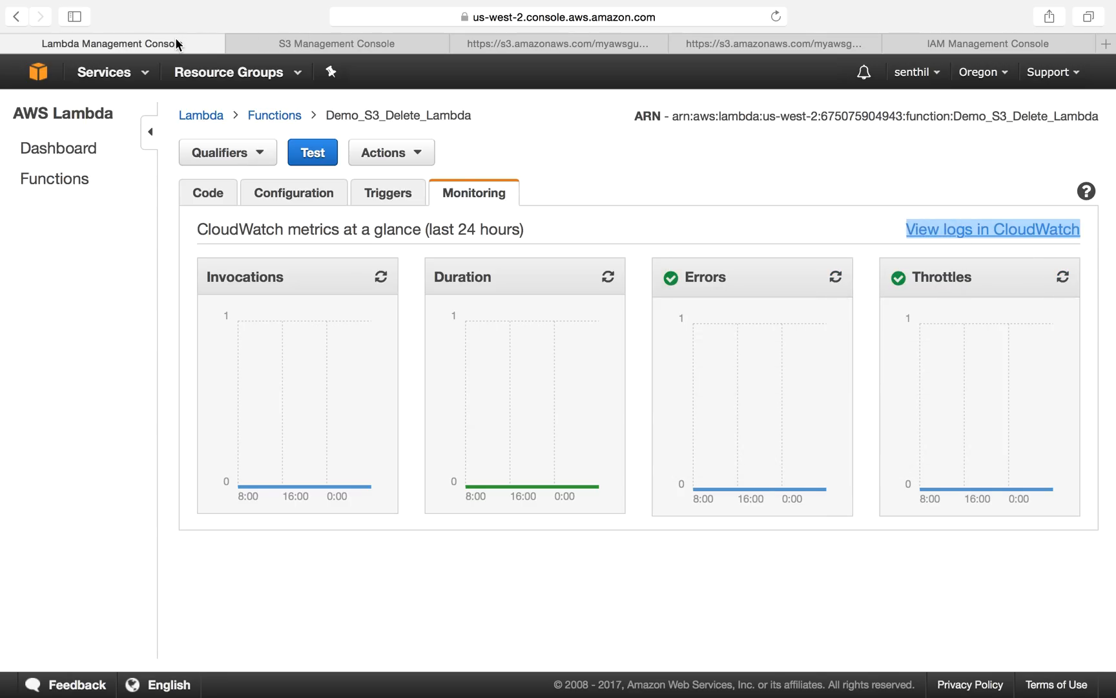
{"action": "left_click", "coordinate": [319, 41]}
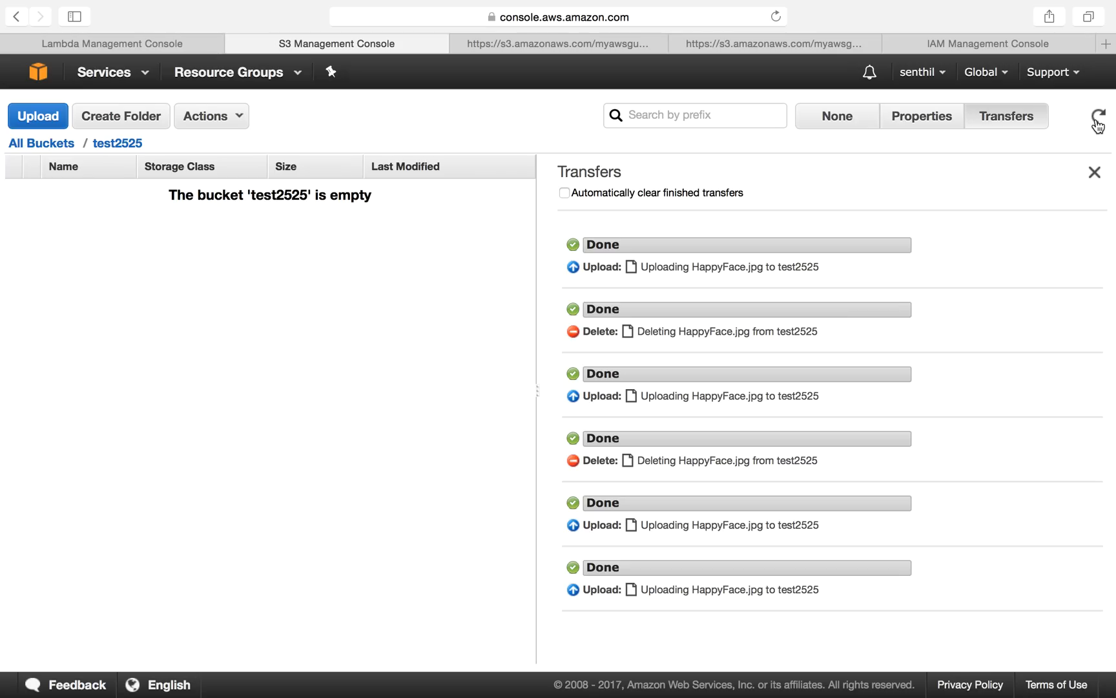
Step: Upload HappyFace.jpg to the test2525 bucket again and refresh the bucket listing
{"action": "left_click", "coordinate": [46, 119]}
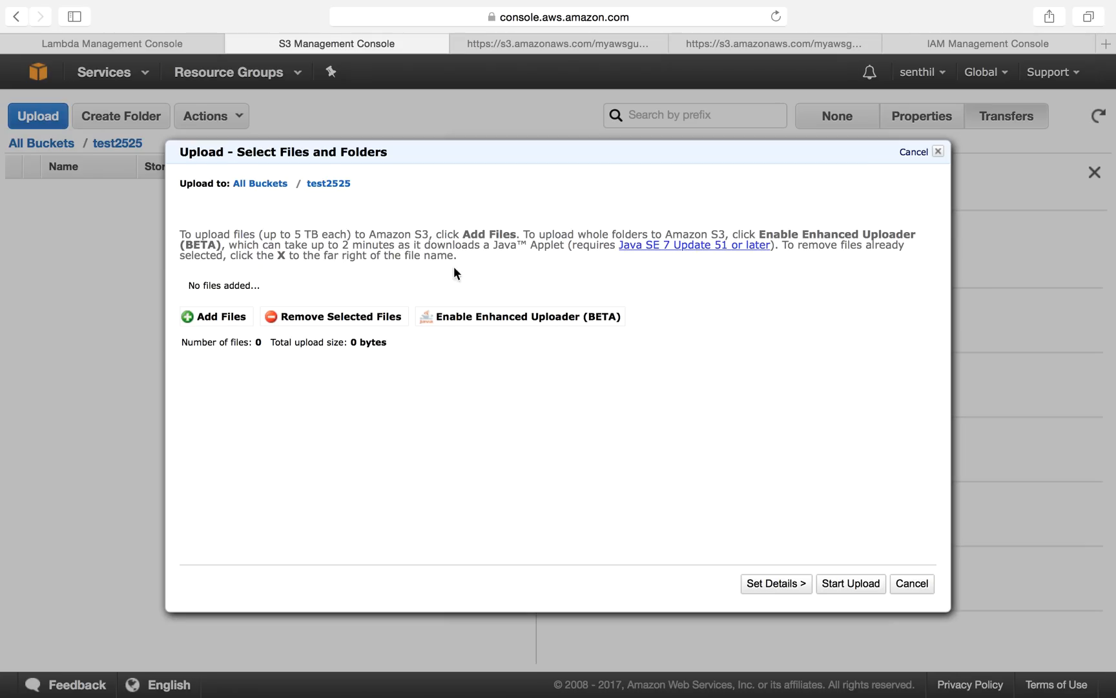
{"action": "left_click", "coordinate": [239, 316]}
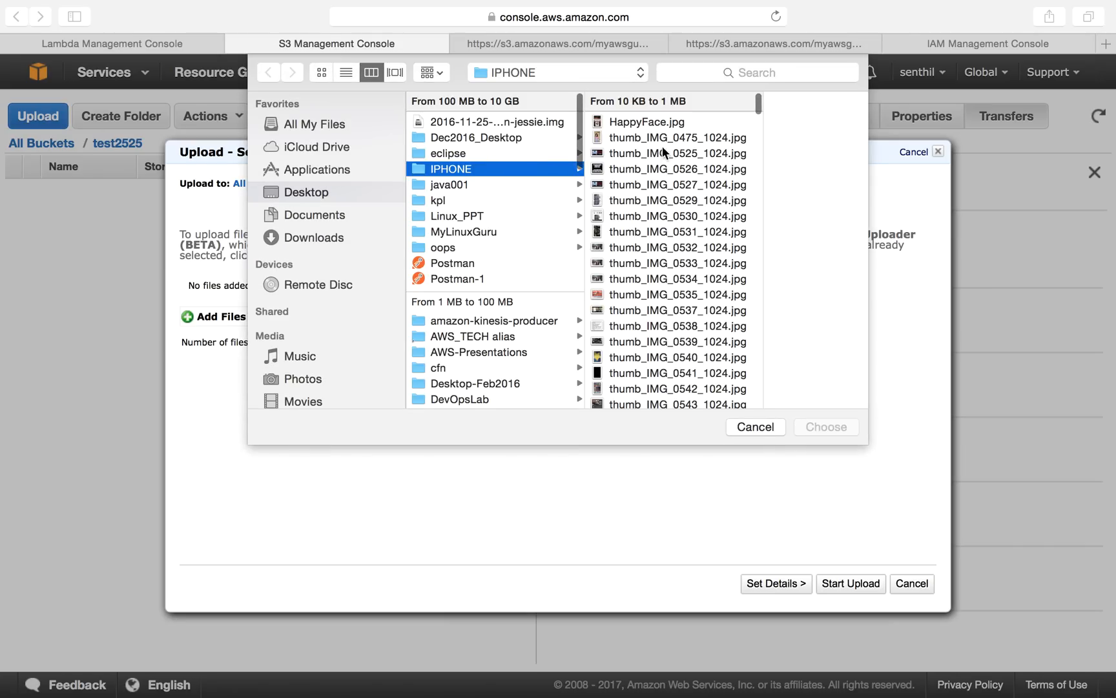
{"action": "double_click", "coordinate": [650, 122]}
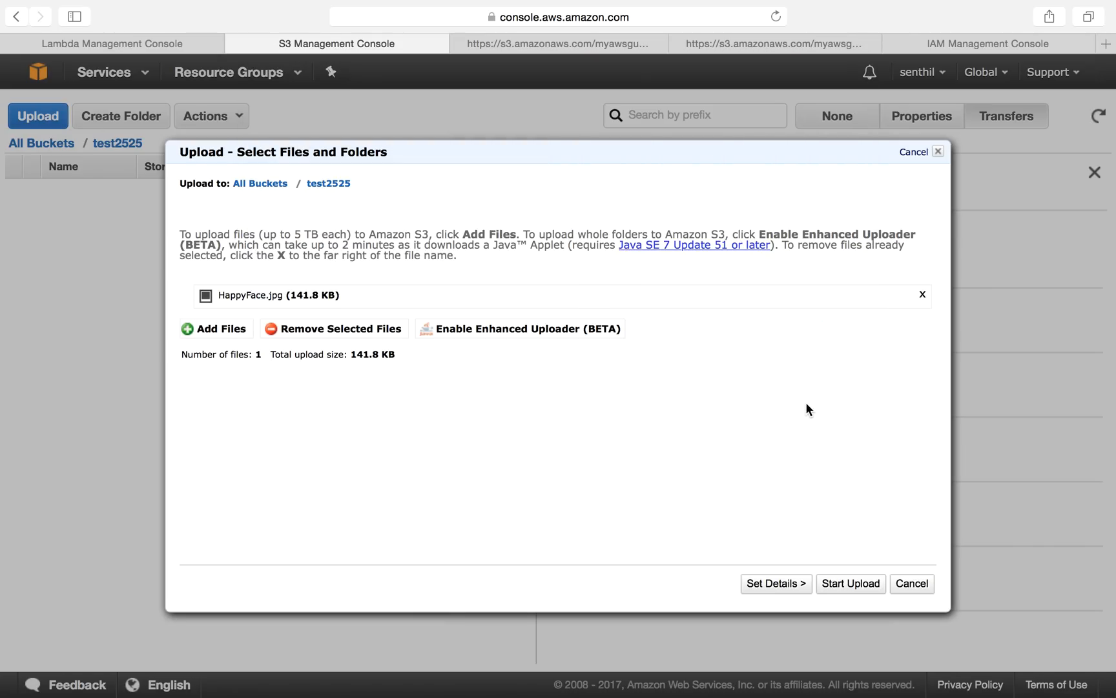
{"action": "left_click", "coordinate": [850, 583]}
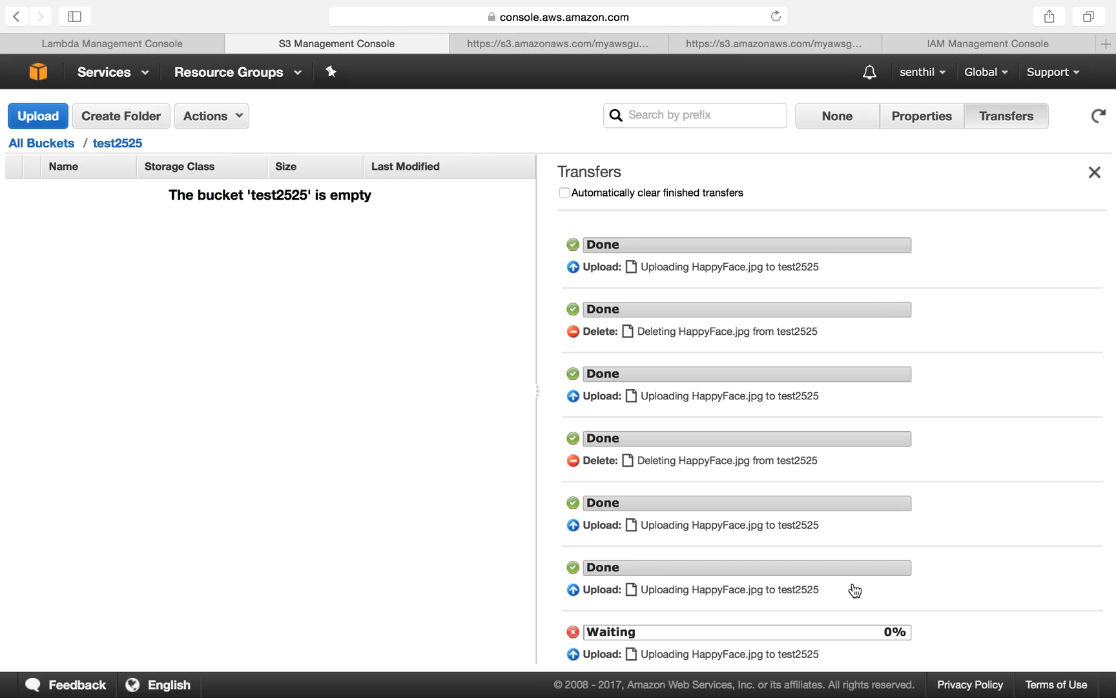
{"action": "left_click", "coordinate": [1098, 117]}
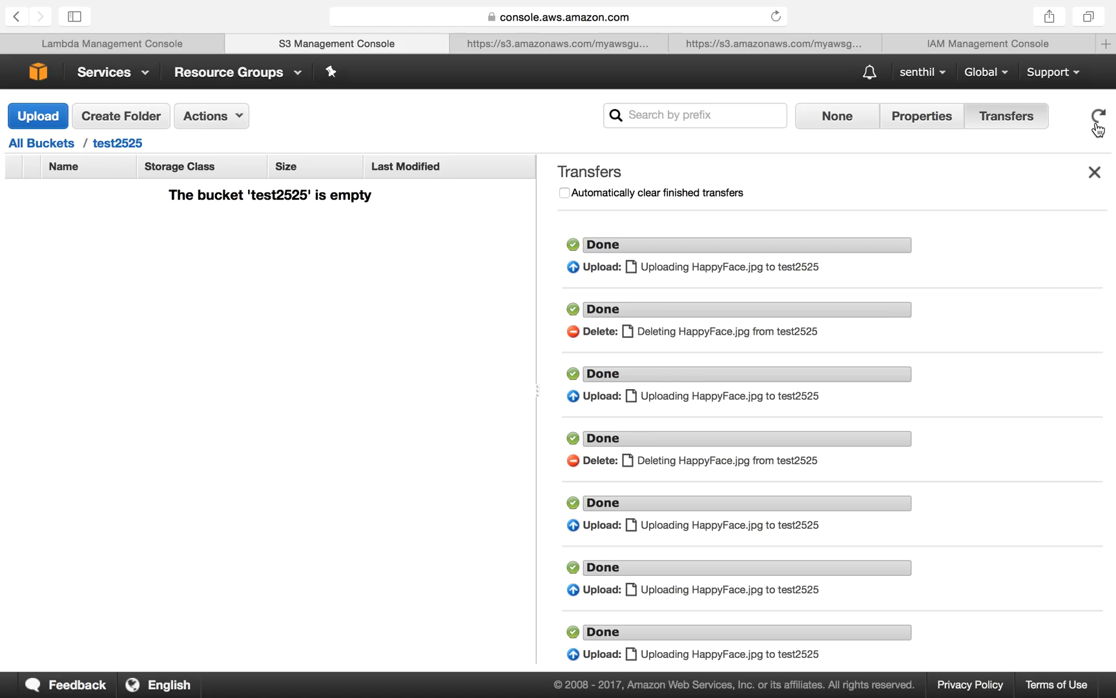
Step: Refresh the Invocations and Duration graphs and open the function's CloudWatch logs in a new tab
{"action": "left_click", "coordinate": [167, 43]}
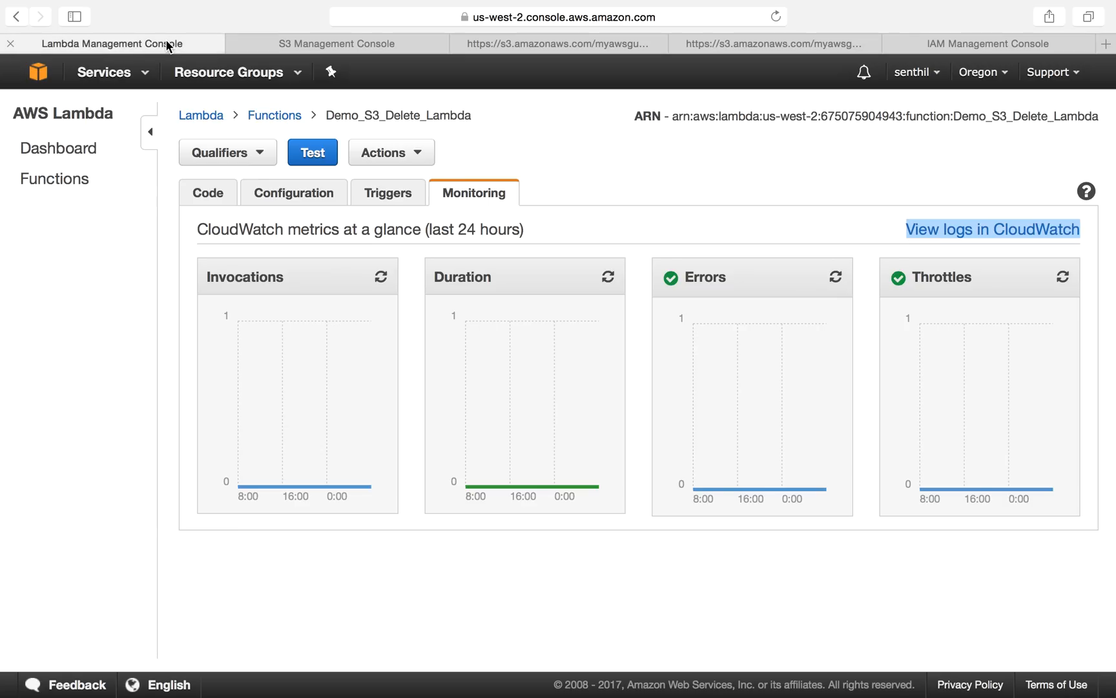
{"action": "left_click", "coordinate": [582, 186]}
{"action": "left_click", "coordinate": [380, 277]}
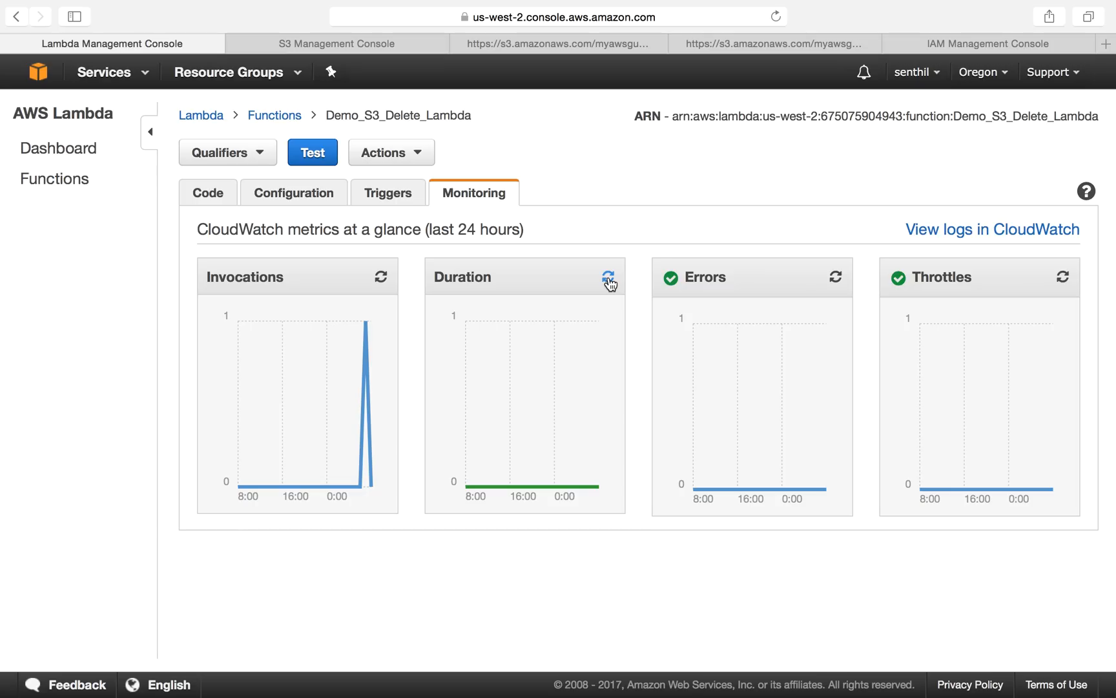
{"action": "left_click", "coordinate": [609, 278]}
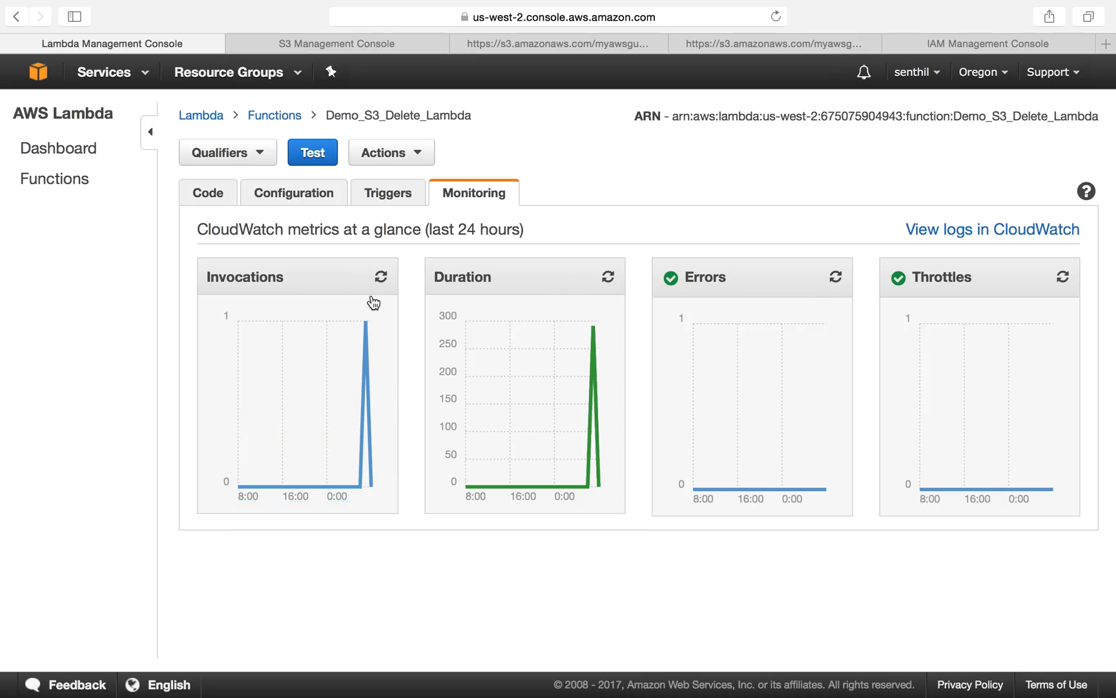
{"action": "left_click", "coordinate": [381, 277]}
{"action": "triple_click", "coordinate": [986, 232]}
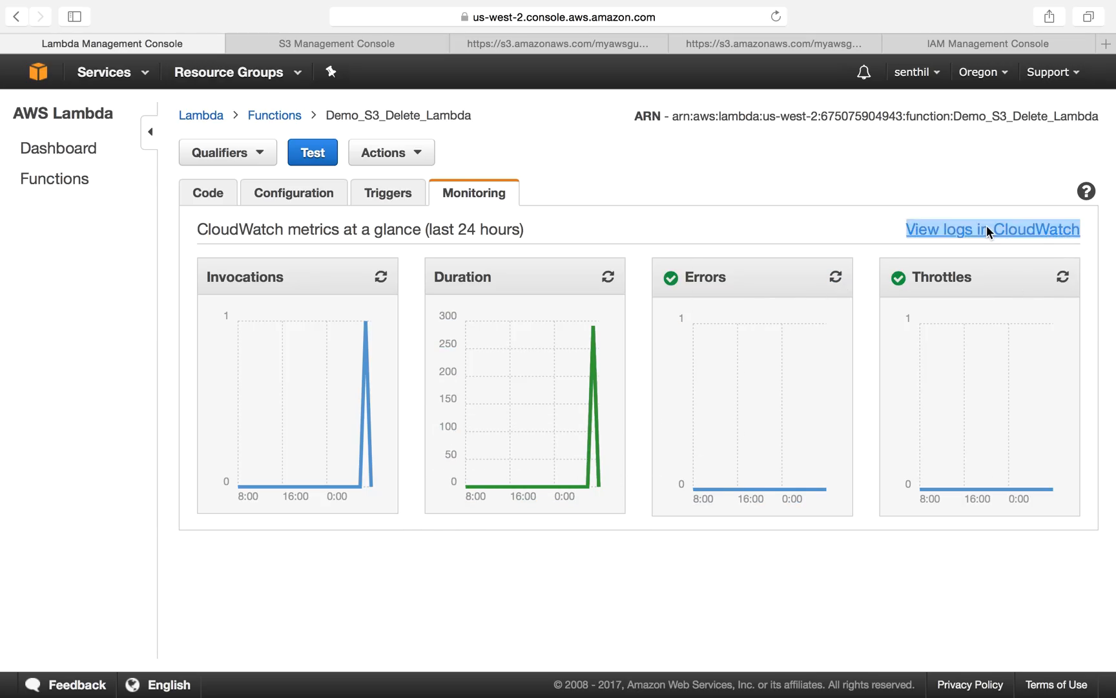
{"action": "right_click", "coordinate": [987, 228]}
{"action": "left_click", "coordinate": [864, 231]}
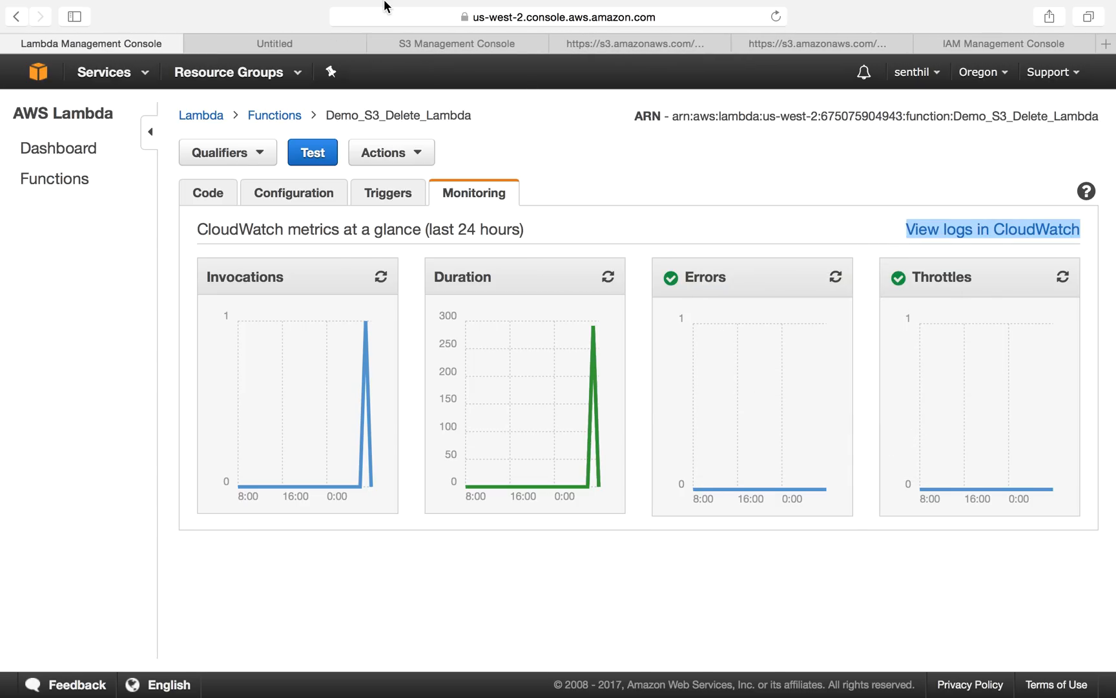
{"action": "left_click", "coordinate": [299, 62]}
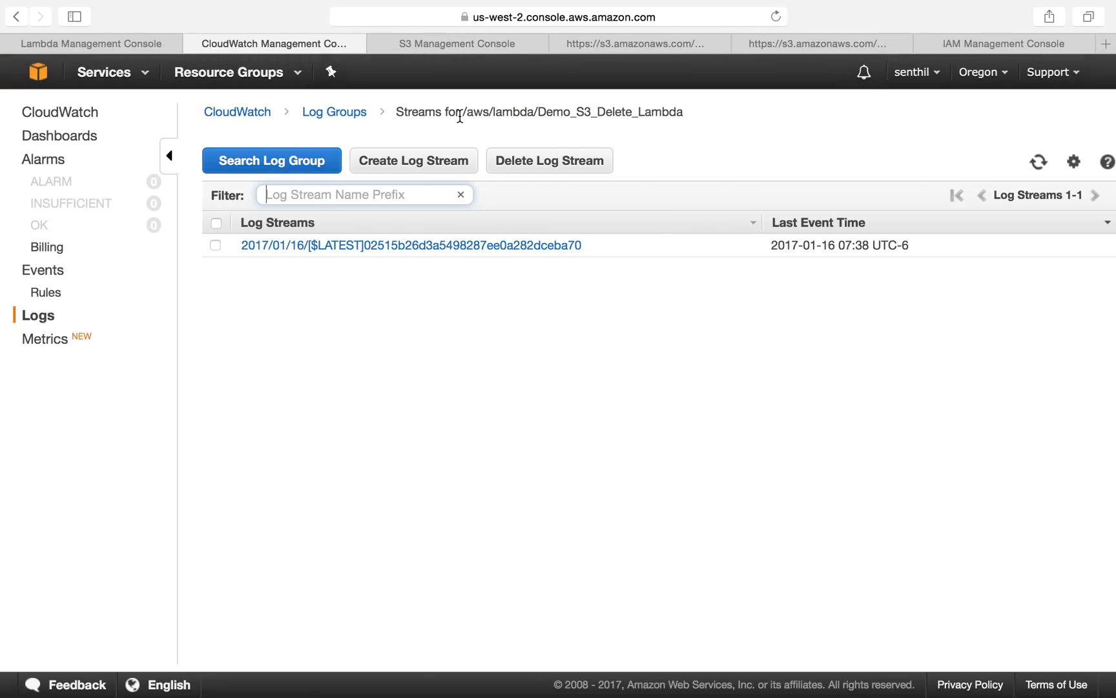
Step: Open the latest log stream of the /aws/lambda/Demo_S3_Delete_Lambda log group to read its events
{"action": "left_click_drag", "start_coordinate": [464, 112], "coordinate": [535, 111]}
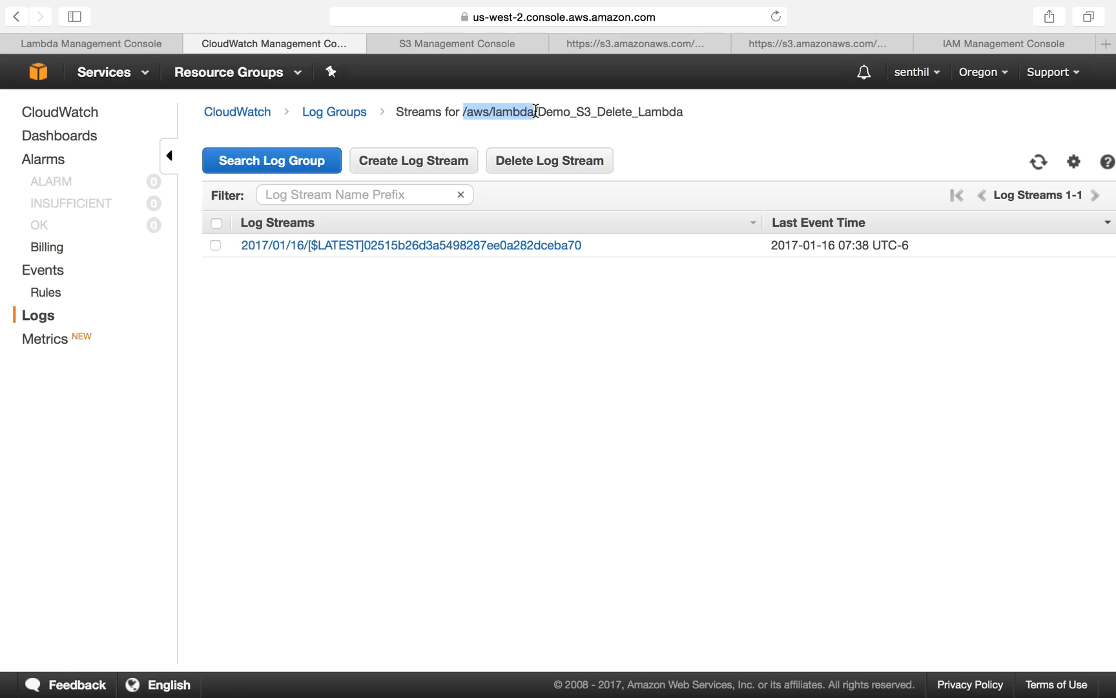
{"action": "left_click", "coordinate": [569, 137]}
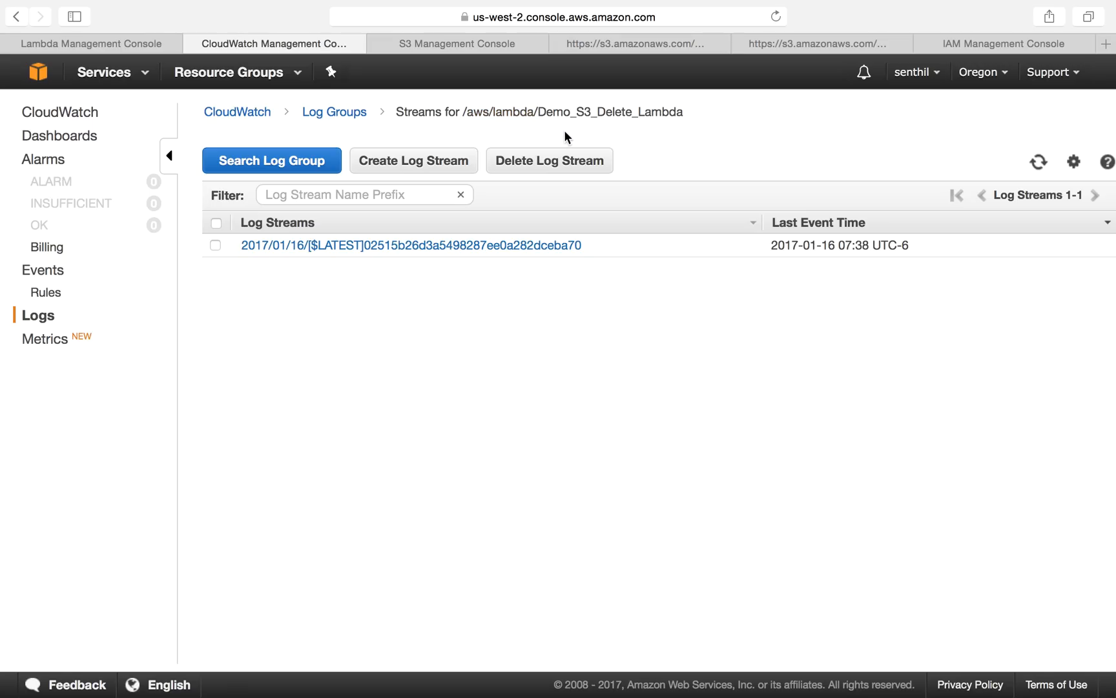
{"action": "left_click_drag", "start_coordinate": [538, 112], "coordinate": [693, 119]}
{"action": "left_click", "coordinate": [73, 34]}
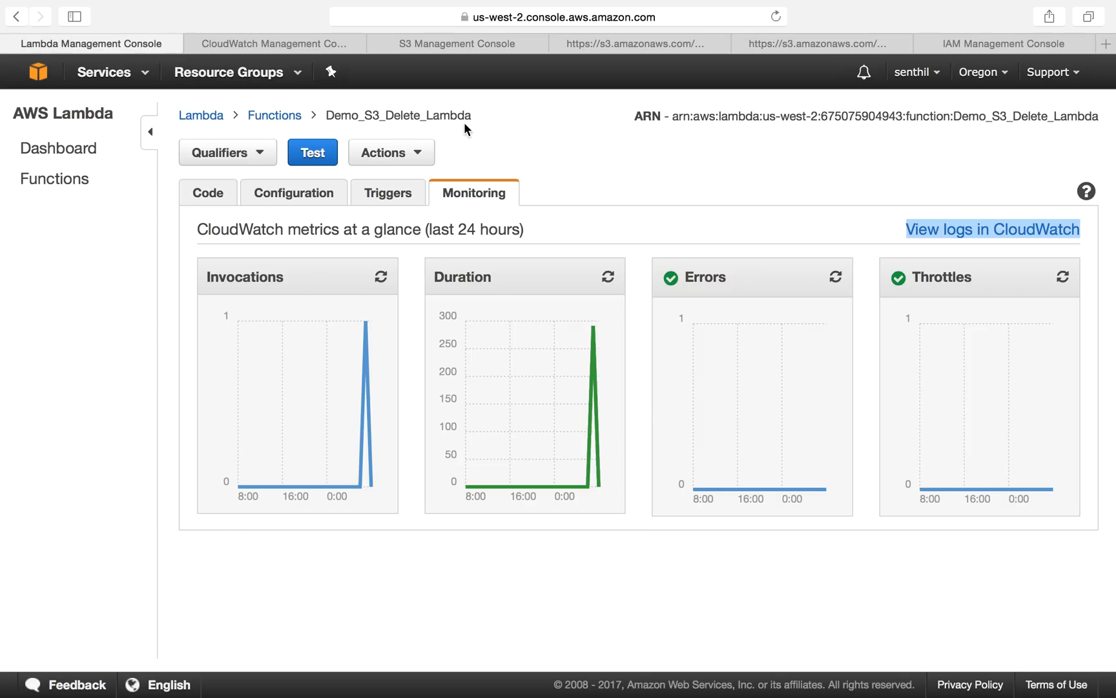
{"action": "left_click", "coordinate": [456, 46]}
{"action": "left_click", "coordinate": [299, 44]}
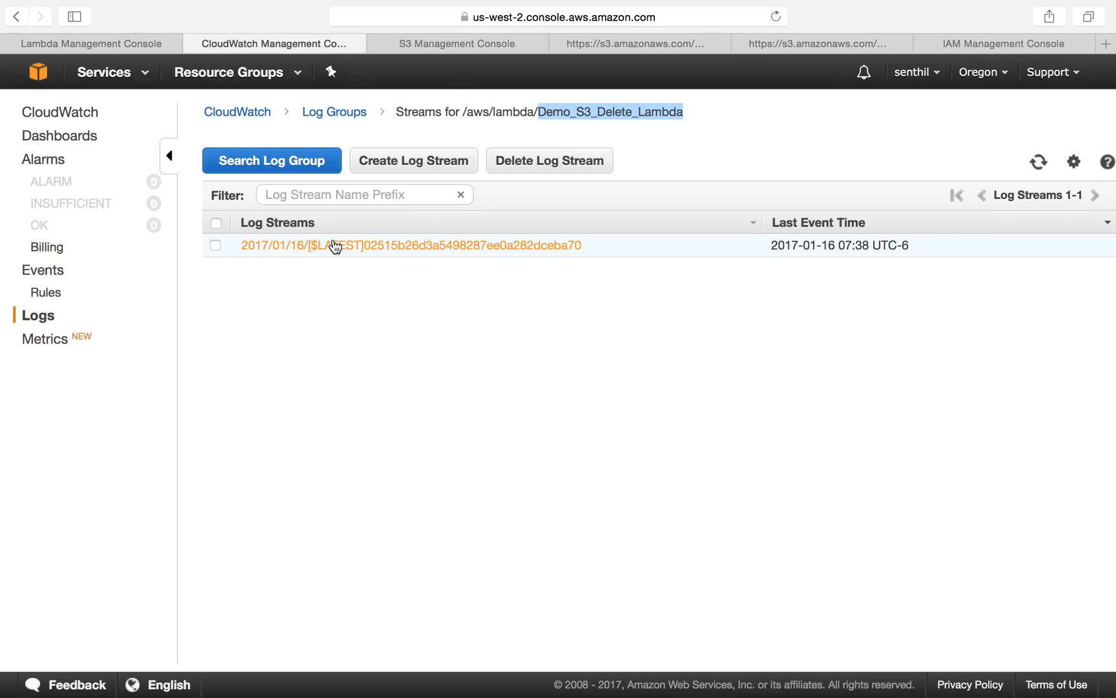
{"action": "left_click", "coordinate": [248, 247]}
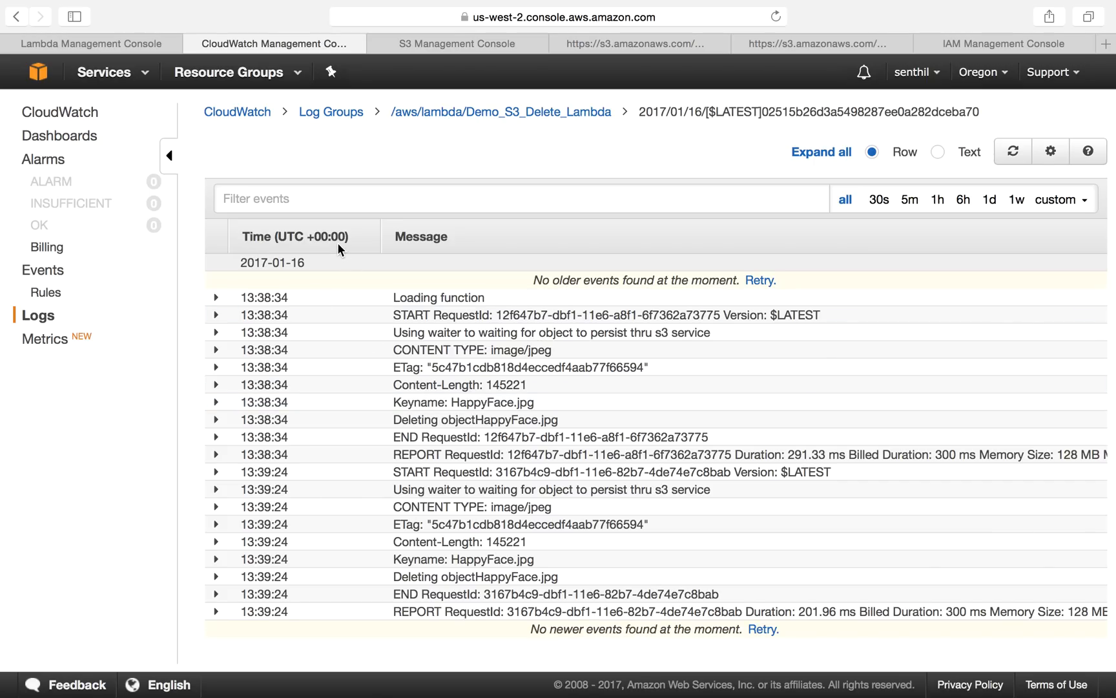
Step: Review the function's print statements in its inline code
{"action": "left_click", "coordinate": [97, 42]}
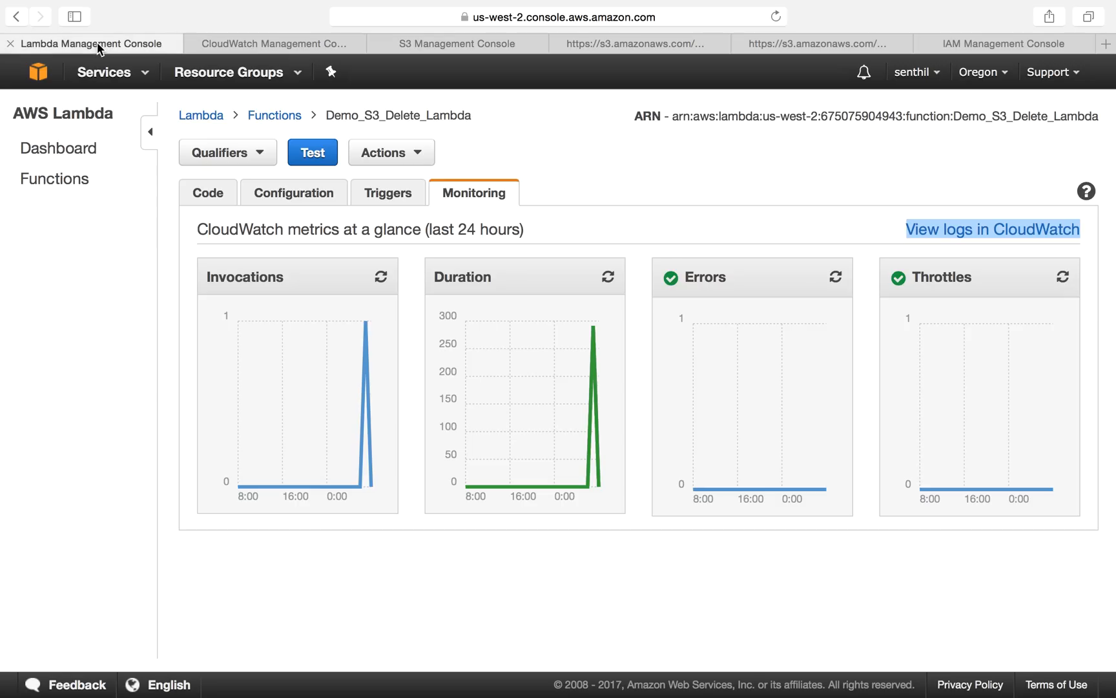
{"action": "left_click", "coordinate": [207, 192]}
{"action": "scroll", "coordinate": [366, 458], "scroll_direction": "down", "scroll_amount": 2}
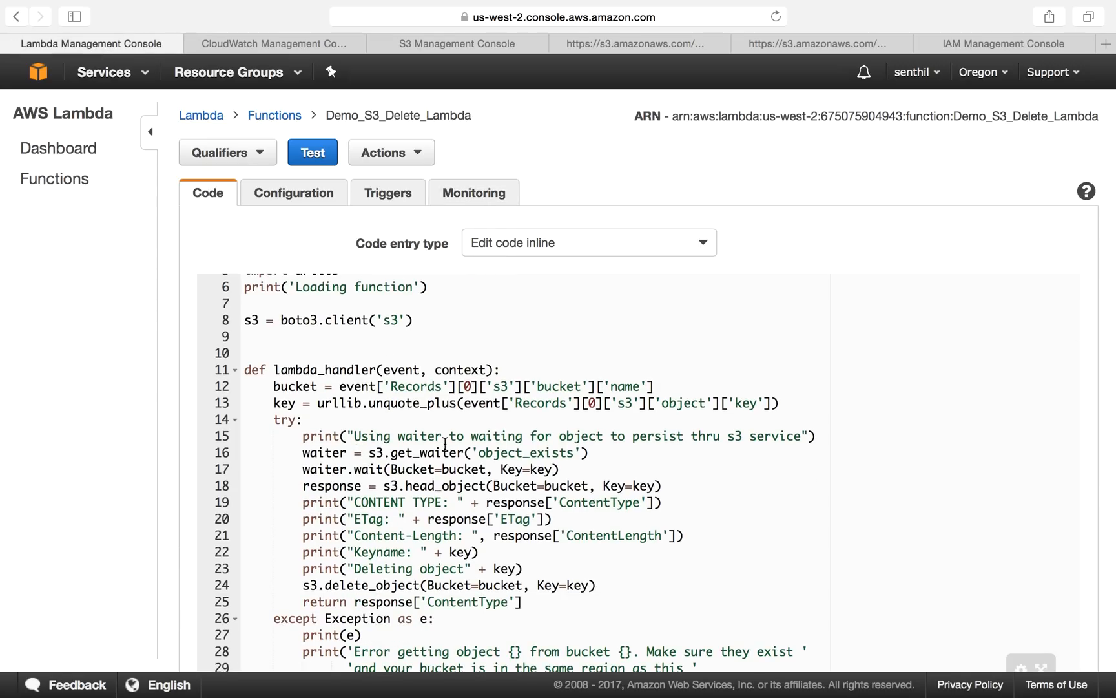
{"action": "left_click_drag", "start_coordinate": [378, 436], "coordinate": [706, 437]}
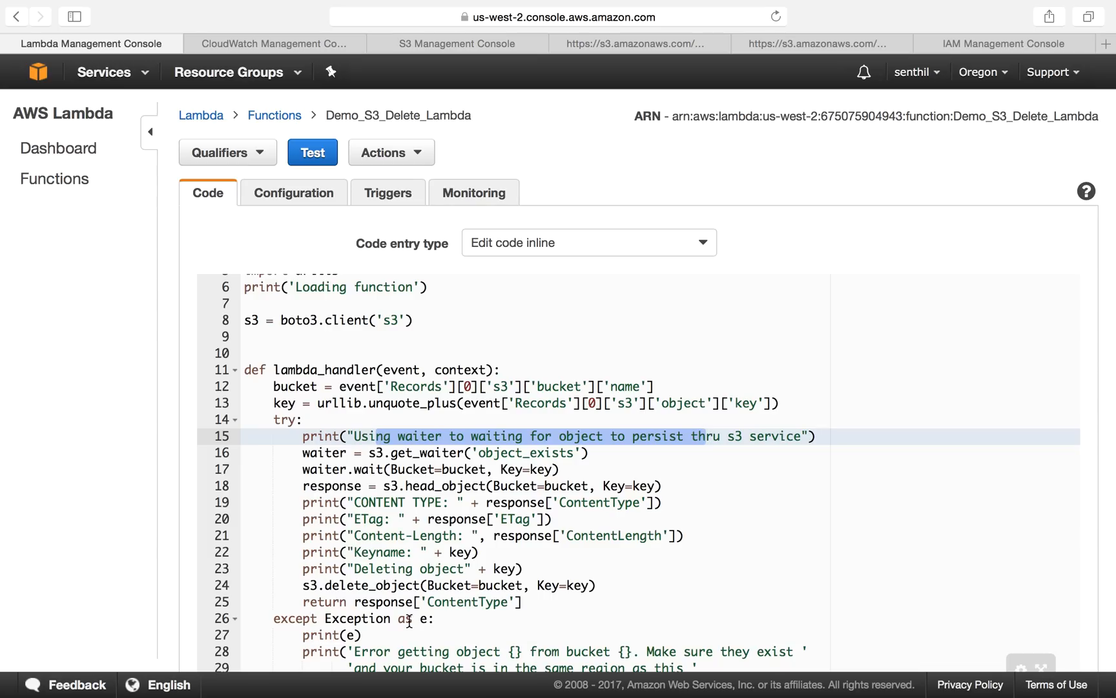
{"action": "scroll", "coordinate": [387, 575], "scroll_direction": "down", "scroll_amount": 2}
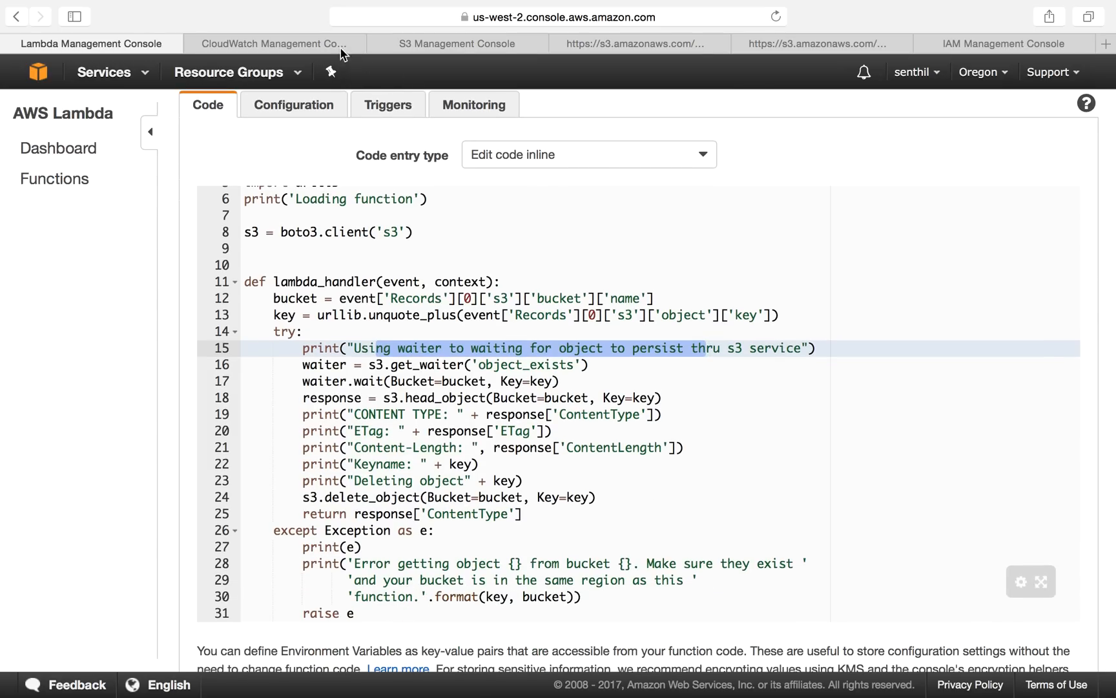
Step: Examine the logged messages of both HappyFace.jpg invocations in the log stream
{"action": "left_click", "coordinate": [324, 41]}
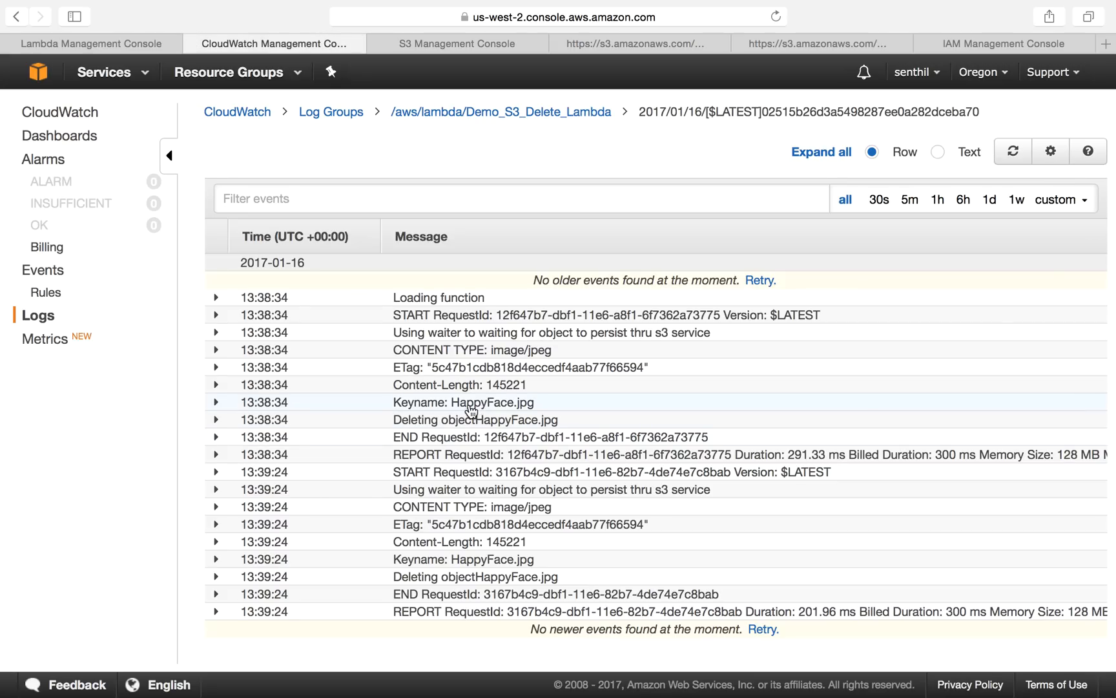
{"action": "left_click_drag", "start_coordinate": [390, 397], "coordinate": [514, 401]}
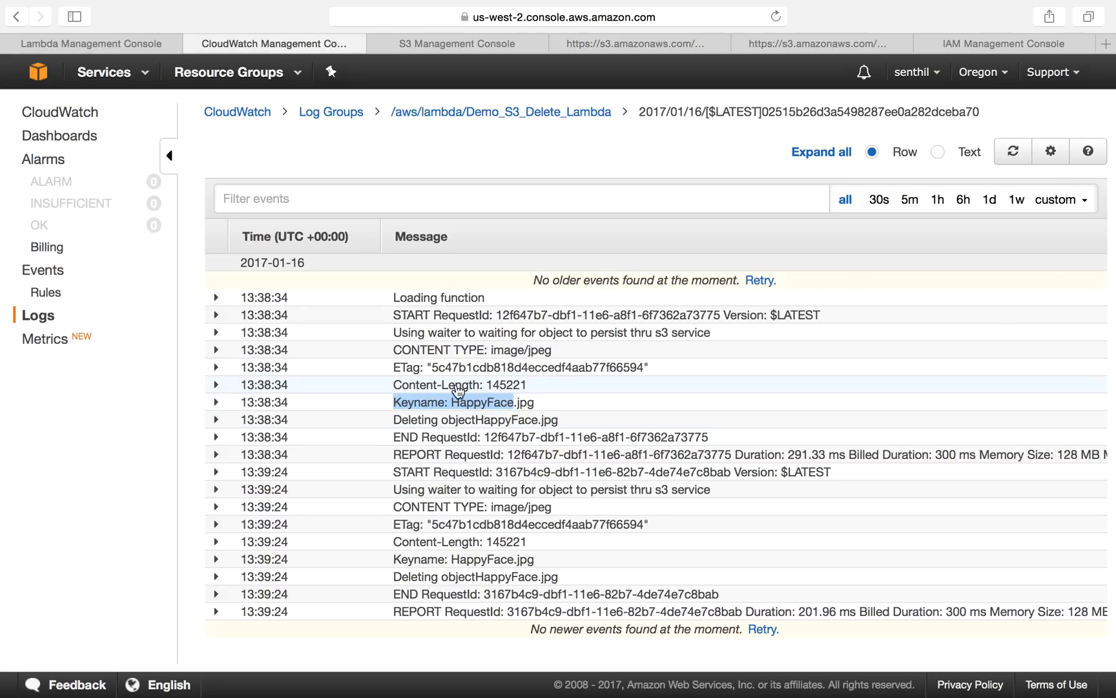
{"action": "left_click_drag", "start_coordinate": [396, 332], "coordinate": [711, 332]}
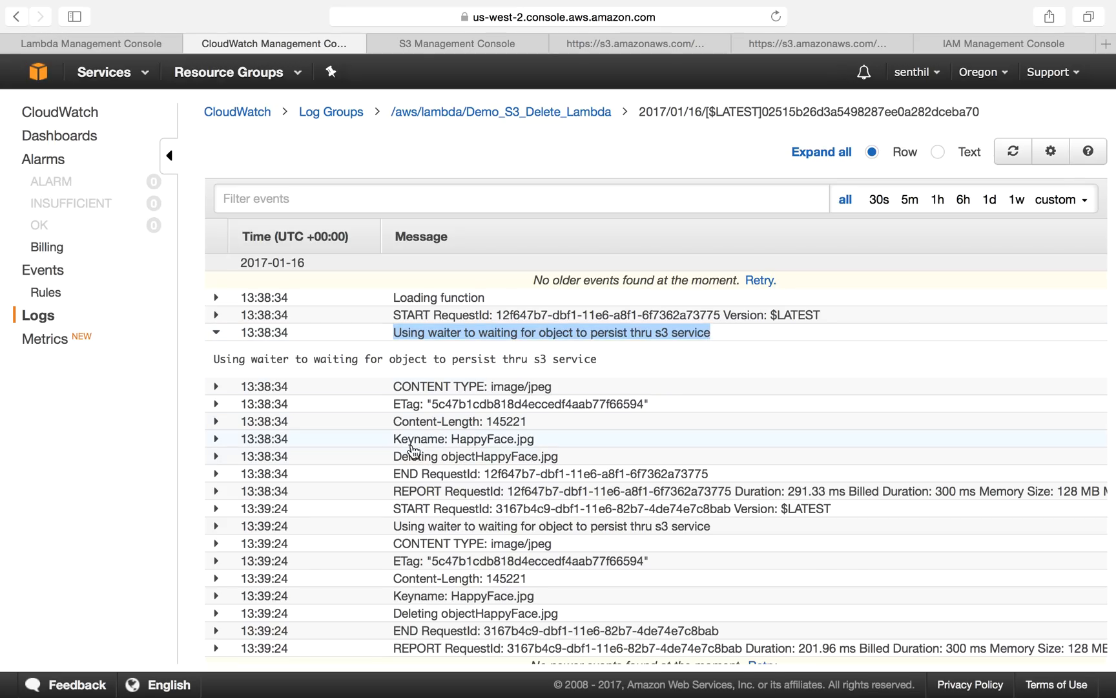
{"action": "left_click_drag", "start_coordinate": [392, 439], "coordinate": [541, 440]}
{"action": "left_click_drag", "start_coordinate": [392, 456], "coordinate": [572, 462]}
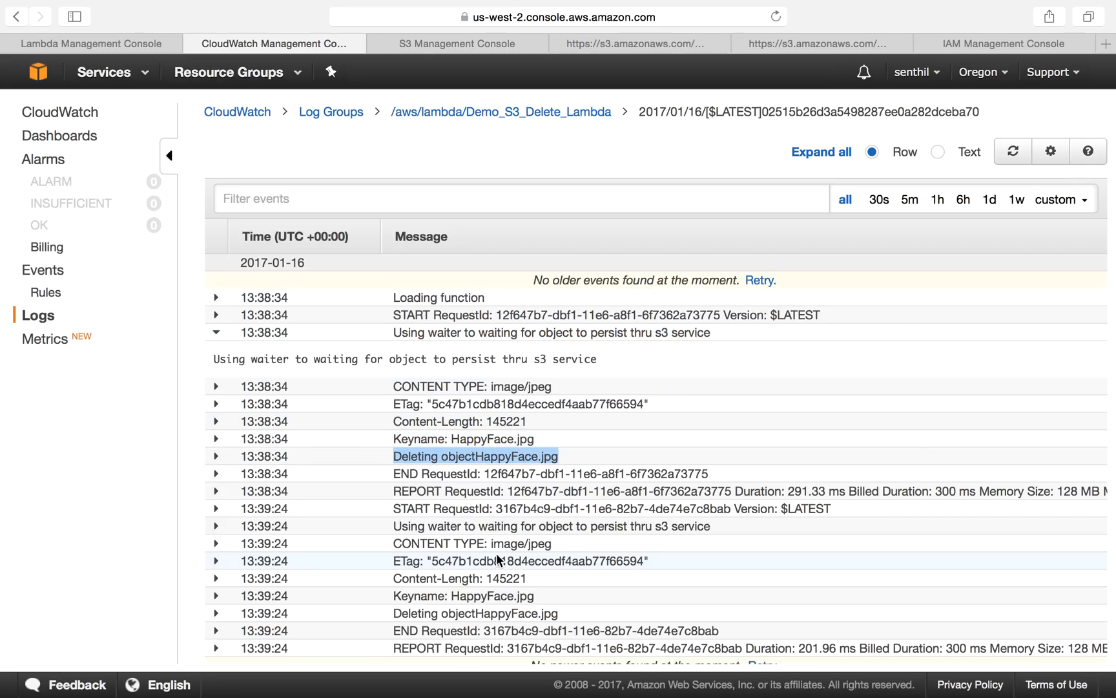
{"action": "scroll", "coordinate": [501, 563], "scroll_direction": "down", "scroll_amount": 1}
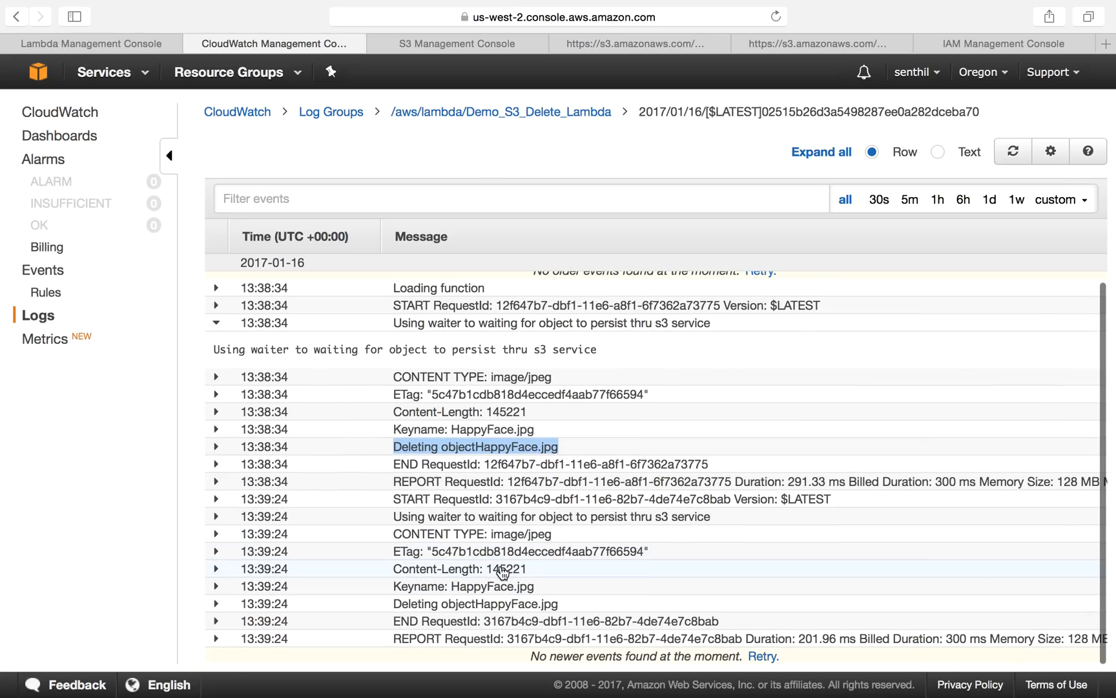
{"action": "left_click_drag", "start_coordinate": [392, 604], "coordinate": [572, 610]}
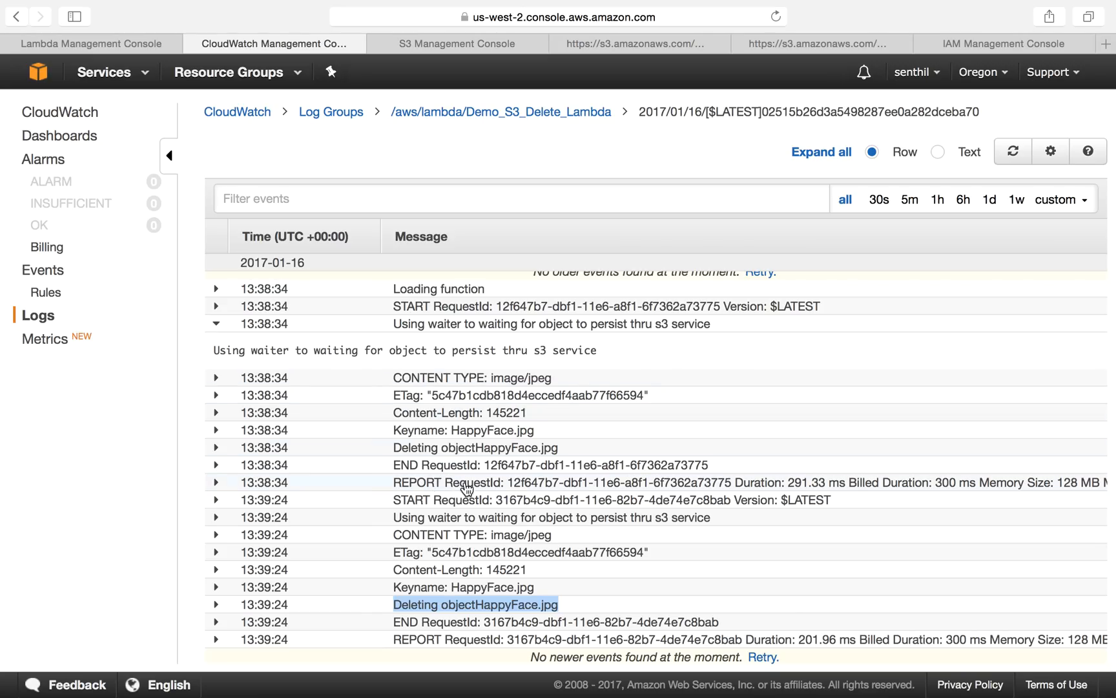
{"action": "scroll", "coordinate": [474, 546], "scroll_direction": "down", "scroll_amount": 1}
{"action": "scroll", "coordinate": [473, 546], "scroll_direction": "up", "scroll_amount": 1}
Step: Compare the function's inline print statements with the messages in the log stream
{"action": "left_click", "coordinate": [130, 40]}
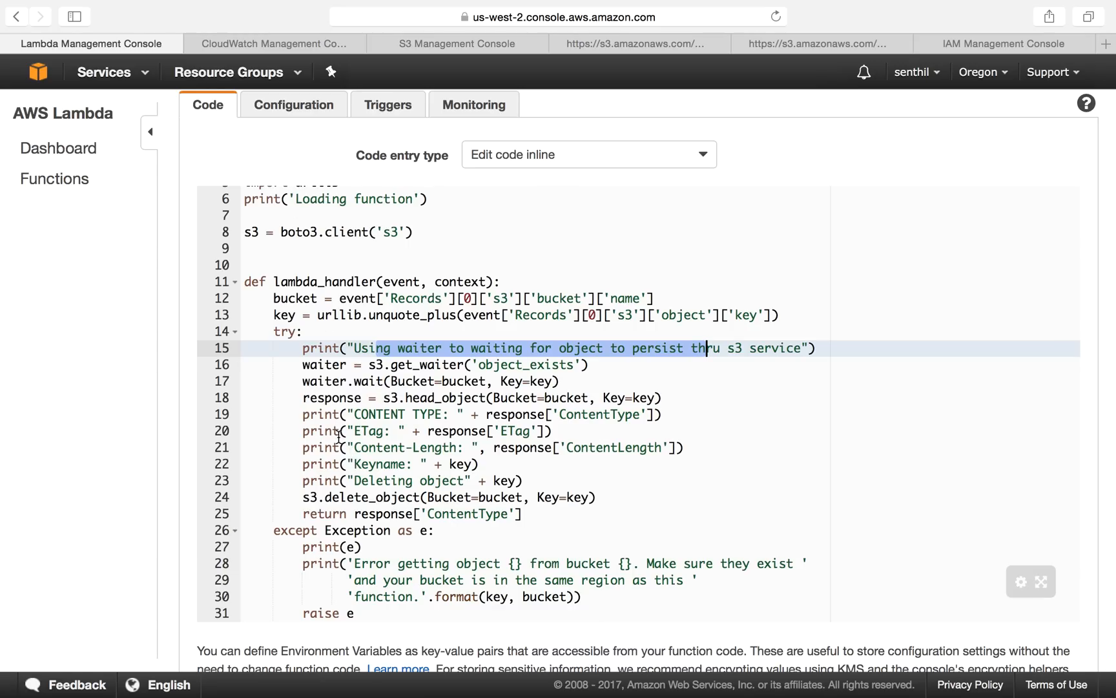
{"action": "left_click", "coordinate": [272, 47]}
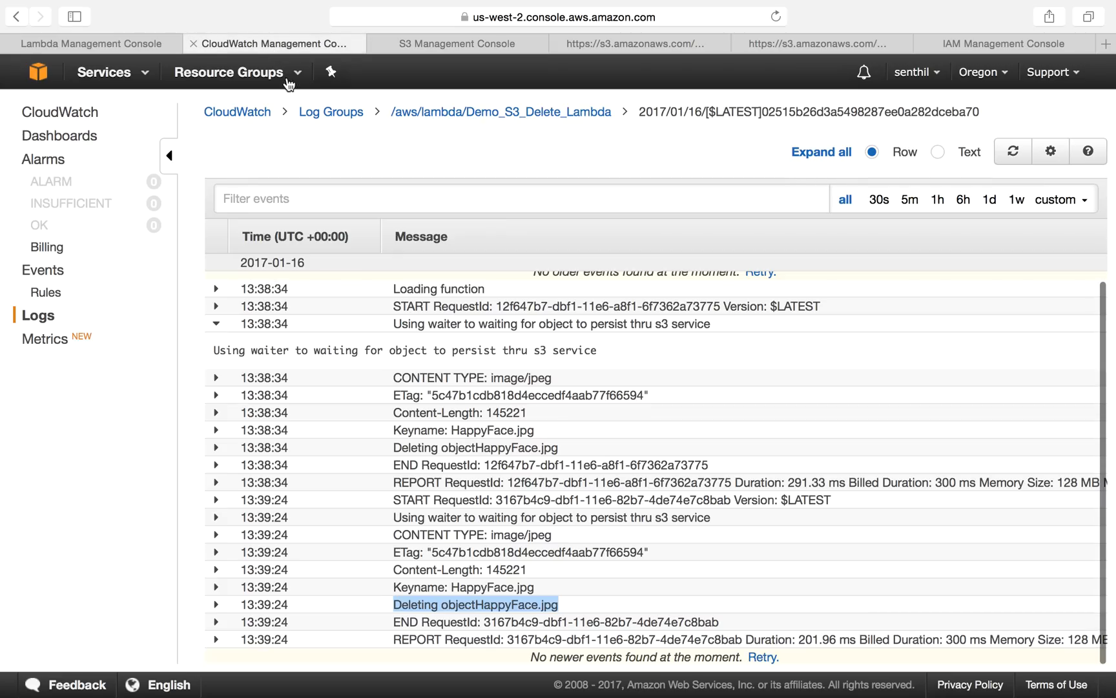
{"action": "scroll", "coordinate": [449, 540], "scroll_direction": "down", "scroll_amount": 1}
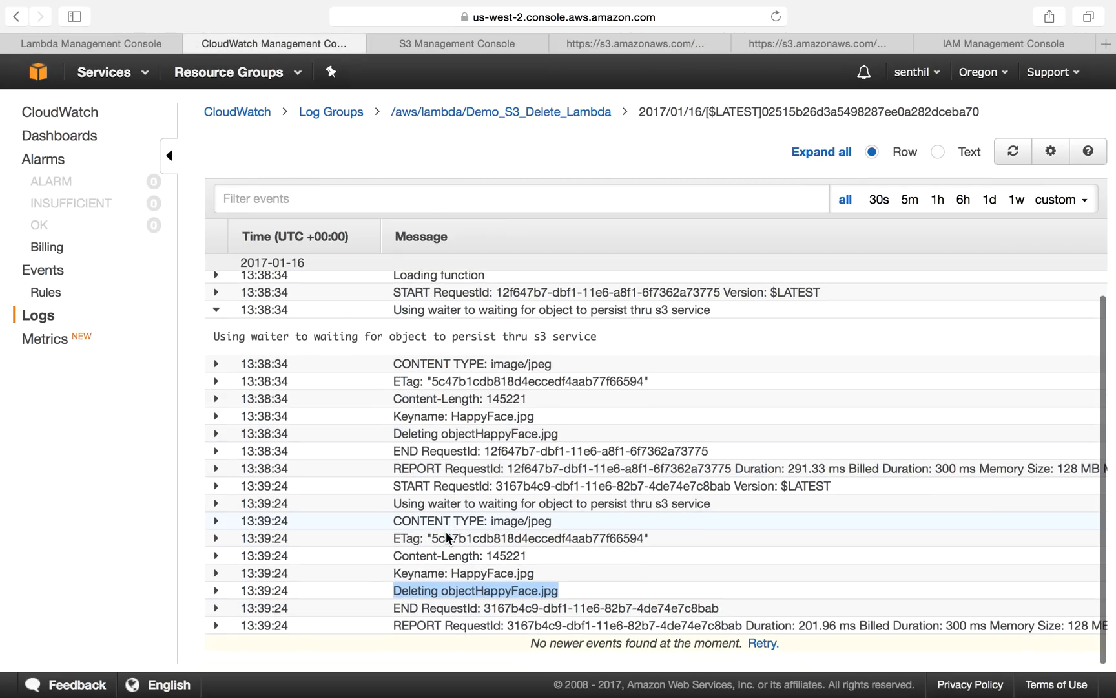
{"action": "scroll", "coordinate": [449, 539], "scroll_direction": "up", "scroll_amount": 1}
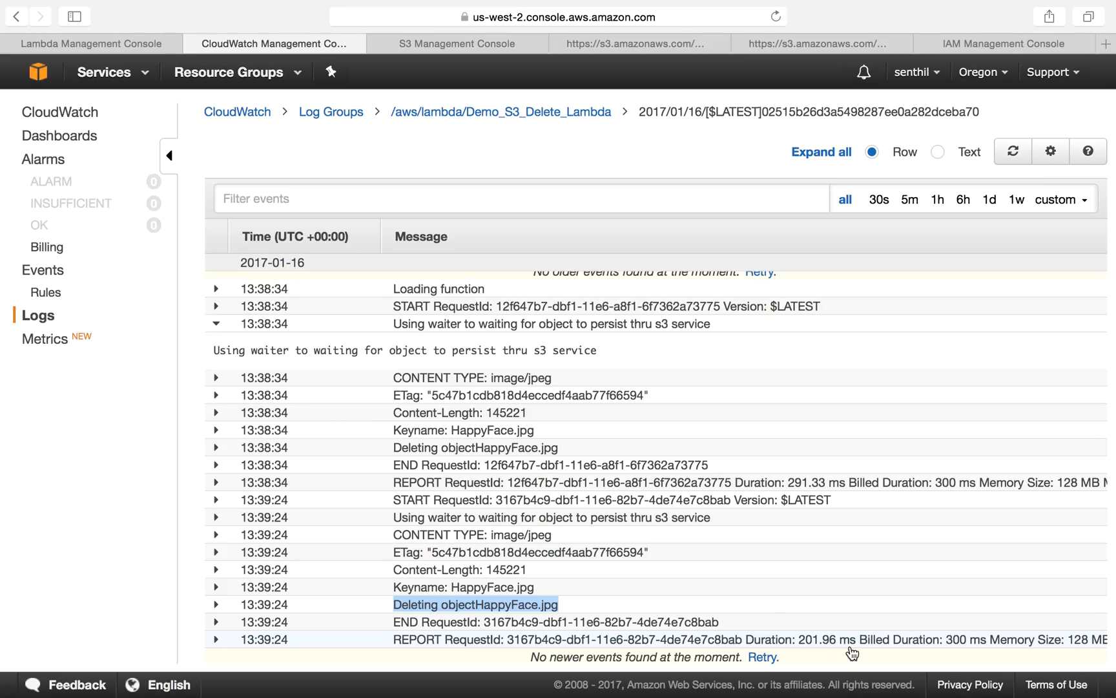
{"action": "left_click", "coordinate": [120, 40]}
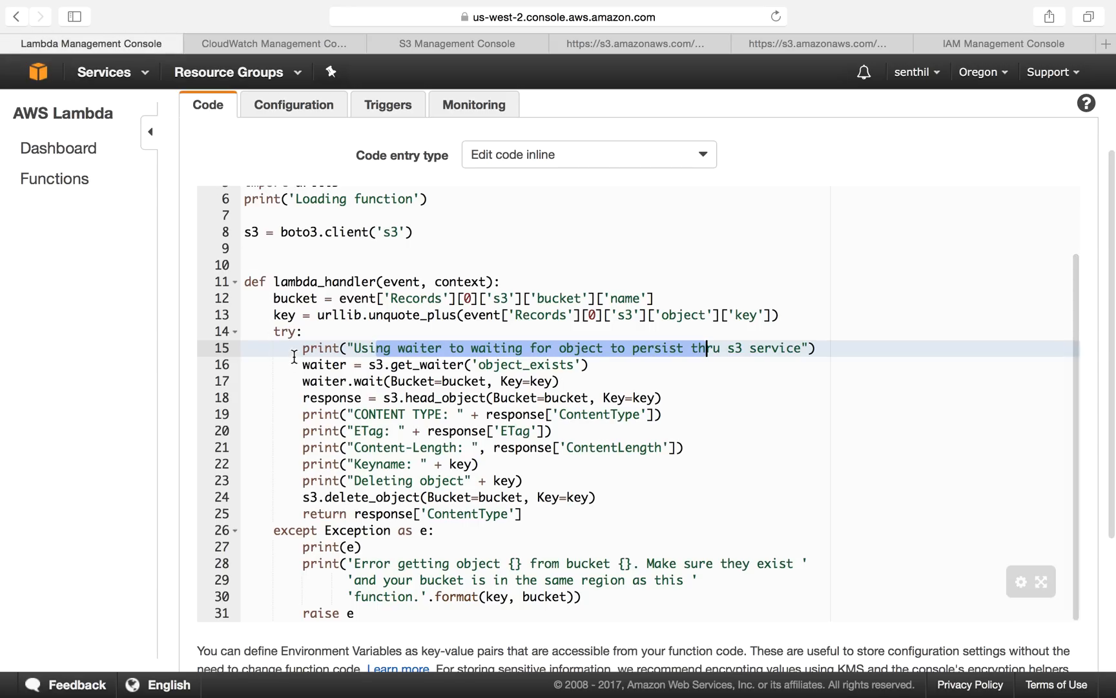
{"action": "left_click", "coordinate": [224, 39]}
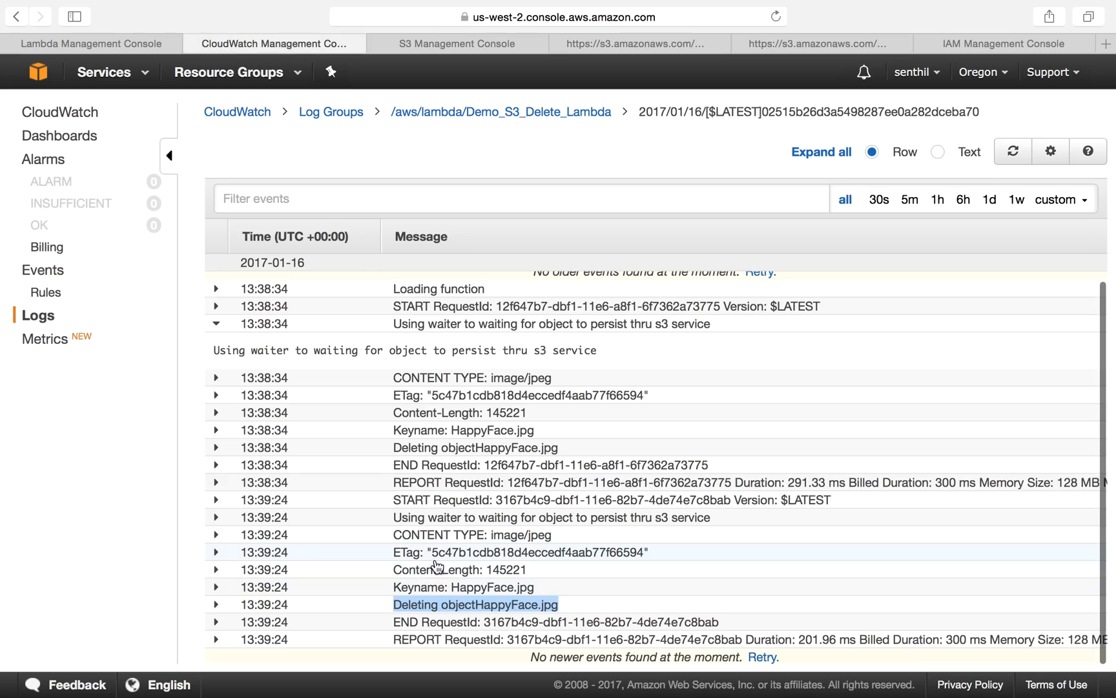
{"action": "left_click", "coordinate": [93, 40]}
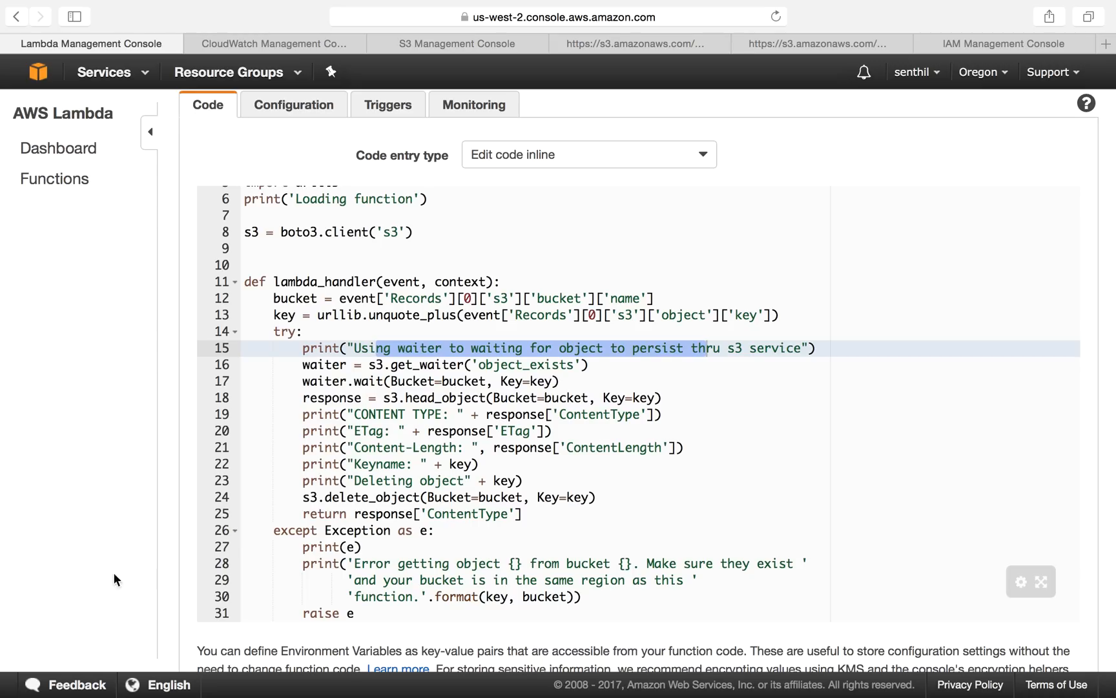
Step: Start creating a new Lambda function from the Blank Function blueprint
{"action": "left_click", "coordinate": [55, 149]}
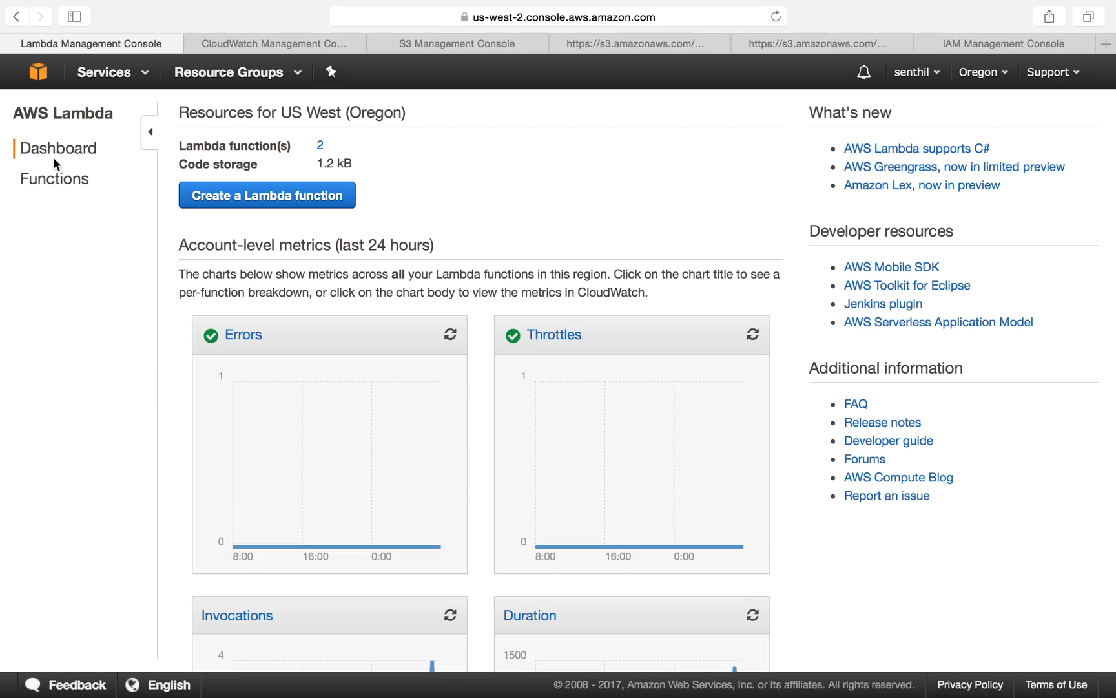
{"action": "left_click", "coordinate": [51, 178]}
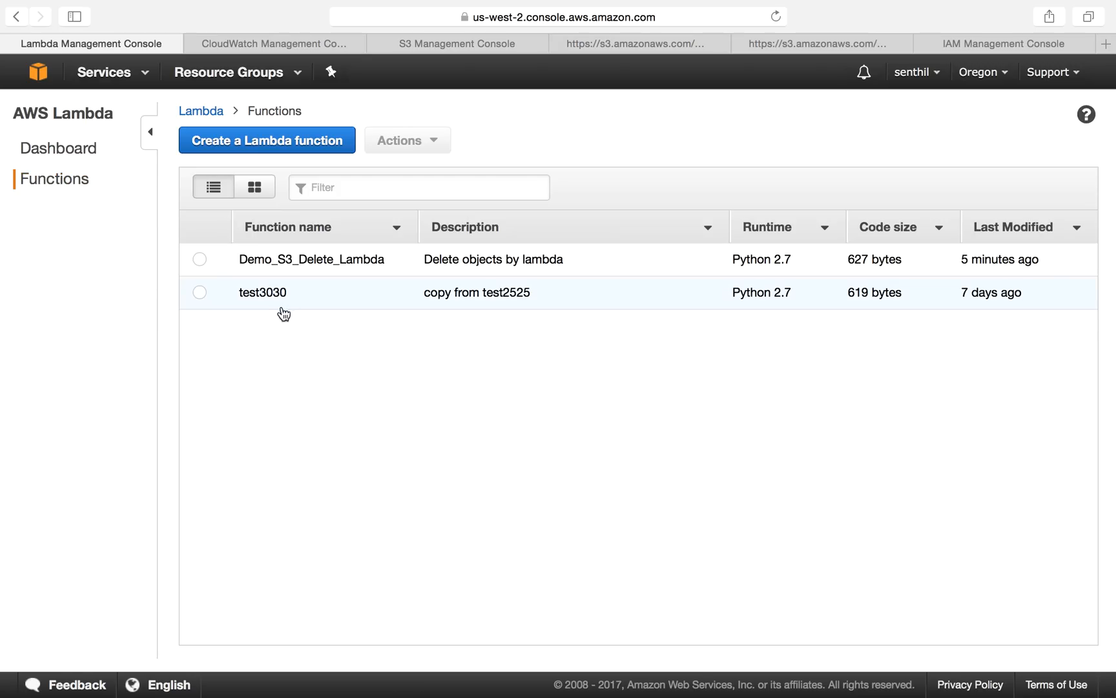
{"action": "left_click", "coordinate": [252, 147]}
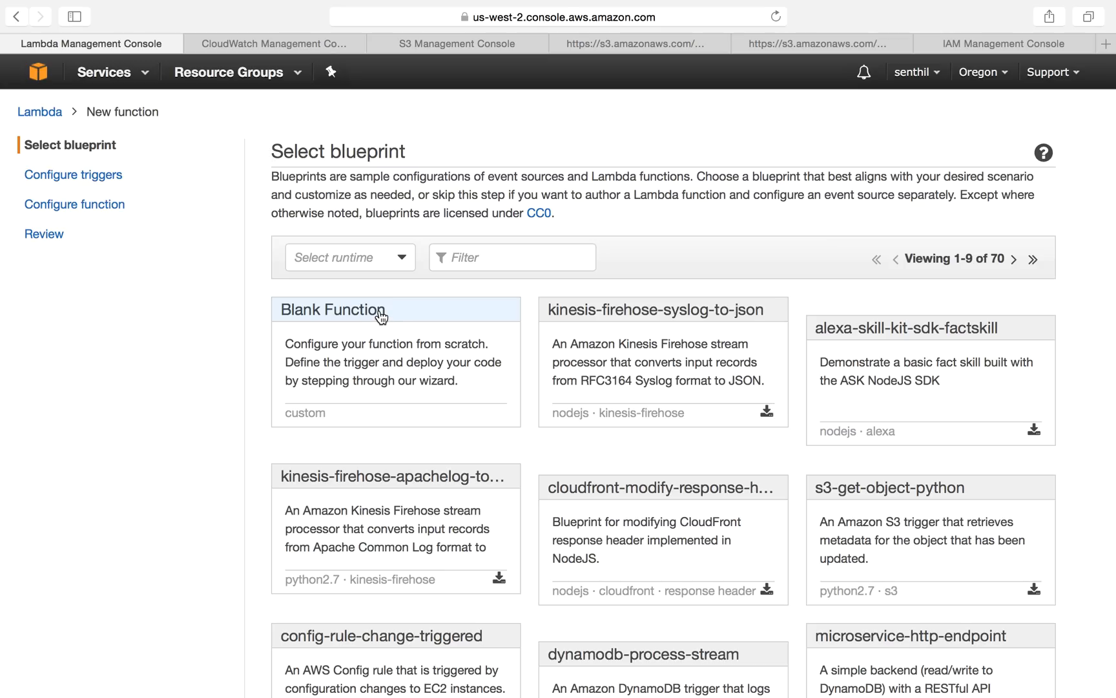
{"action": "left_click", "coordinate": [378, 309]}
Step: Add an enabled S3 trigger on bucket test2525 for Object Created (All) events with suffix jpg
{"action": "left_click", "coordinate": [581, 258]}
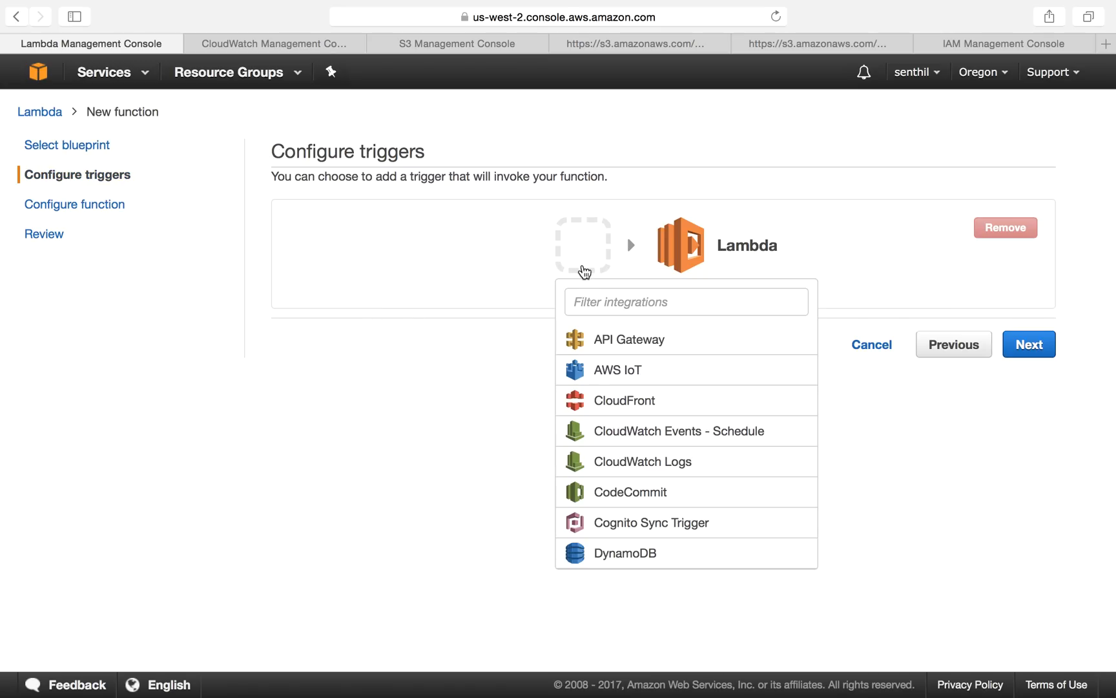
{"action": "scroll", "coordinate": [651, 506], "scroll_direction": "down", "scroll_amount": 3}
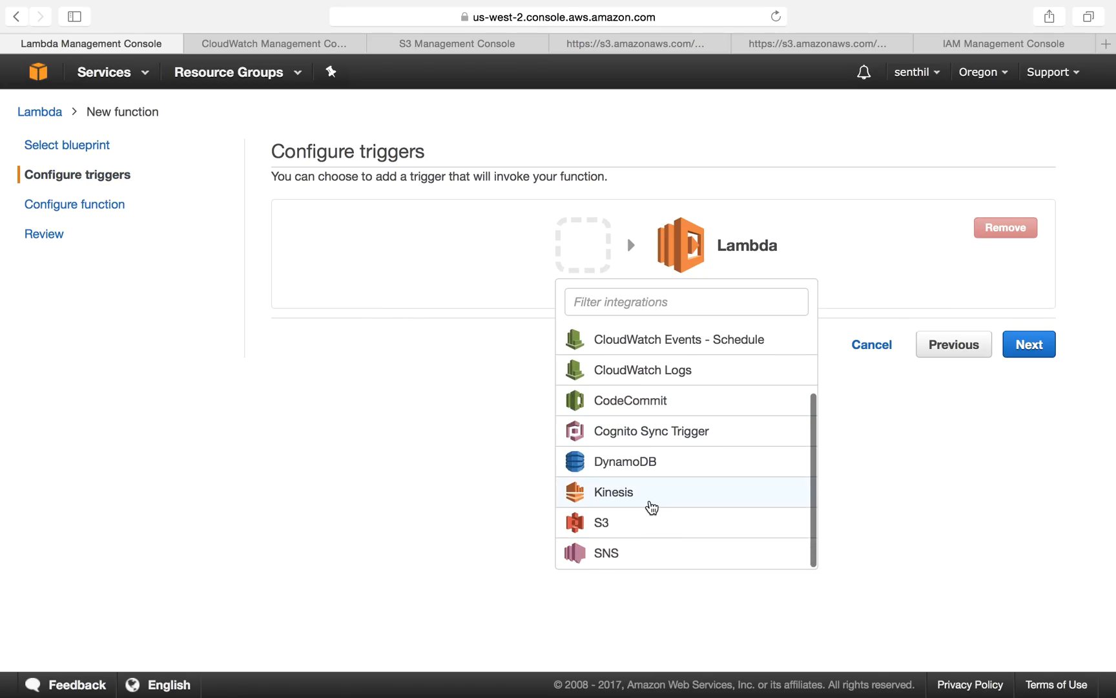
{"action": "left_click", "coordinate": [620, 526]}
{"action": "left_click", "coordinate": [649, 317]}
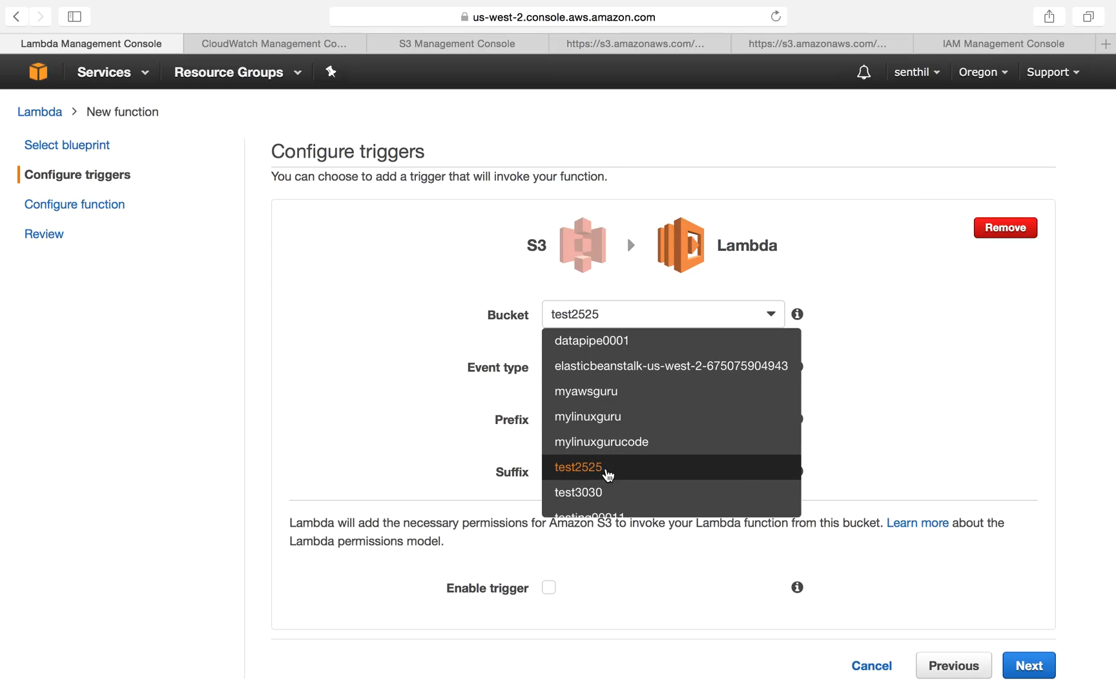
{"action": "left_click", "coordinate": [610, 468]}
{"action": "left_click", "coordinate": [637, 372]}
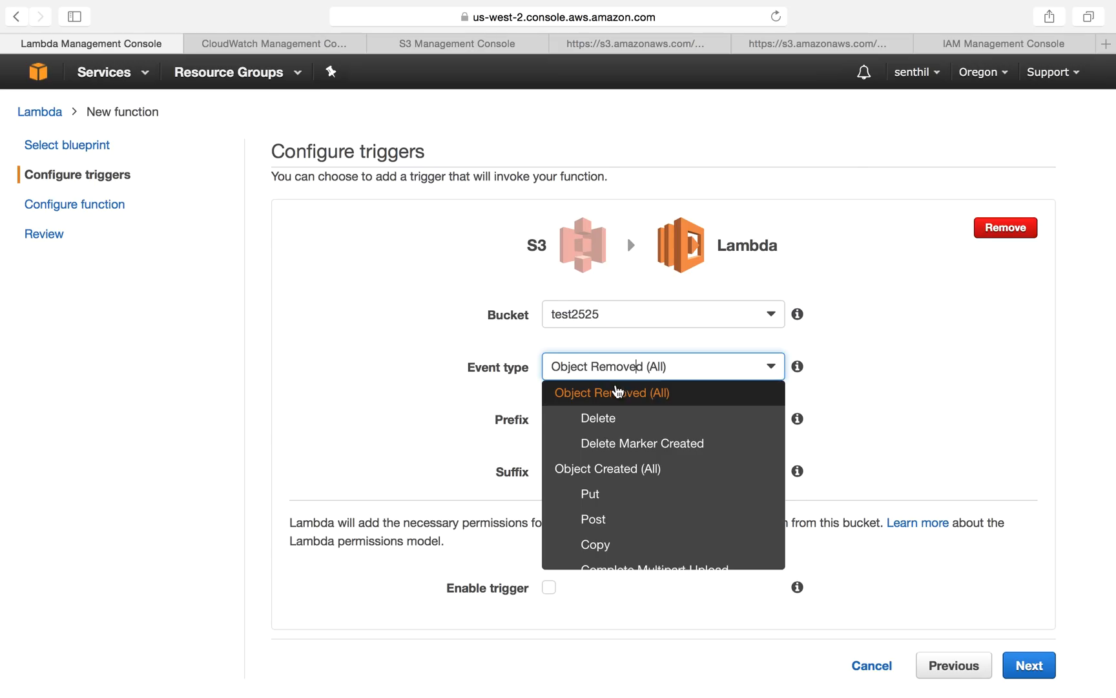
{"action": "left_click", "coordinate": [618, 470]}
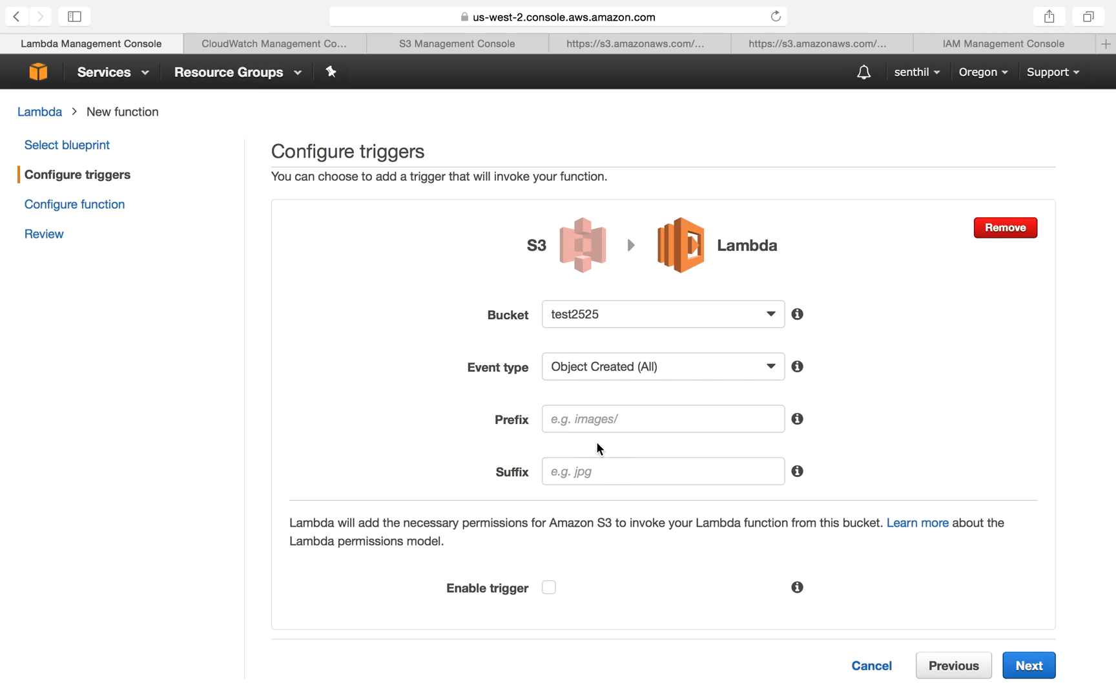
{"action": "left_click", "coordinate": [602, 473]}
{"action": "type", "text": "jpg"}
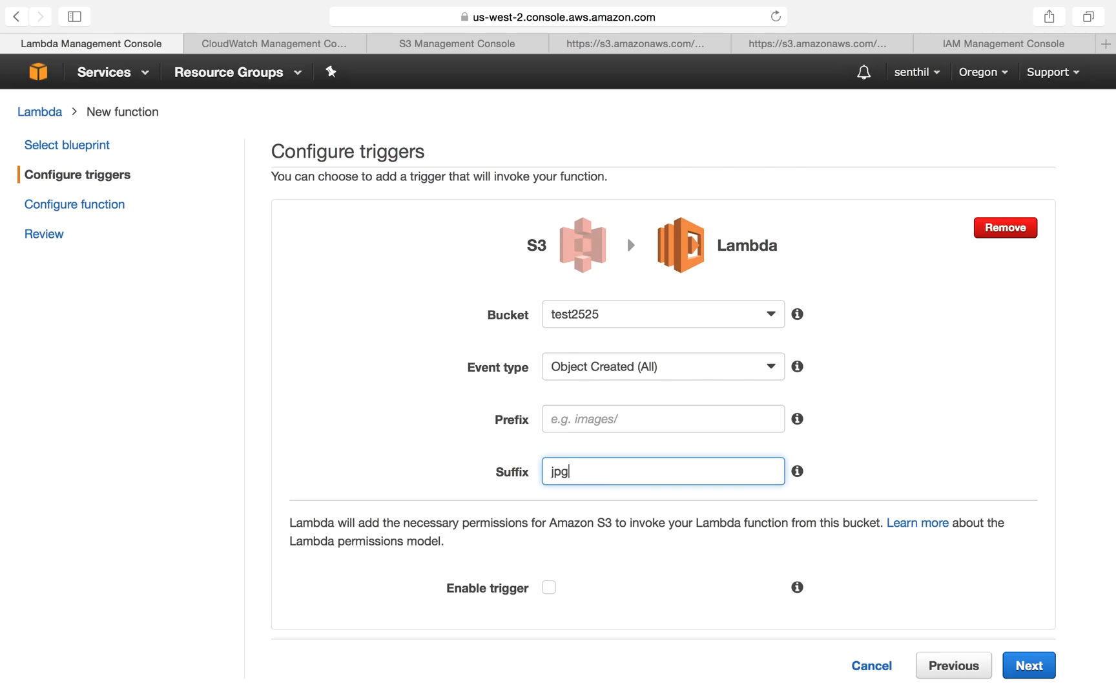
{"action": "left_click", "coordinate": [550, 589]}
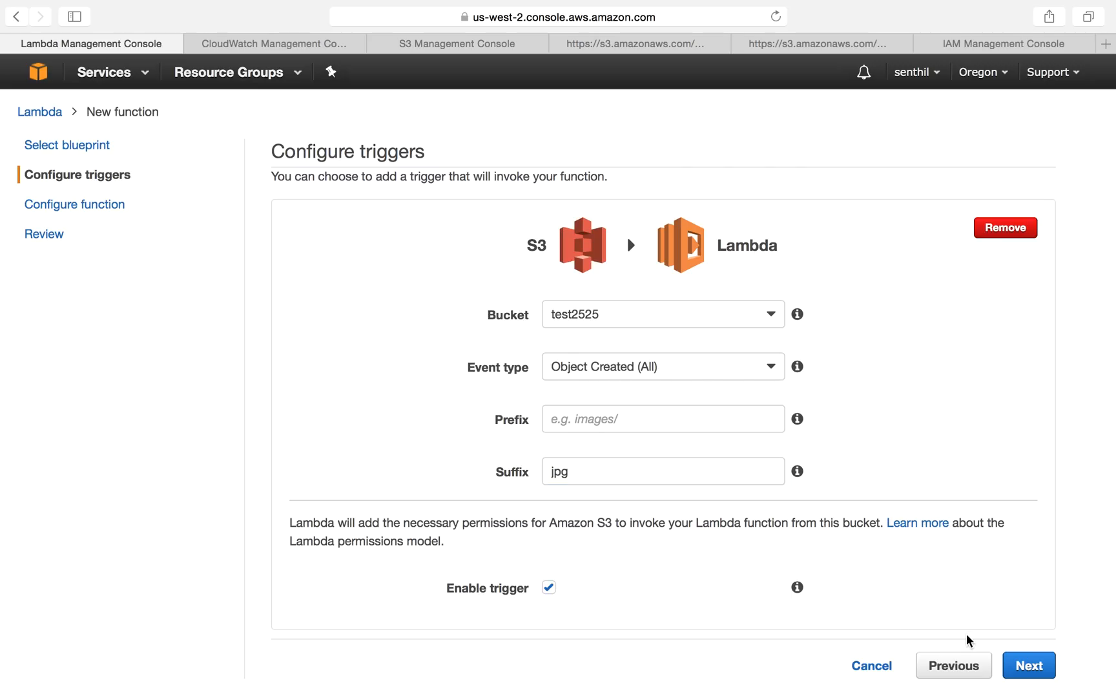
{"action": "left_click", "coordinate": [1029, 665]}
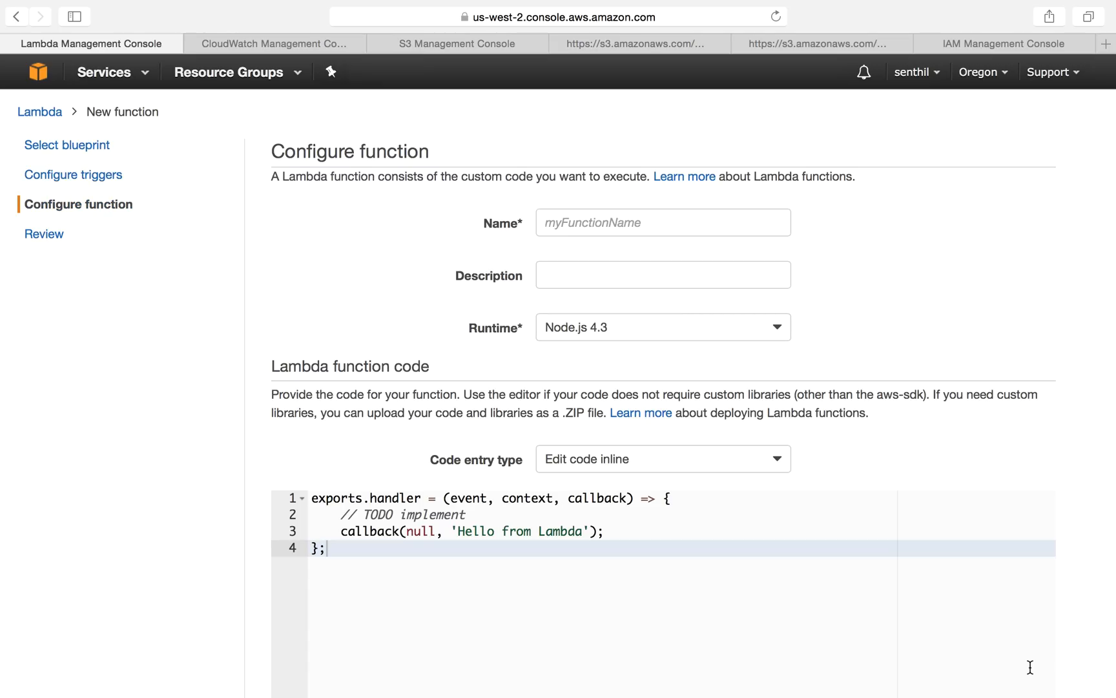
Step: Name the function CopyObjec2Test3030 and set its runtime to Python 2.7
{"action": "left_click", "coordinate": [595, 220]}
{"action": "type", "text": "Copy"}
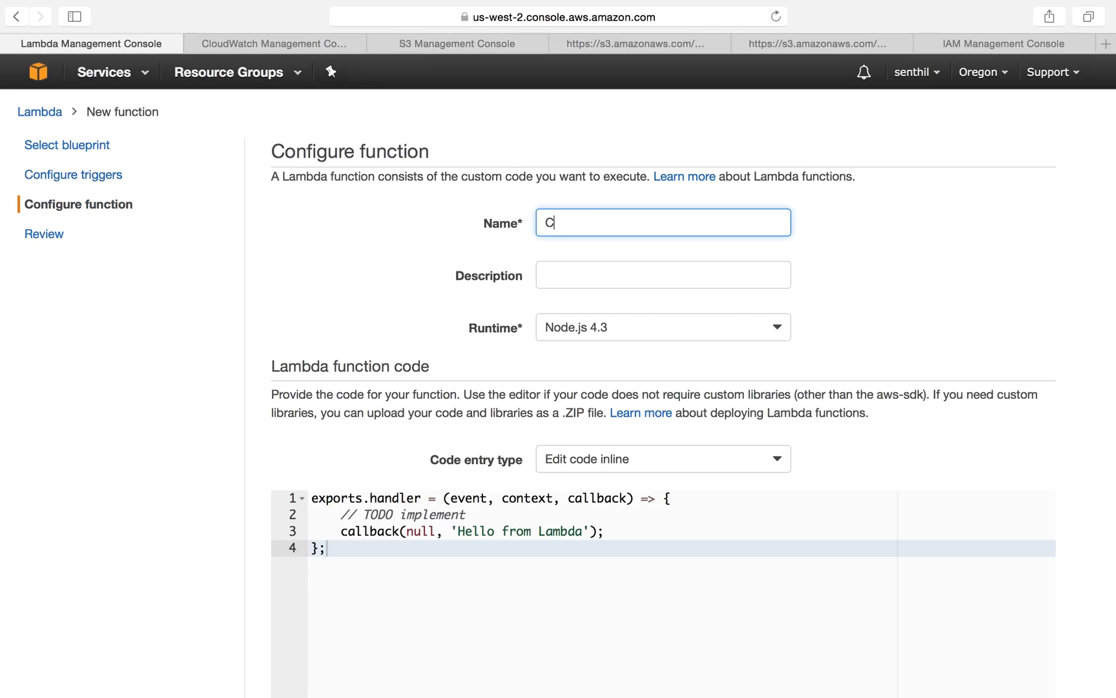
{"action": "key", "text": "BackSpace"}
{"action": "type", "text": "Ob"}
{"action": "type", "text": "jectbetwe"}
{"action": "key", "text": "BackSpace"}
{"action": "key", "text": "BackSpace"}
{"action": "key", "text": "BackSpace"}
{"action": "type", "text": "3030"}
{"action": "left_click", "coordinate": [595, 263]}
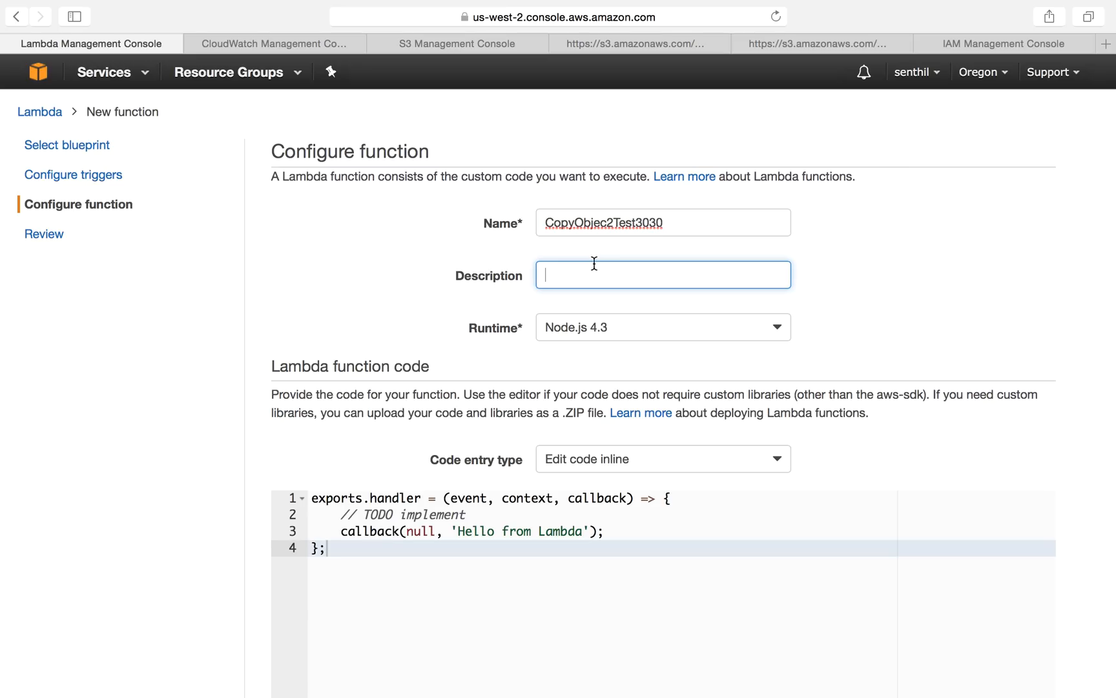
{"action": "left_click", "coordinate": [609, 327]}
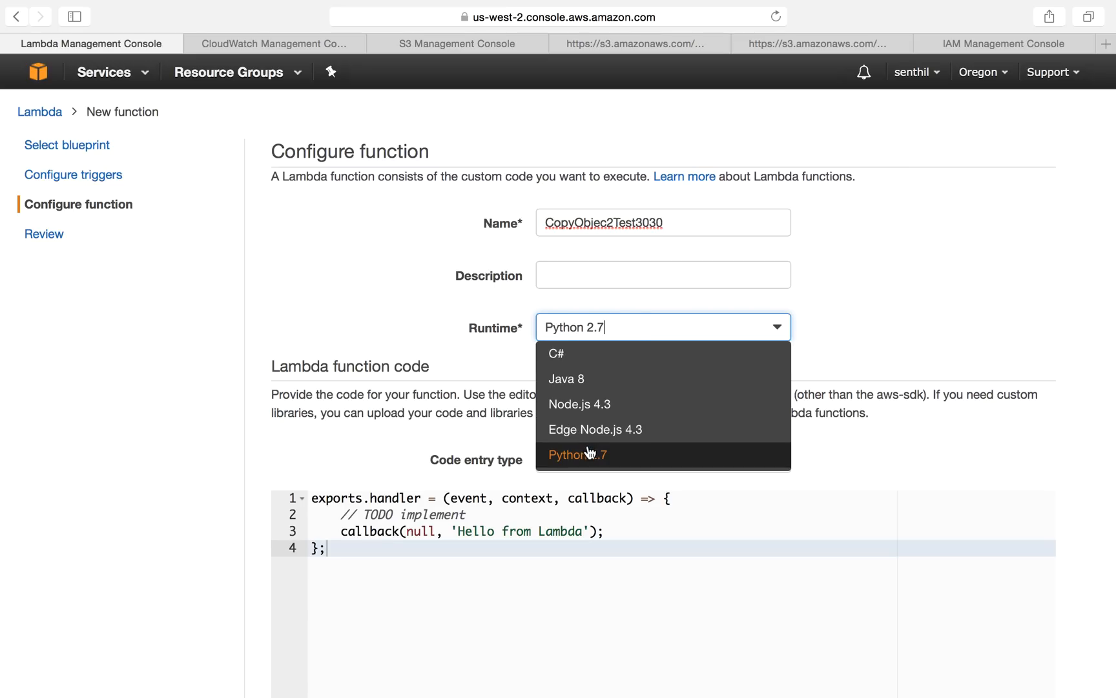
{"action": "left_click", "coordinate": [589, 454]}
Step: Replace the inline code with the copy-object Python script from the open S3 code page
{"action": "left_click", "coordinate": [643, 46]}
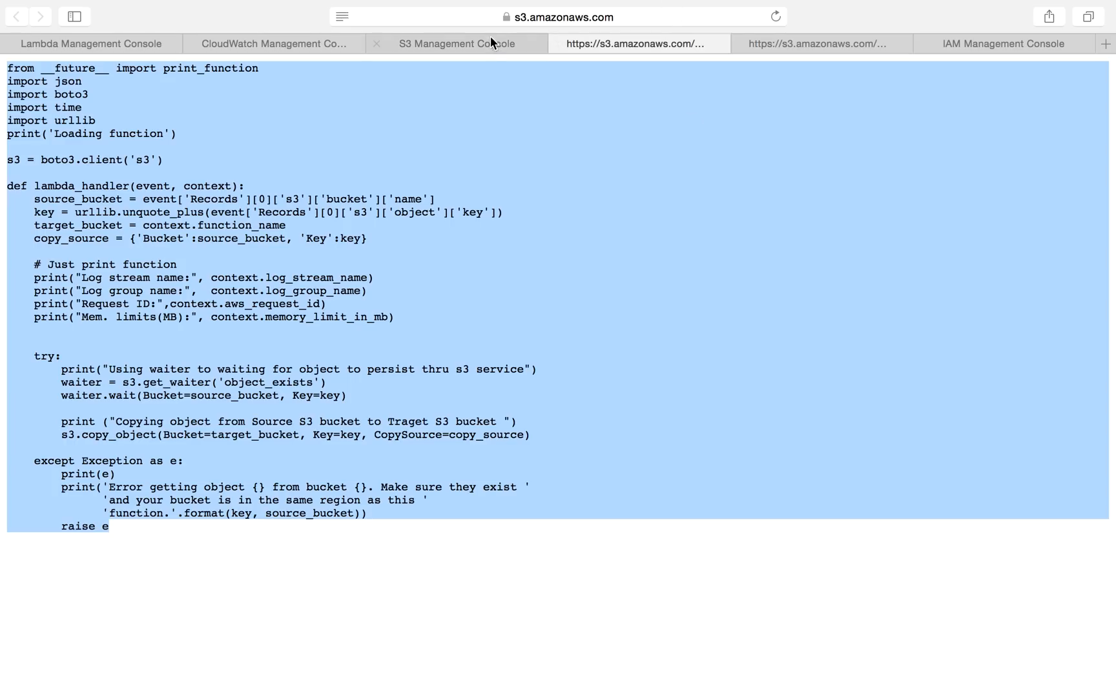
{"action": "left_click", "coordinate": [54, 39]}
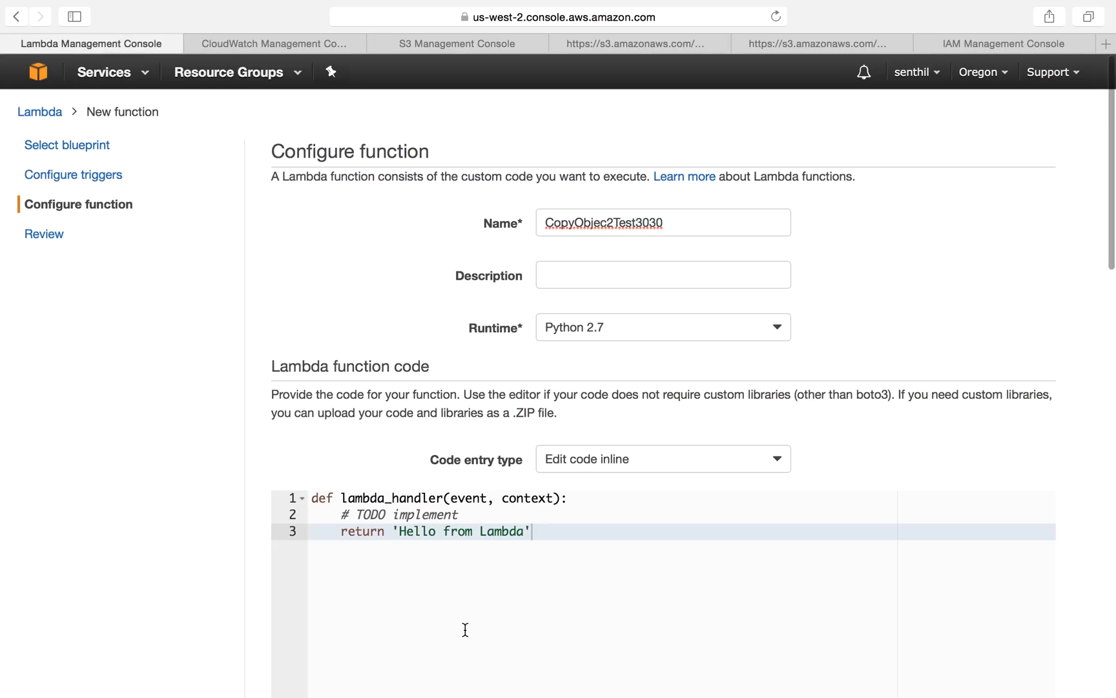
{"action": "key", "text": "super+a"}
{"action": "key", "text": "super+v"}
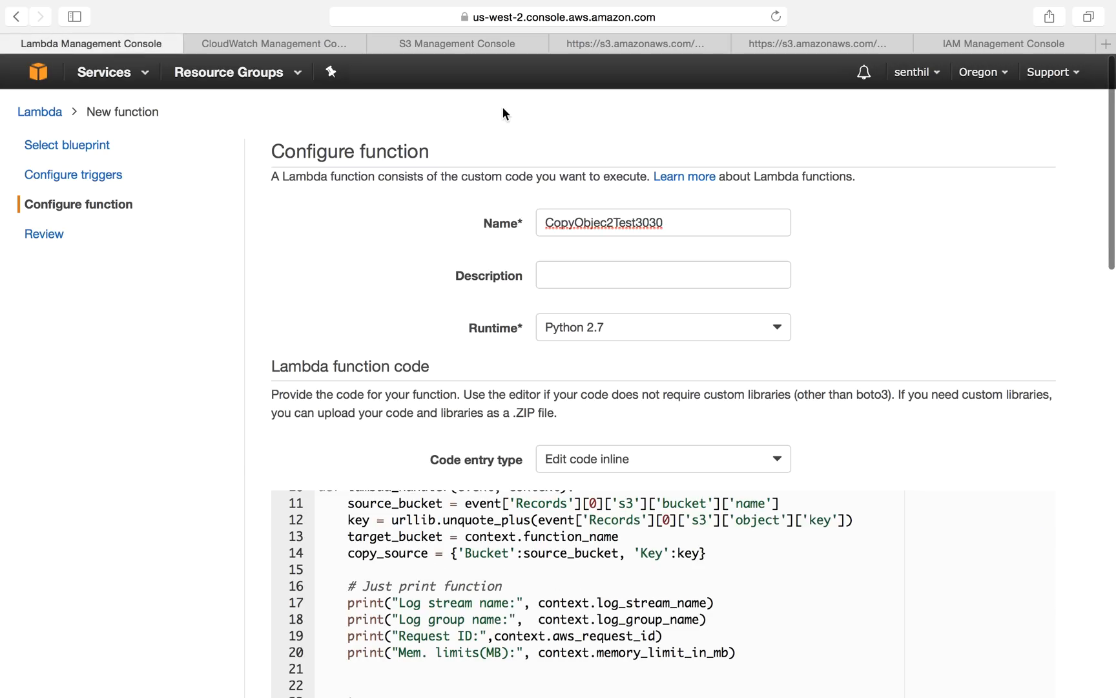
Step: Review the pasted copy-object code and the function settings
{"action": "scroll", "coordinate": [382, 461], "scroll_direction": "down", "scroll_amount": 10}
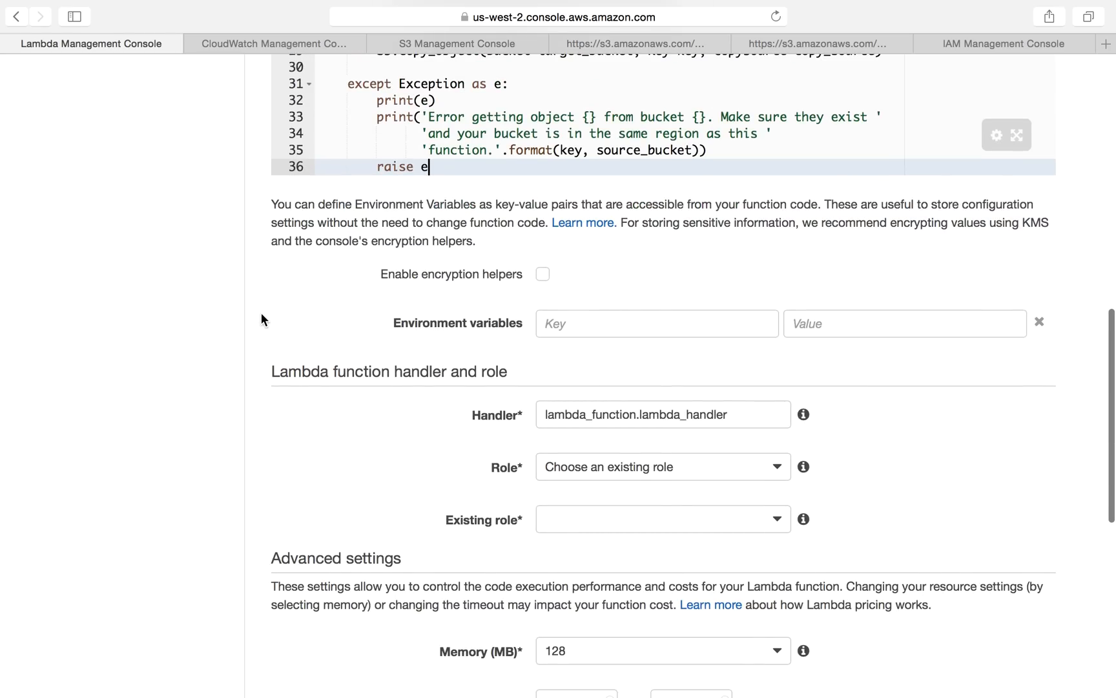
{"action": "scroll", "coordinate": [261, 313], "scroll_direction": "up", "scroll_amount": 5}
{"action": "scroll", "coordinate": [494, 401], "scroll_direction": "up", "scroll_amount": 3}
{"action": "left_click", "coordinate": [563, 326]}
{"action": "scroll", "coordinate": [563, 329], "scroll_direction": "up", "scroll_amount": 2}
{"action": "left_click", "coordinate": [413, 284]}
{"action": "left_click", "coordinate": [472, 264]}
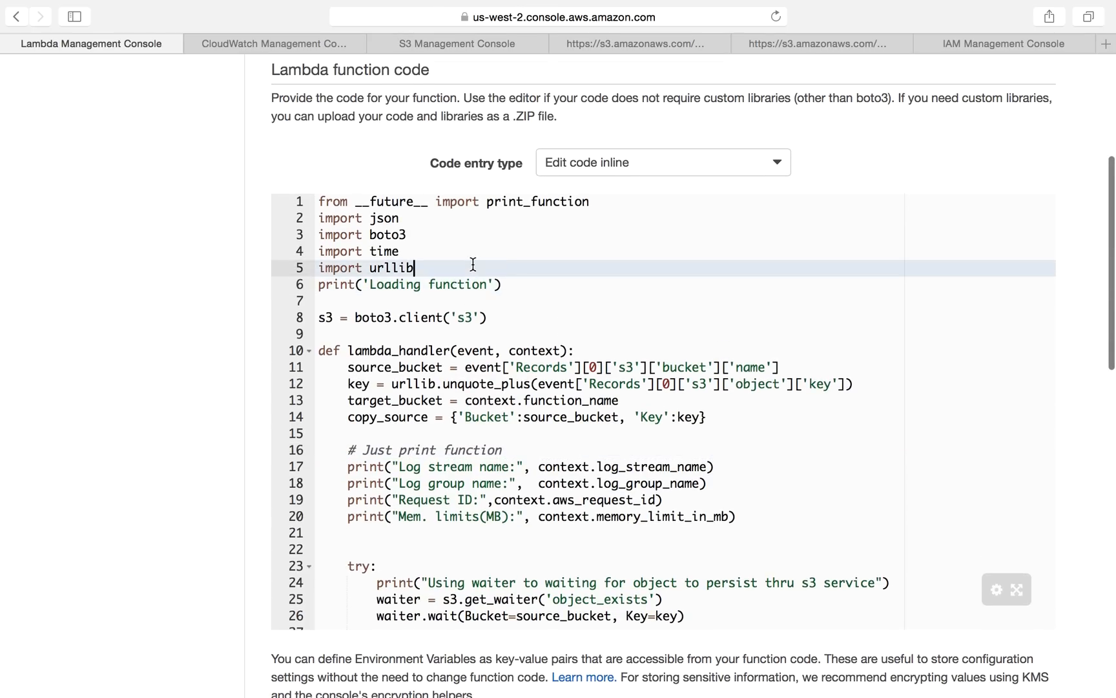
{"action": "left_click_drag", "start_coordinate": [472, 265], "coordinate": [319, 202]}
{"action": "triple_click", "coordinate": [377, 320]}
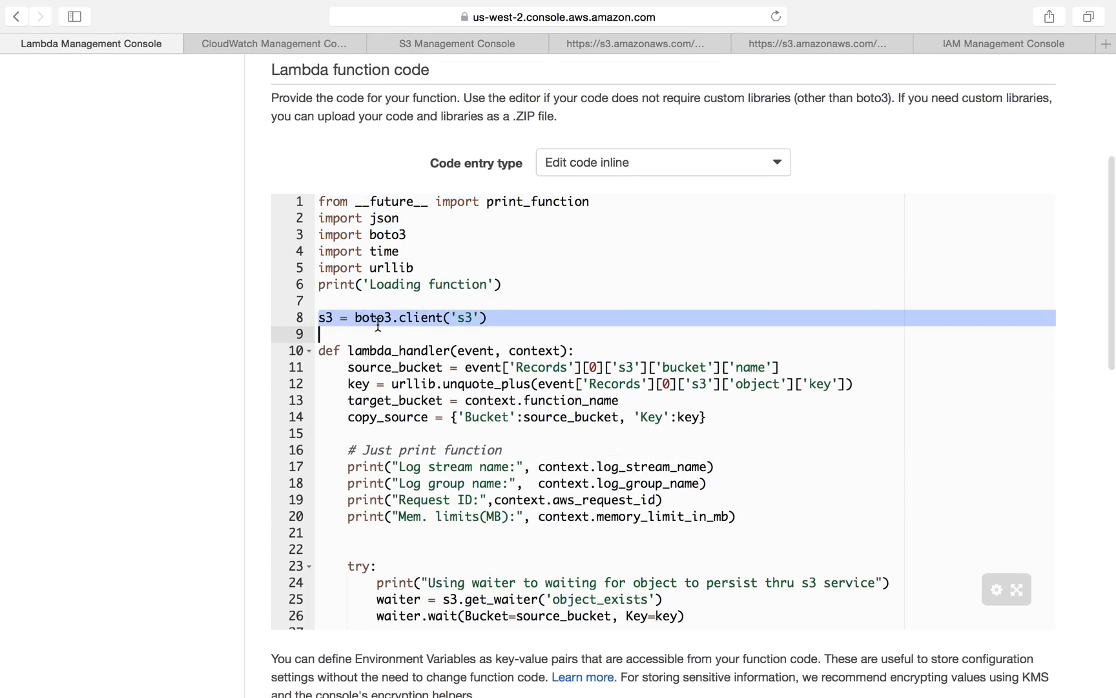
{"action": "left_click", "coordinate": [503, 409]}
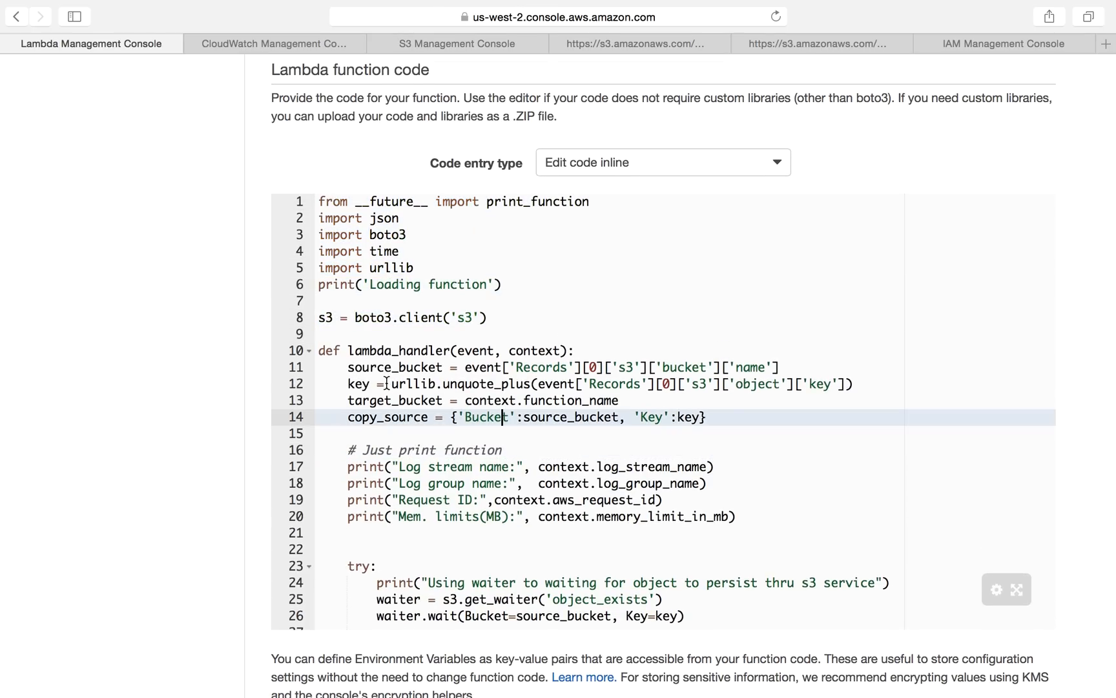
{"action": "double_click", "coordinate": [471, 349]}
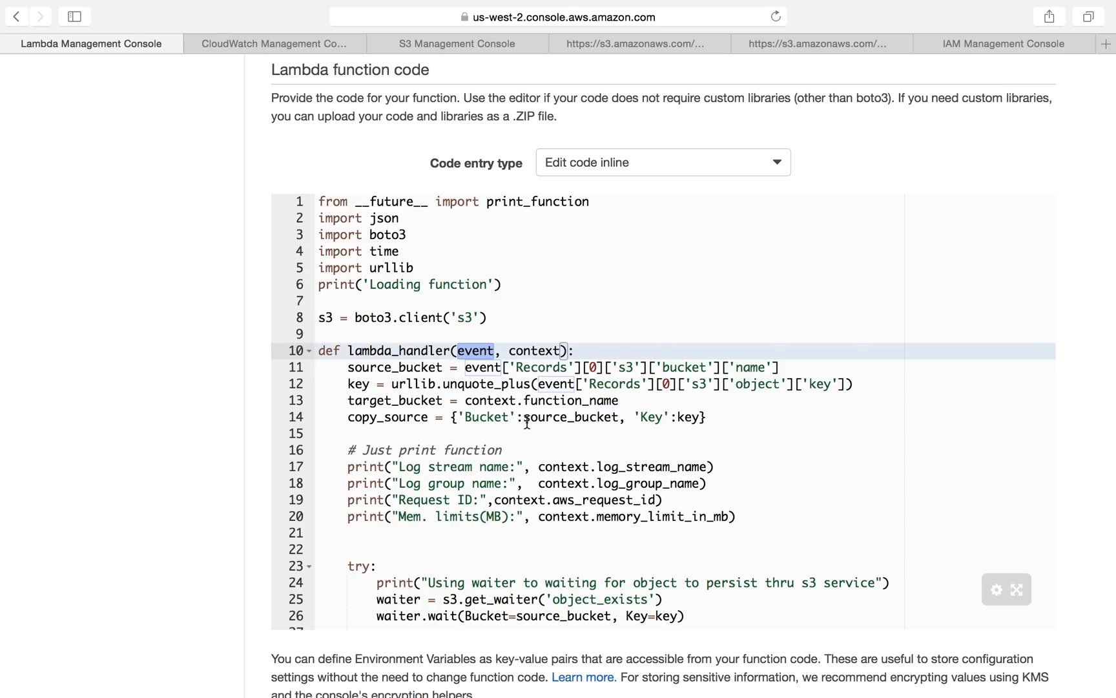
{"action": "scroll", "coordinate": [747, 349], "scroll_direction": "up", "scroll_amount": 5}
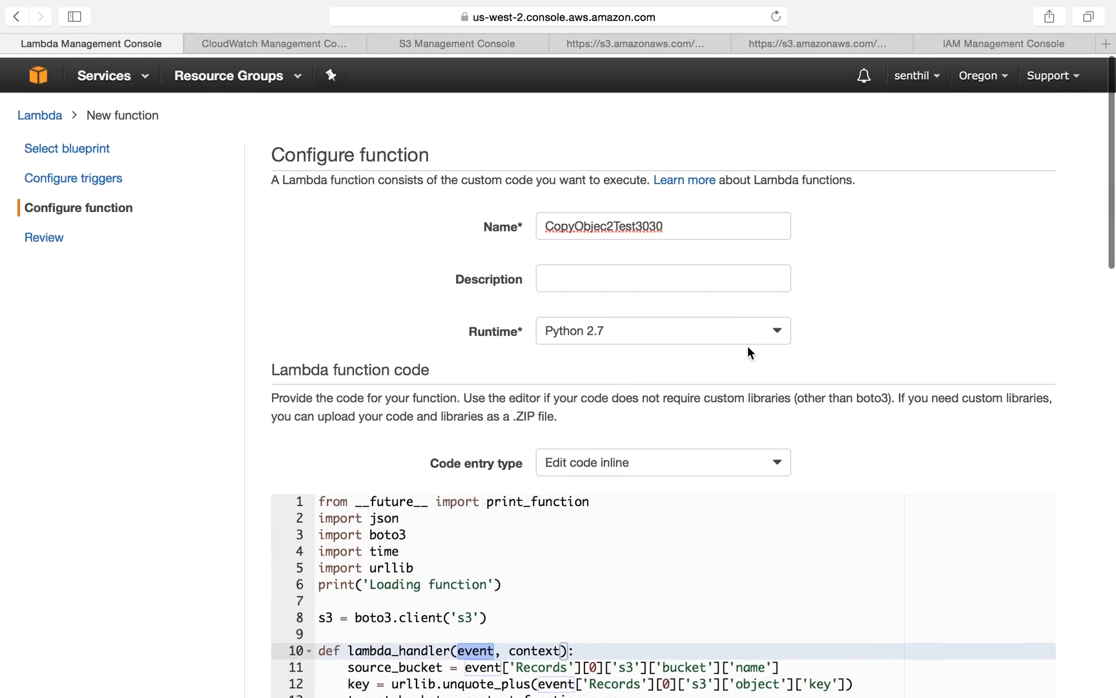
{"action": "double_click", "coordinate": [621, 226]}
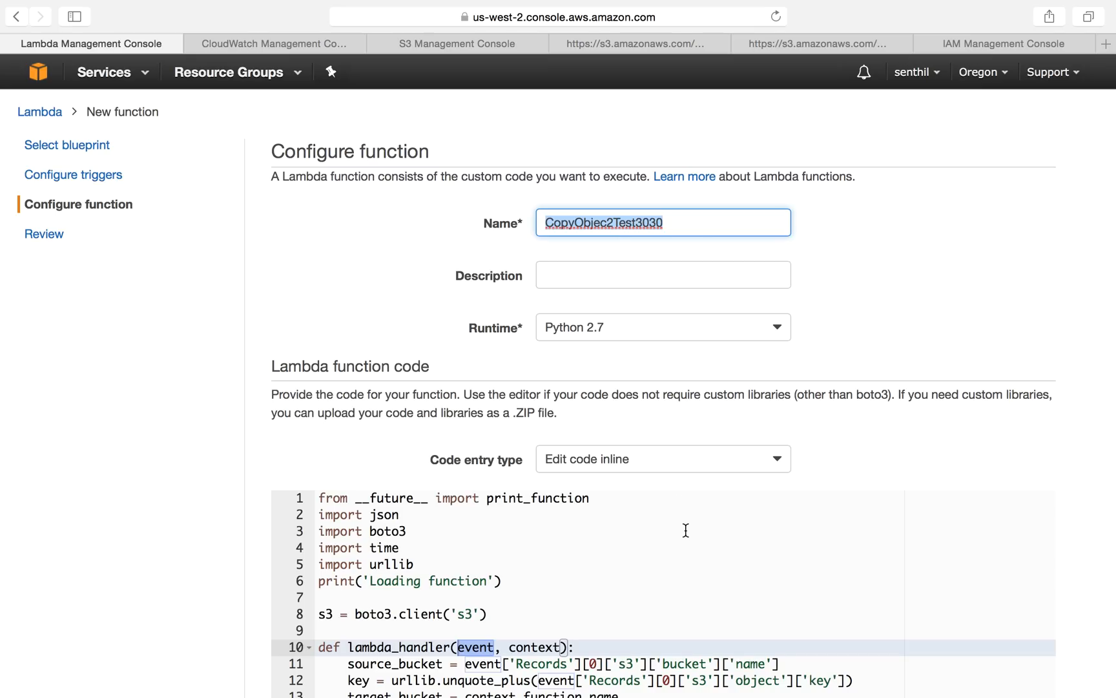
{"action": "scroll", "coordinate": [685, 529], "scroll_direction": "down", "scroll_amount": 5}
{"action": "scroll", "coordinate": [685, 529], "scroll_direction": "up", "scroll_amount": 5}
{"action": "scroll", "coordinate": [934, 358], "scroll_direction": "down", "scroll_amount": 1}
{"action": "scroll", "coordinate": [934, 358], "scroll_direction": "down", "scroll_amount": 5}
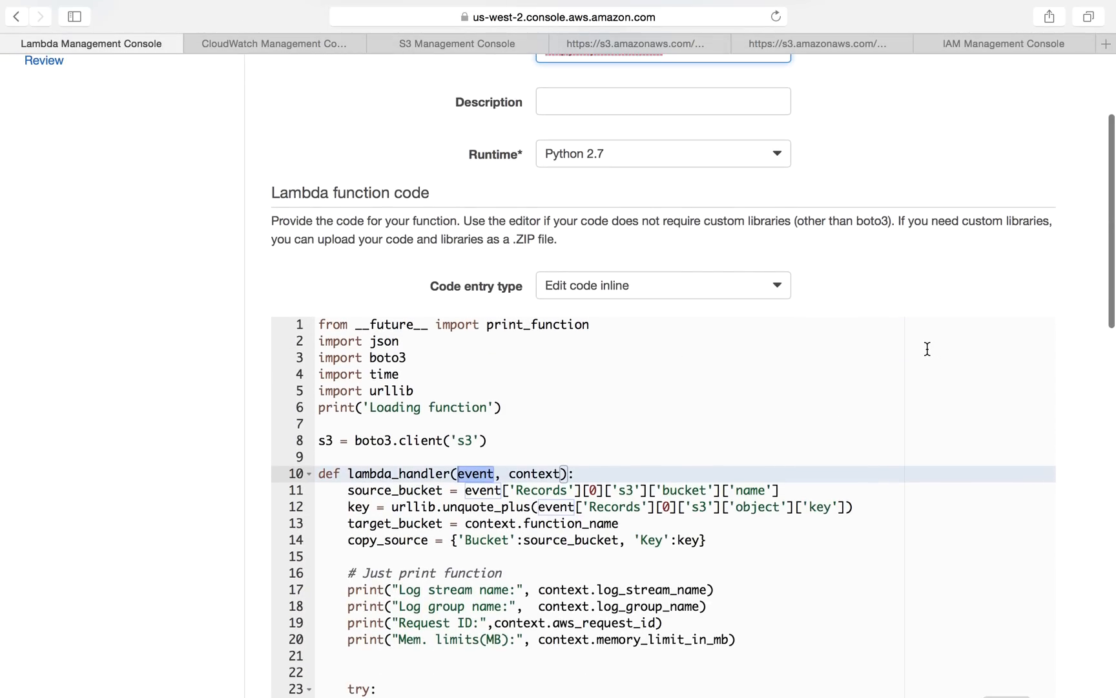
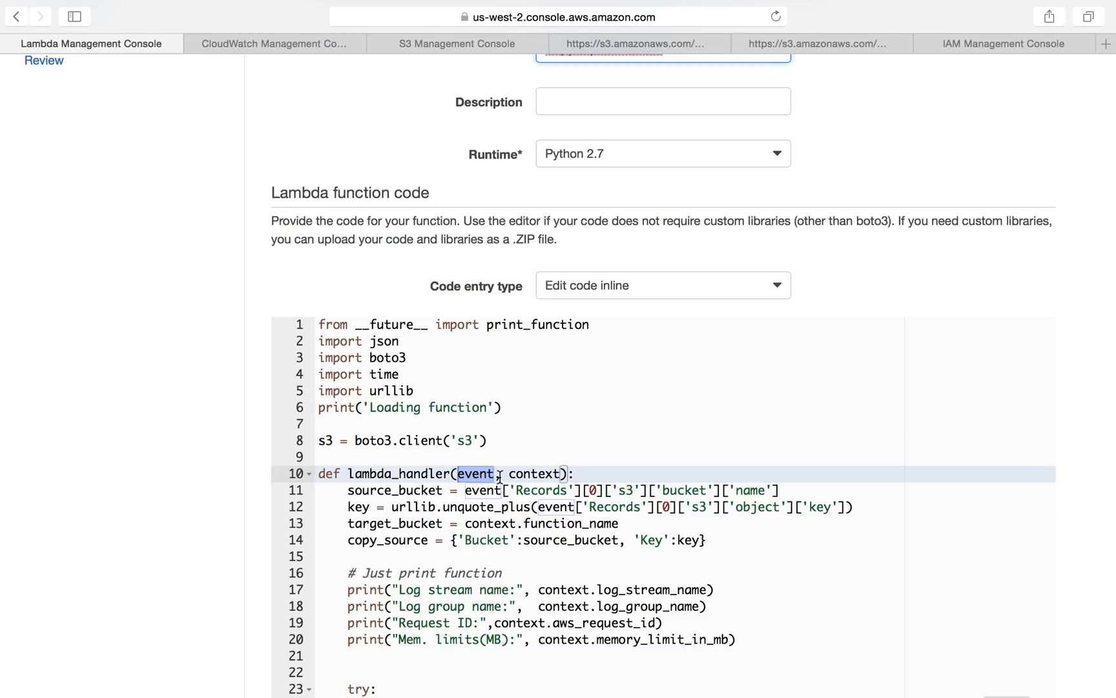
Step: Review how the handler code reads the source bucket, key and target bucket from event and context
{"action": "double_click", "coordinate": [470, 474]}
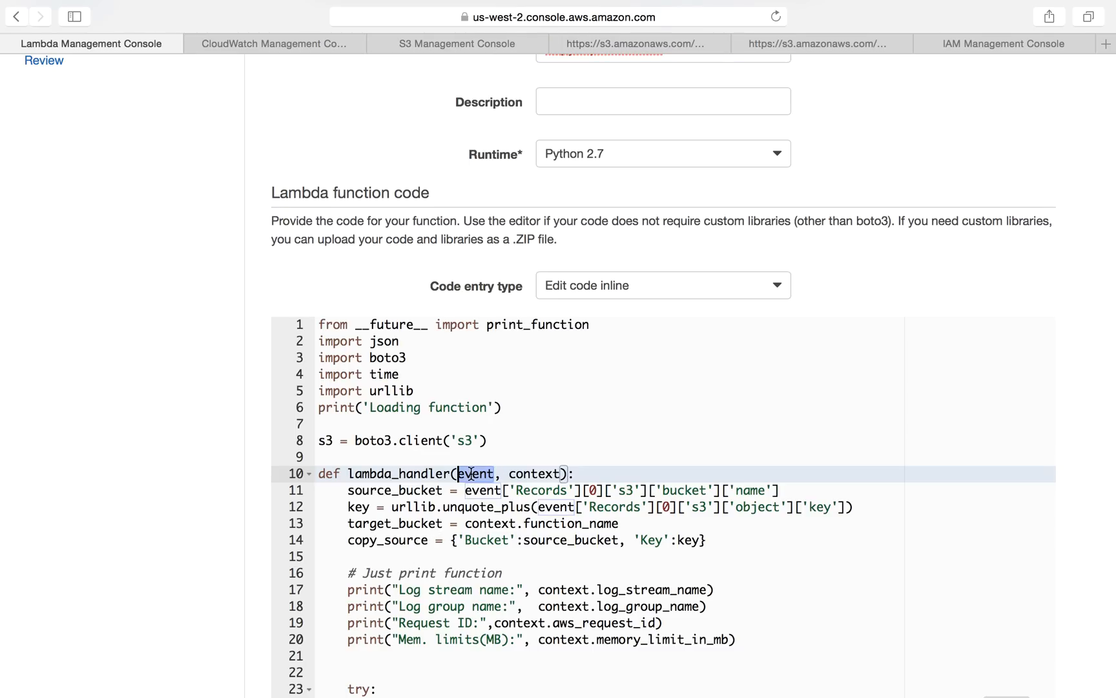
{"action": "left_click_drag", "start_coordinate": [348, 490], "coordinate": [781, 493]}
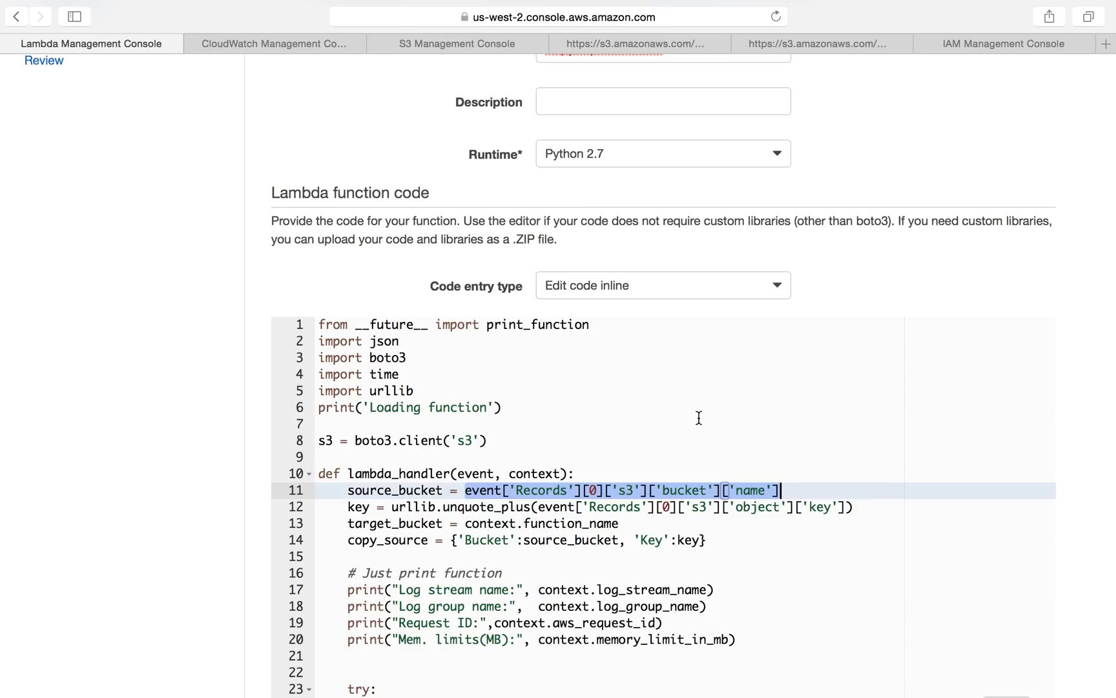
{"action": "scroll", "coordinate": [698, 419], "scroll_direction": "up", "scroll_amount": 1}
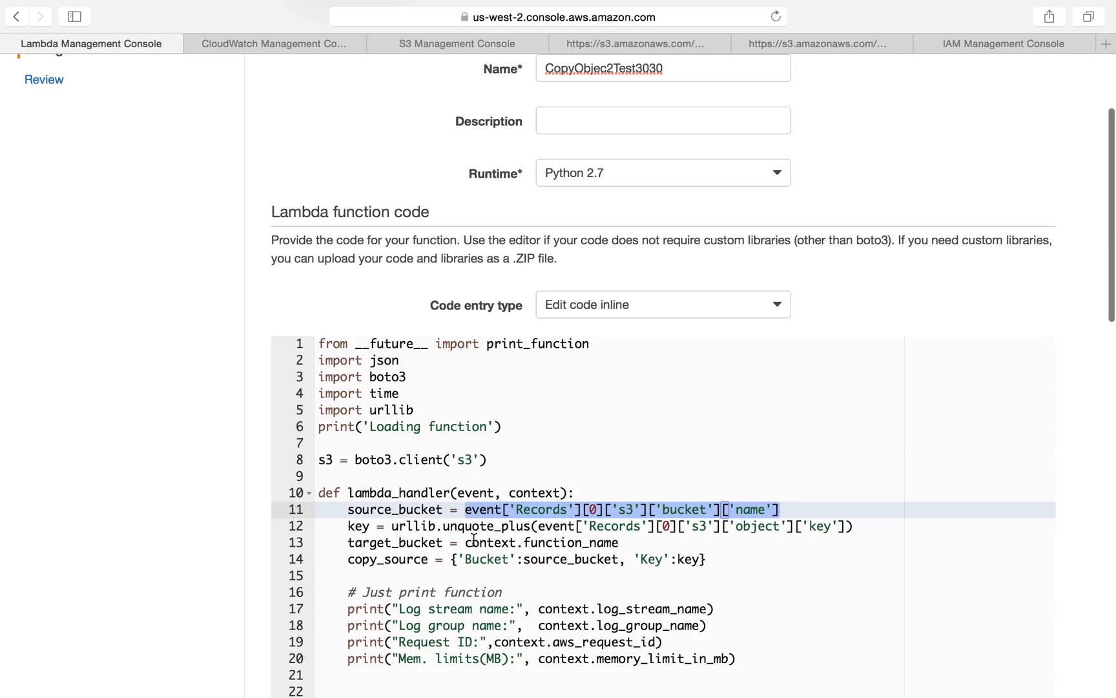
{"action": "left_click_drag", "start_coordinate": [466, 542], "coordinate": [517, 542]}
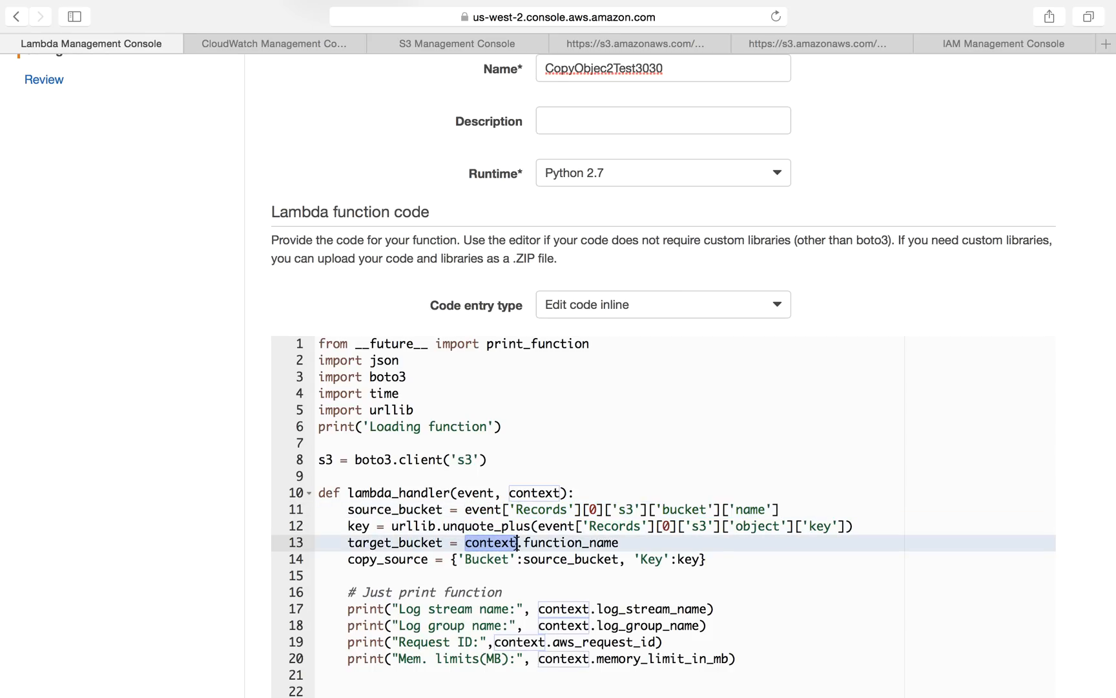
{"action": "left_click_drag", "start_coordinate": [524, 543], "coordinate": [636, 543]}
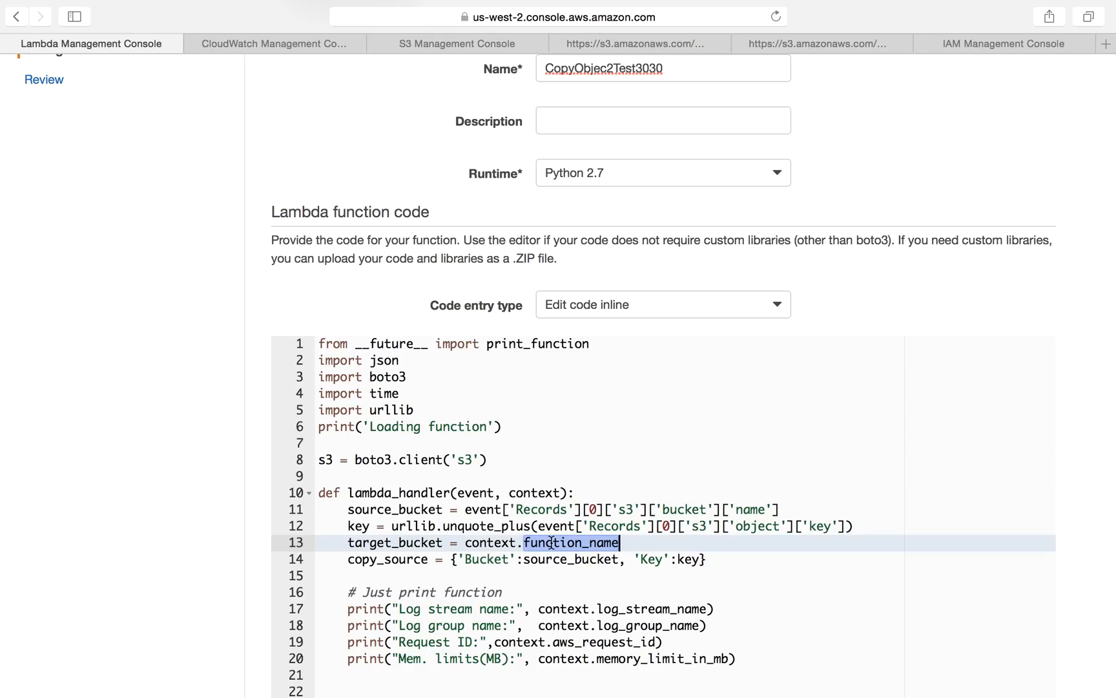
{"action": "scroll", "coordinate": [581, 530], "scroll_direction": "up", "scroll_amount": 4}
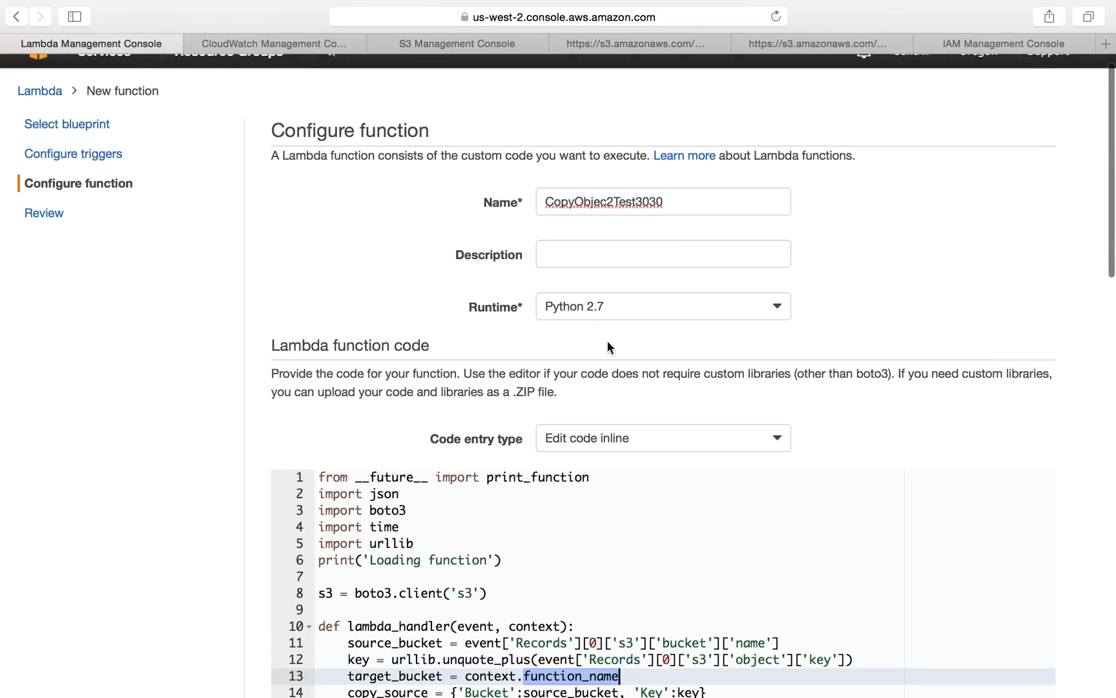
Step: Clear the function name and view the list of S3 buckets
{"action": "double_click", "coordinate": [605, 201]}
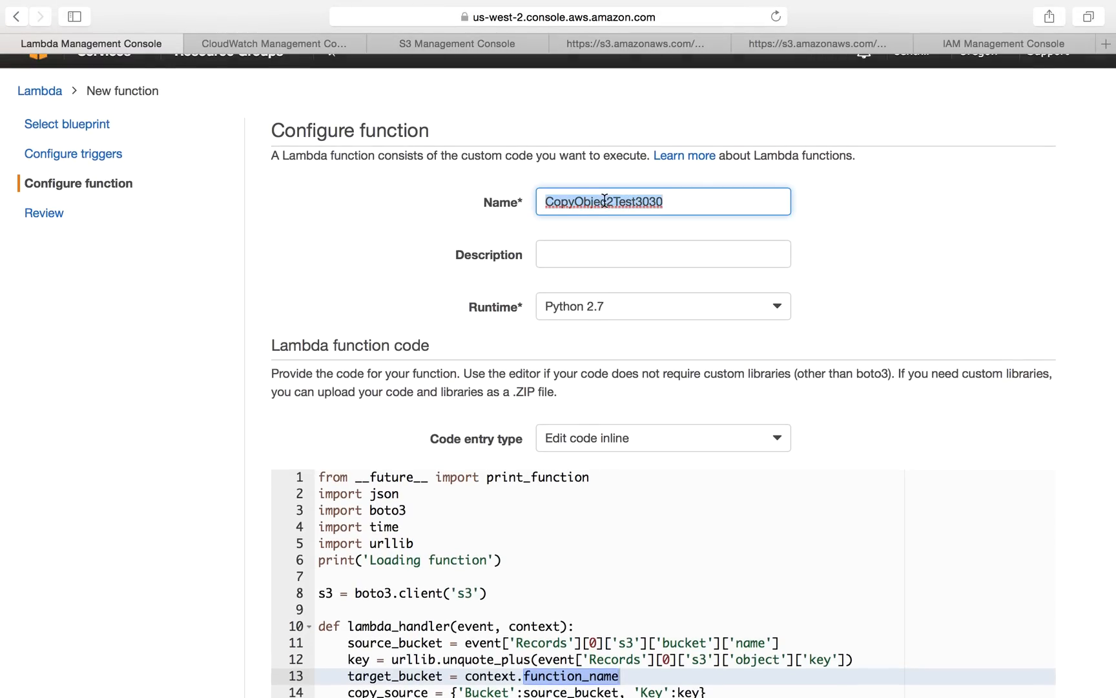
{"action": "type", "text": "t"}
{"action": "key", "text": "BackSpace"}
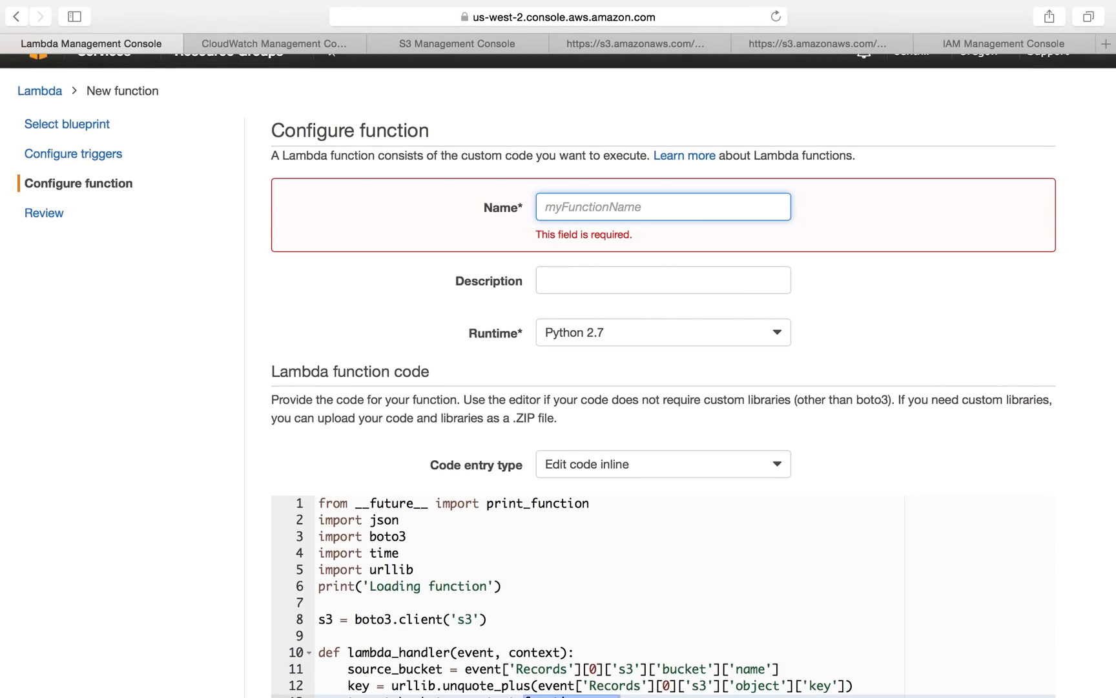
{"action": "left_click", "coordinate": [420, 44]}
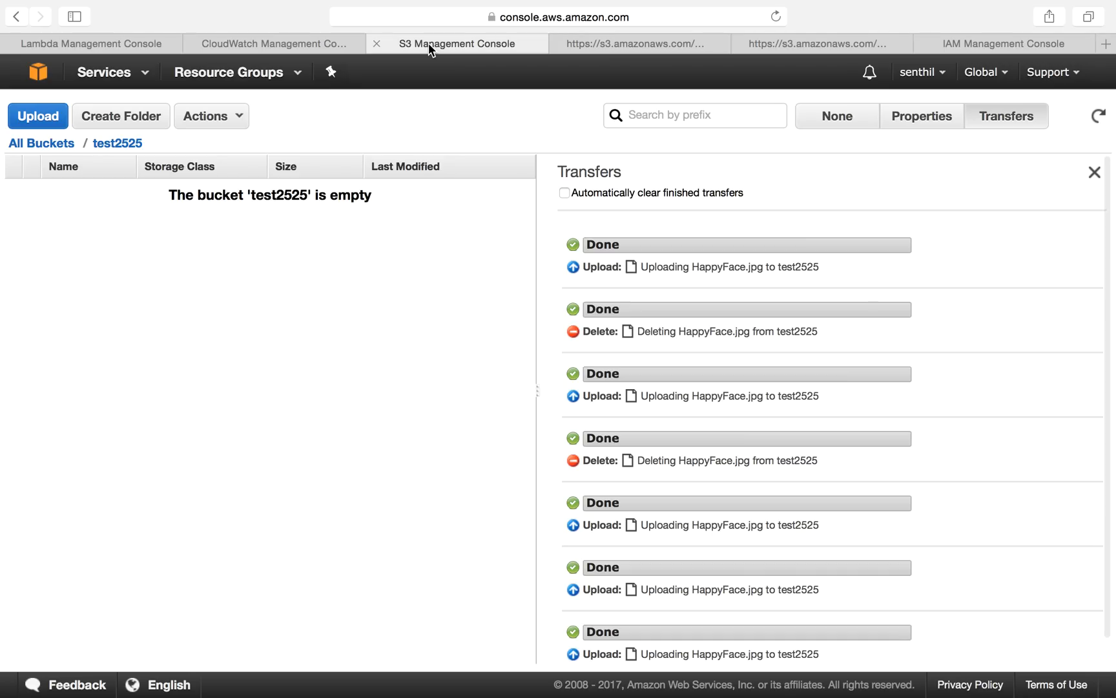
{"action": "left_click", "coordinate": [36, 142]}
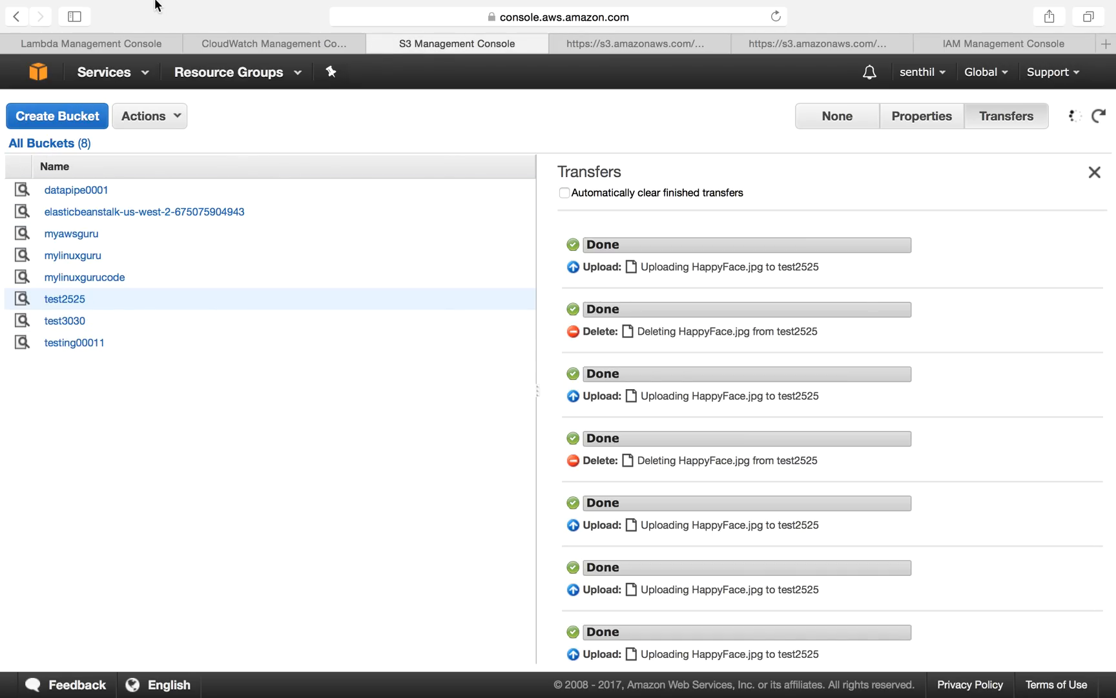
Step: Name the function test4040
{"action": "left_click", "coordinate": [113, 42]}
{"action": "type", "text": "test"}
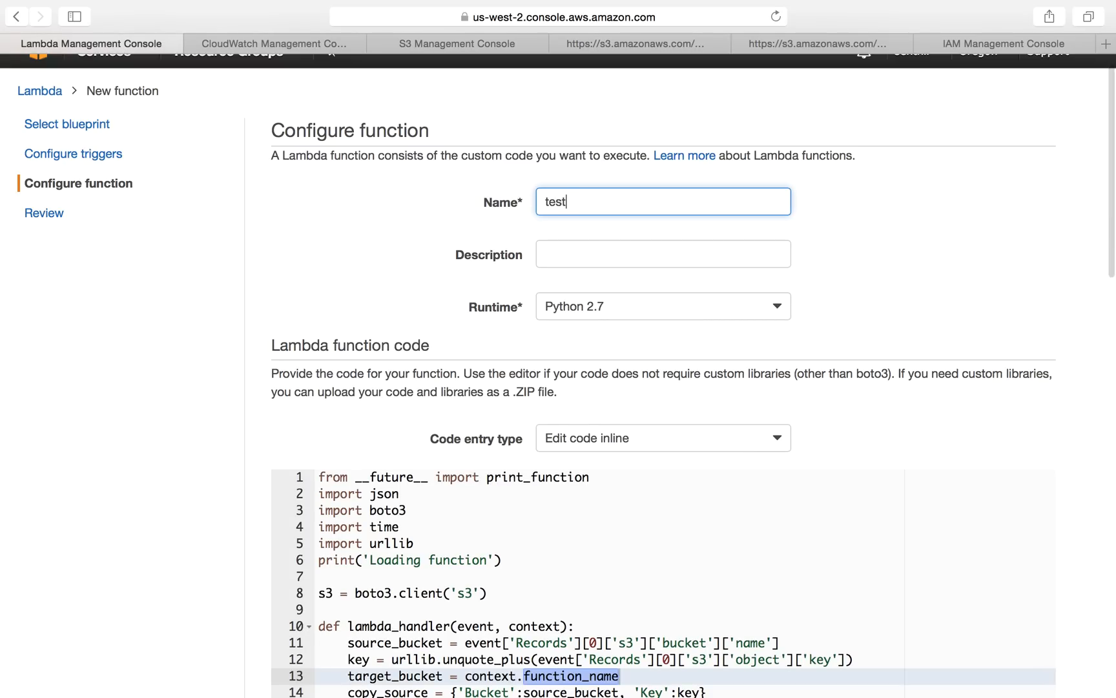
{"action": "type", "text": "3030"}
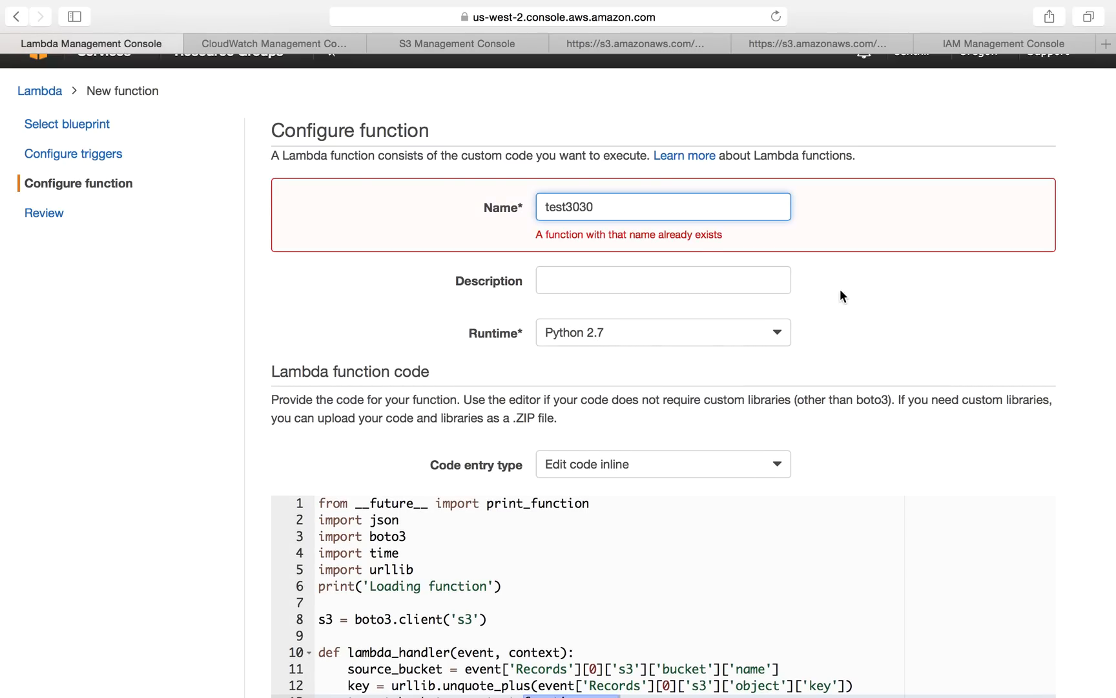
{"action": "left_click", "coordinate": [900, 298]}
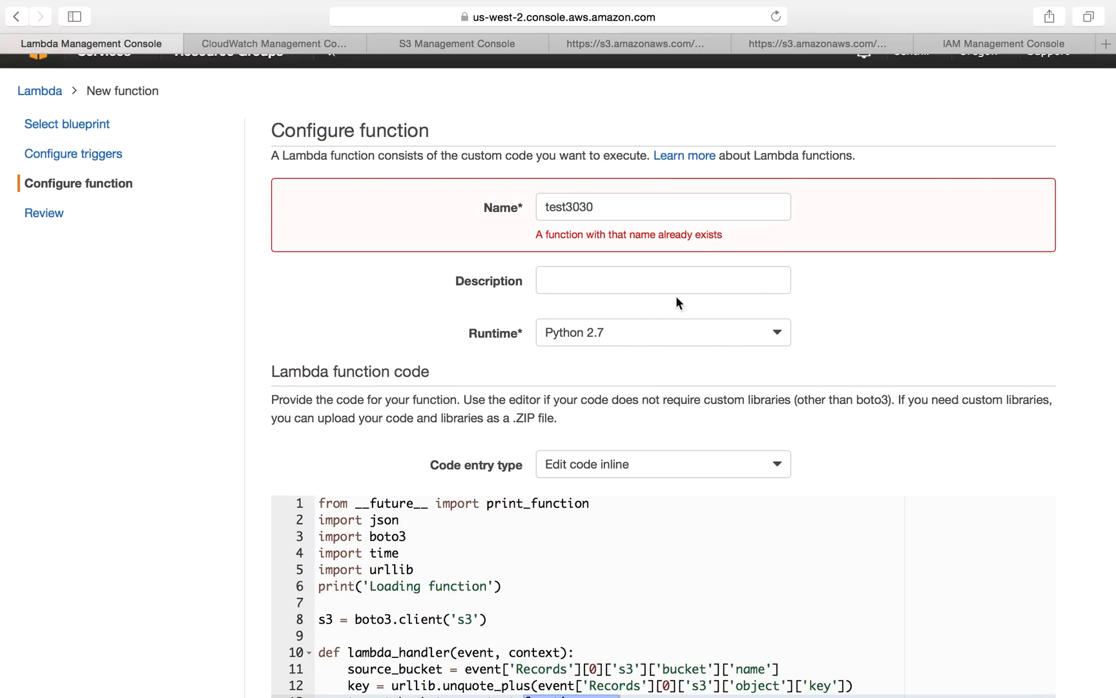
{"action": "left_click", "coordinate": [620, 280]}
{"action": "left_click", "coordinate": [602, 206]}
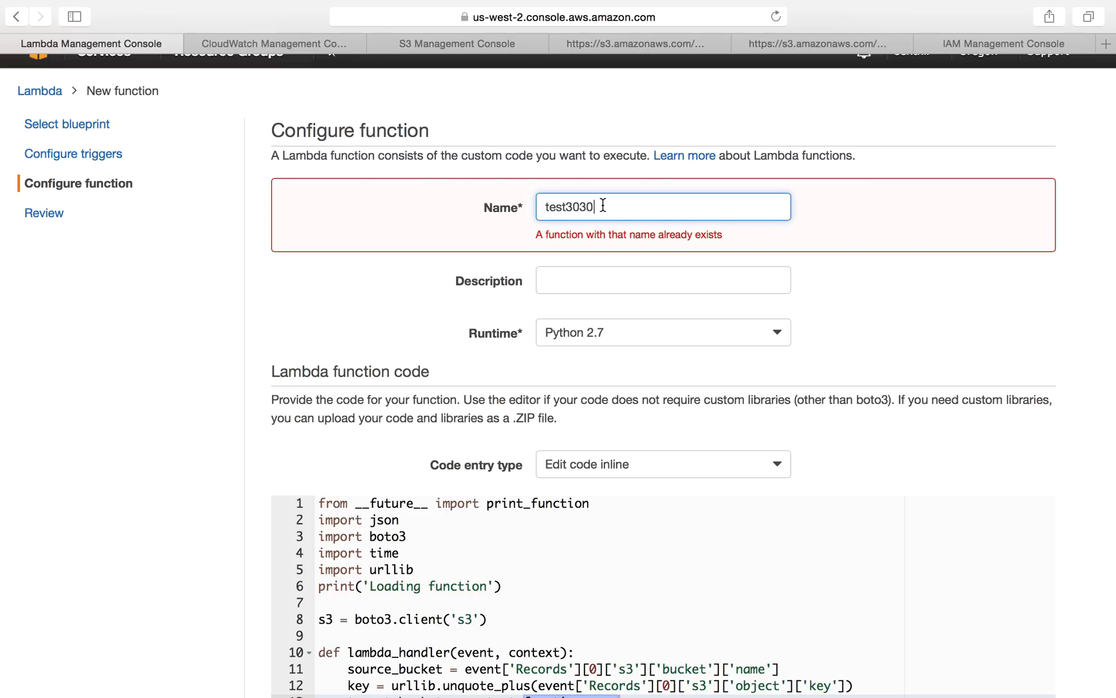
{"action": "key", "text": "BackSpace"}
{"action": "key", "text": "BackSpace"}
{"action": "key", "text": "BackSpace"}
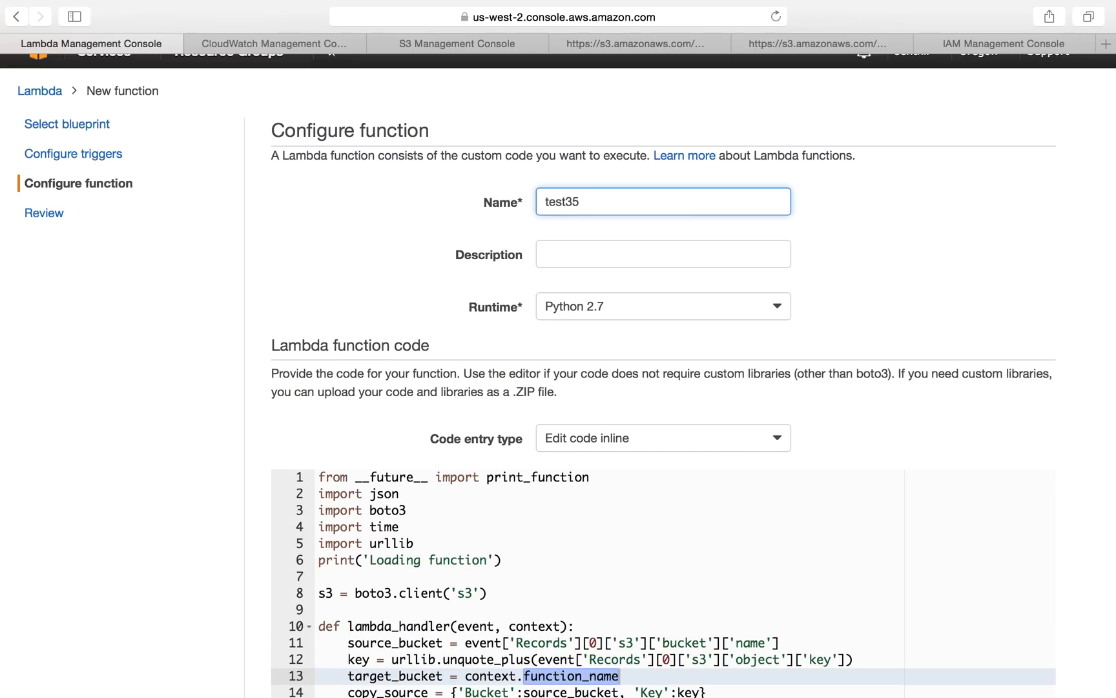
{"action": "type", "text": "404"}
{"action": "left_click", "coordinate": [604, 254]}
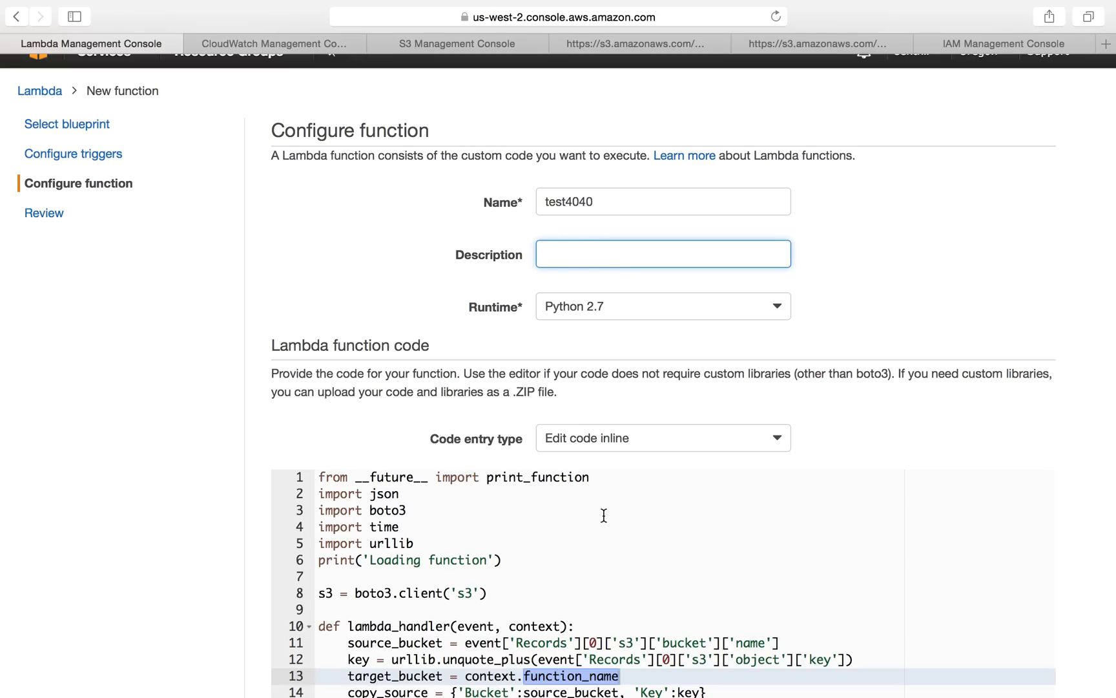
Step: Review the logging print statements that use the context object in the code
{"action": "scroll", "coordinate": [604, 515], "scroll_direction": "down", "scroll_amount": 5}
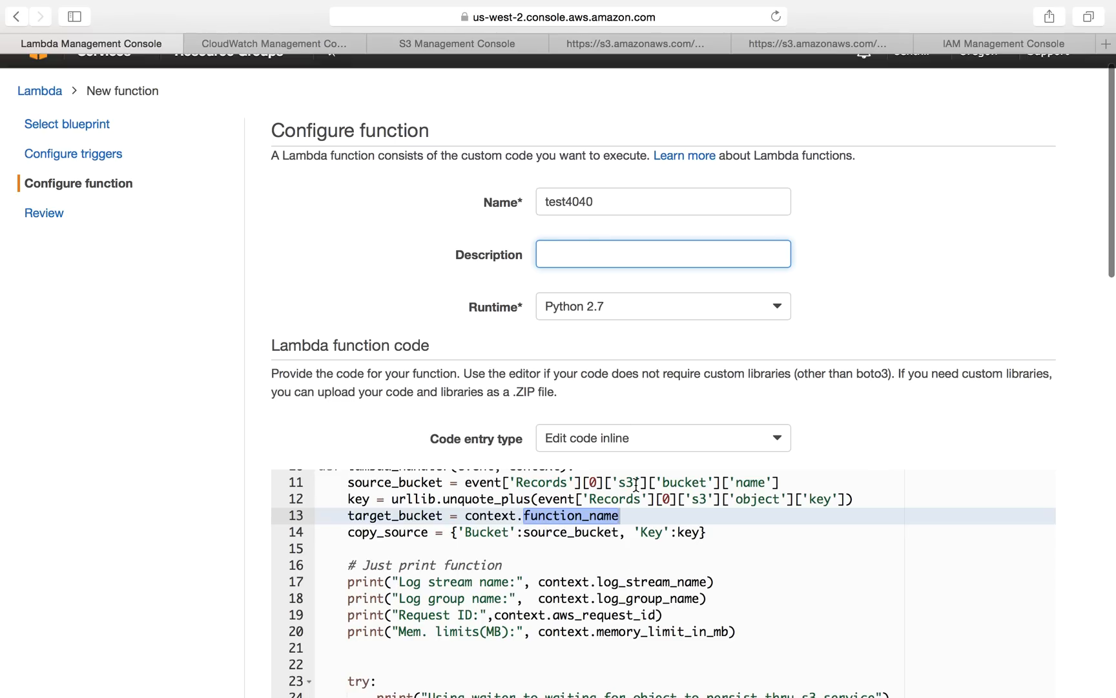
{"action": "scroll", "coordinate": [668, 552], "scroll_direction": "down", "scroll_amount": 4}
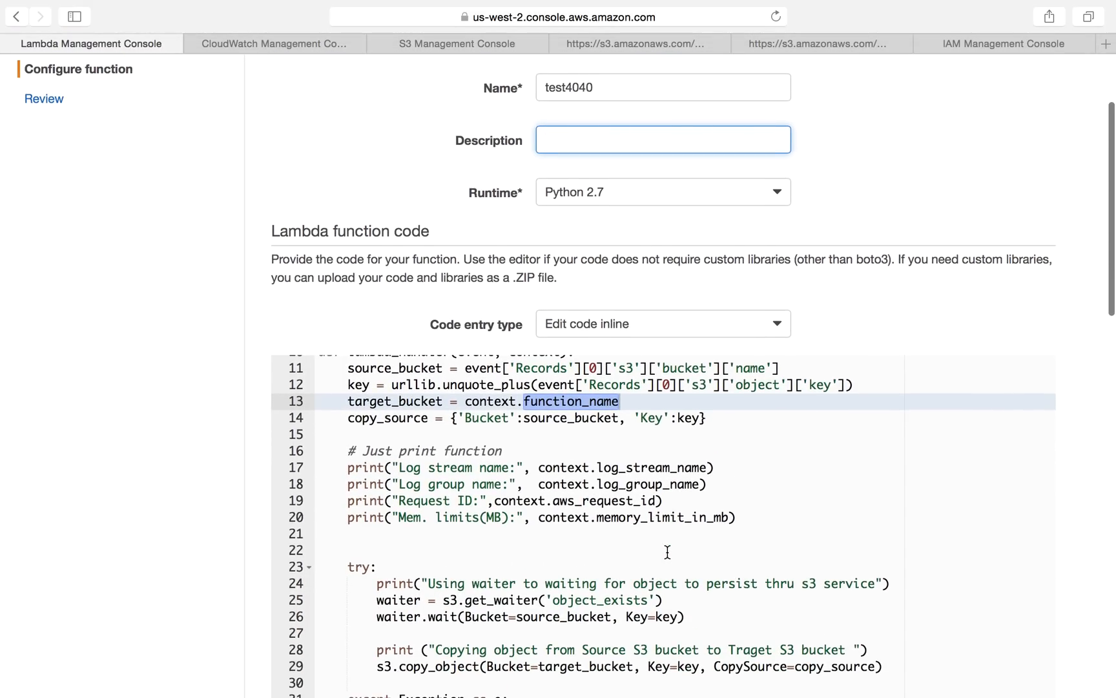
{"action": "scroll", "coordinate": [668, 552], "scroll_direction": "down", "scroll_amount": 3}
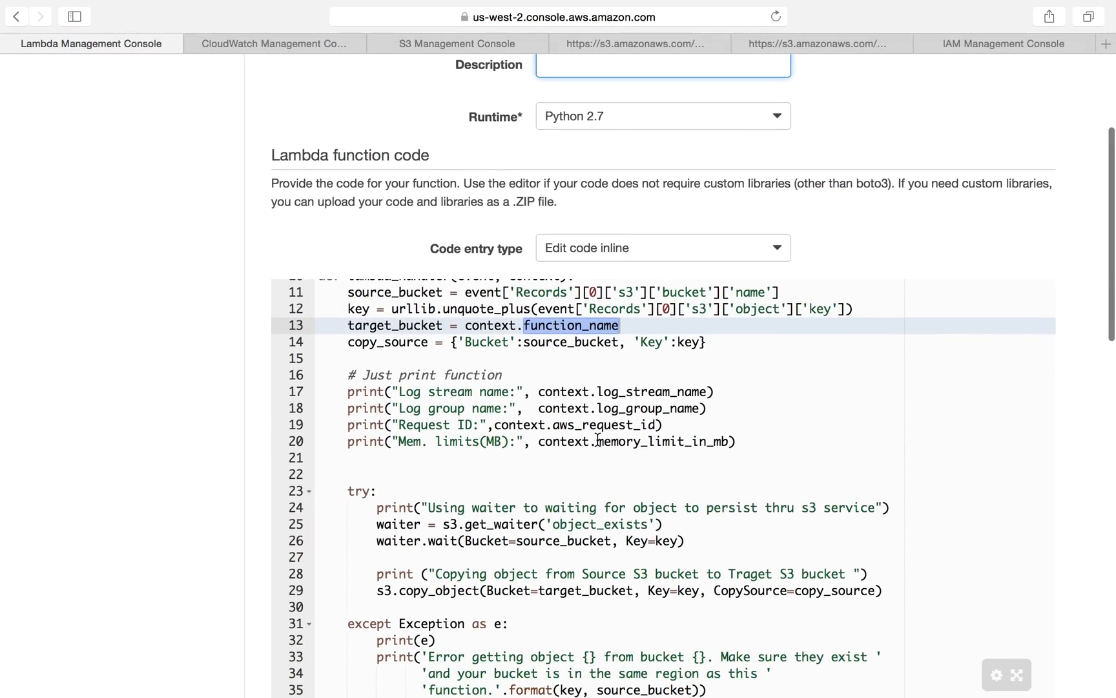
{"action": "left_click_drag", "start_coordinate": [348, 394], "coordinate": [772, 446]}
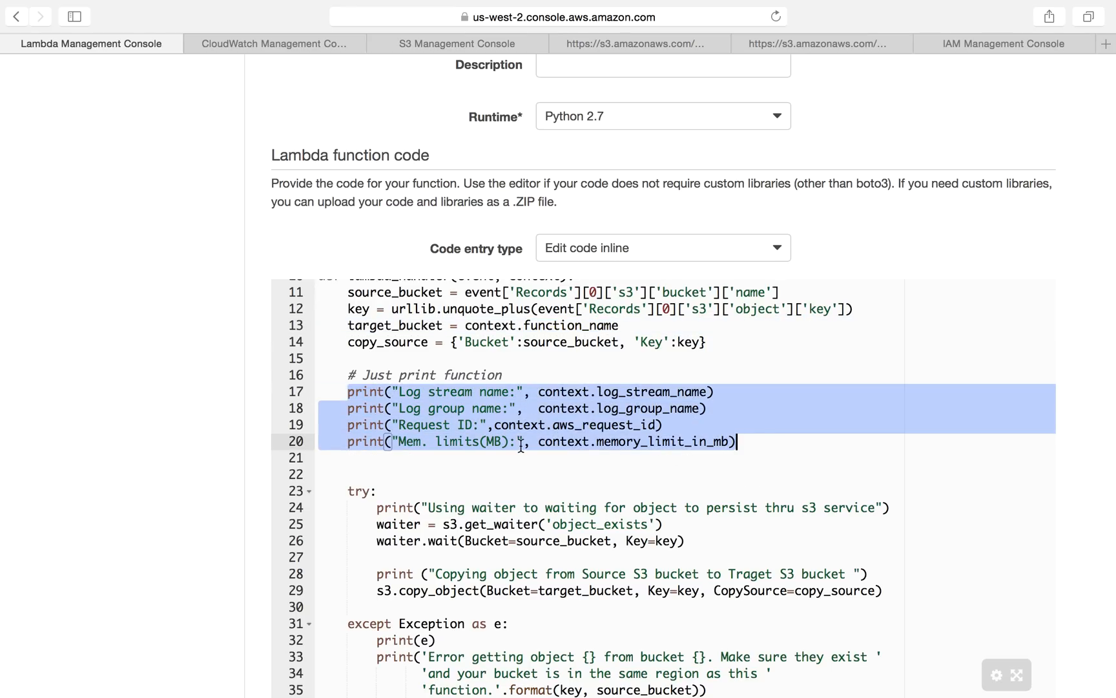
{"action": "double_click", "coordinate": [615, 446]}
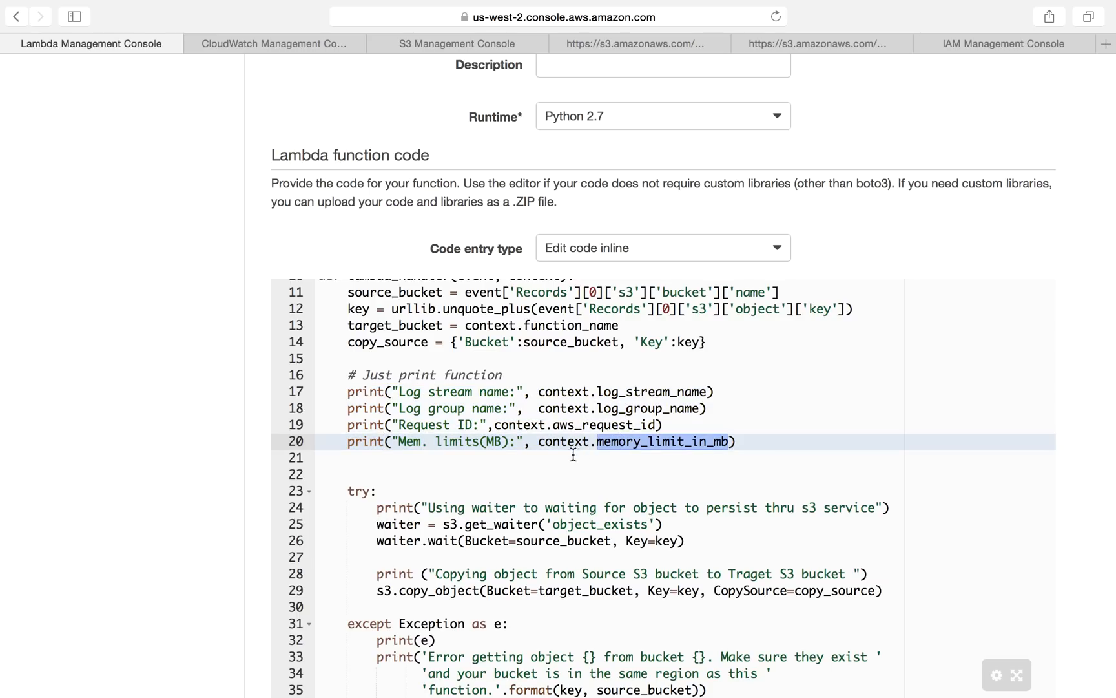
{"action": "left_click_drag", "start_coordinate": [539, 391], "coordinate": [596, 391]}
{"action": "scroll", "coordinate": [613, 400], "scroll_direction": "up", "scroll_amount": 3}
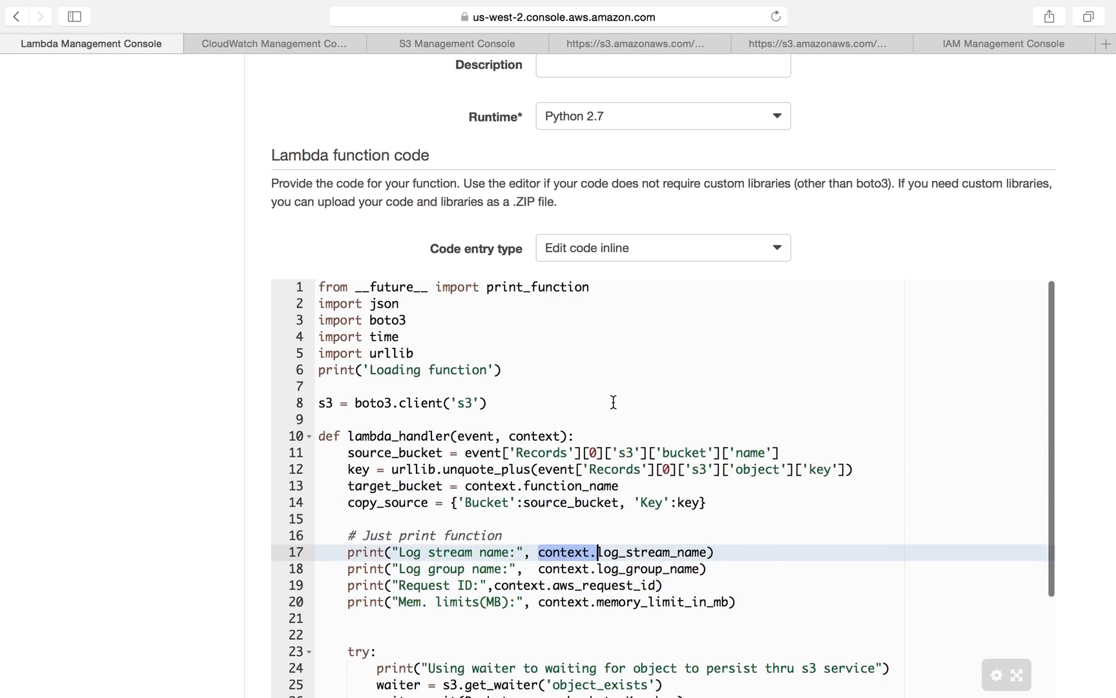
Step: Review the waiter and copy_object calls in the code's try block
{"action": "scroll", "coordinate": [613, 398], "scroll_direction": "down", "scroll_amount": 3}
{"action": "scroll", "coordinate": [606, 470], "scroll_direction": "down", "scroll_amount": 3}
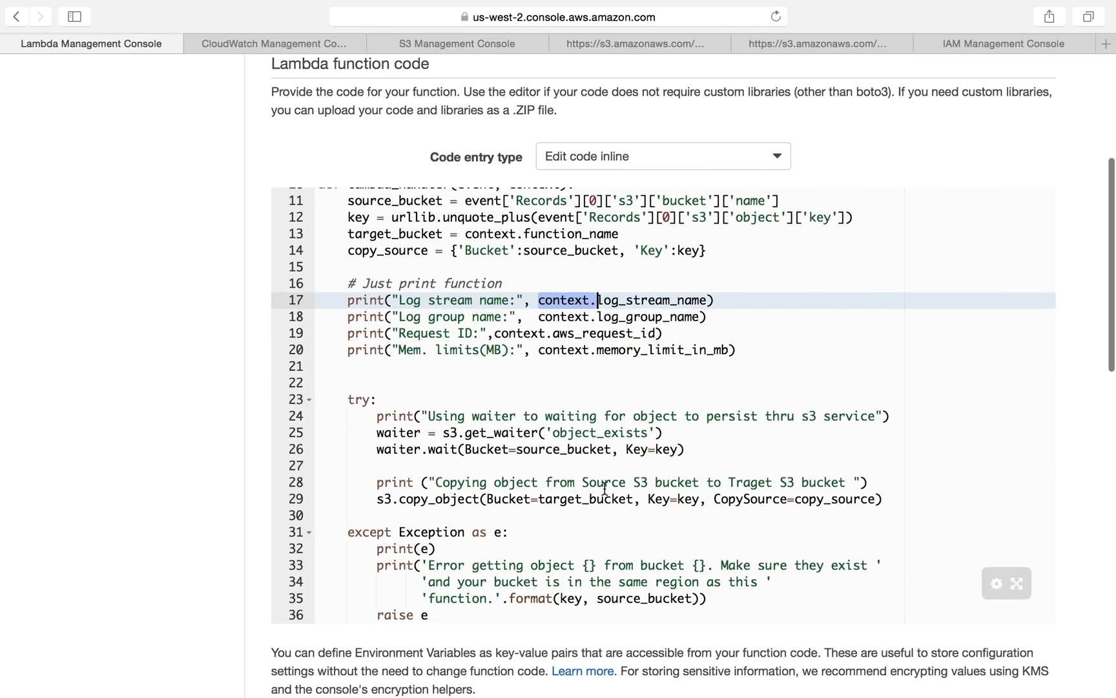
{"action": "left_click", "coordinate": [371, 498]}
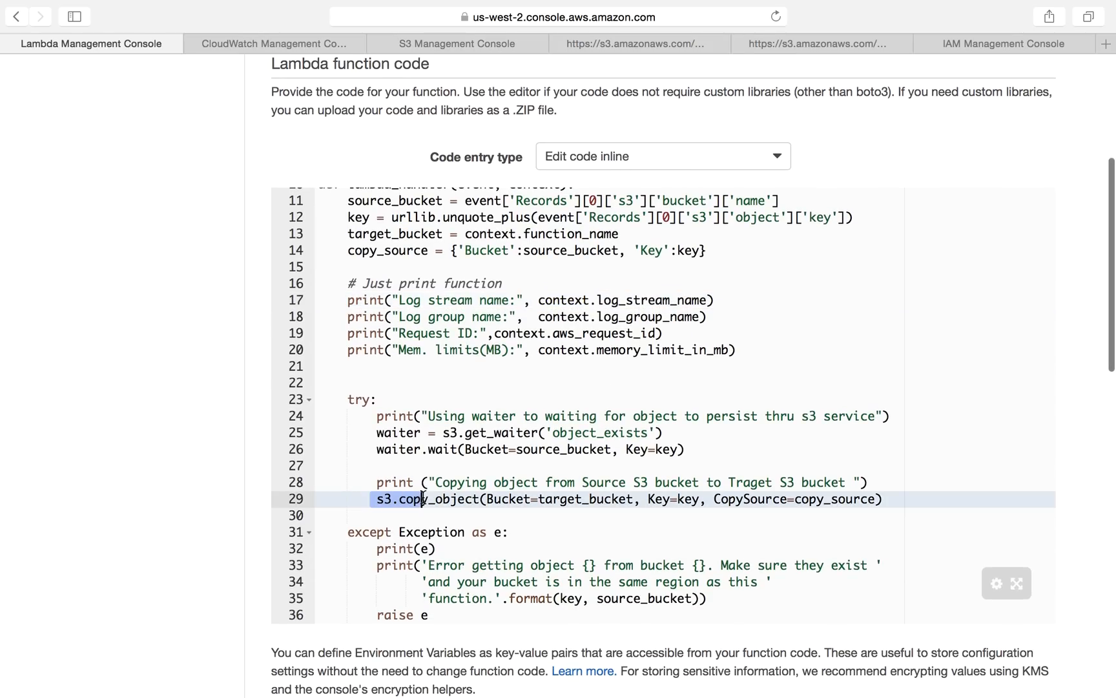
{"action": "left_click_drag", "start_coordinate": [372, 432], "coordinate": [495, 449]}
{"action": "left_click_drag", "start_coordinate": [372, 500], "coordinate": [519, 502]}
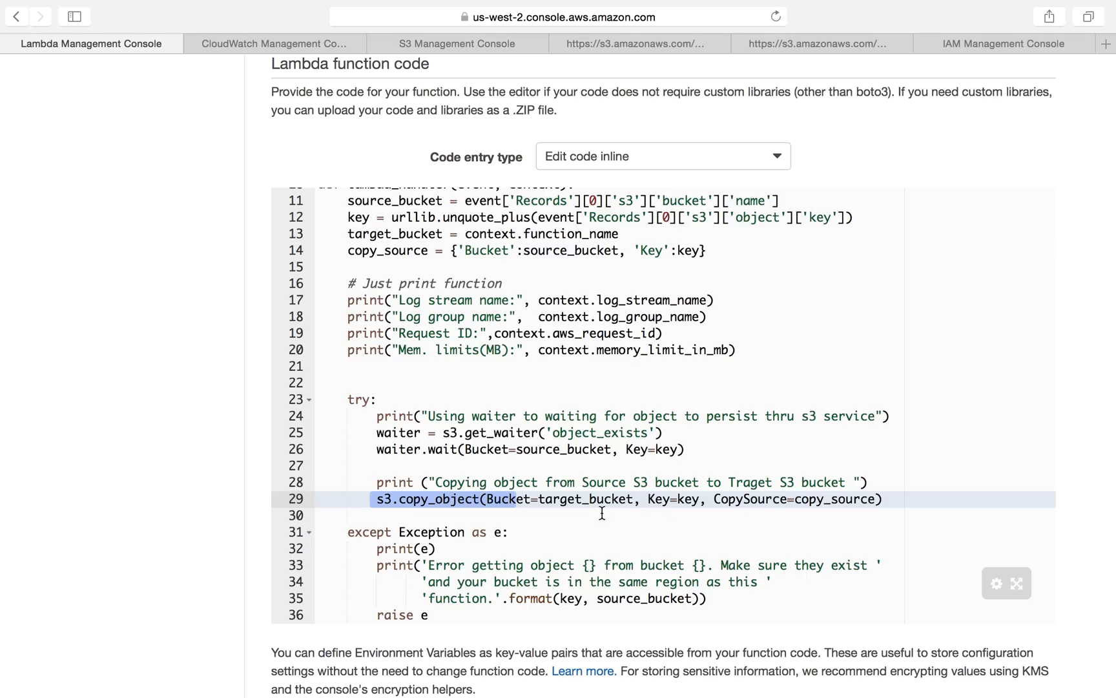
{"action": "left_click", "coordinate": [494, 498]}
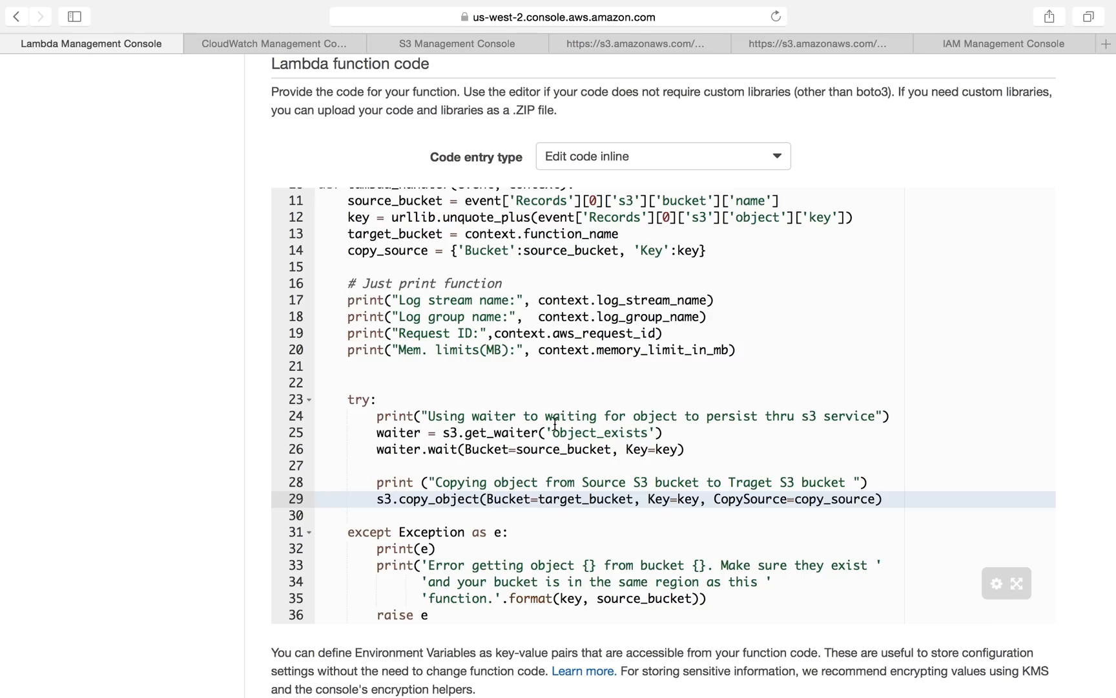
{"action": "left_click_drag", "start_coordinate": [709, 499], "coordinate": [869, 499]}
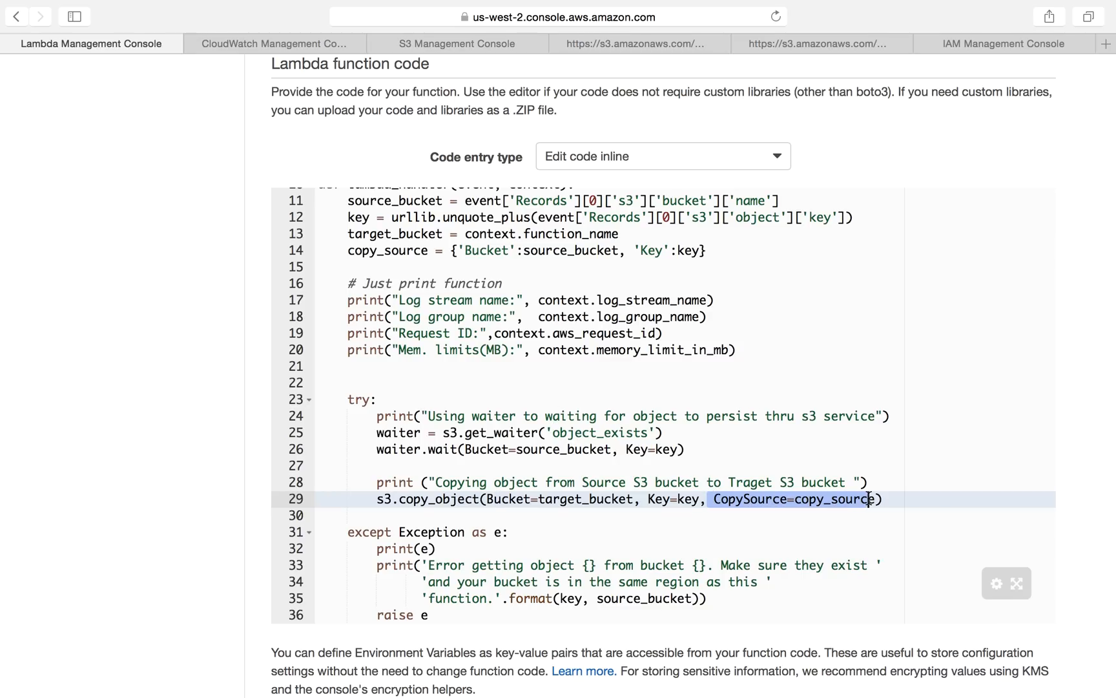
{"action": "scroll", "coordinate": [666, 550], "scroll_direction": "down", "scroll_amount": 3}
{"action": "scroll", "coordinate": [665, 550], "scroll_direction": "up", "scroll_amount": 5}
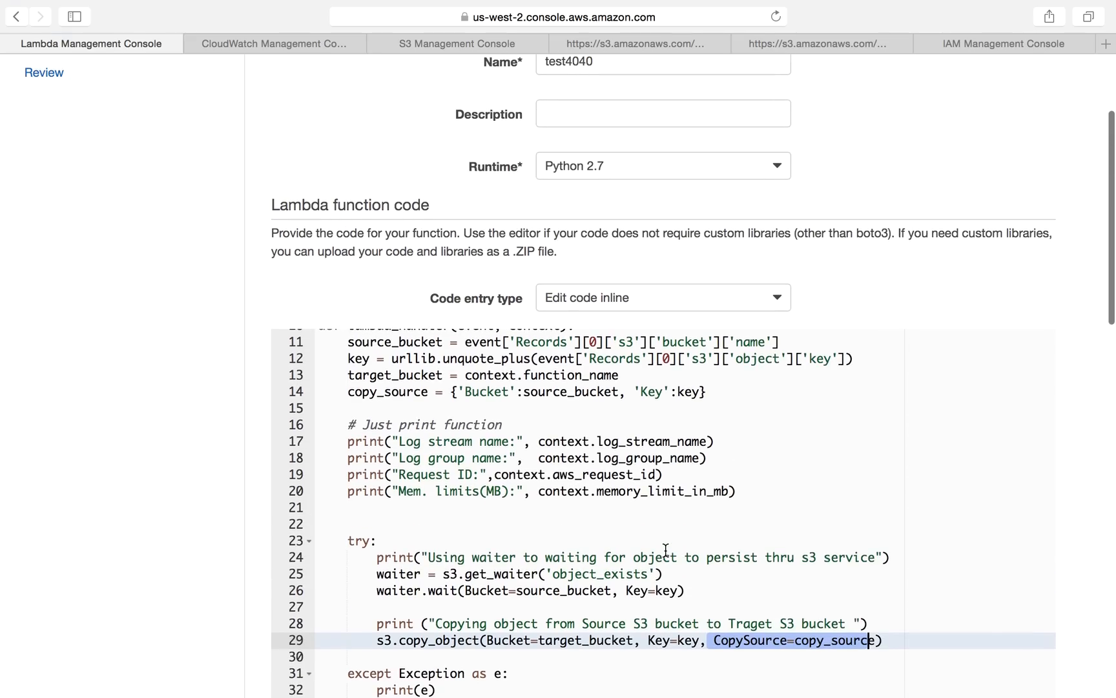
{"action": "scroll", "coordinate": [666, 549], "scroll_direction": "up", "scroll_amount": 5}
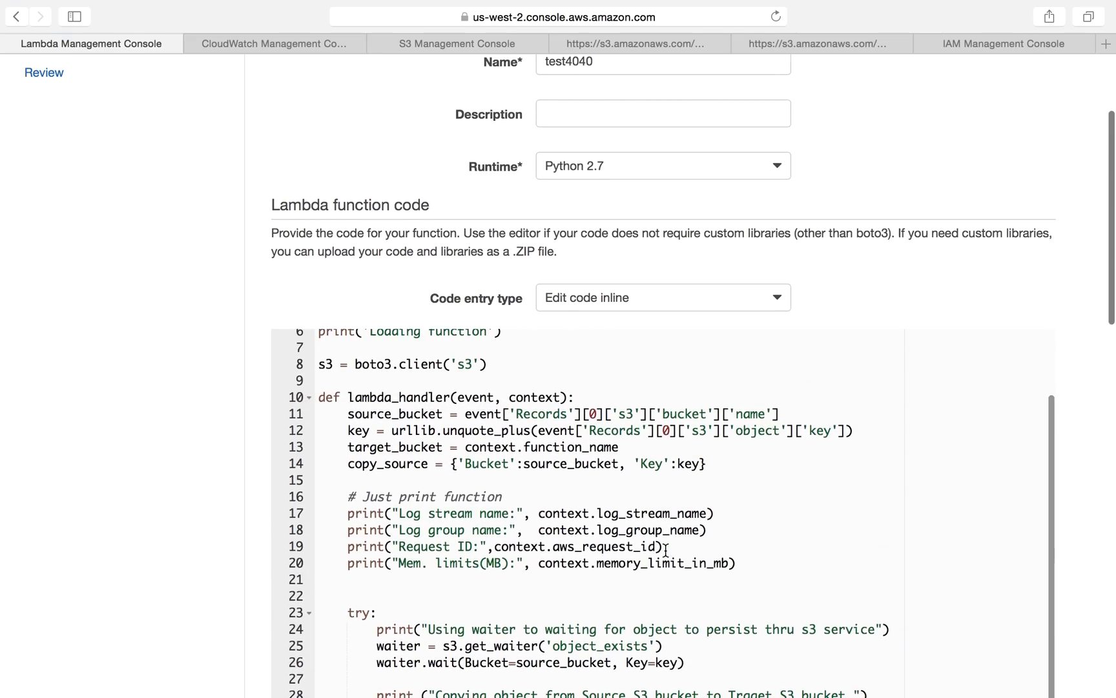
{"action": "scroll", "coordinate": [845, 380], "scroll_direction": "down", "scroll_amount": 5}
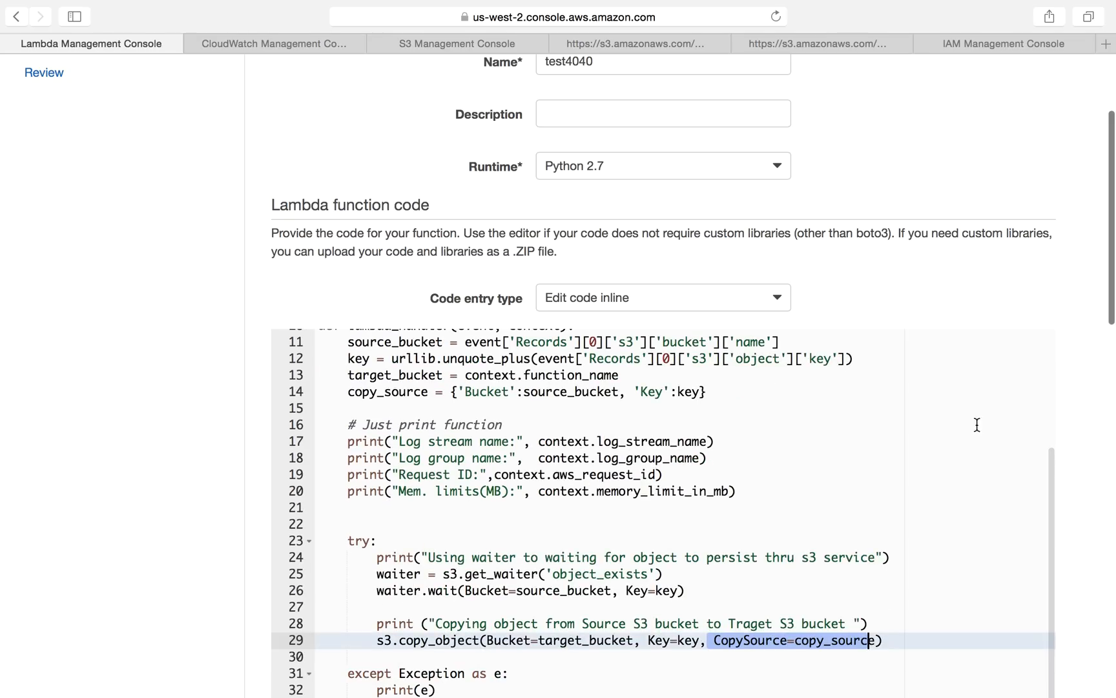
{"action": "scroll", "coordinate": [995, 327], "scroll_direction": "down", "scroll_amount": 5}
{"action": "scroll", "coordinate": [989, 561], "scroll_direction": "down", "scroll_amount": 4}
{"action": "scroll", "coordinate": [874, 559], "scroll_direction": "down", "scroll_amount": 3}
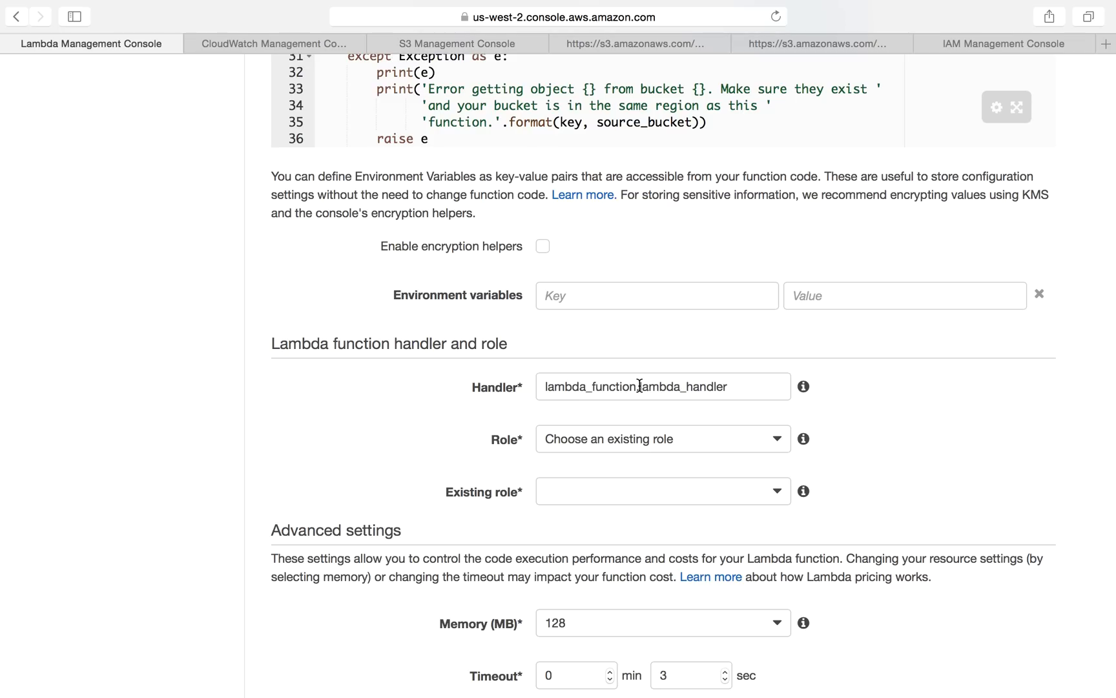
Step: Choose an existing role and set the existing role to Lambda_s3_example001
{"action": "left_click_drag", "start_coordinate": [637, 386], "coordinate": [756, 386]}
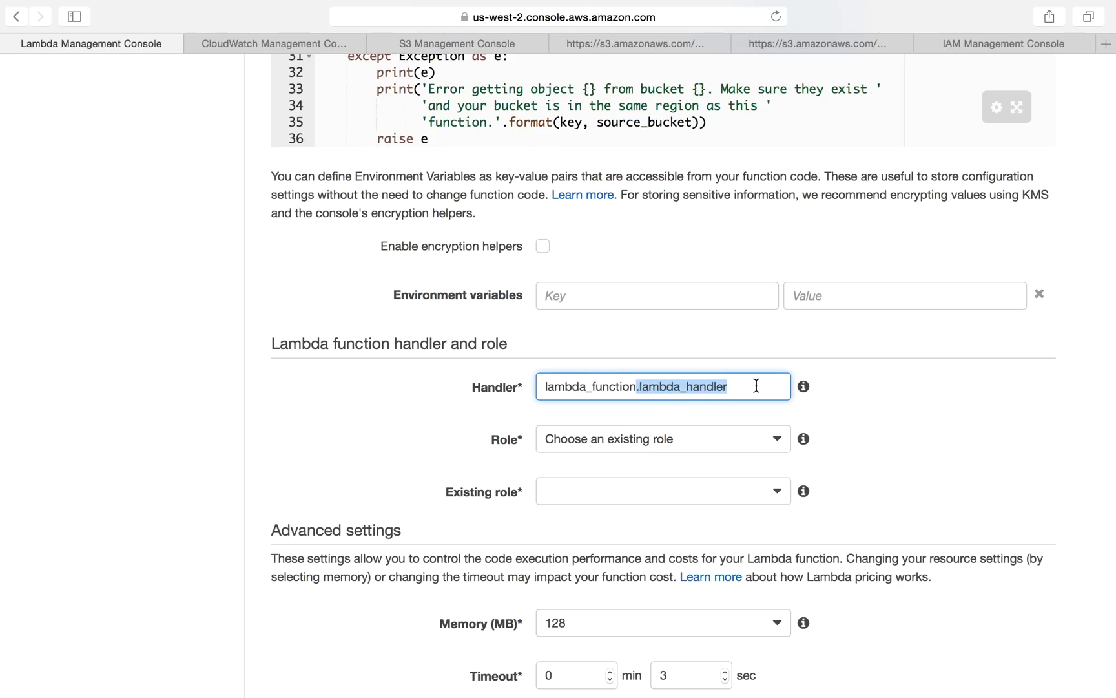
{"action": "left_click", "coordinate": [682, 439]}
{"action": "left_click", "coordinate": [660, 465]}
{"action": "left_click", "coordinate": [657, 498]}
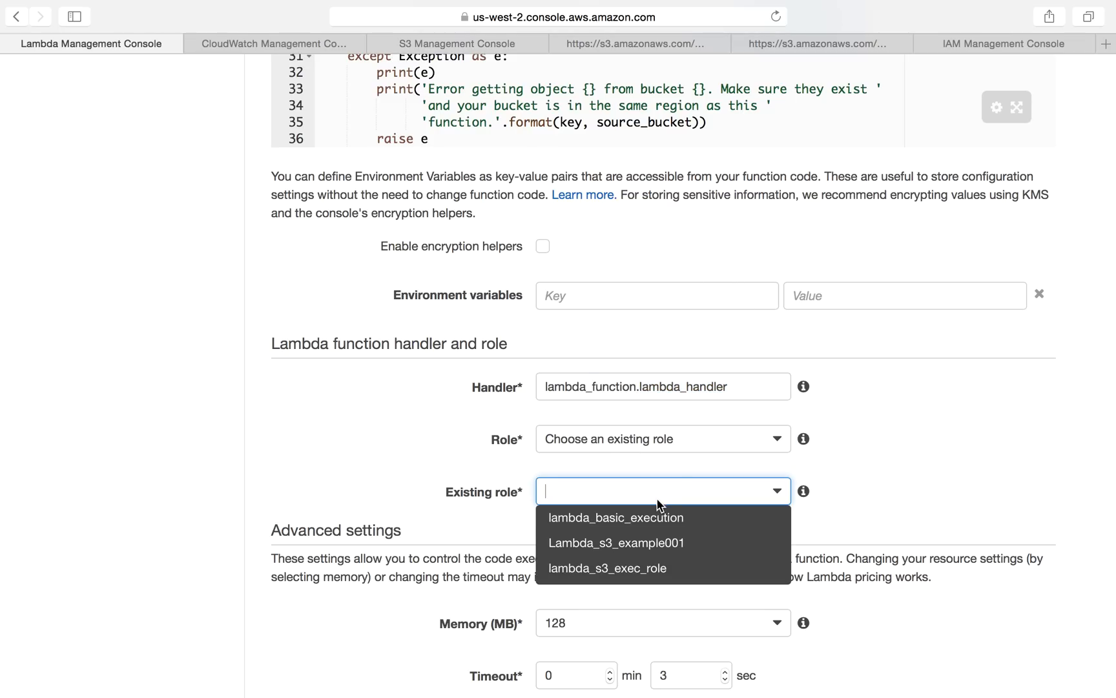
{"action": "left_click", "coordinate": [671, 549]}
{"action": "scroll", "coordinate": [884, 523], "scroll_direction": "down", "scroll_amount": 1}
{"action": "scroll", "coordinate": [885, 526], "scroll_direction": "down", "scroll_amount": 3}
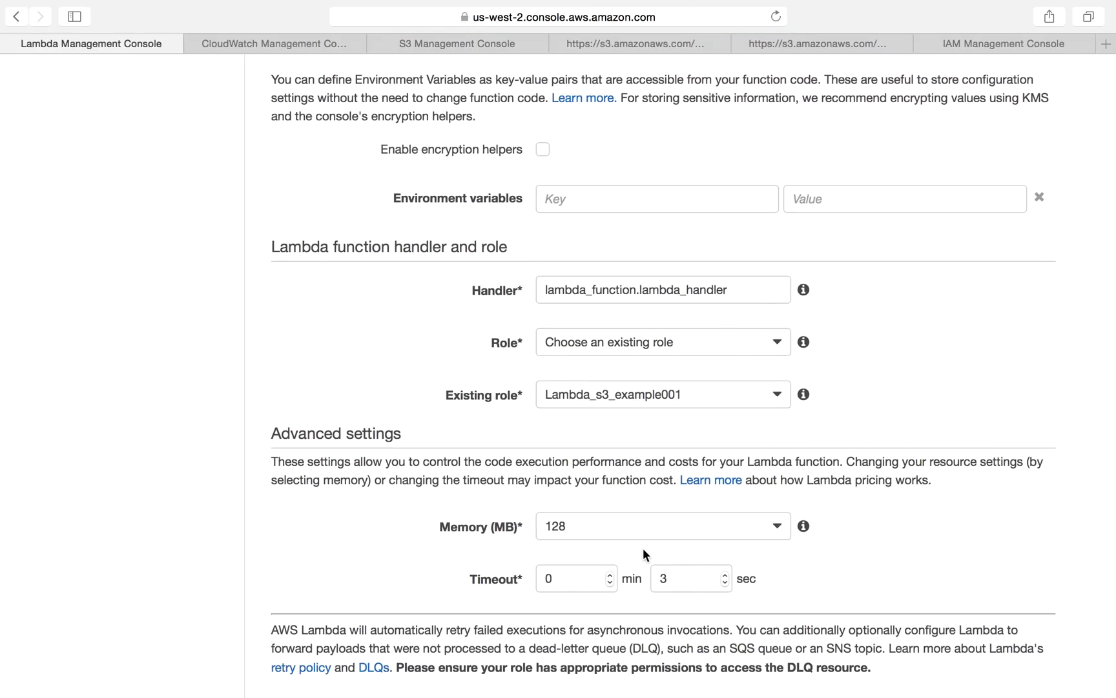
{"action": "scroll", "coordinate": [850, 581], "scroll_direction": "down", "scroll_amount": 10}
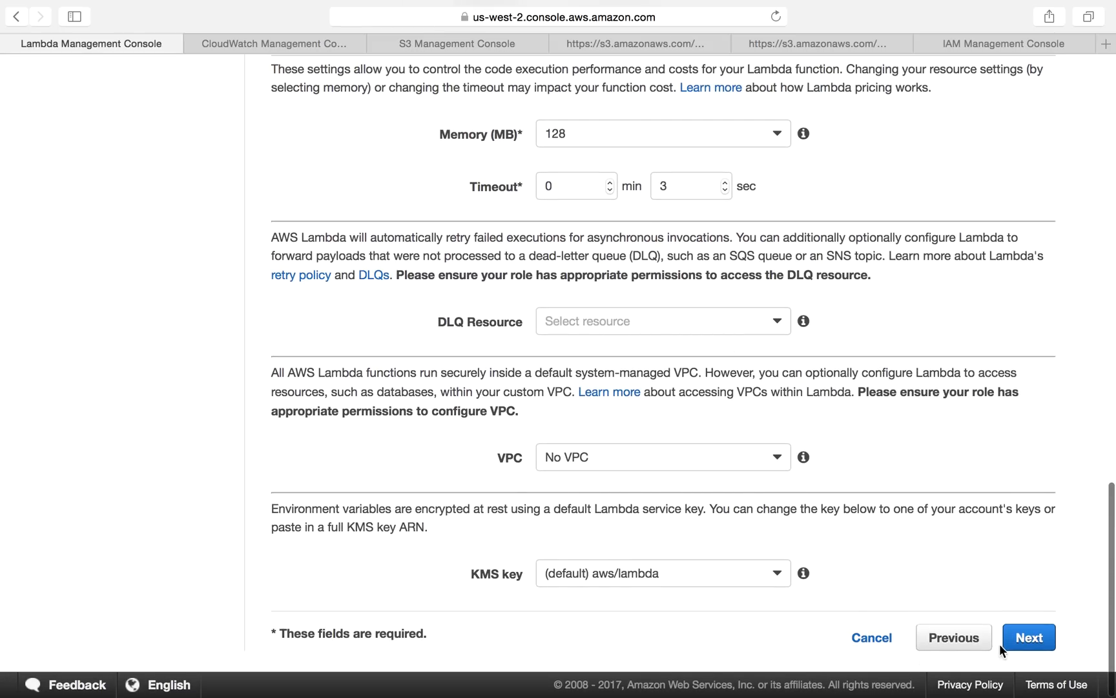
Step: Proceed to the review page and create the test4040 function
{"action": "left_click", "coordinate": [1039, 638]}
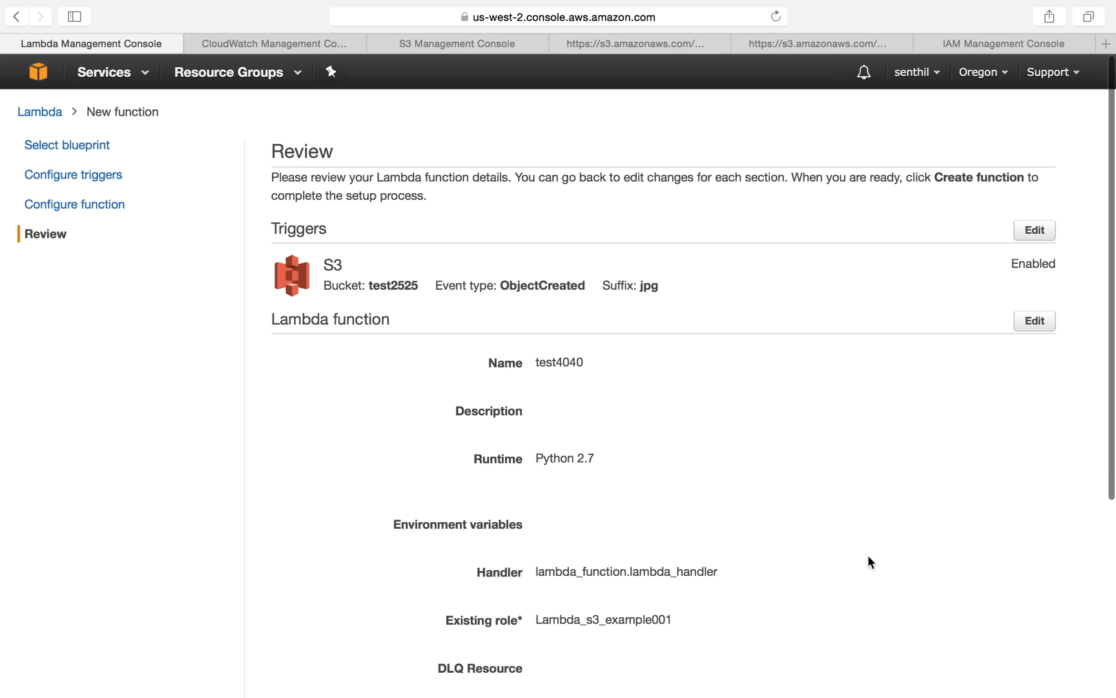
{"action": "scroll", "coordinate": [868, 555], "scroll_direction": "down", "scroll_amount": 1}
{"action": "scroll", "coordinate": [868, 558], "scroll_direction": "down", "scroll_amount": 7}
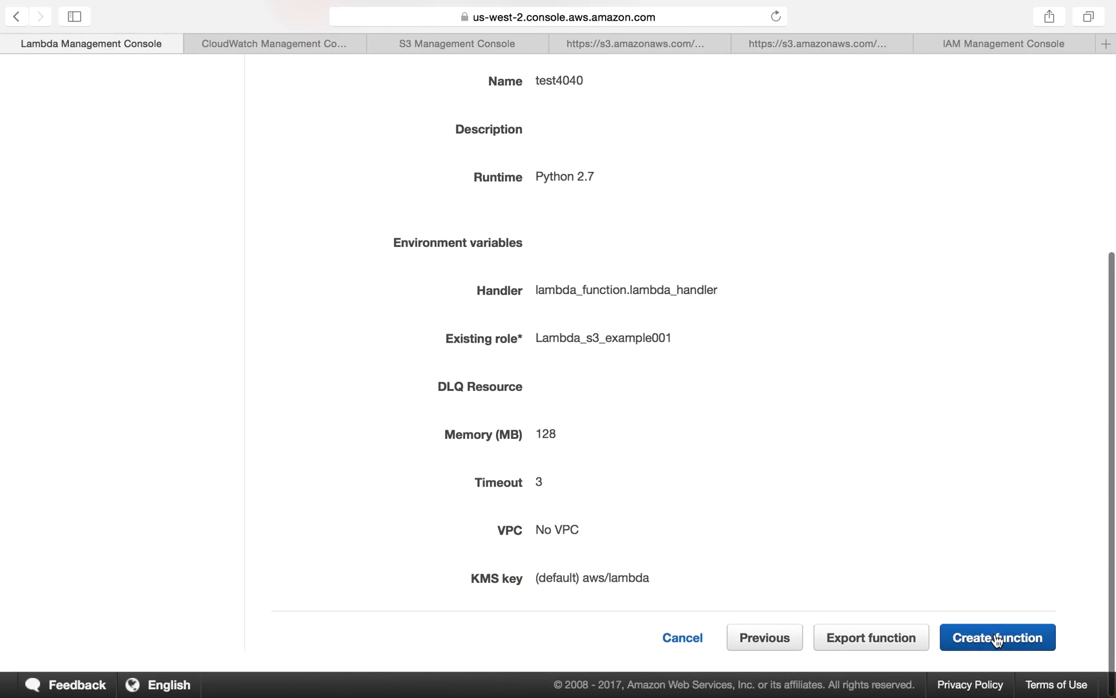
{"action": "left_click", "coordinate": [996, 639]}
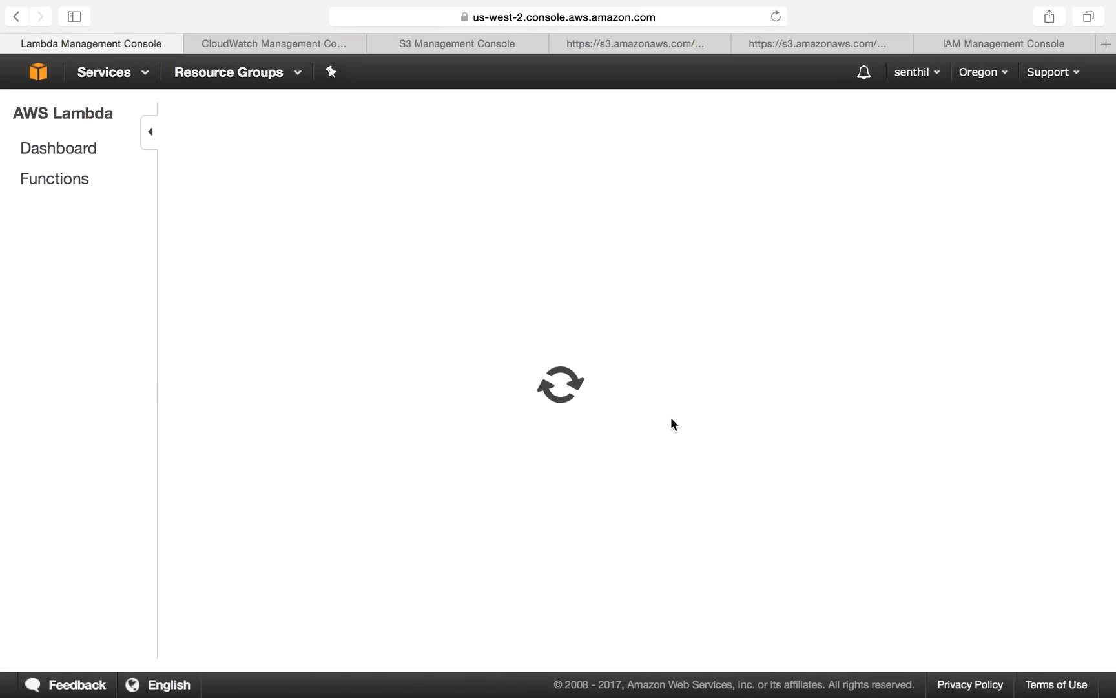
Step: Create a new S3 bucket named test4040 in the Oregon region
{"action": "left_click", "coordinate": [279, 43]}
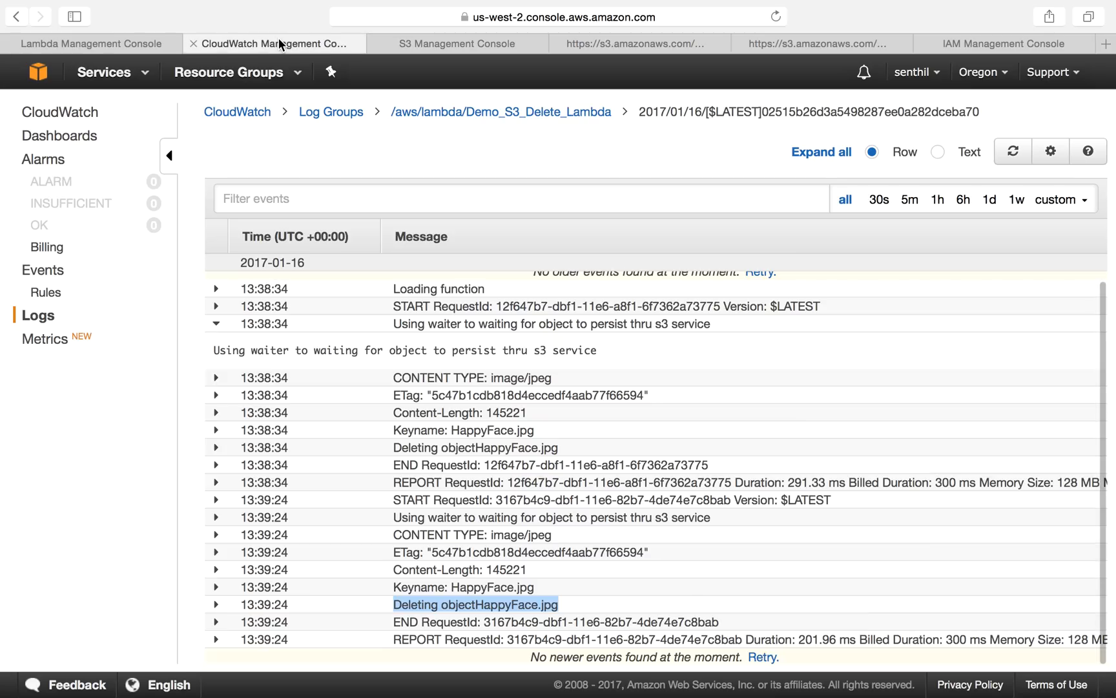
{"action": "left_click", "coordinate": [420, 43]}
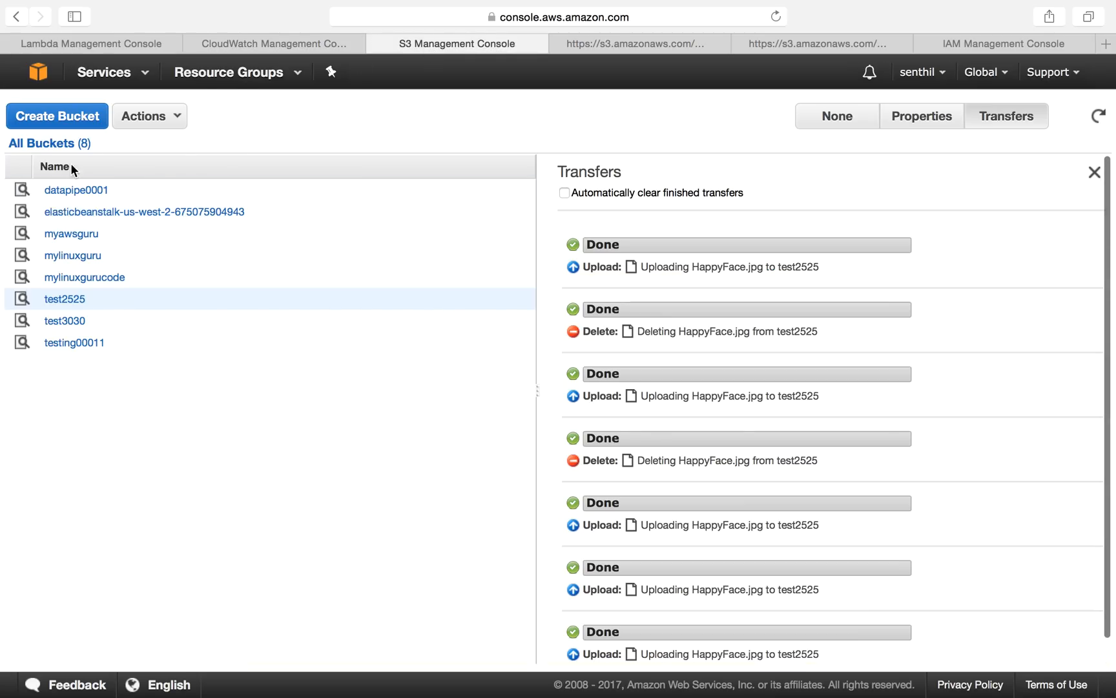
{"action": "left_click", "coordinate": [62, 120]}
{"action": "left_click", "coordinate": [399, 343]}
{"action": "type", "text": "teas"}
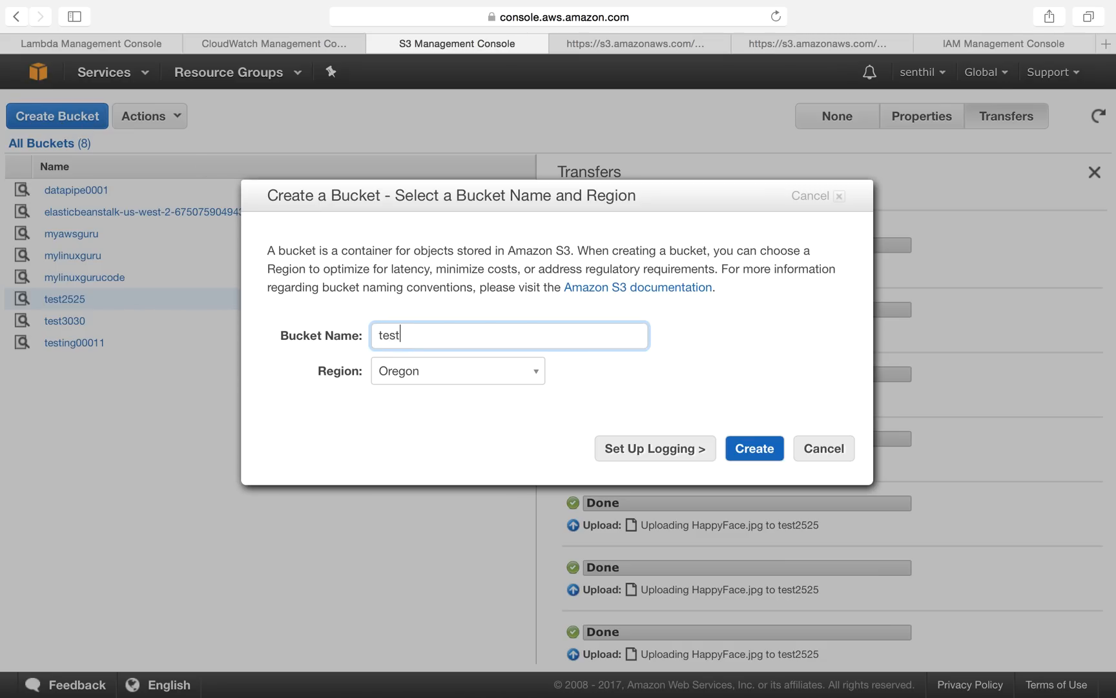
{"action": "type", "text": "4040"}
{"action": "left_click", "coordinate": [756, 448]}
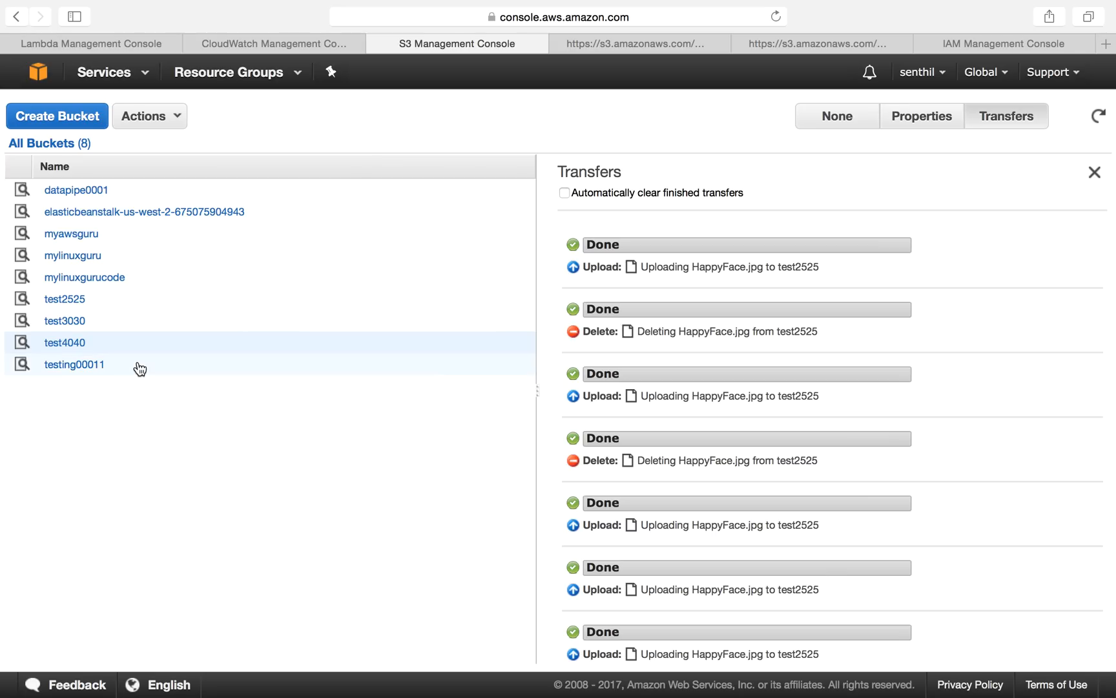
Step: Open the test4040 bucket and then the test2525 bucket to check their contents
{"action": "left_click", "coordinate": [72, 345]}
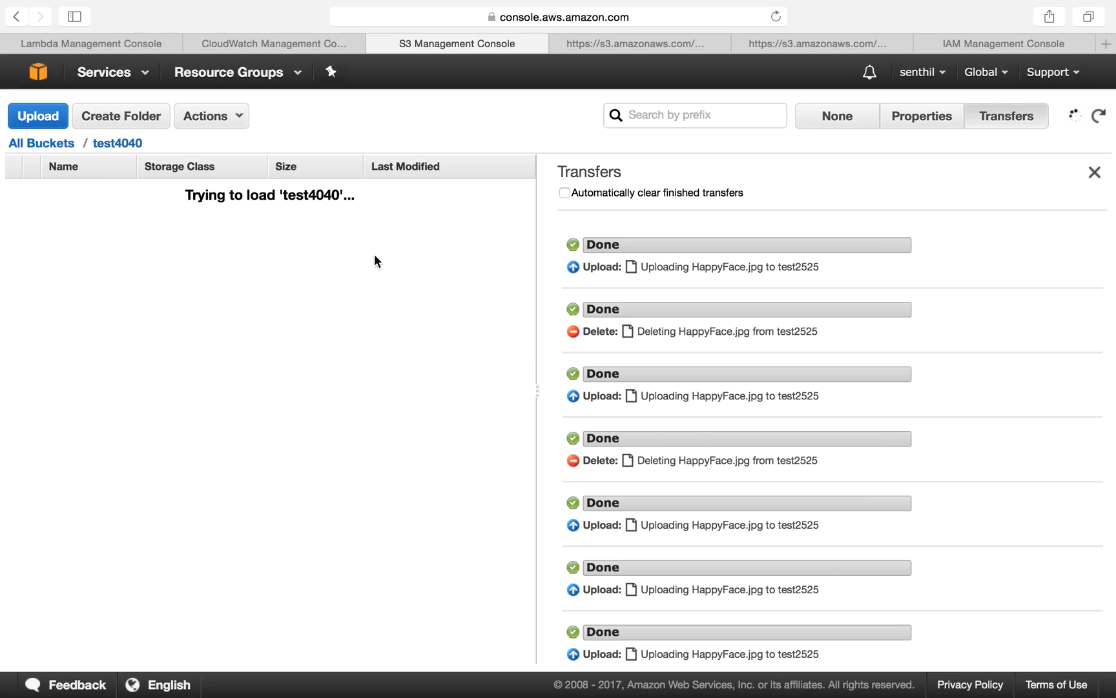
{"action": "left_click", "coordinate": [47, 143]}
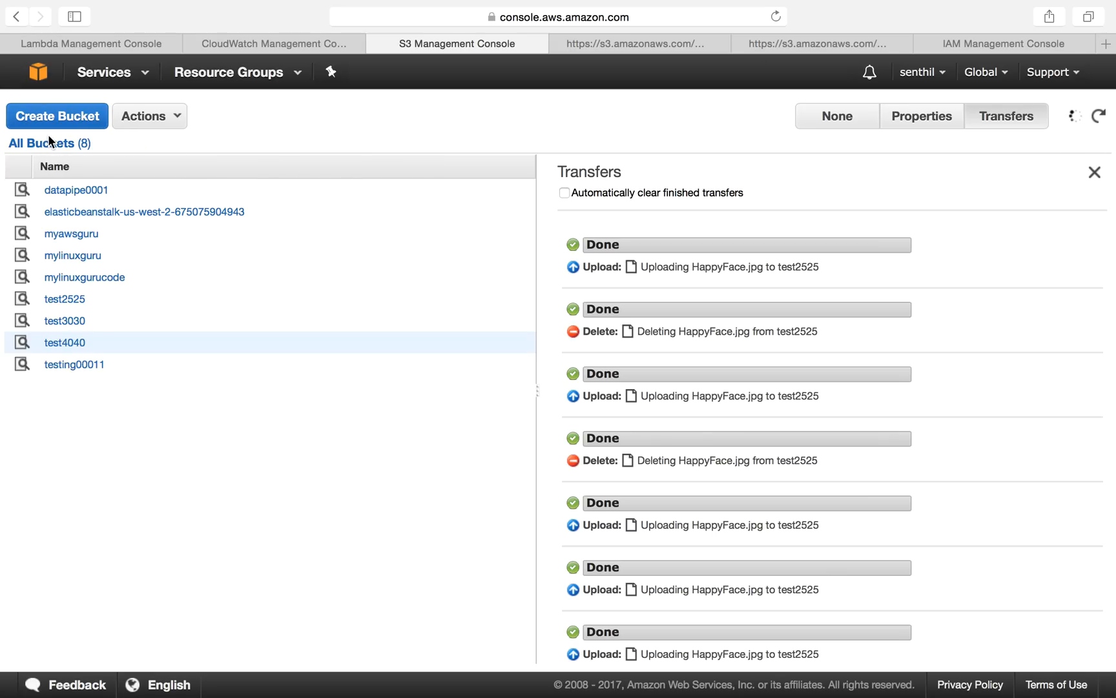
{"action": "left_click", "coordinate": [75, 299]}
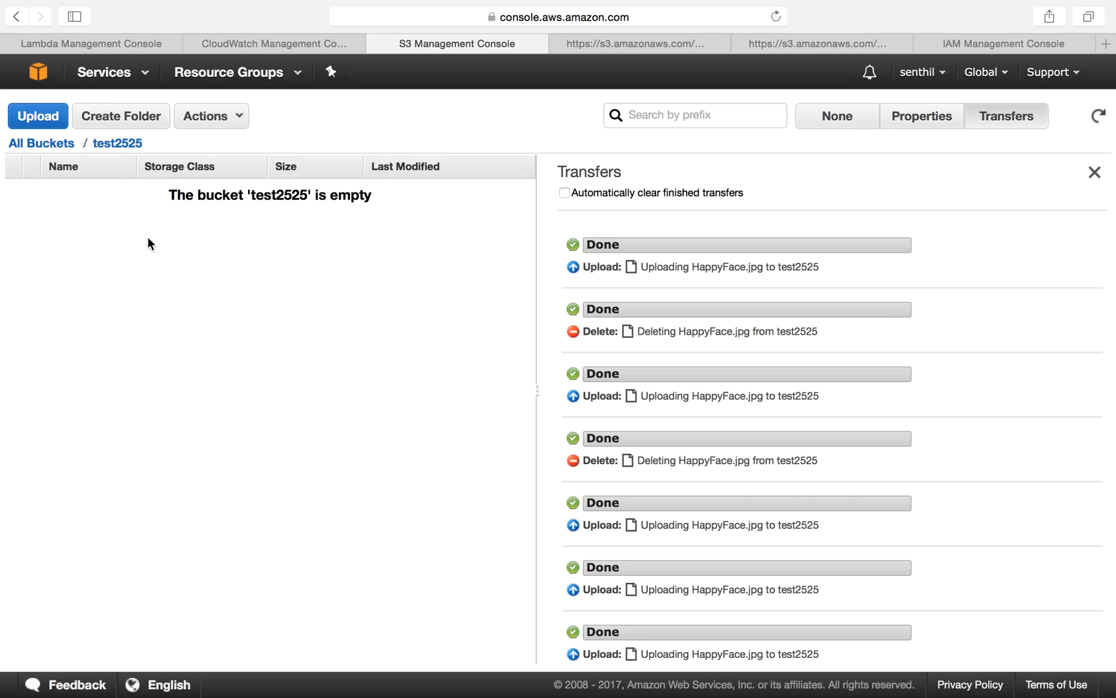
Step: Edit test2525's jpg ObjectCreated event notification so it sends to the Lambda function test4040, and save
{"action": "left_click", "coordinate": [928, 127]}
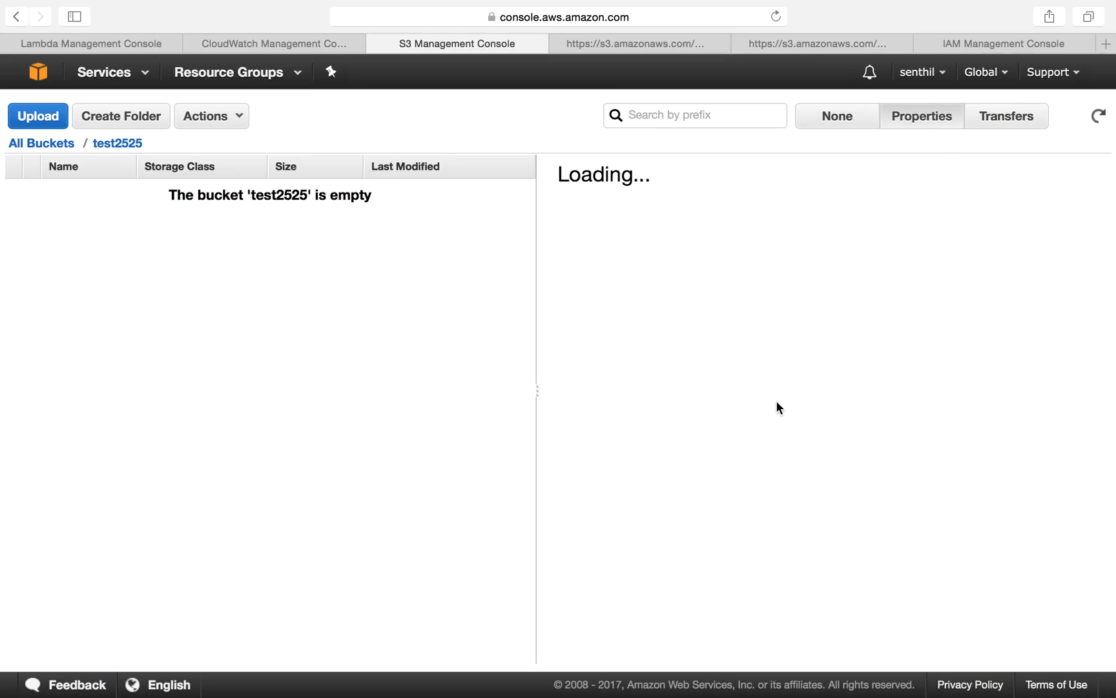
{"action": "scroll", "coordinate": [775, 396], "scroll_direction": "down", "scroll_amount": 1}
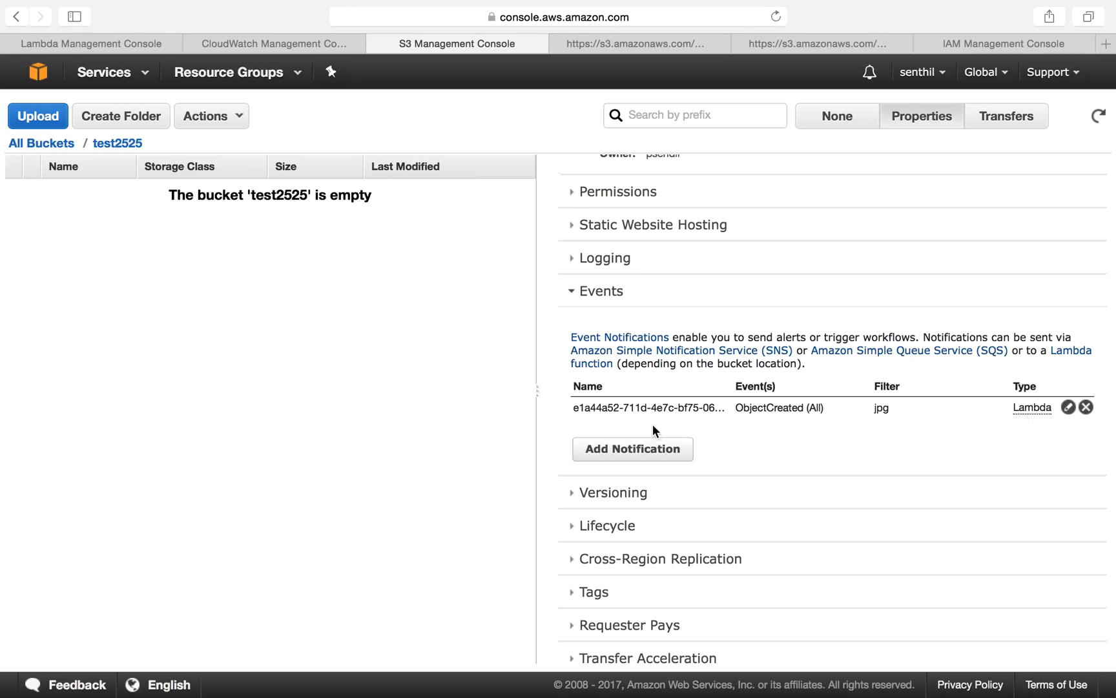
{"action": "triple_click", "coordinate": [672, 405]}
{"action": "scroll", "coordinate": [788, 405], "scroll_direction": "right", "scroll_amount": 1}
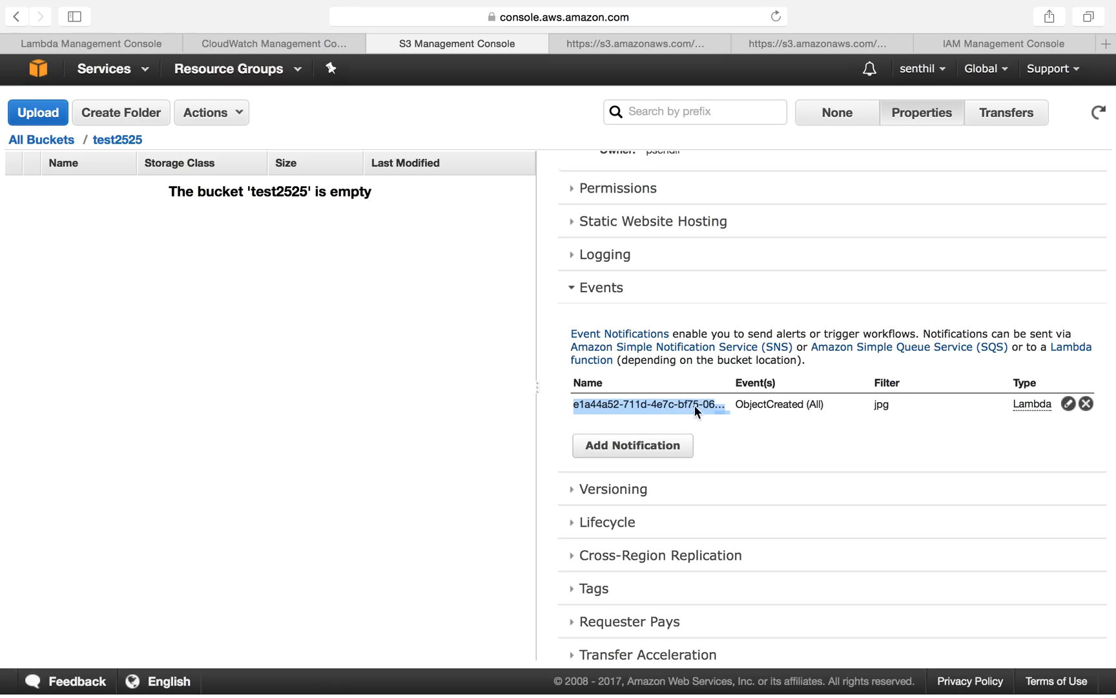
{"action": "left_click", "coordinate": [1068, 403]}
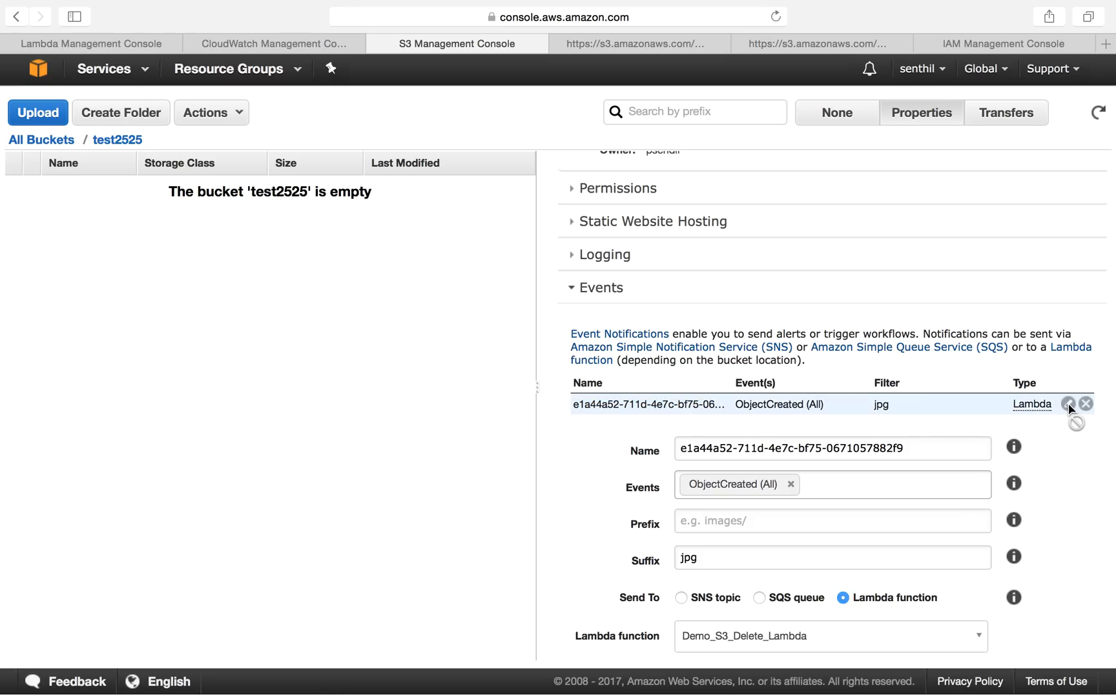
{"action": "scroll", "coordinate": [844, 494], "scroll_direction": "down", "scroll_amount": 1}
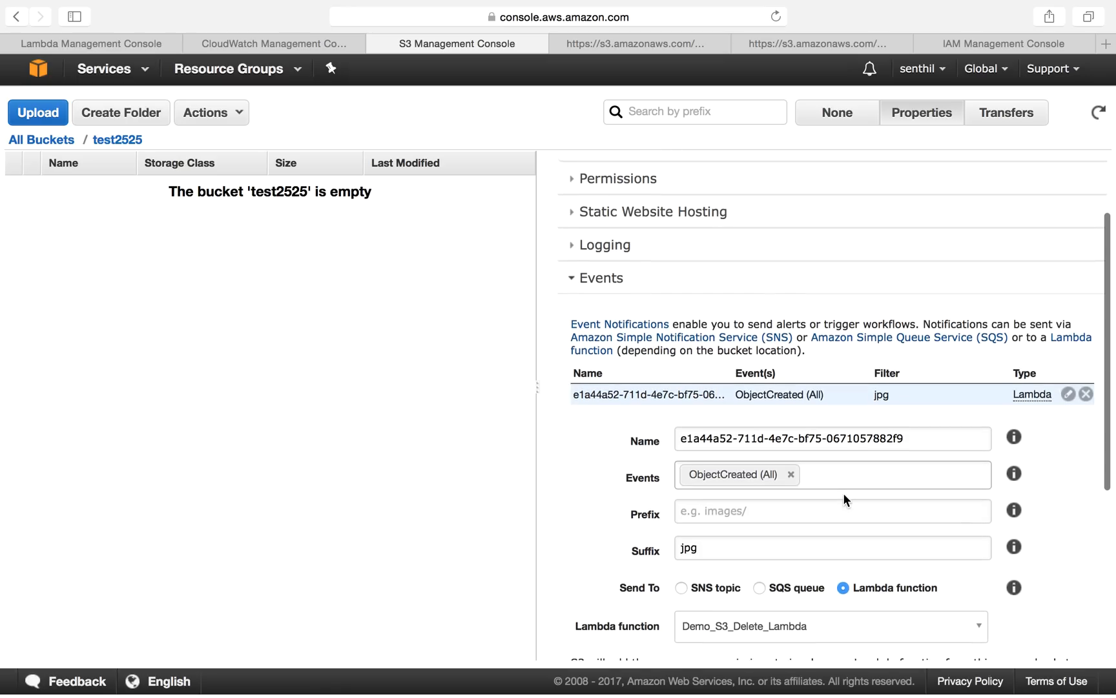
{"action": "scroll", "coordinate": [872, 453], "scroll_direction": "down", "scroll_amount": 5}
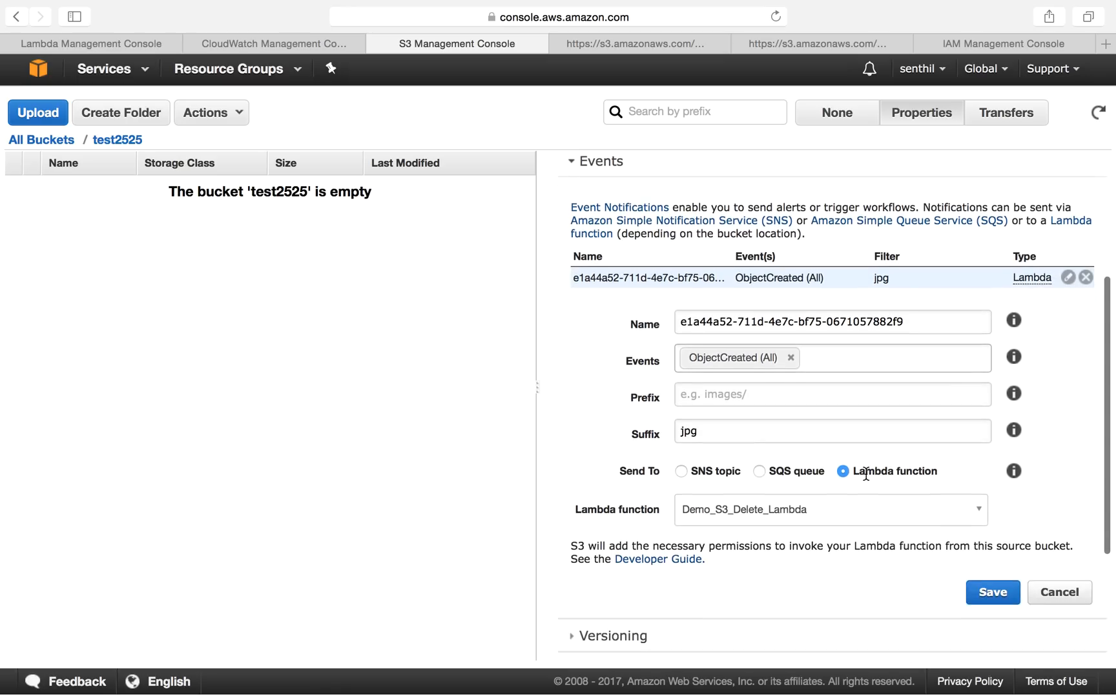
{"action": "left_click", "coordinate": [829, 510]}
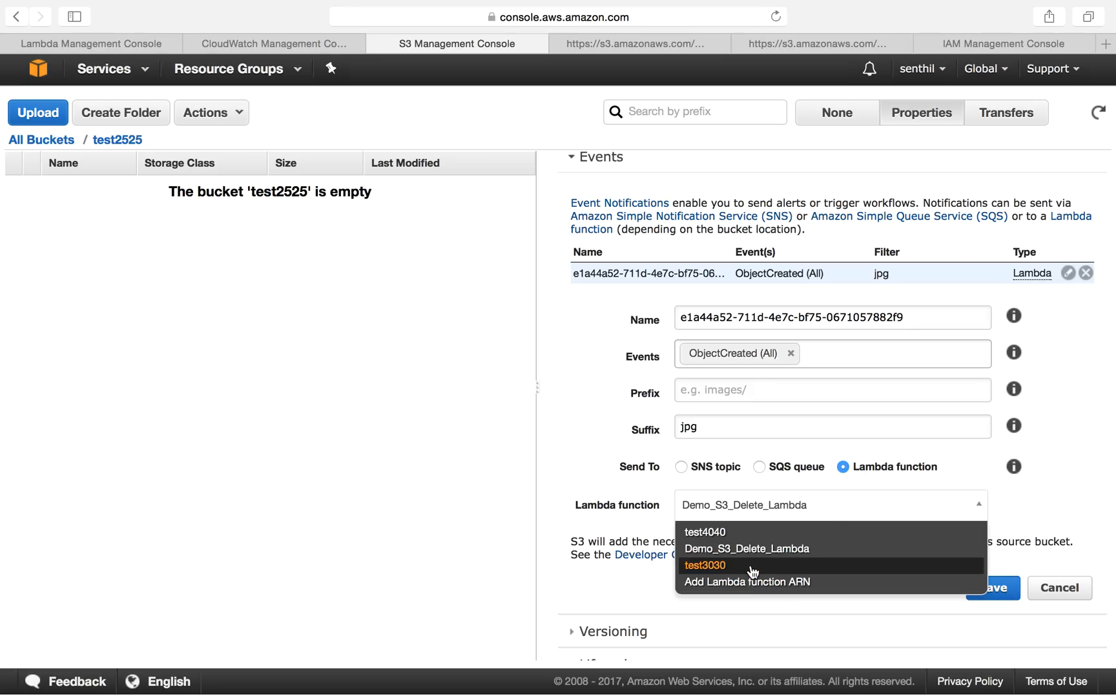
{"action": "left_click", "coordinate": [759, 533]}
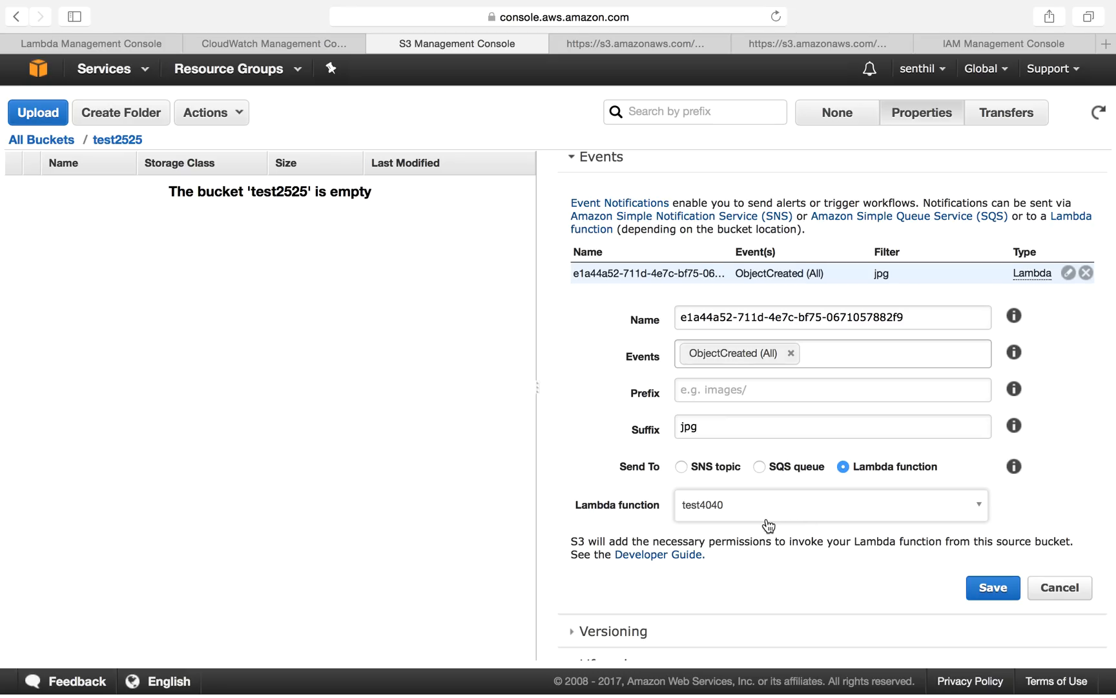
{"action": "left_click", "coordinate": [837, 517]}
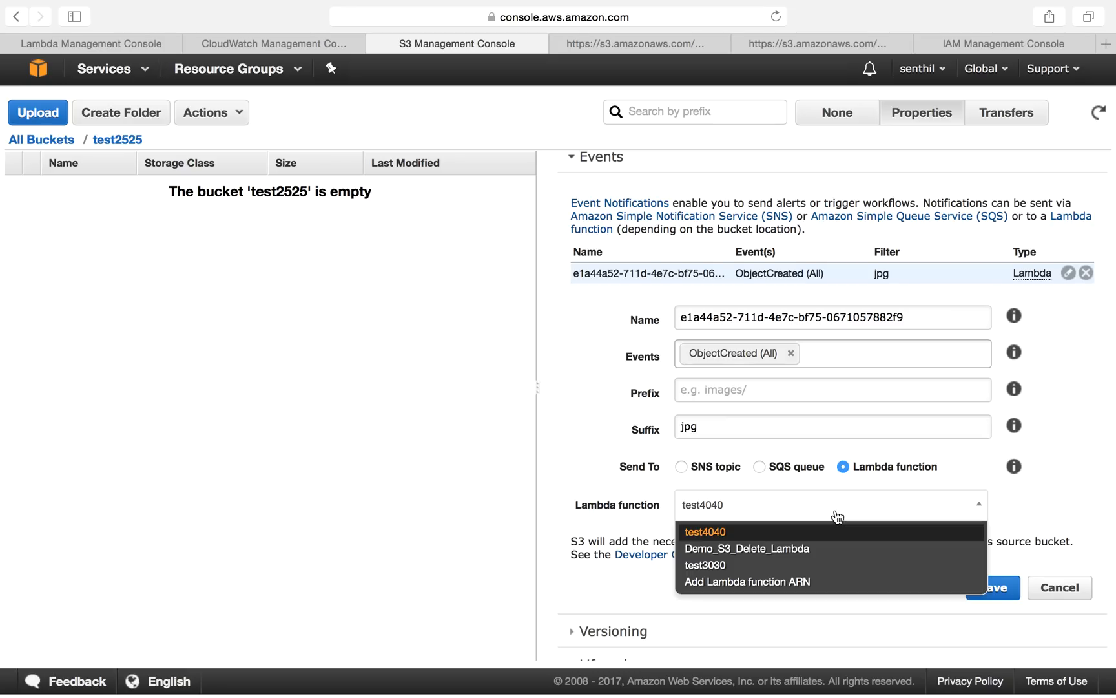
{"action": "left_click", "coordinate": [782, 533]}
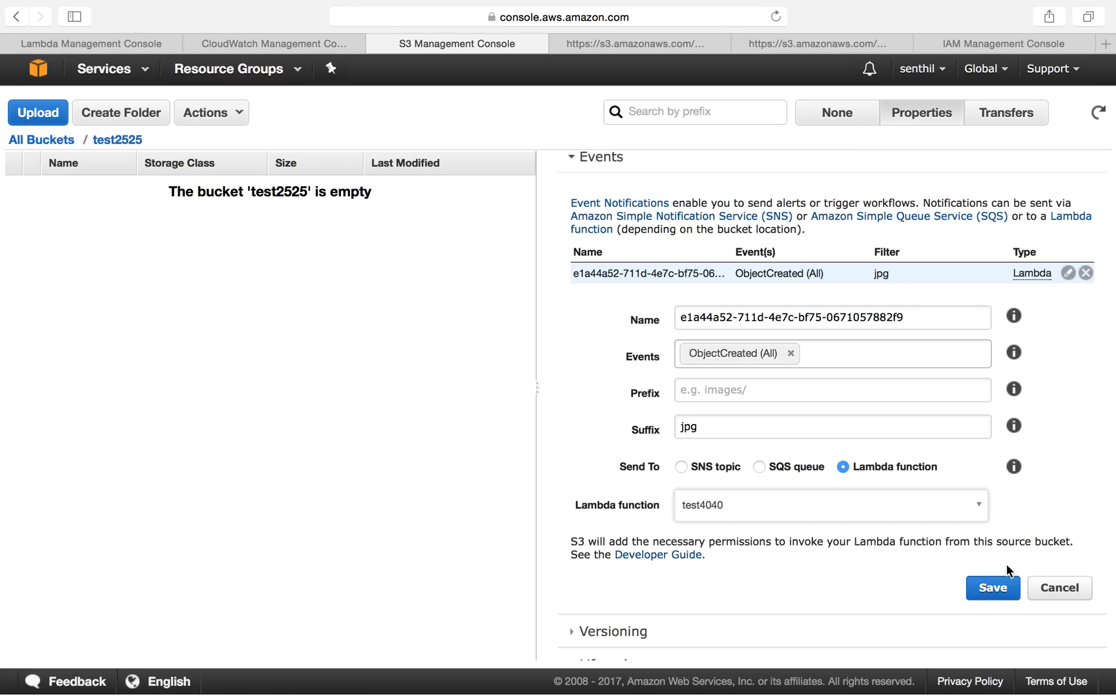
{"action": "left_click", "coordinate": [988, 588]}
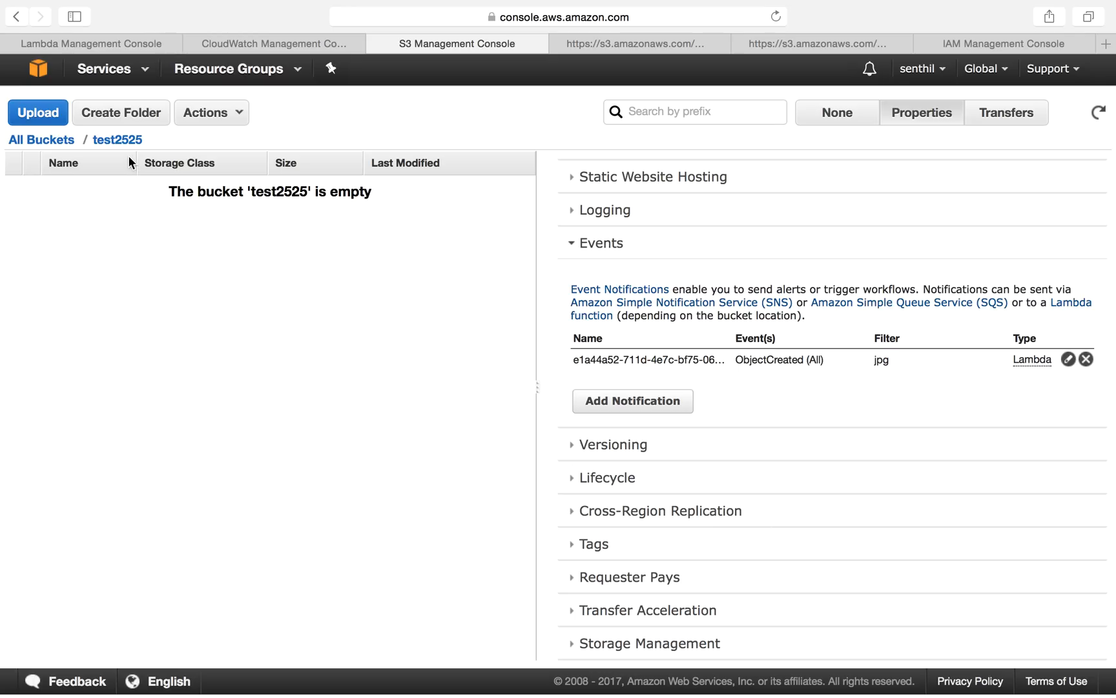
Step: Upload HappyFace.jpg to the test2525 bucket
{"action": "left_click", "coordinate": [26, 114]}
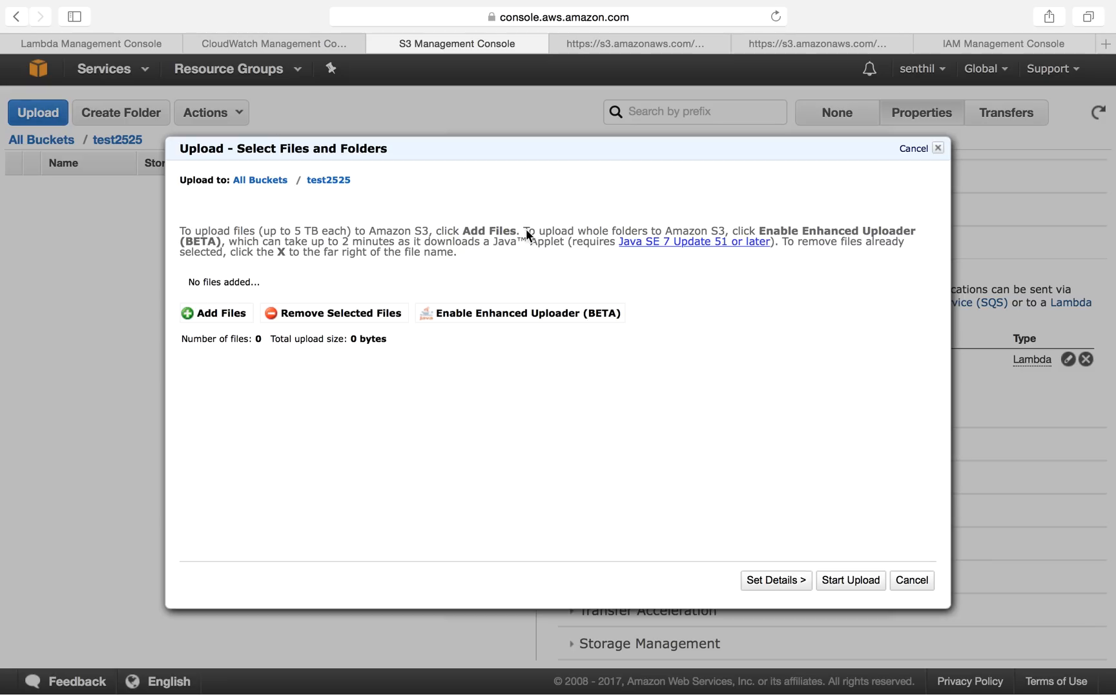
{"action": "left_click", "coordinate": [239, 311]}
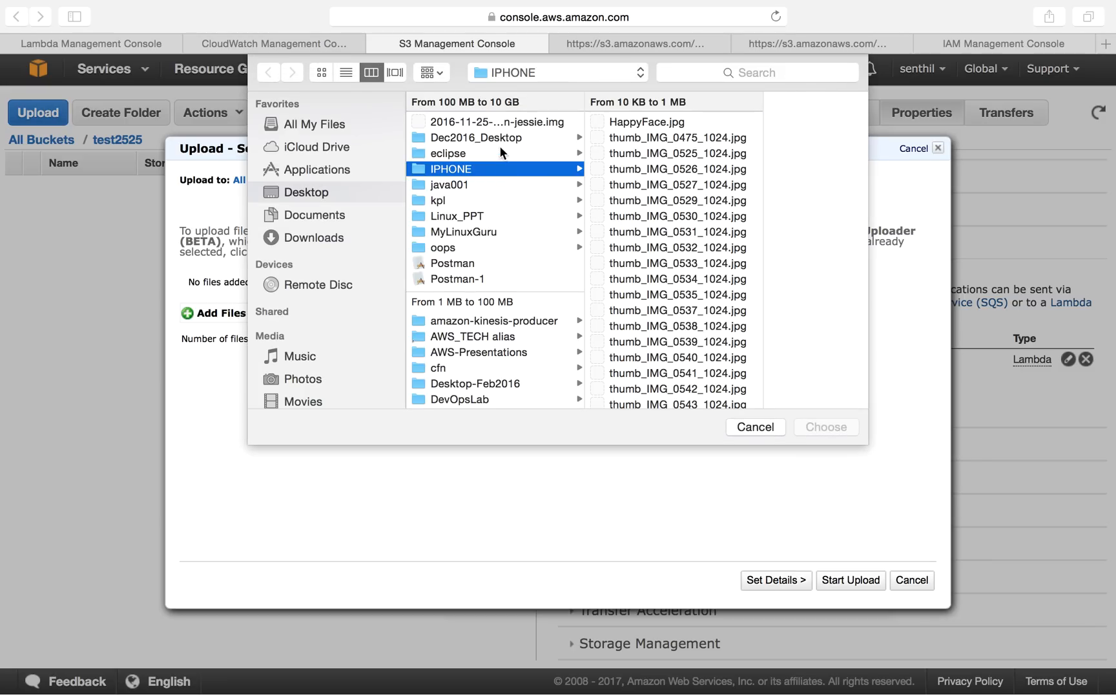
{"action": "double_click", "coordinate": [646, 122]}
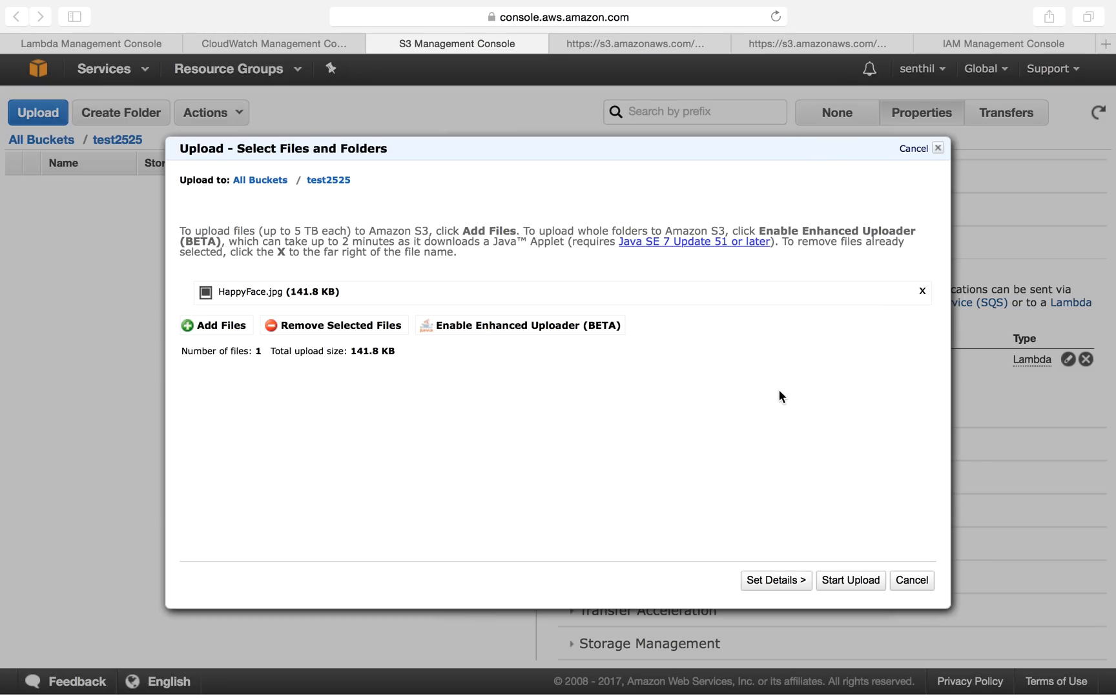
{"action": "left_click", "coordinate": [860, 579]}
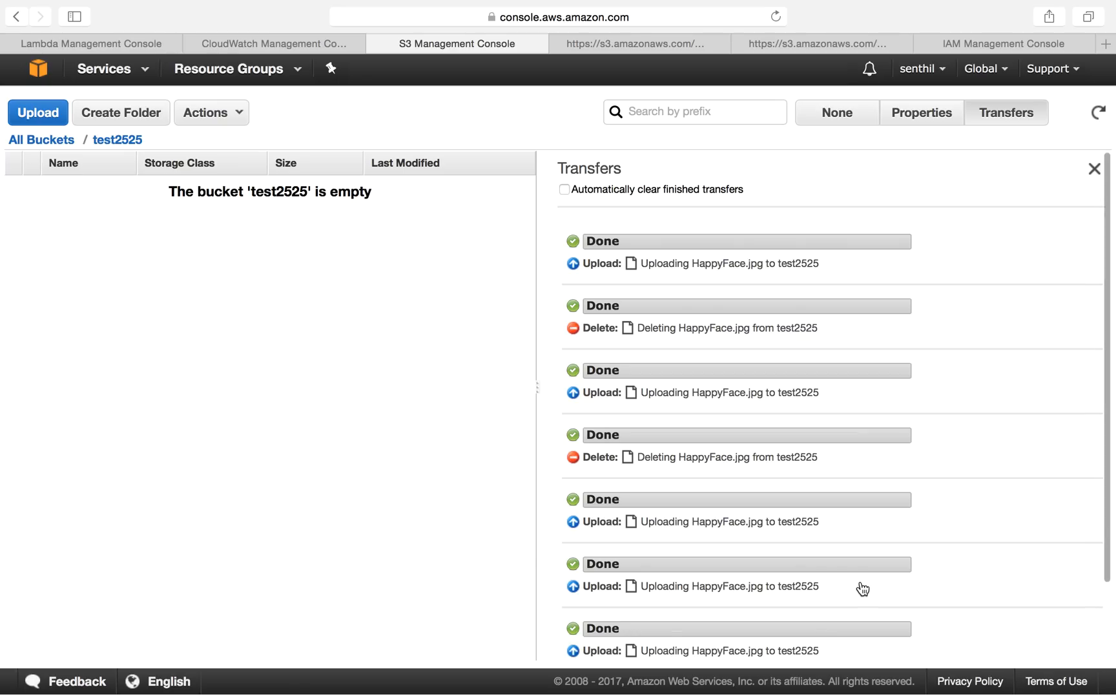
Step: Refresh test2525, then open and refresh the test4040 bucket to check for the copied HappyFace.jpg
{"action": "left_click", "coordinate": [1099, 116]}
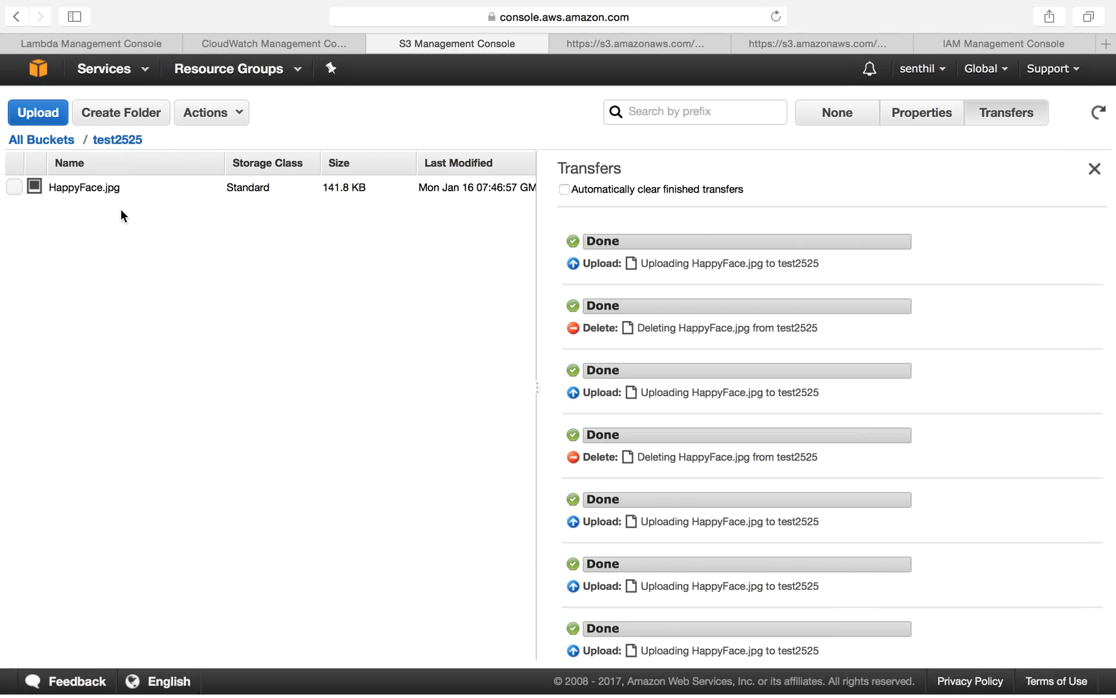
{"action": "left_click", "coordinate": [39, 144]}
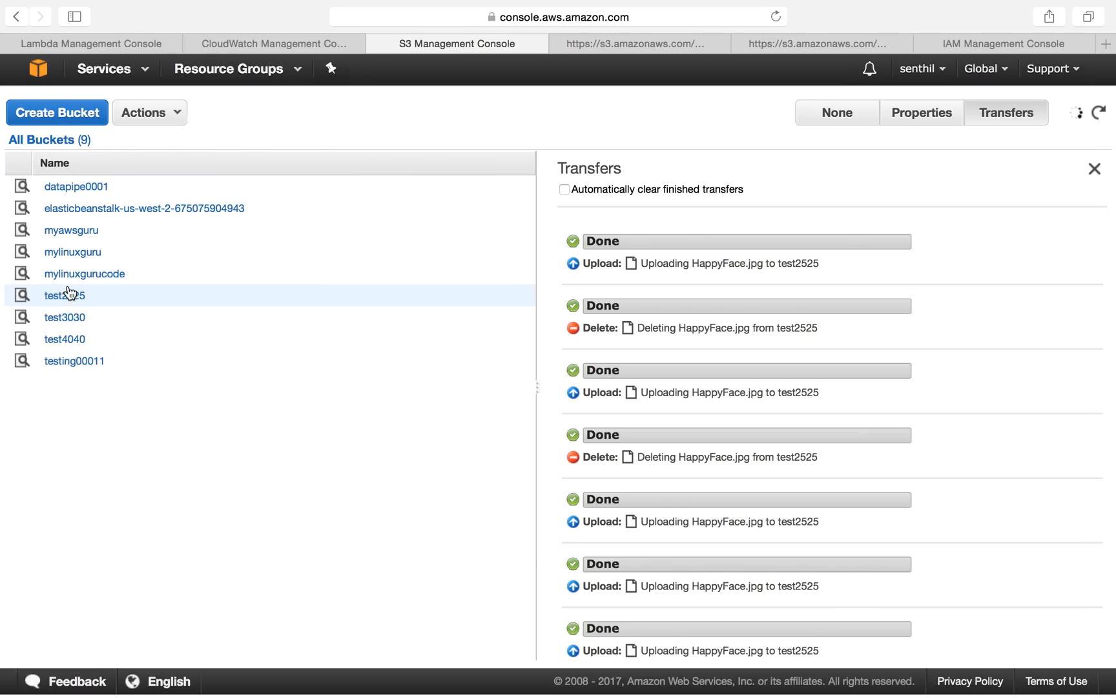
{"action": "left_click", "coordinate": [64, 340]}
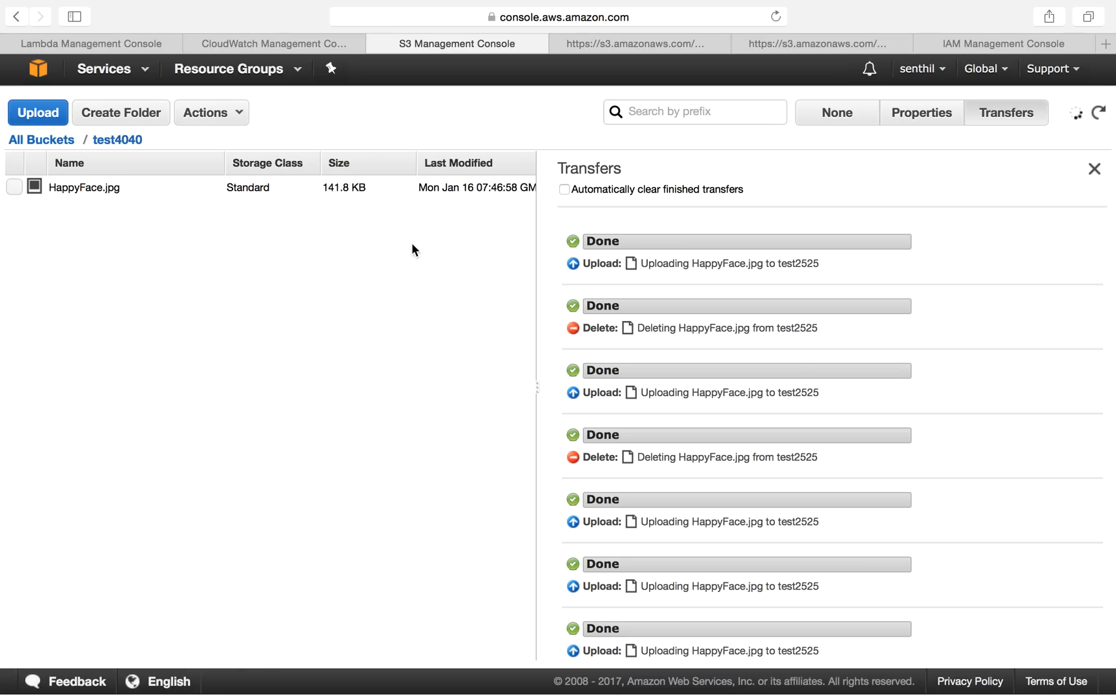
{"action": "left_click", "coordinate": [1098, 114]}
Step: Open test4040's CloudWatch logs from its Monitoring view in a new tab and view the latest log stream
{"action": "left_click", "coordinate": [126, 48]}
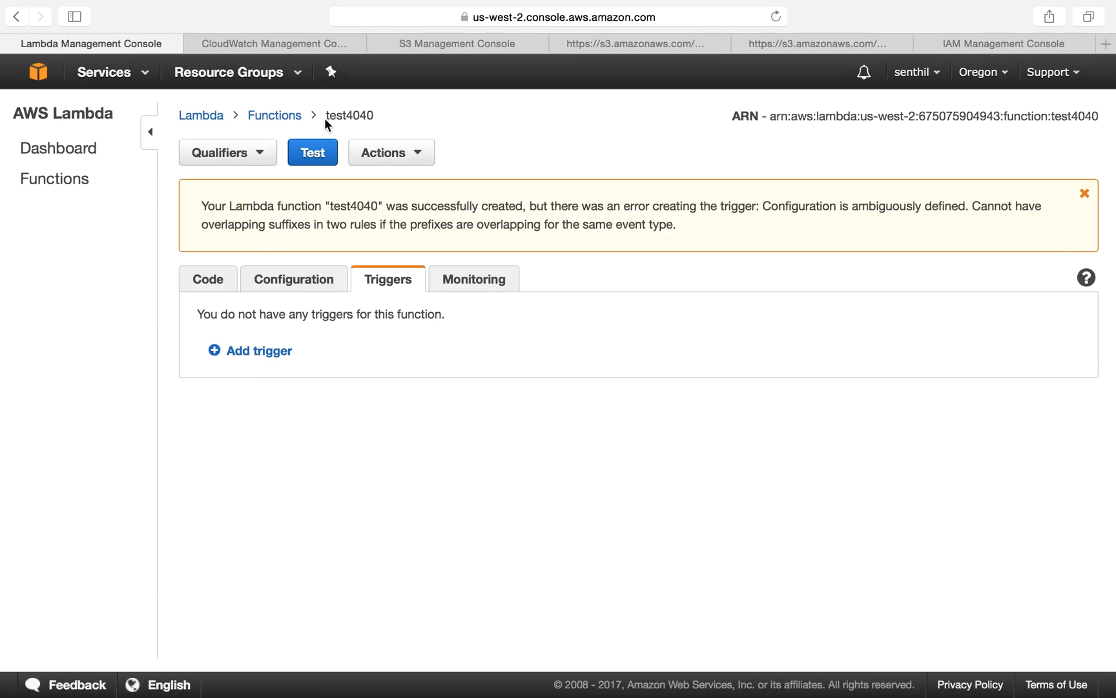
{"action": "left_click", "coordinate": [455, 278]}
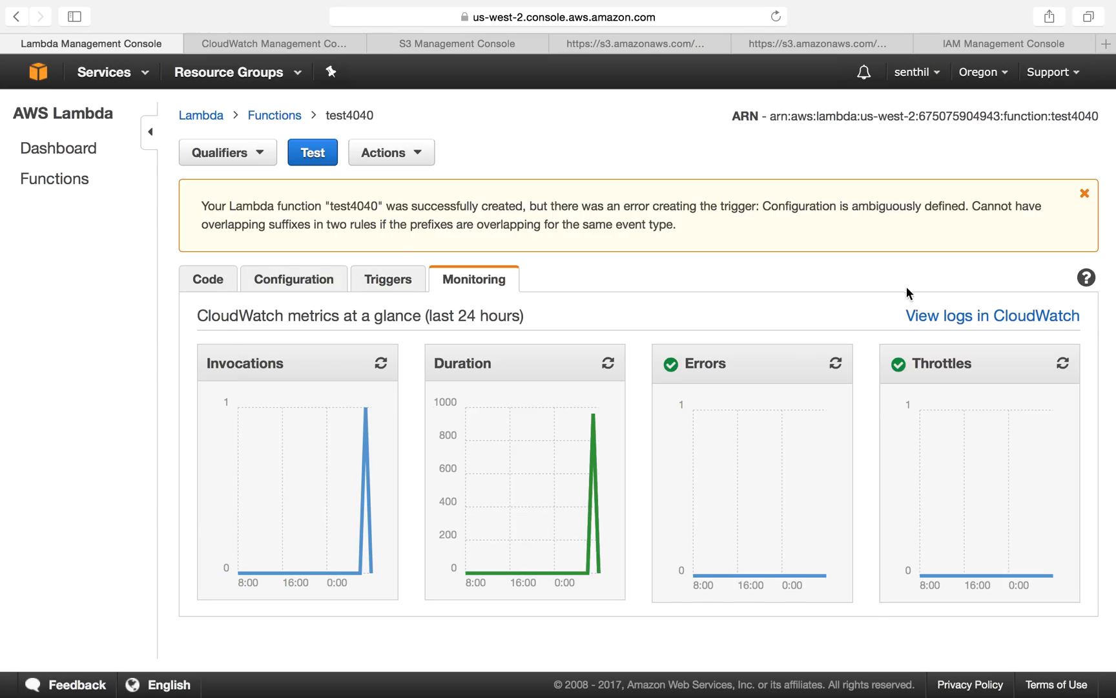
{"action": "right_click", "coordinate": [935, 325]}
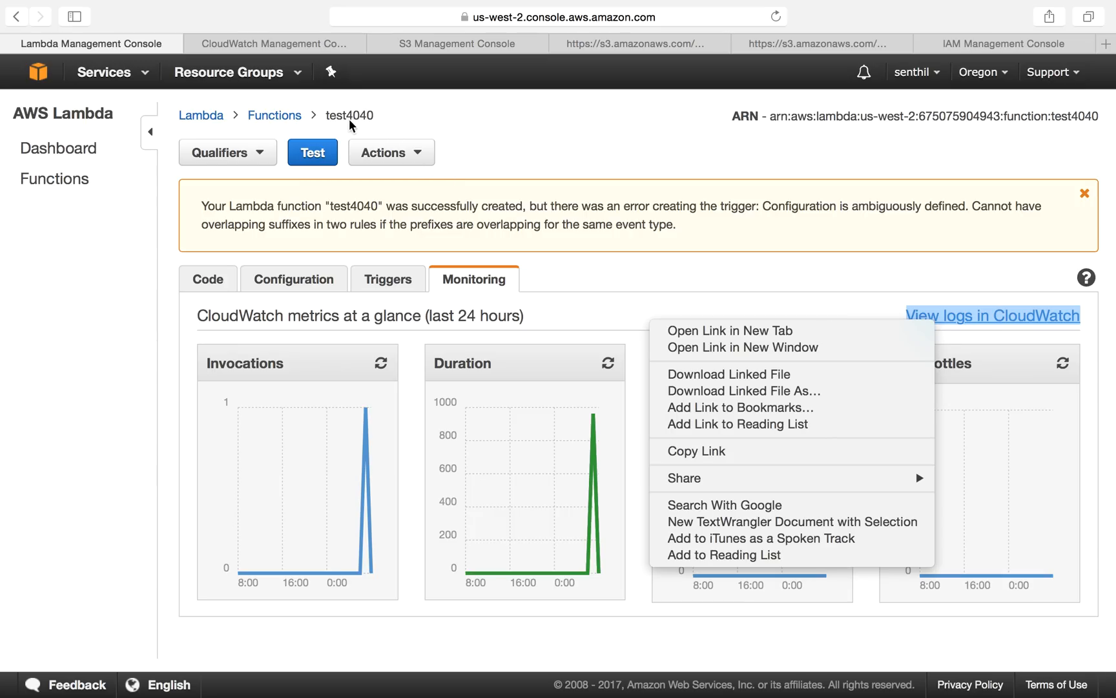
{"action": "left_click", "coordinate": [730, 331]}
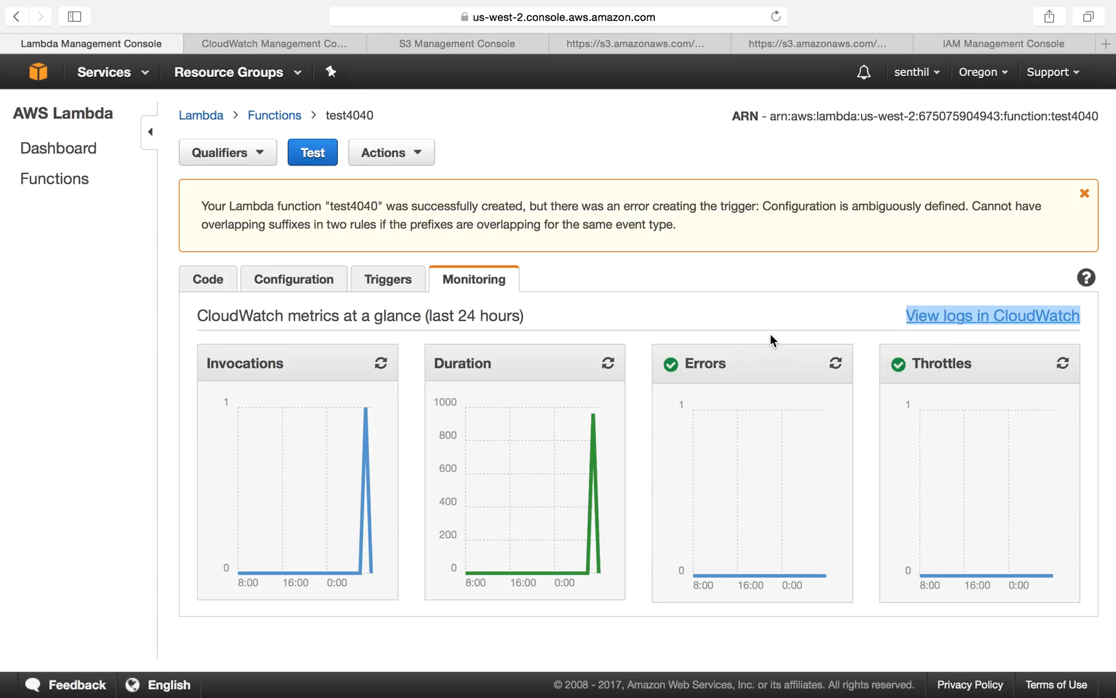
{"action": "left_click", "coordinate": [284, 41]}
{"action": "left_click", "coordinate": [353, 39]}
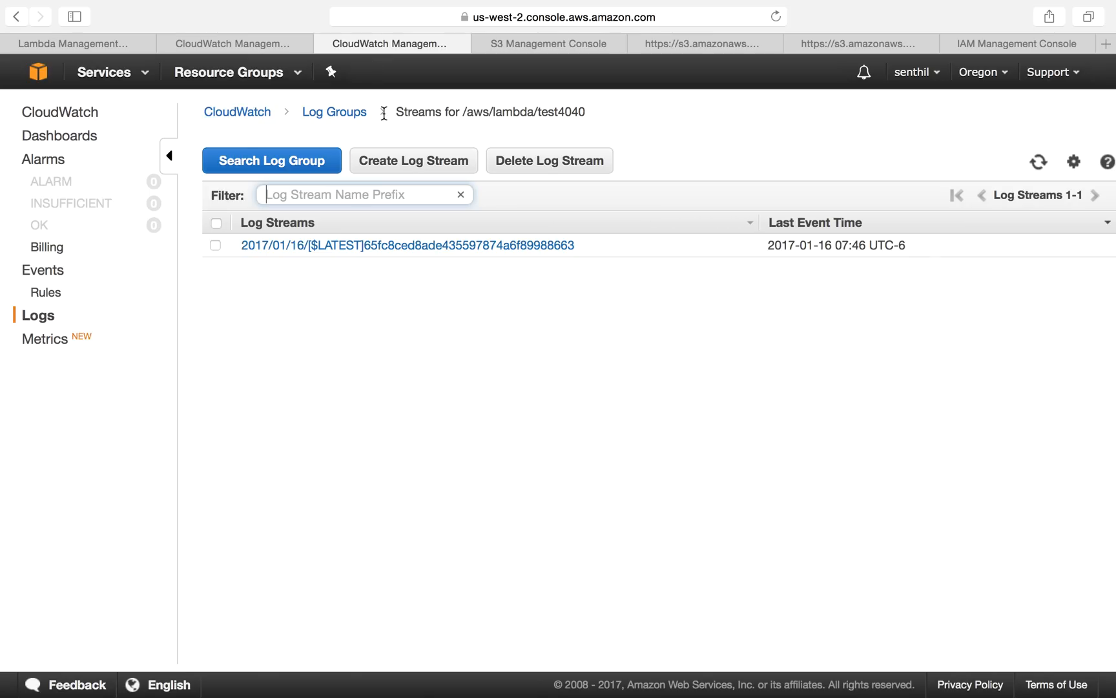
{"action": "left_click_drag", "start_coordinate": [538, 114], "coordinate": [595, 114]}
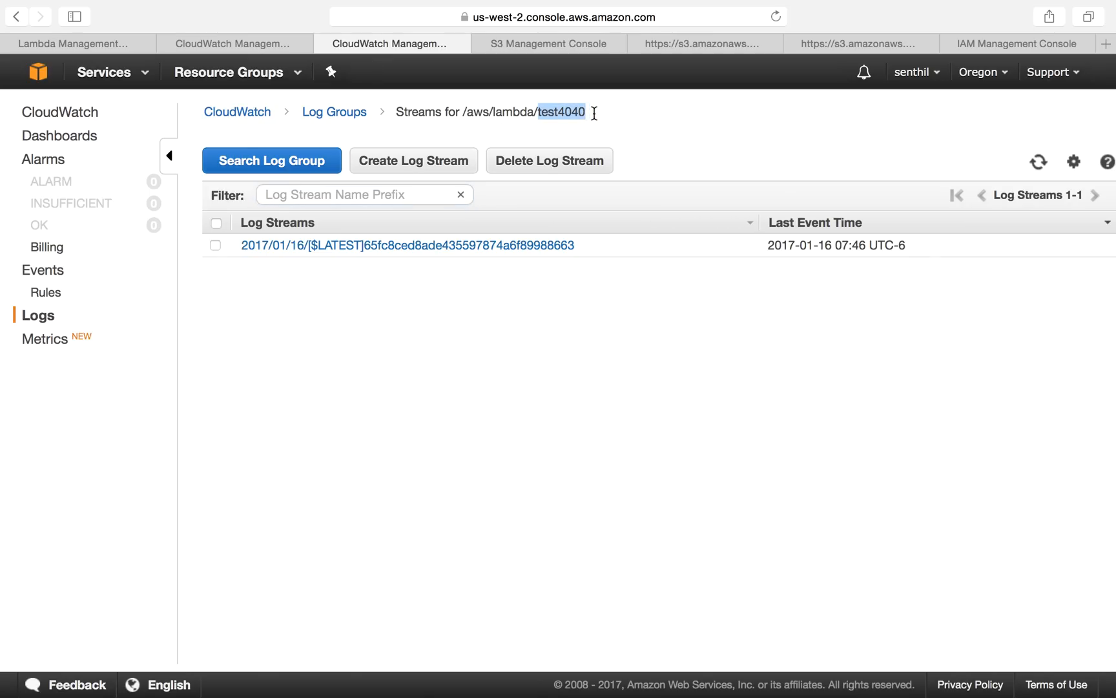
{"action": "left_click", "coordinate": [319, 245]}
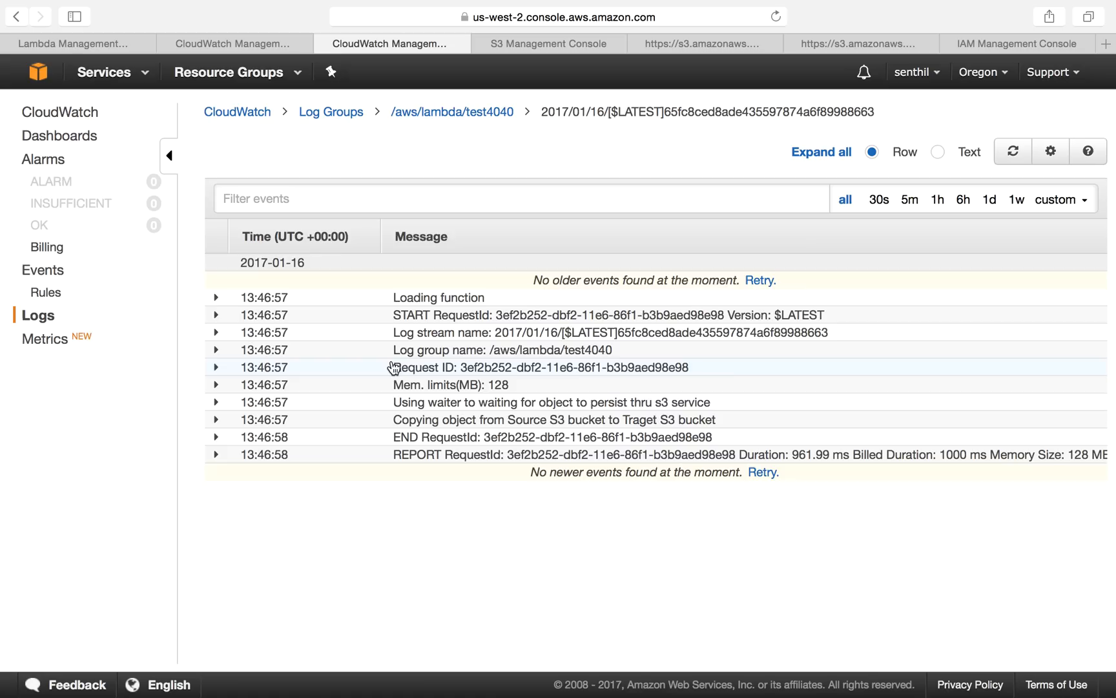
Step: Refresh the test4040 log stream and expand the REPORT and log stream name events to examine them
{"action": "left_click", "coordinate": [1015, 152]}
{"action": "left_click", "coordinate": [1014, 152]}
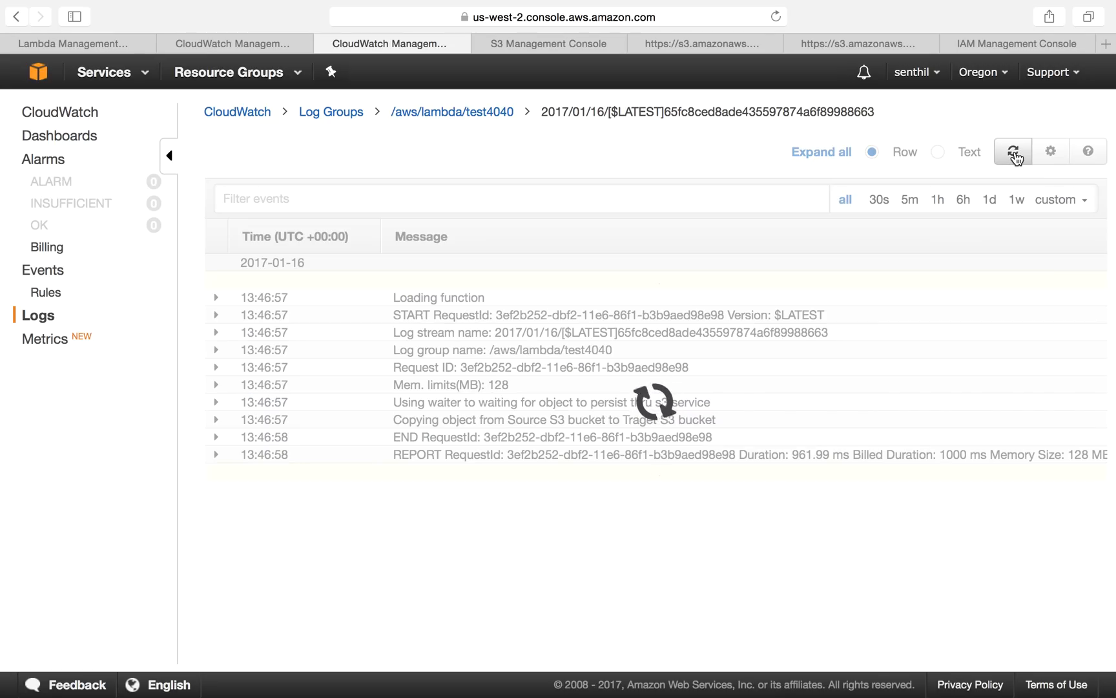
{"action": "left_click", "coordinate": [1013, 153]}
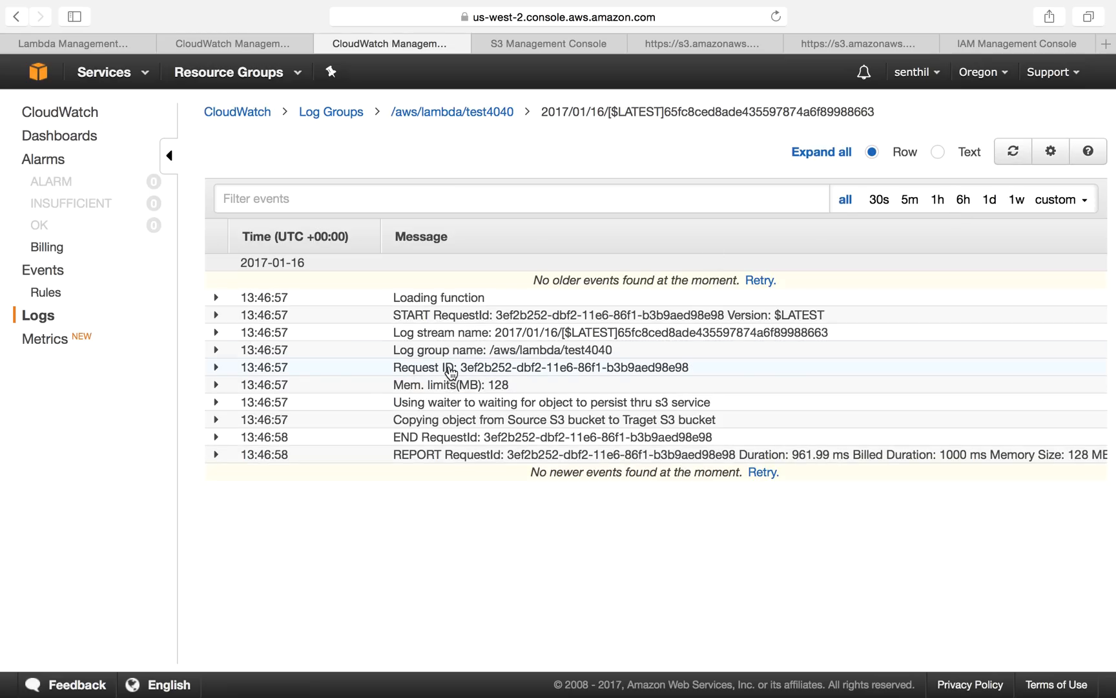
{"action": "left_click_drag", "start_coordinate": [392, 420], "coordinate": [333, 409]}
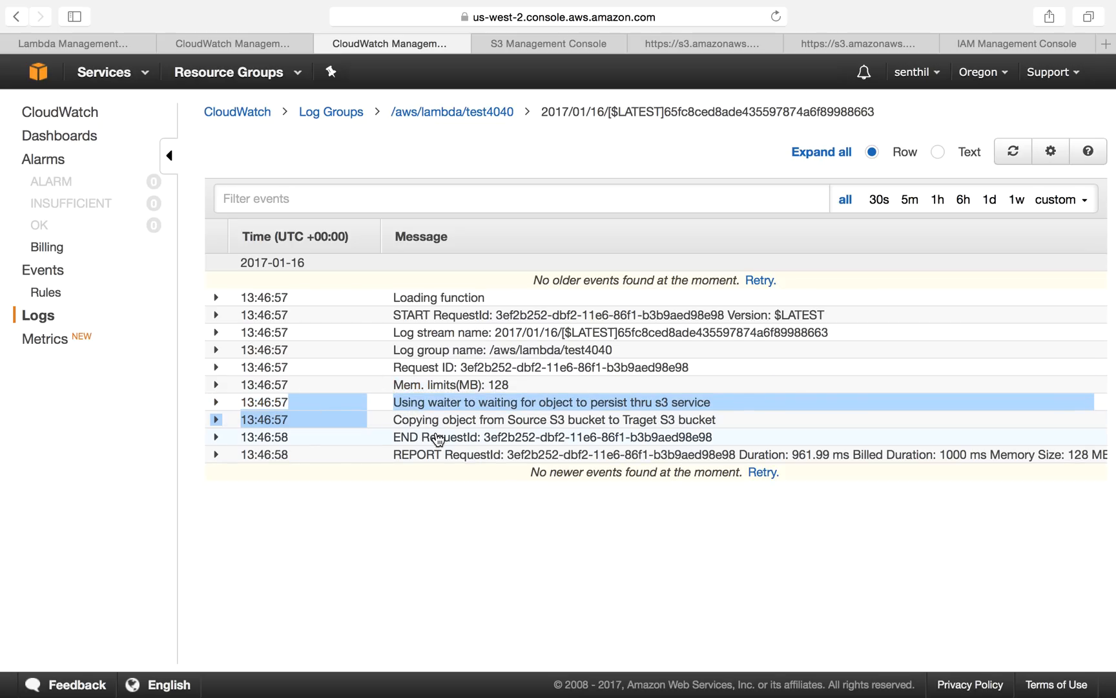
{"action": "left_click", "coordinate": [791, 461]}
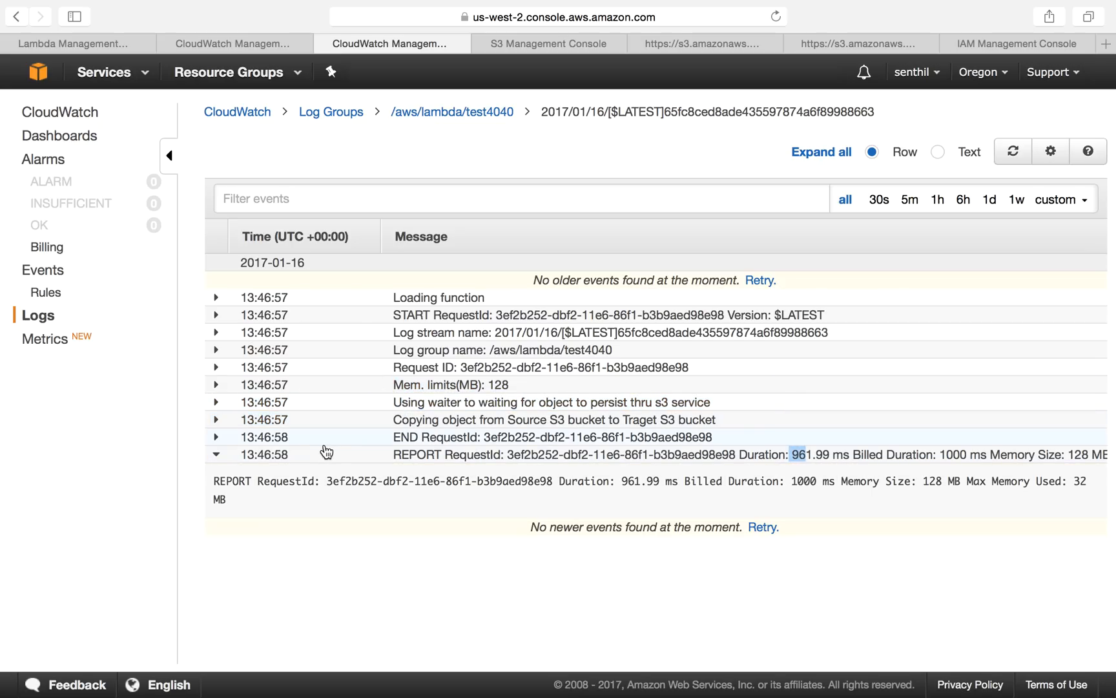
{"action": "left_click", "coordinate": [217, 332]}
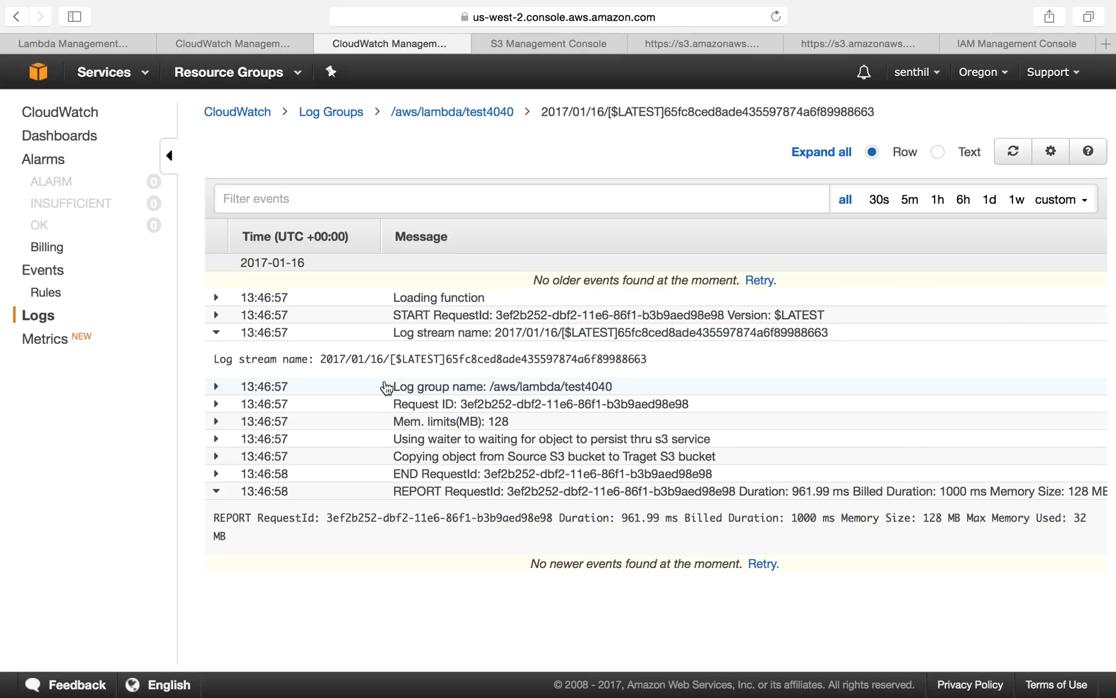
{"action": "left_click_drag", "start_coordinate": [387, 387], "coordinate": [613, 386]}
{"action": "left_click_drag", "start_coordinate": [378, 332], "coordinate": [852, 336]}
Step: Review the print statements in the test4040 function's code for the log stream, group and request ID
{"action": "left_click", "coordinate": [125, 45]}
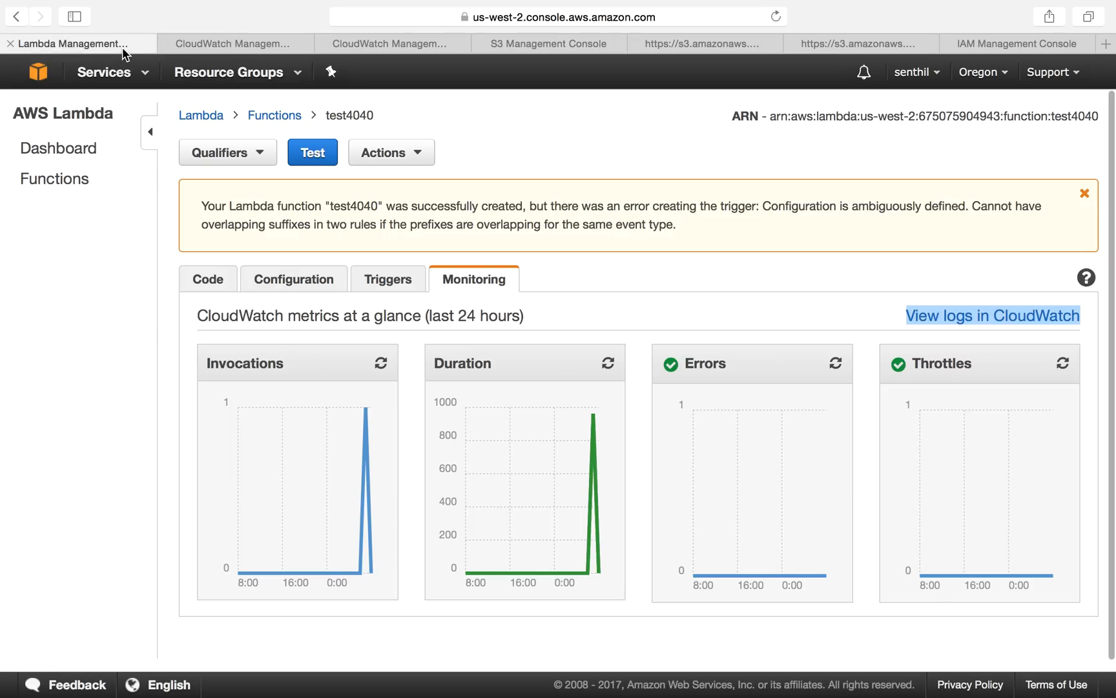
{"action": "left_click", "coordinate": [221, 290]}
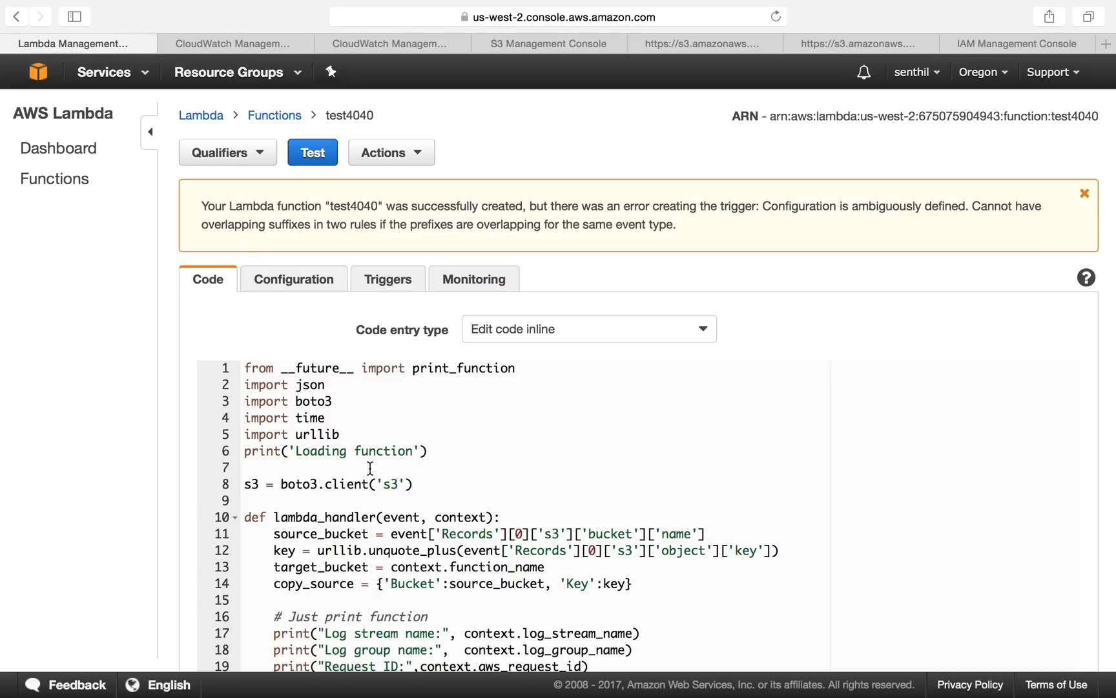
{"action": "scroll", "coordinate": [370, 468], "scroll_direction": "down", "scroll_amount": 5}
{"action": "left_click_drag", "start_coordinate": [321, 475], "coordinate": [641, 475]}
{"action": "left_click_drag", "start_coordinate": [324, 489], "coordinate": [627, 492]}
{"action": "left_click_drag", "start_coordinate": [324, 505], "coordinate": [590, 505]}
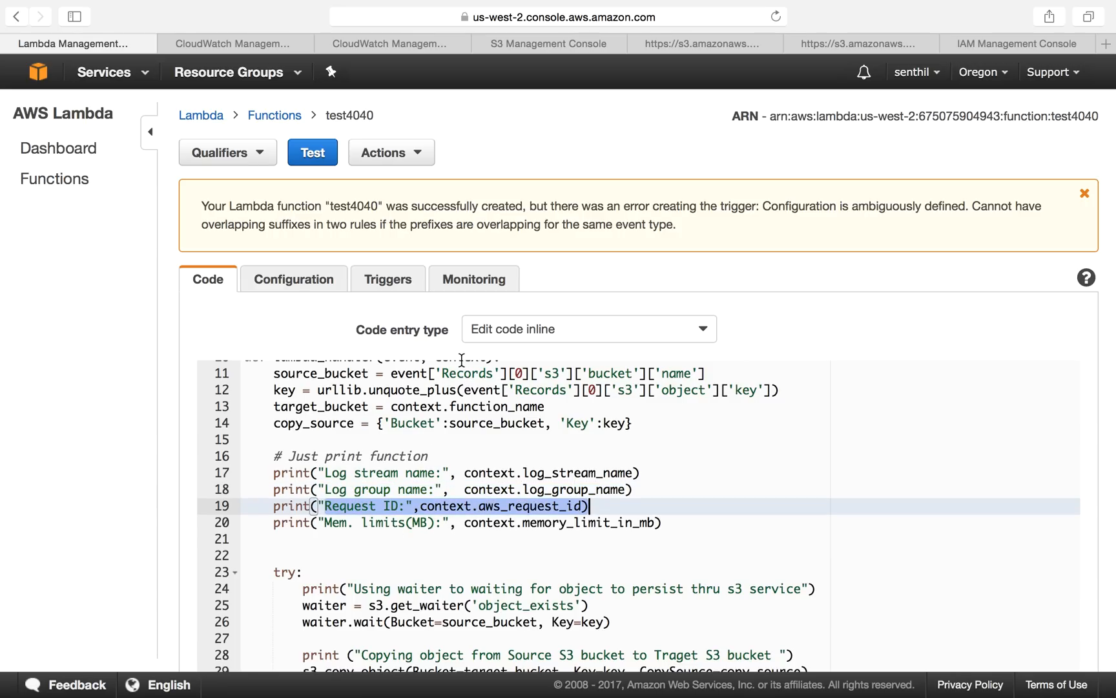
Step: Expand the Request ID event in the test4040 log stream and examine the copying message
{"action": "left_click", "coordinate": [405, 45]}
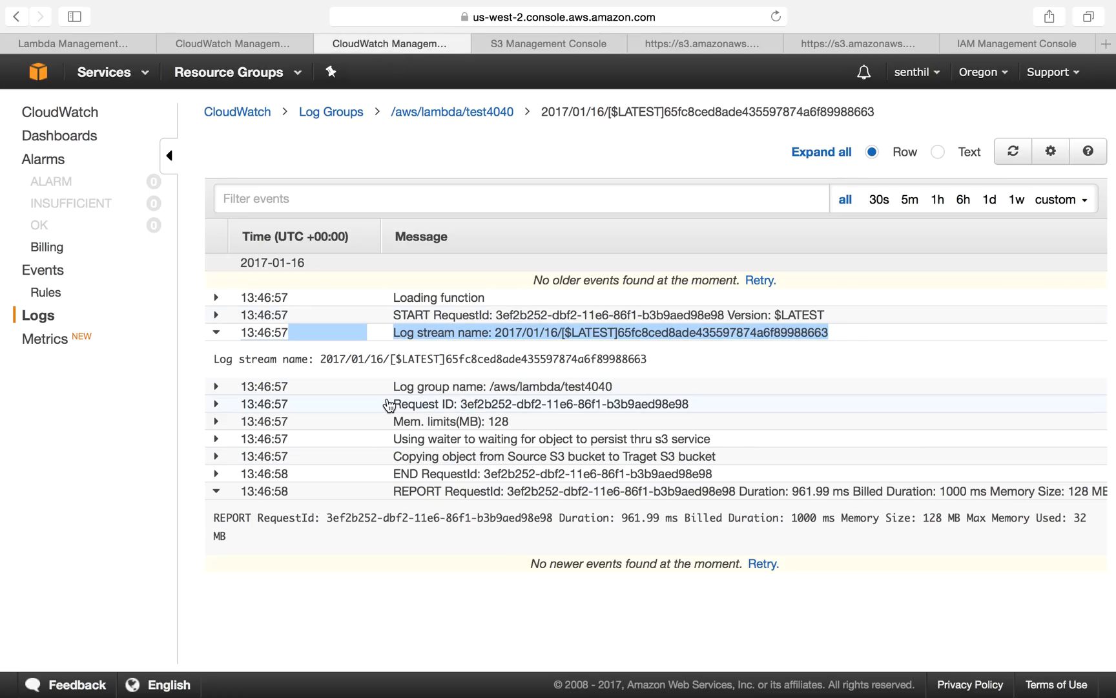
{"action": "left_click_drag", "start_coordinate": [390, 401], "coordinate": [560, 400]}
{"action": "left_click", "coordinate": [527, 409]}
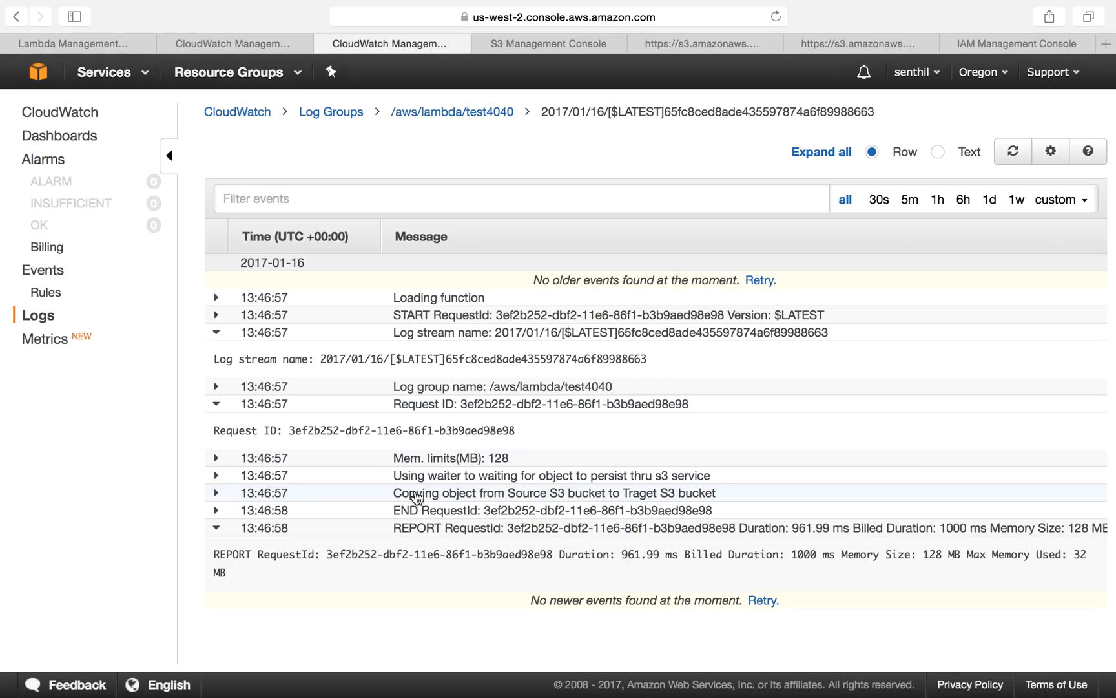
{"action": "left_click_drag", "start_coordinate": [393, 494], "coordinate": [734, 500]}
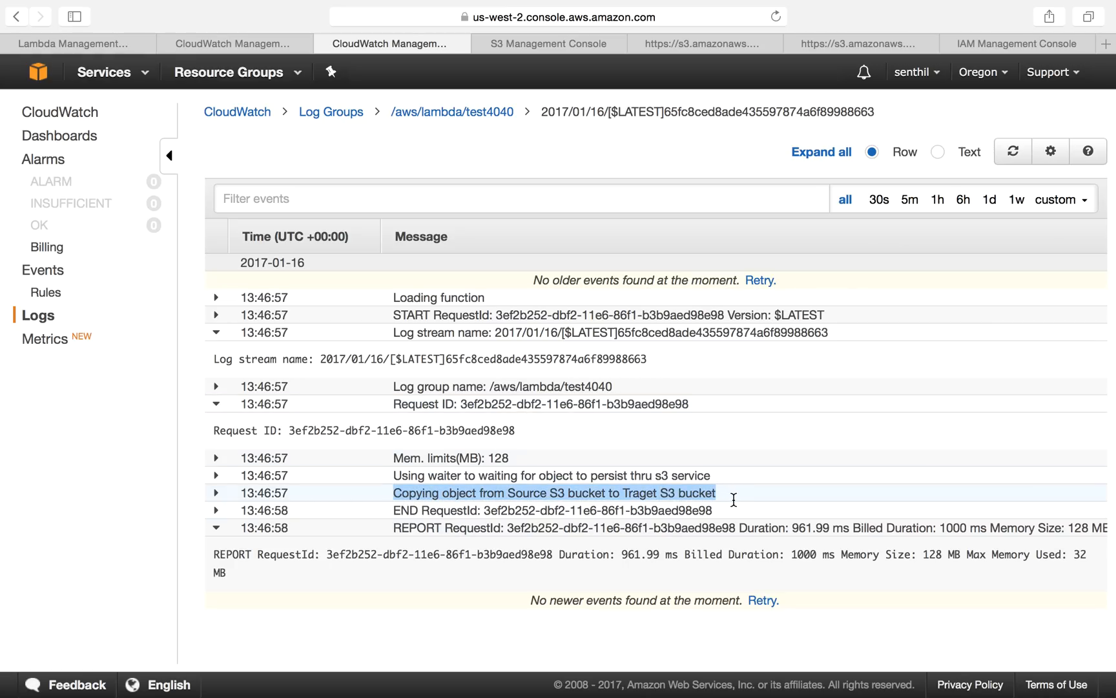
Step: Scroll through the test4040 function code to examine the try block that copies the object
{"action": "left_click", "coordinate": [95, 44]}
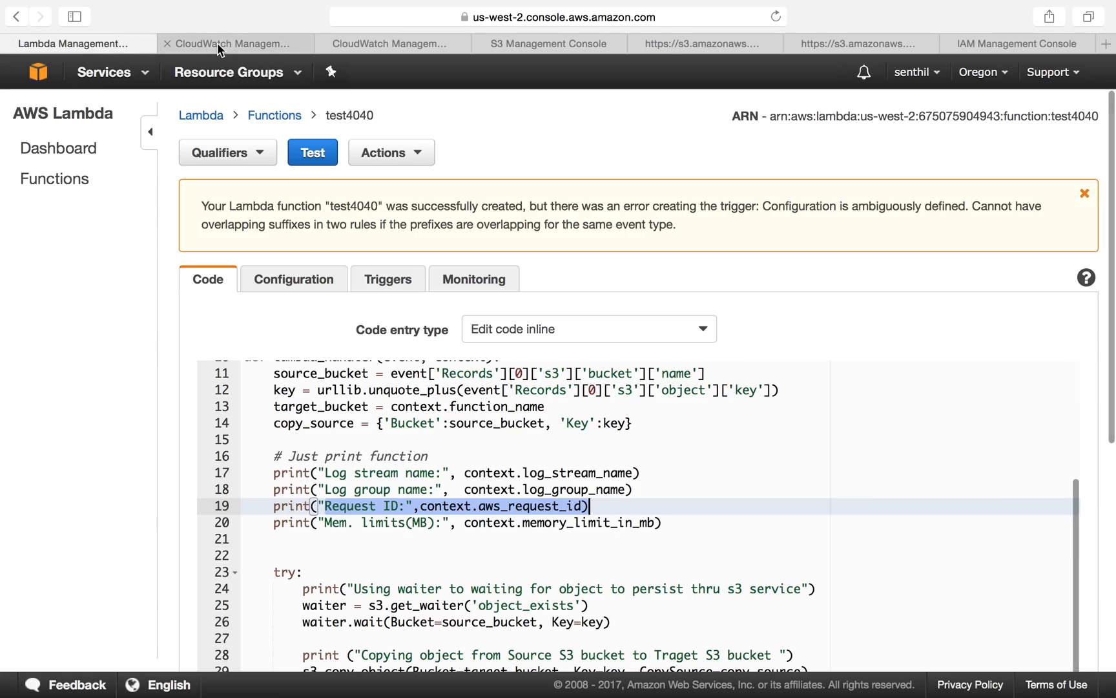
{"action": "scroll", "coordinate": [401, 573], "scroll_direction": "down", "scroll_amount": 3}
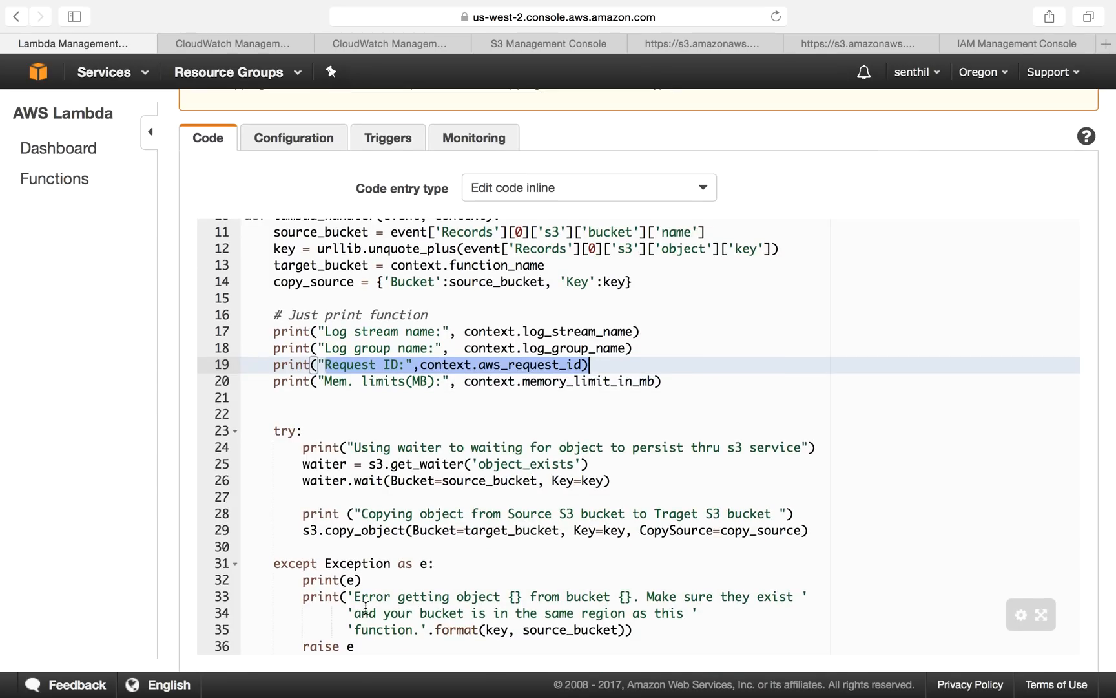
{"action": "left_click", "coordinate": [320, 514]}
{"action": "key", "text": "Home"}
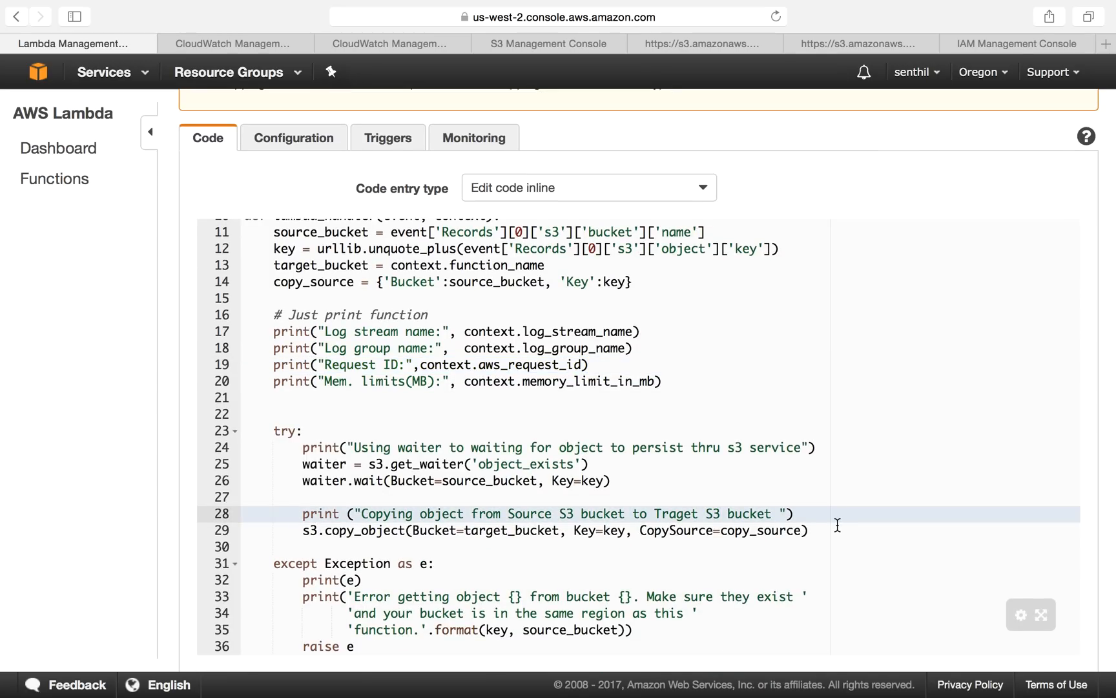
{"action": "left_click", "coordinate": [631, 404]}
{"action": "scroll", "coordinate": [558, 407], "scroll_direction": "down", "scroll_amount": 5}
{"action": "scroll", "coordinate": [203, 141], "scroll_direction": "up", "scroll_amount": 3}
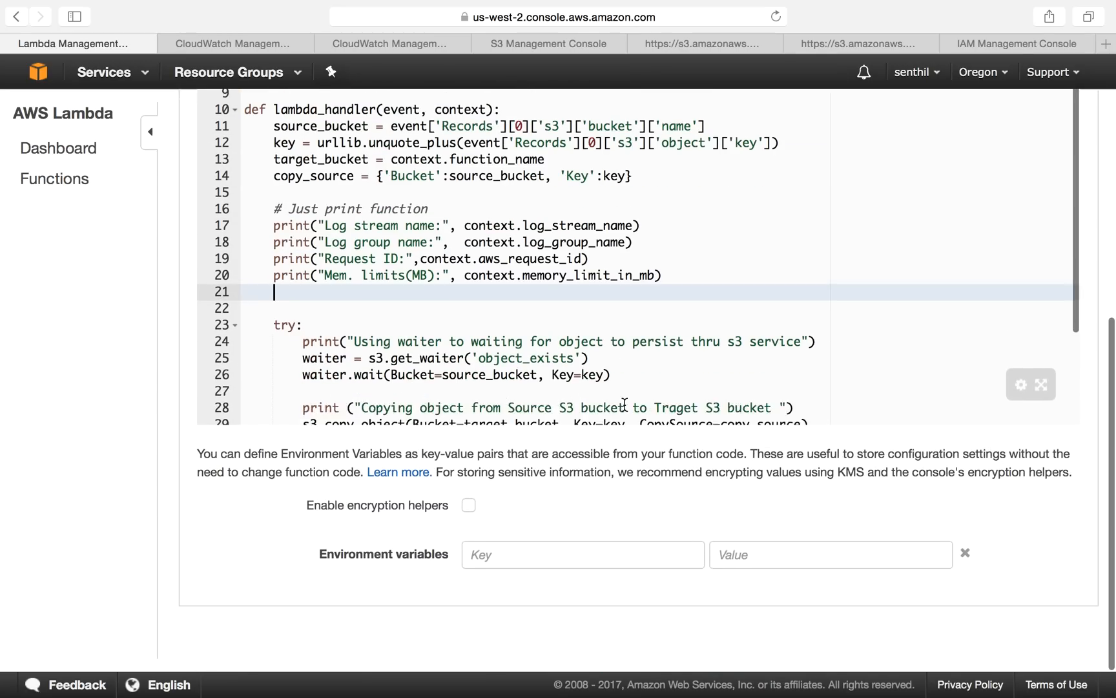
Step: Compare the Demo_S3_Delete_Lambda log stream with the test4040 function code
{"action": "left_click", "coordinate": [194, 45]}
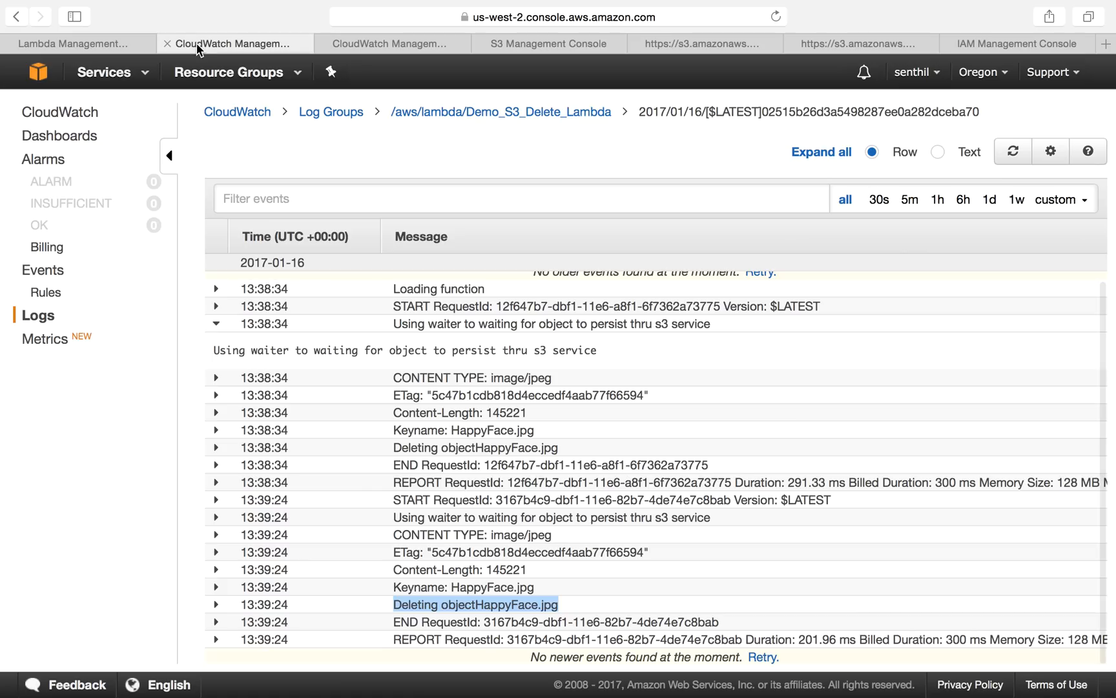
{"action": "left_click", "coordinate": [94, 42]}
{"action": "scroll", "coordinate": [117, 265], "scroll_direction": "up", "scroll_amount": 2}
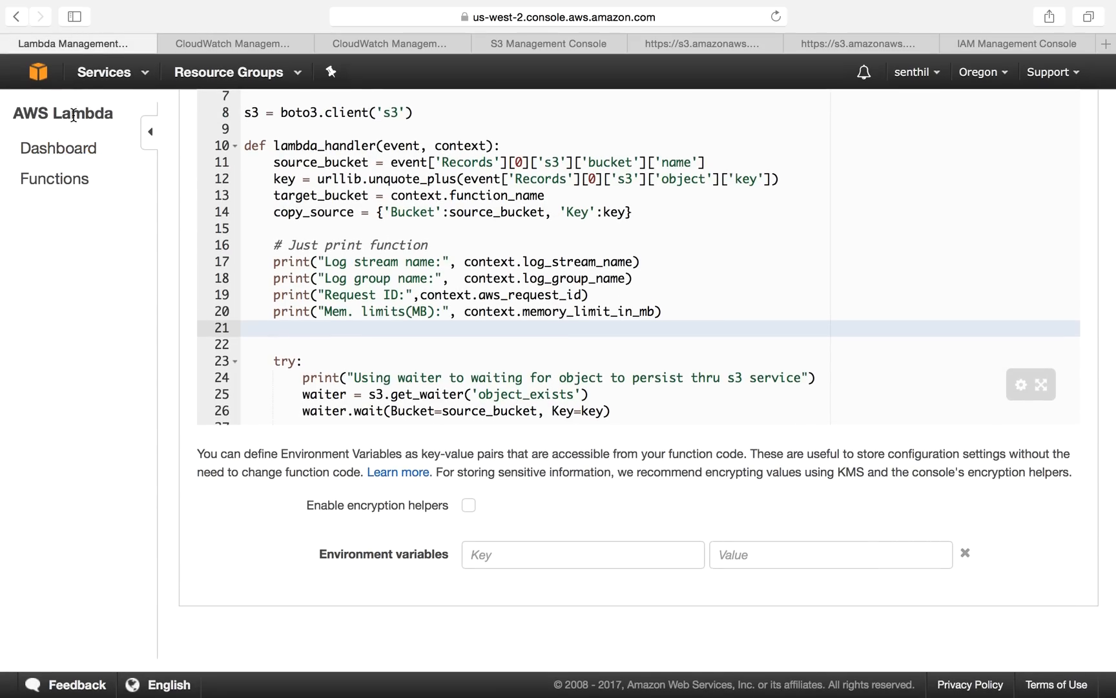
{"action": "left_click", "coordinate": [233, 45]}
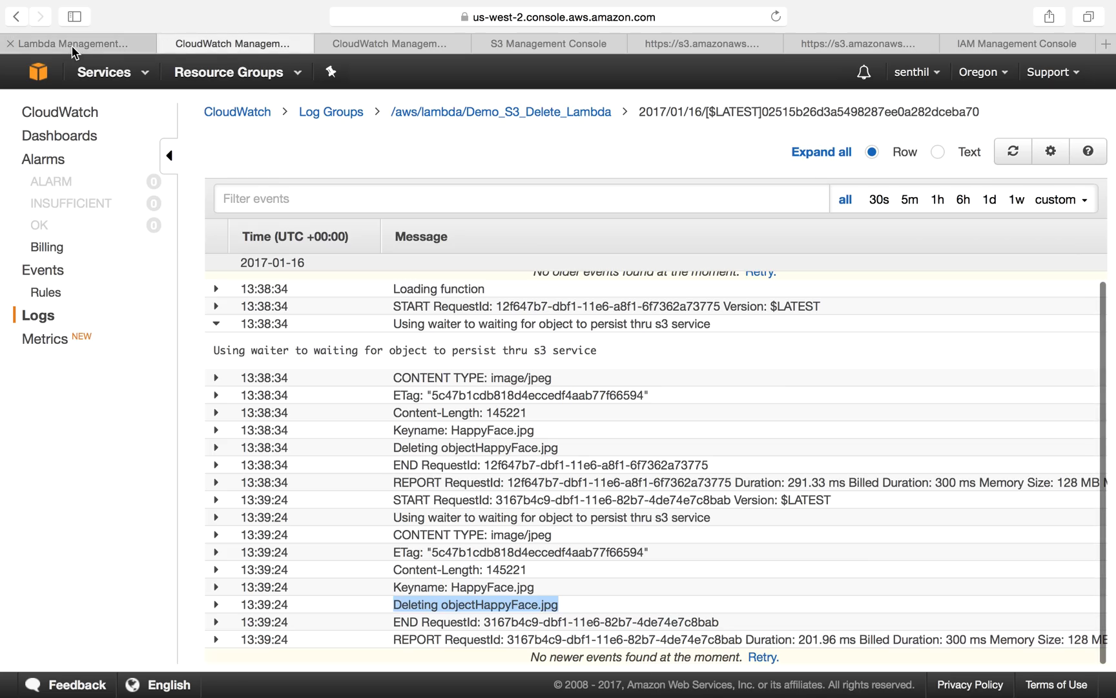
{"action": "left_click", "coordinate": [72, 47]}
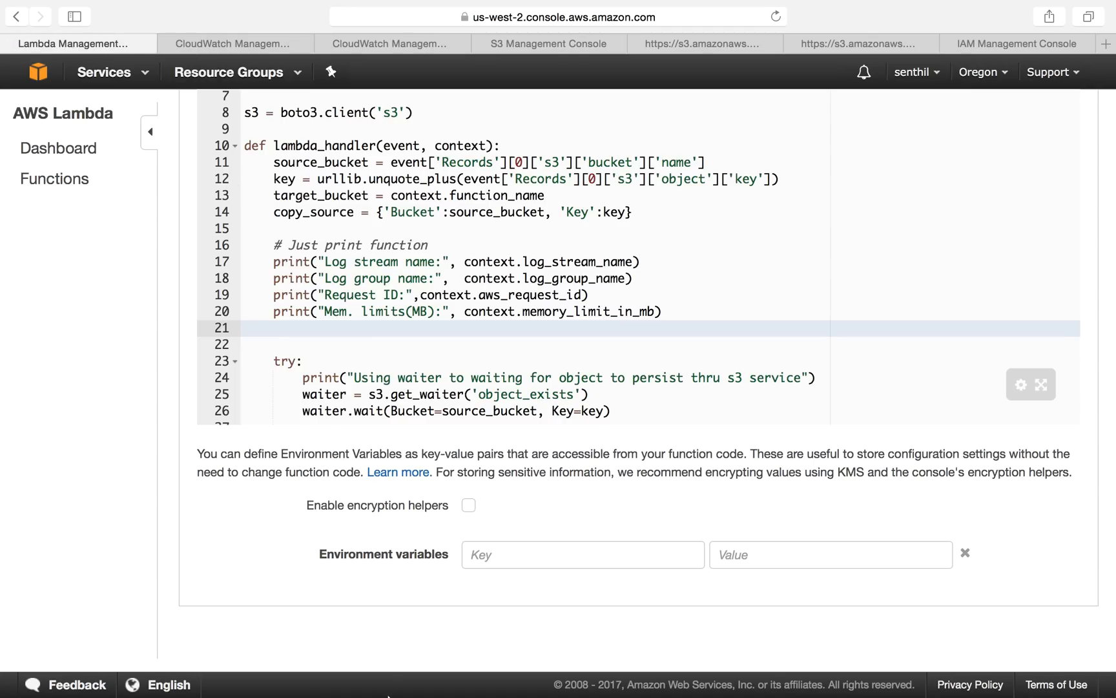
Step: Review the copy and delete Lambda source files in their browser tabs, then the test4040 bucket
{"action": "mouse_move", "coordinate": [387, 695]}
{"action": "left_click", "coordinate": [540, 41]}
{"action": "left_click", "coordinate": [665, 51]}
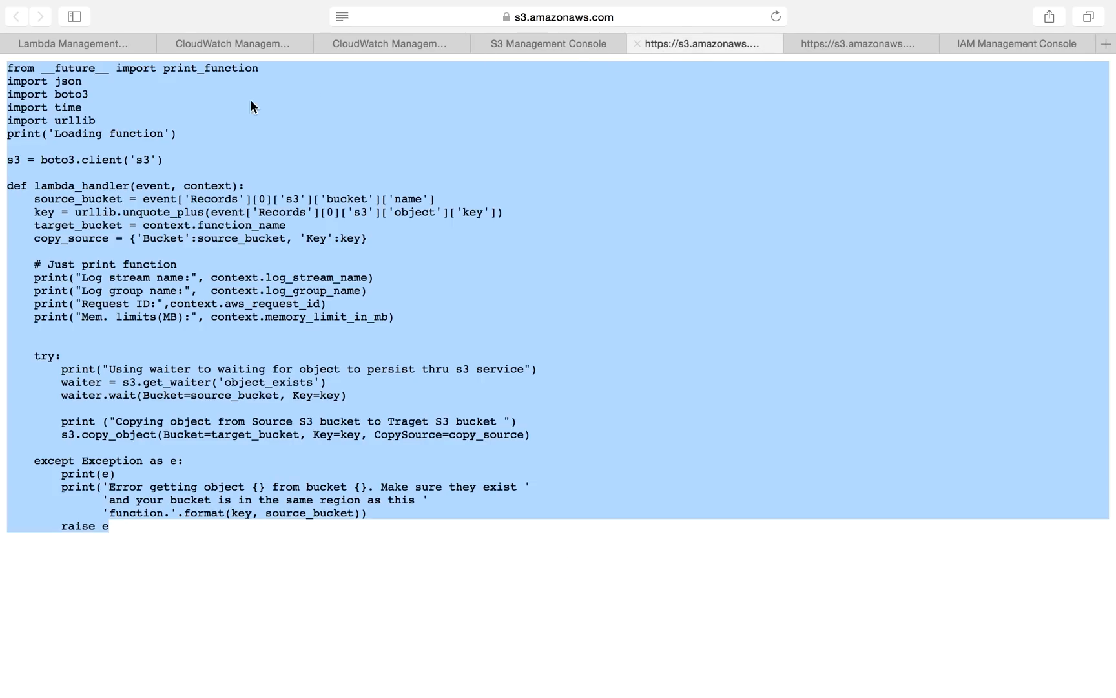
{"action": "left_click", "coordinate": [833, 46]}
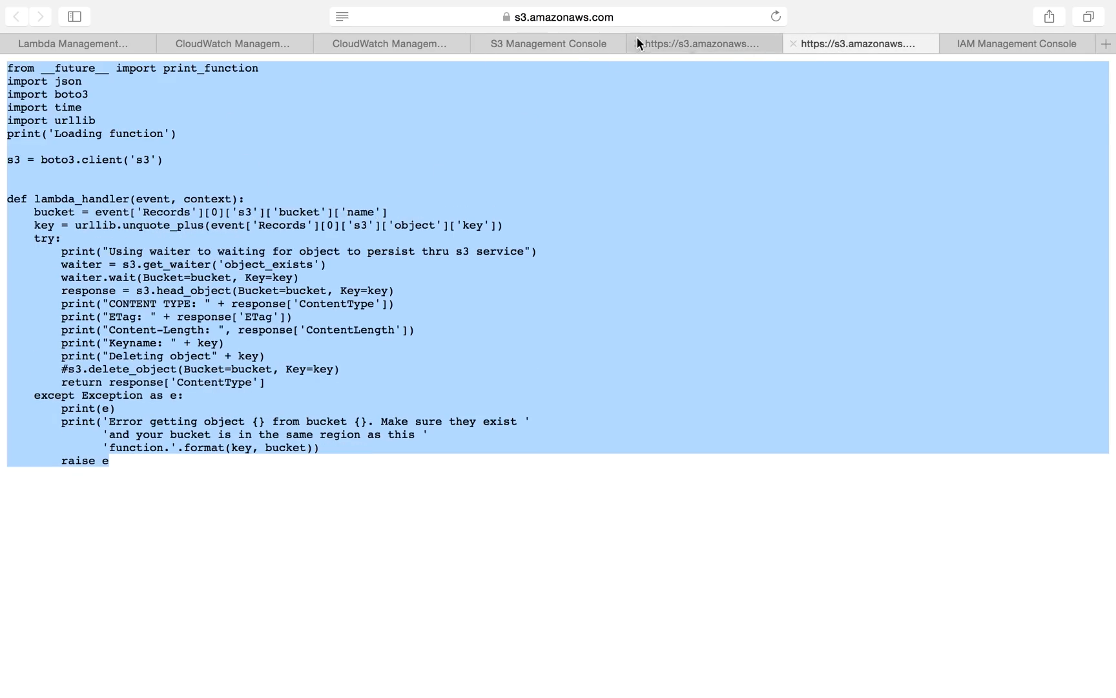
{"action": "left_click", "coordinate": [531, 50]}
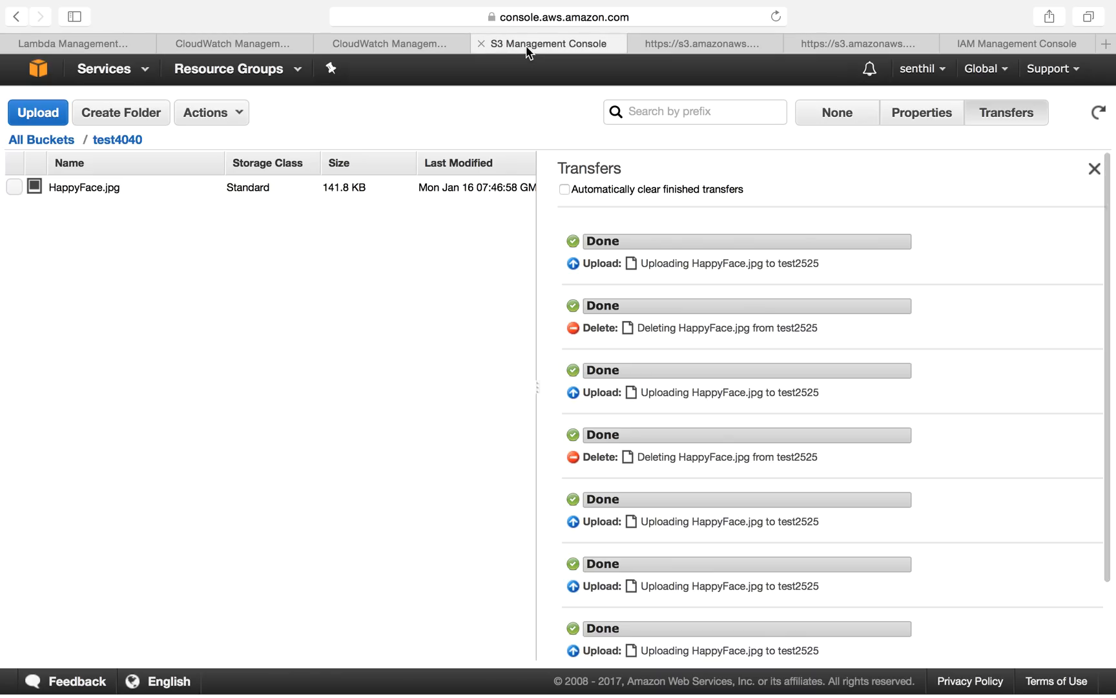
{"action": "mouse_move", "coordinate": [476, 694]}
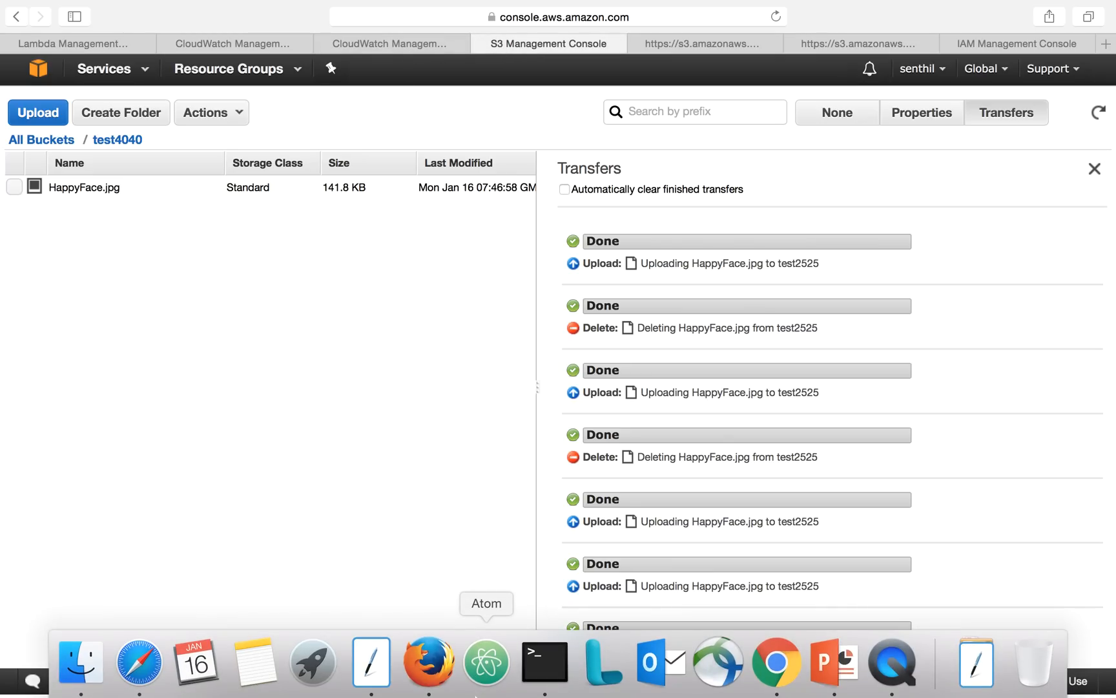
Step: Switch to PowerPoint and go to the final slide on the AWS CLI and the two exercises
{"action": "left_click", "coordinate": [834, 662]}
{"action": "left_click", "coordinate": [87, 475]}
{"action": "scroll", "coordinate": [85, 542], "scroll_direction": "down", "scroll_amount": 10}
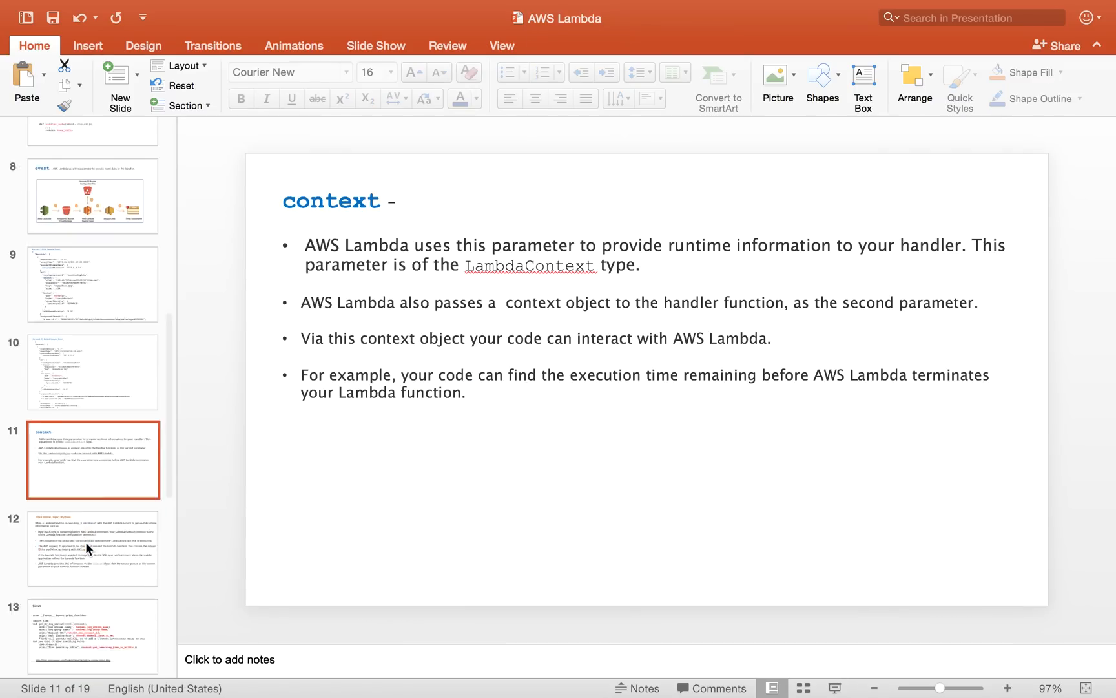
{"action": "scroll", "coordinate": [86, 541], "scroll_direction": "down", "scroll_amount": 2}
{"action": "left_click", "coordinate": [71, 634]}
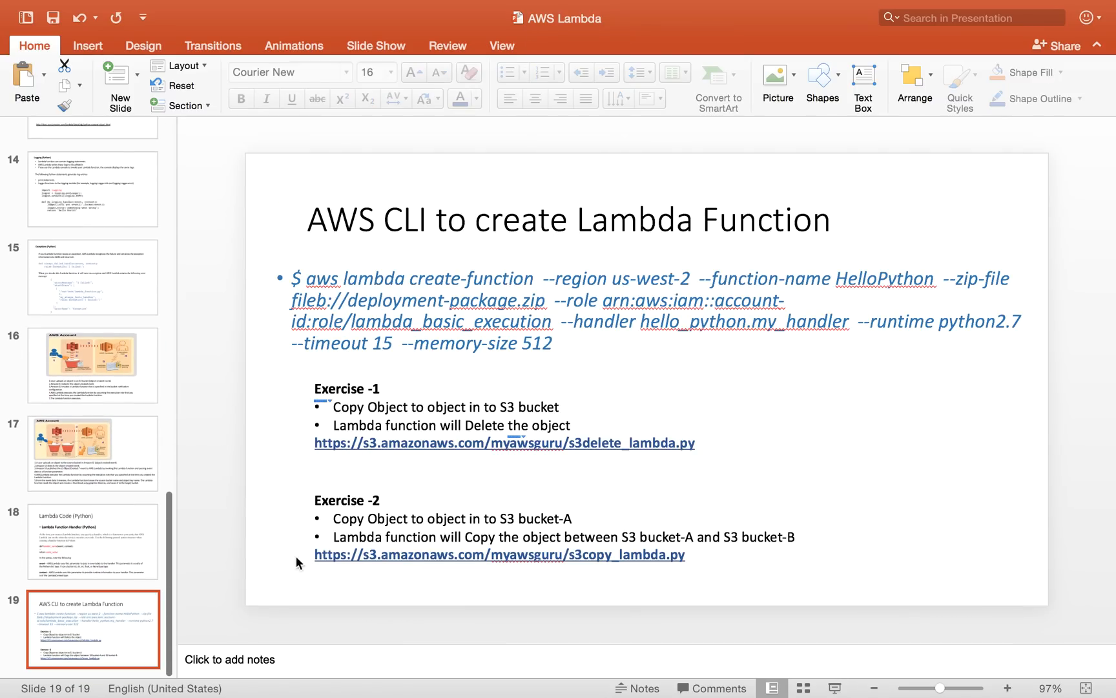